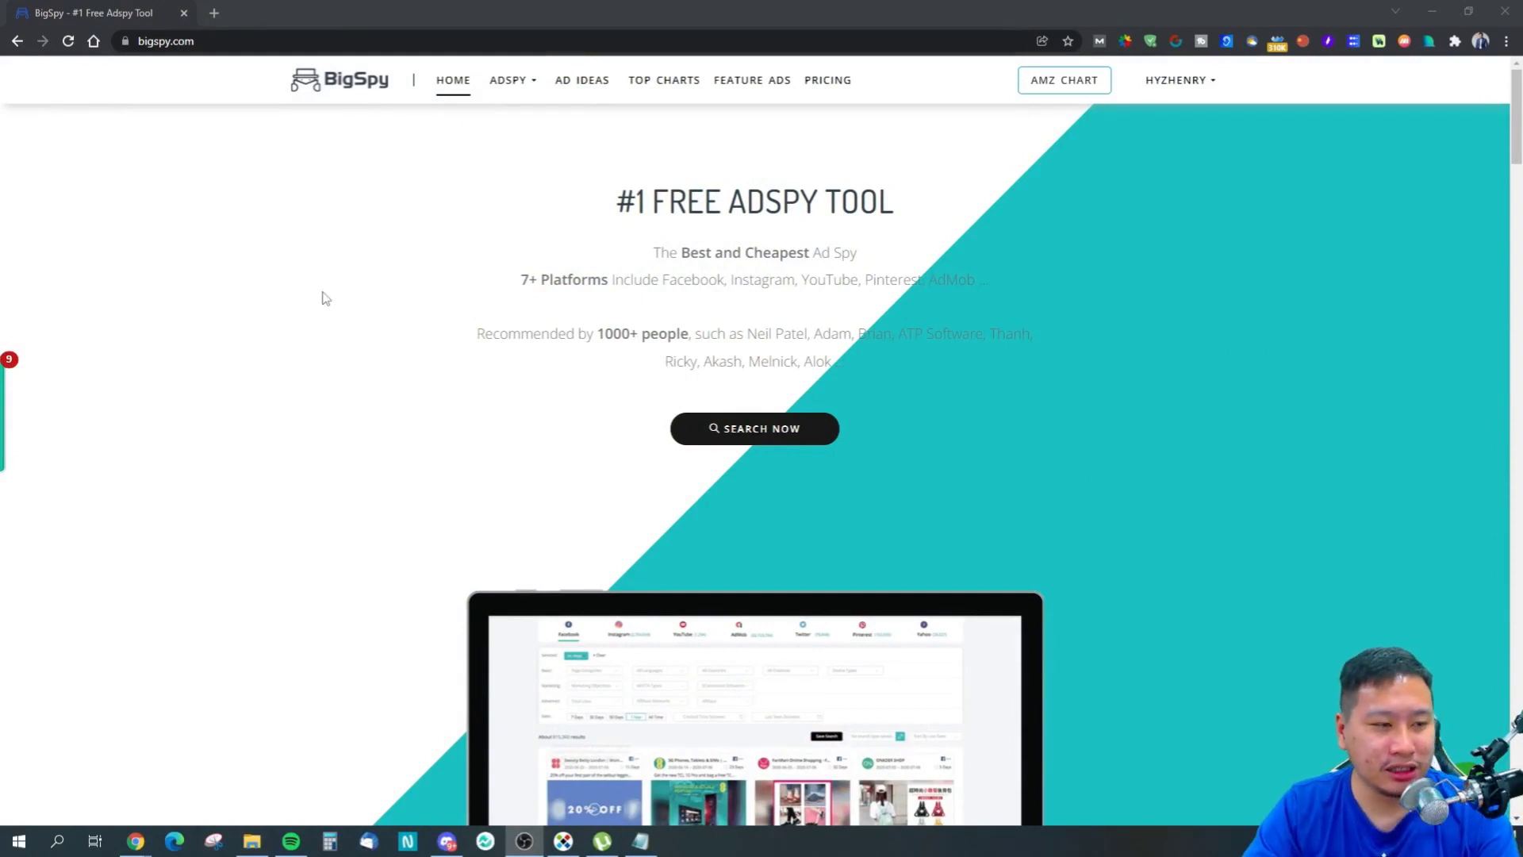
Step: Reveal the ADSPY dropdown in BigSpy's top navigation bar
mouse_move(515, 78)
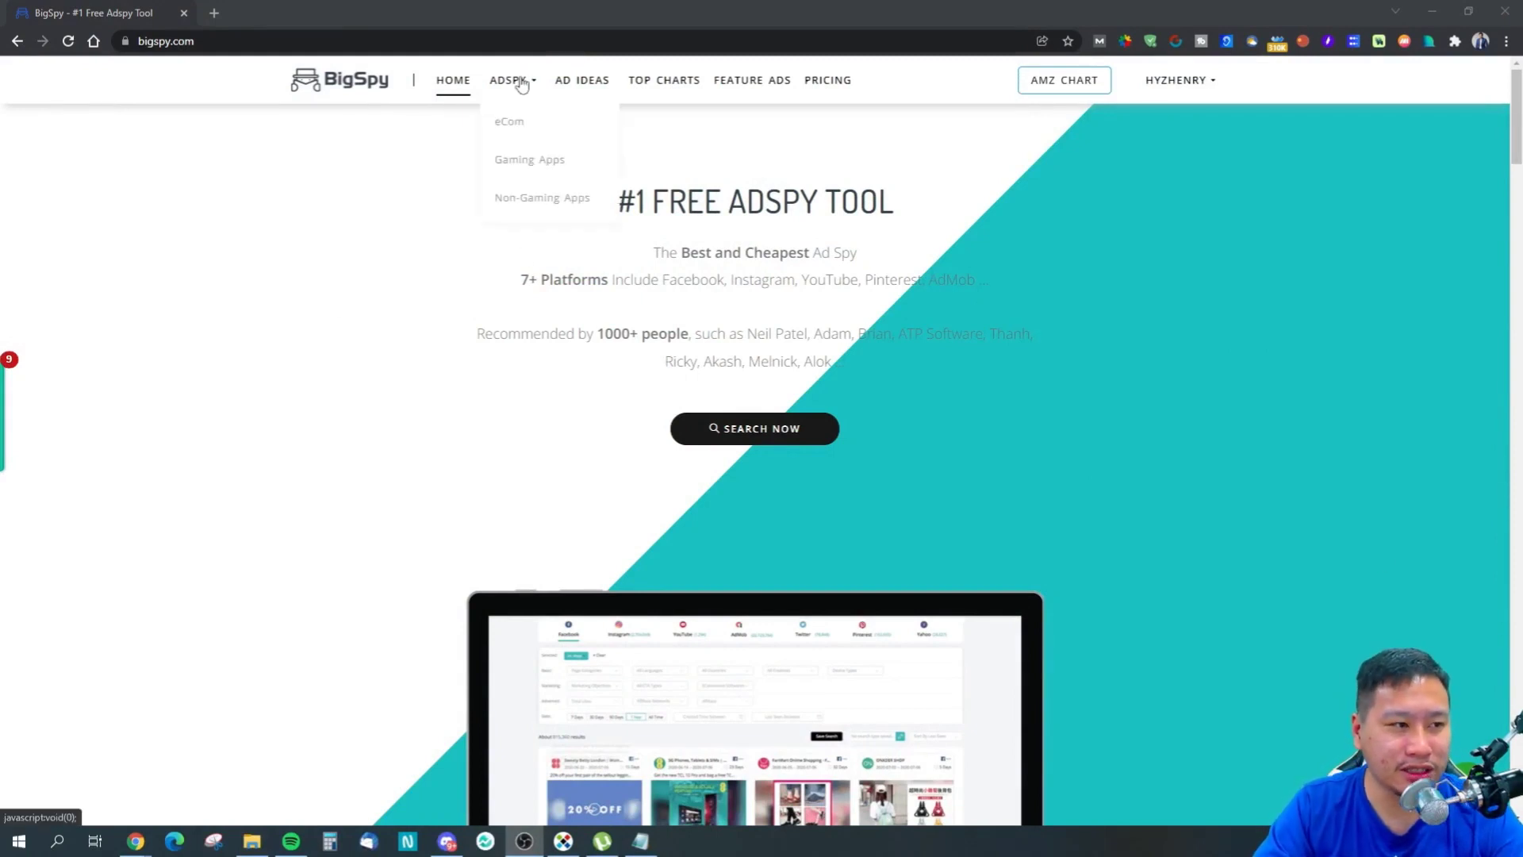
click(544, 121)
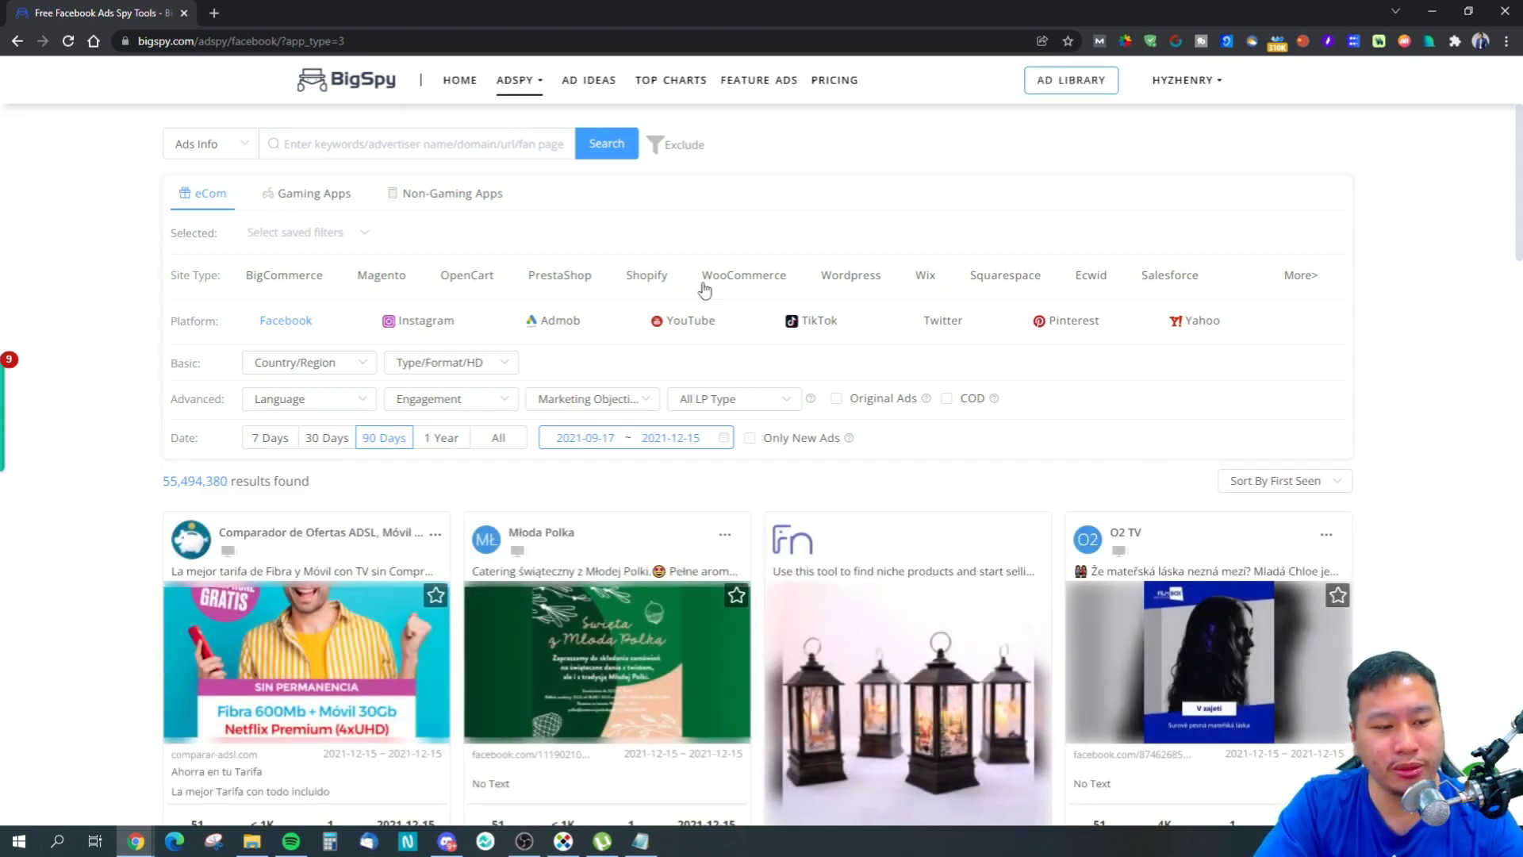
scroll(682, 286, down, 5)
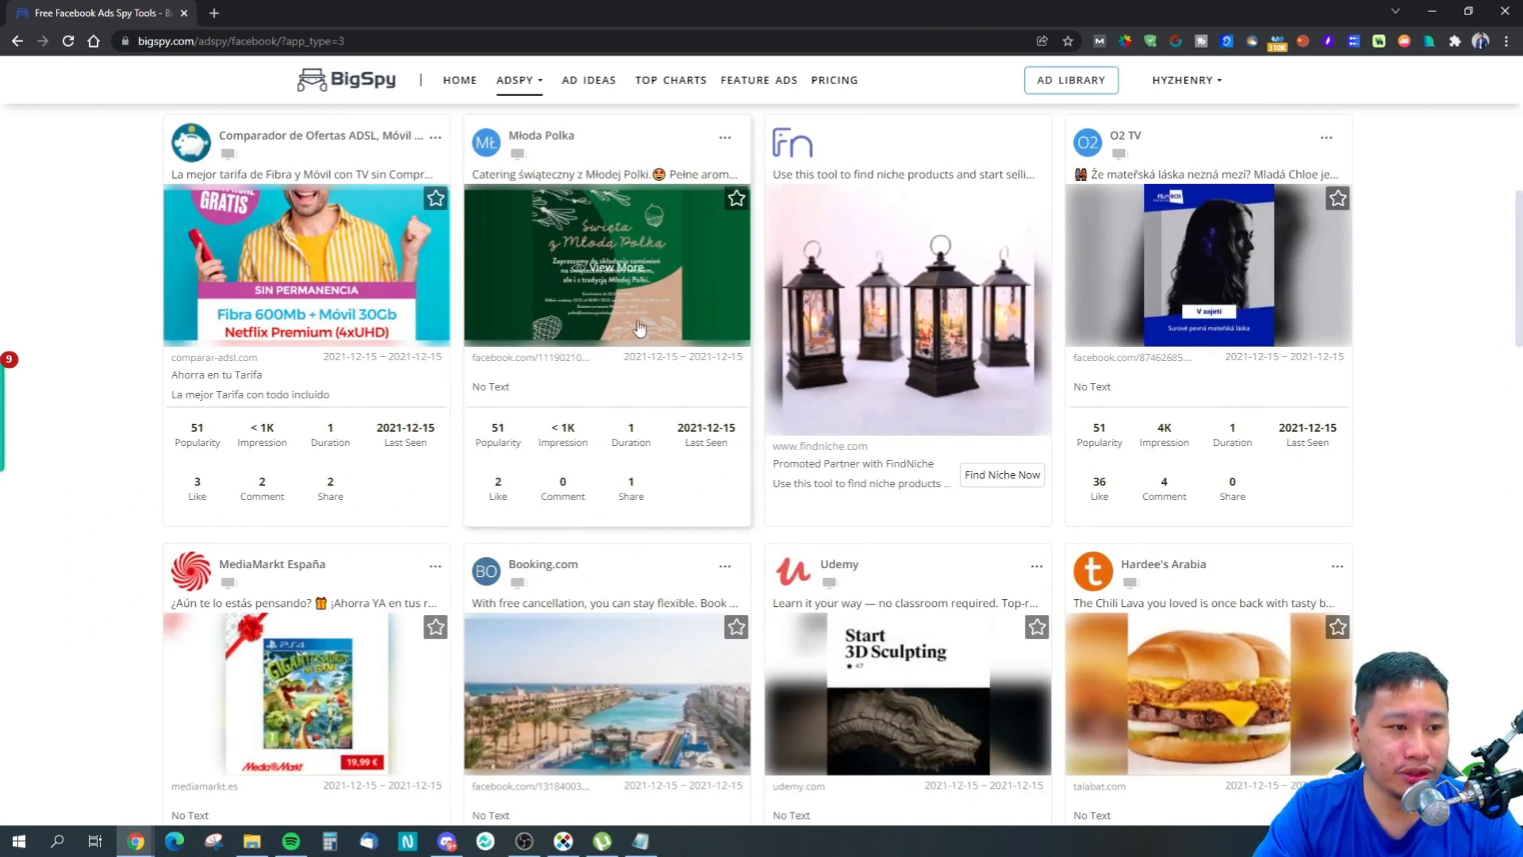
scroll(641, 327, up, 2)
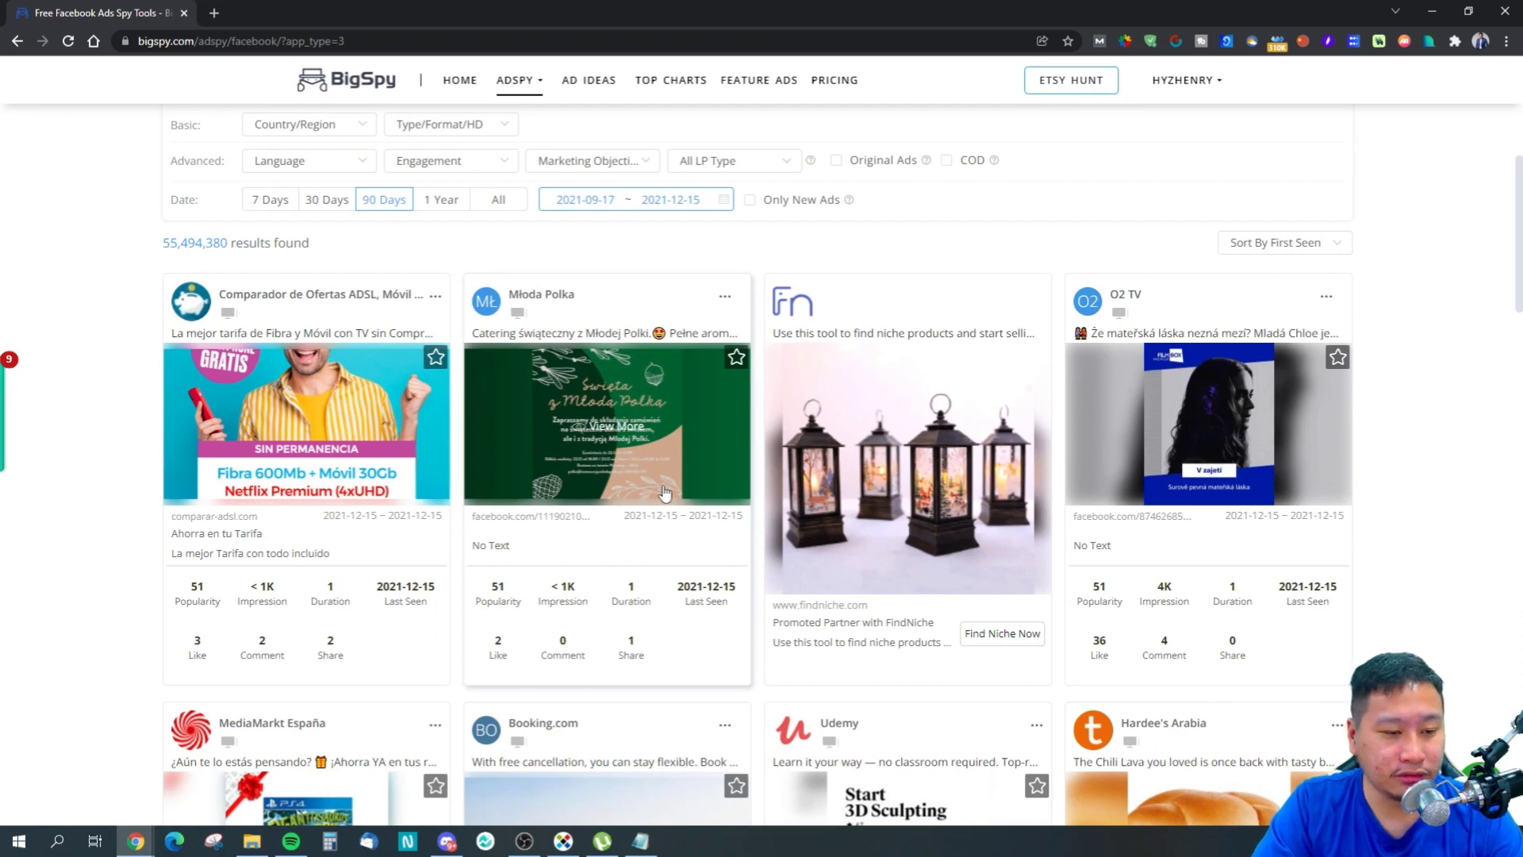
scroll(665, 492, down, 5)
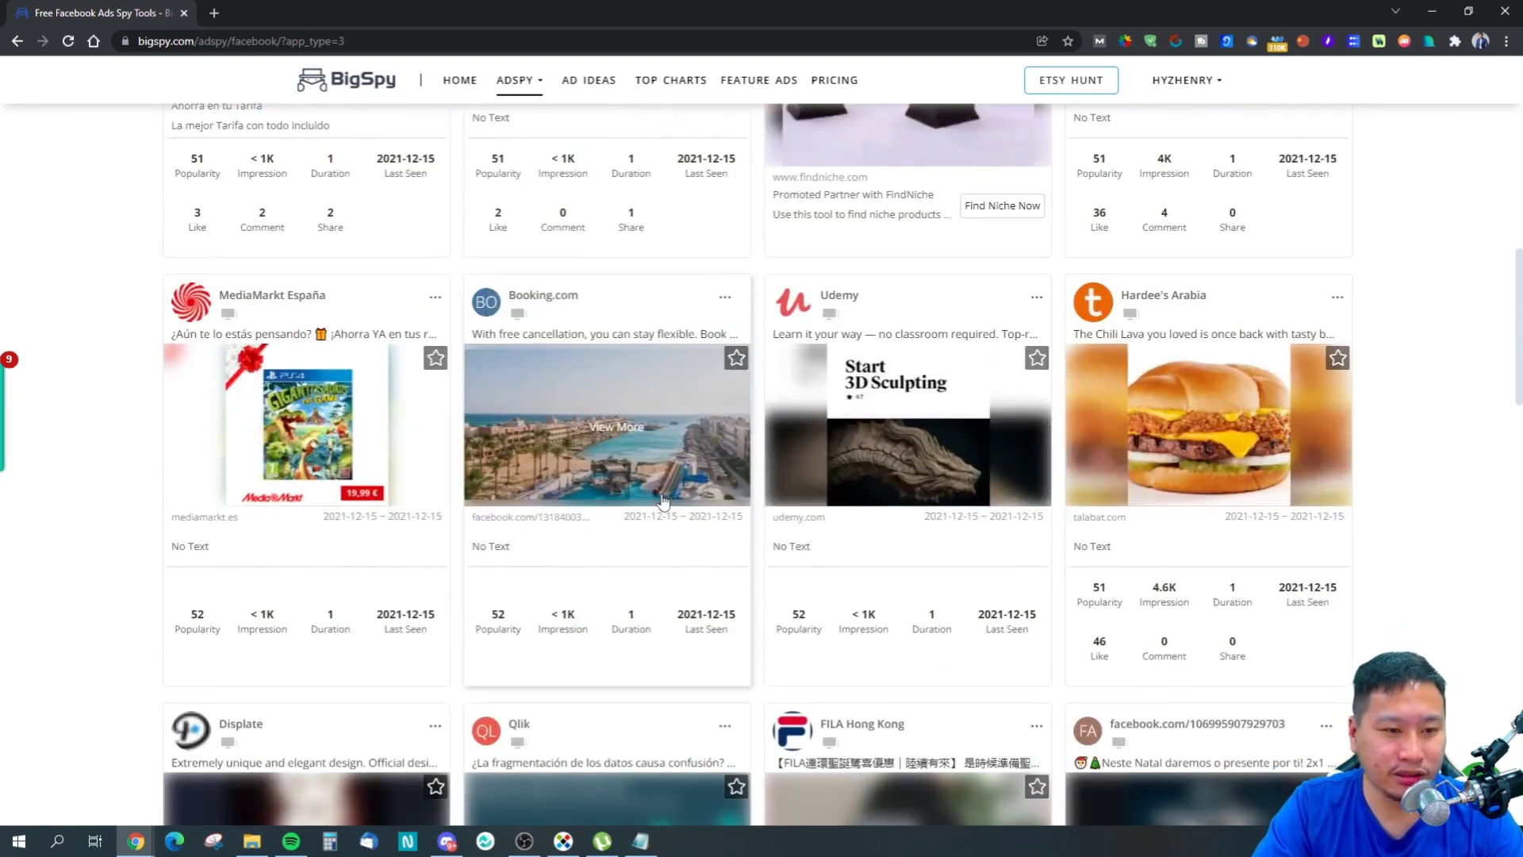
scroll(663, 500, up, 6)
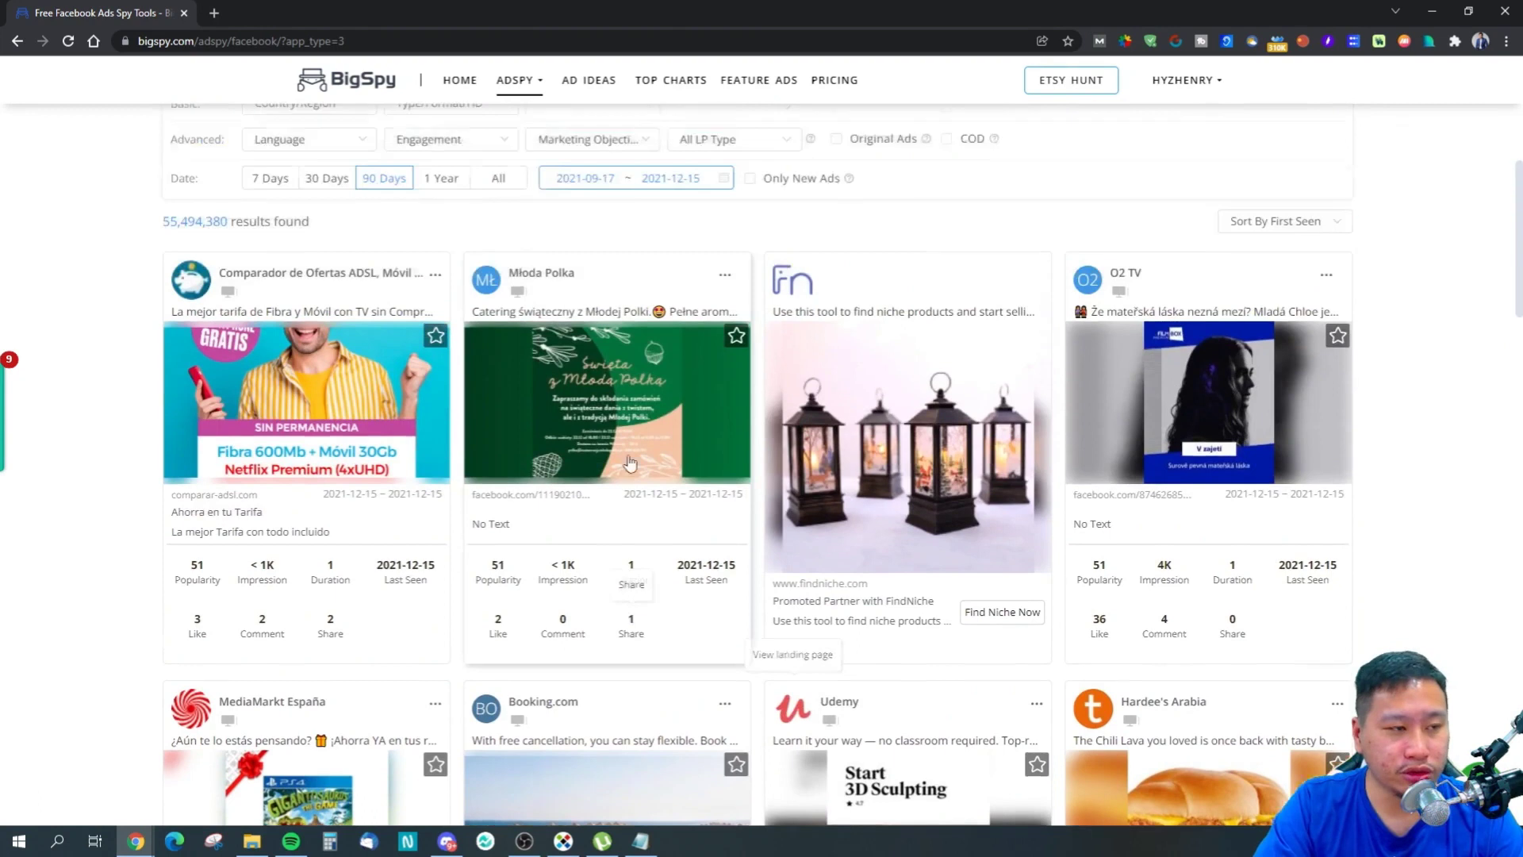
scroll(629, 460, up, 2)
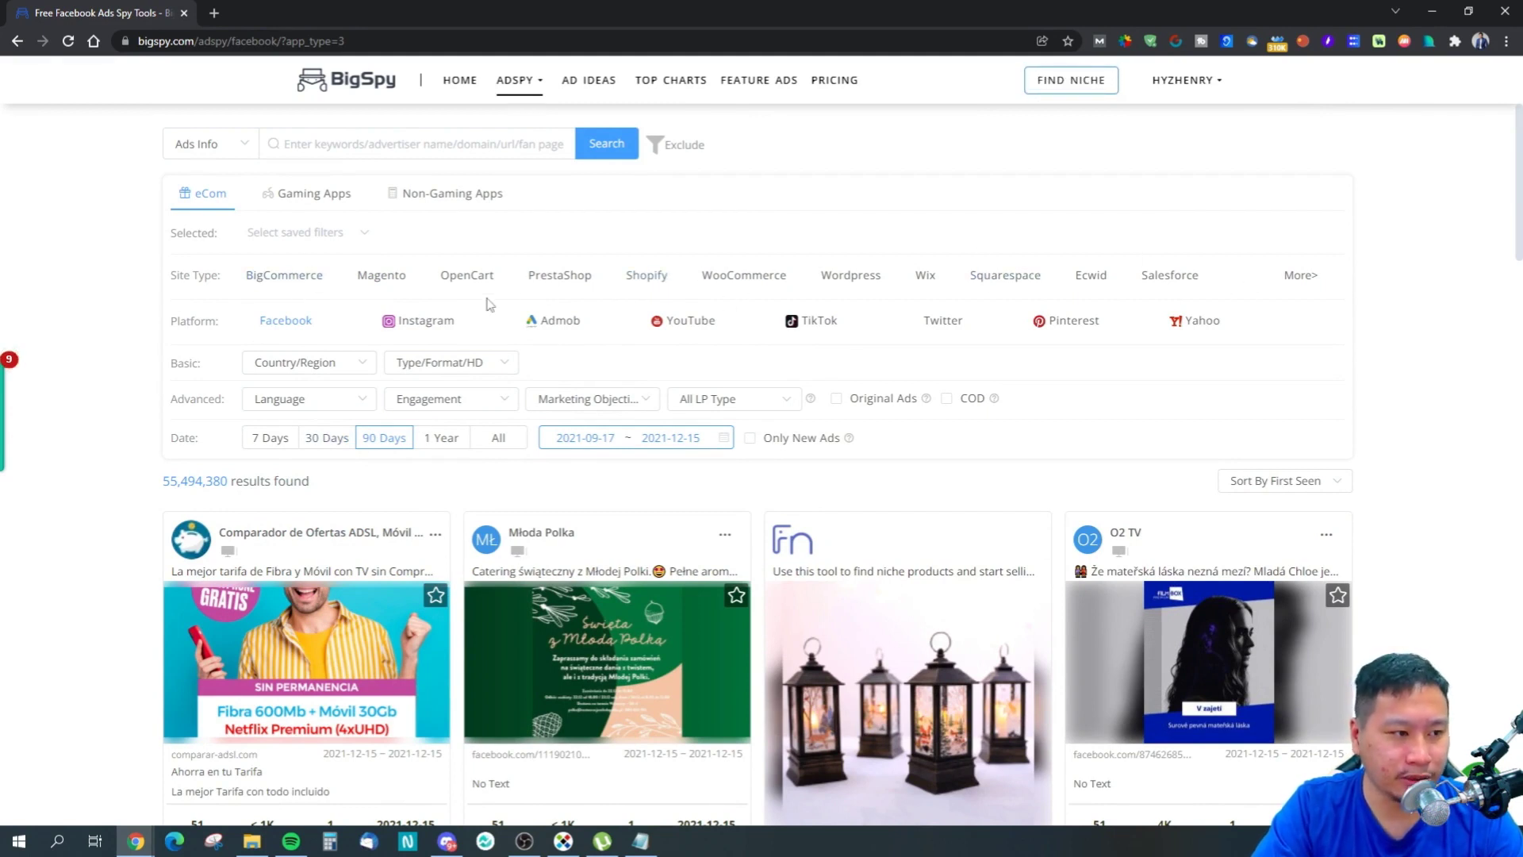
Step: Restrict the ad search to Shopify store sites
click(648, 276)
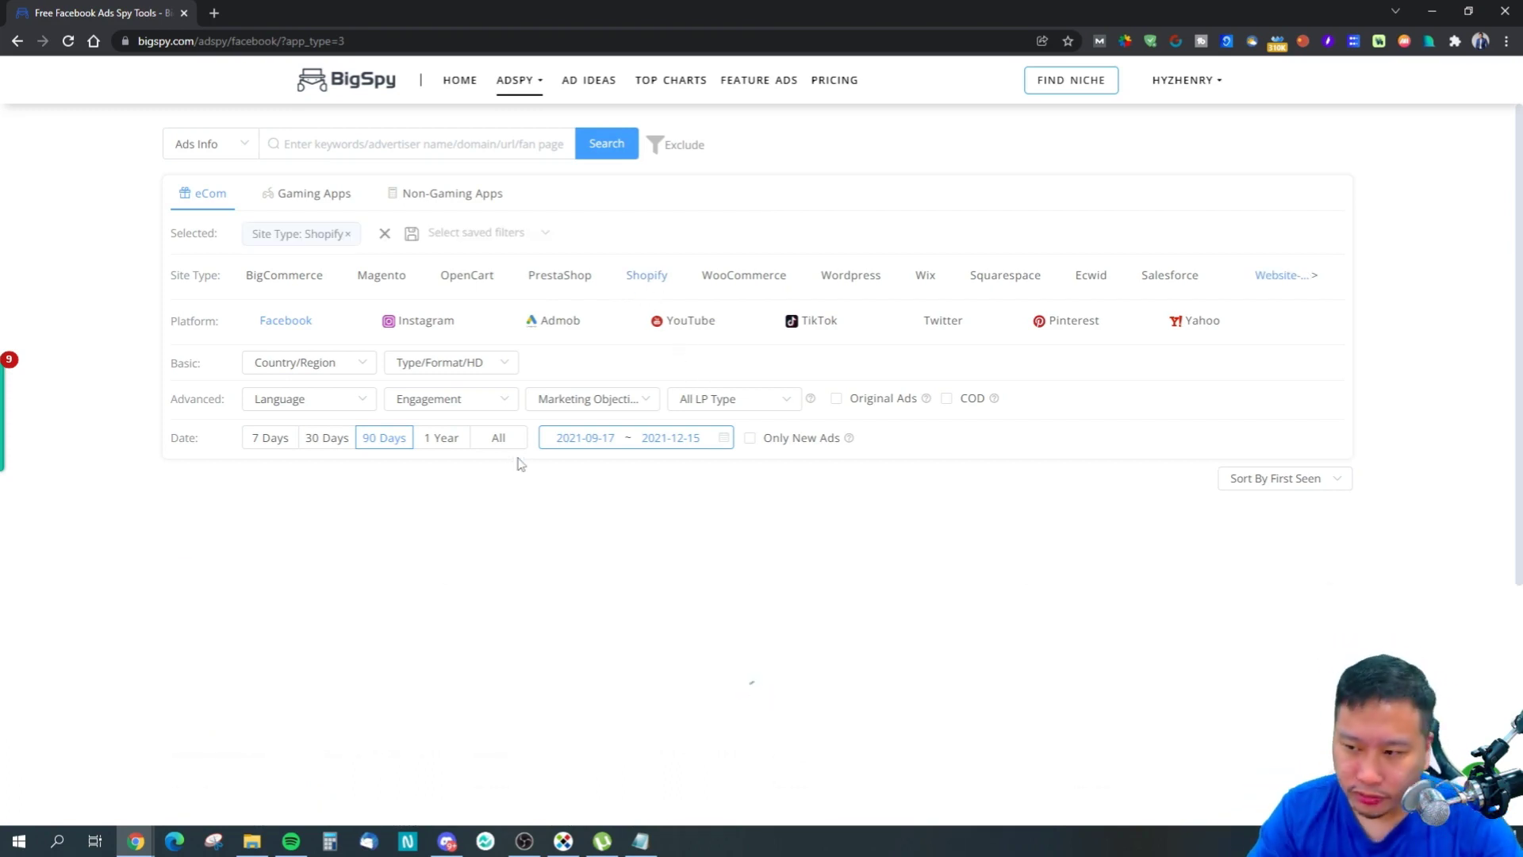
scroll(544, 512, down, 6)
scroll(539, 476, up, 3)
scroll(550, 437, up, 3)
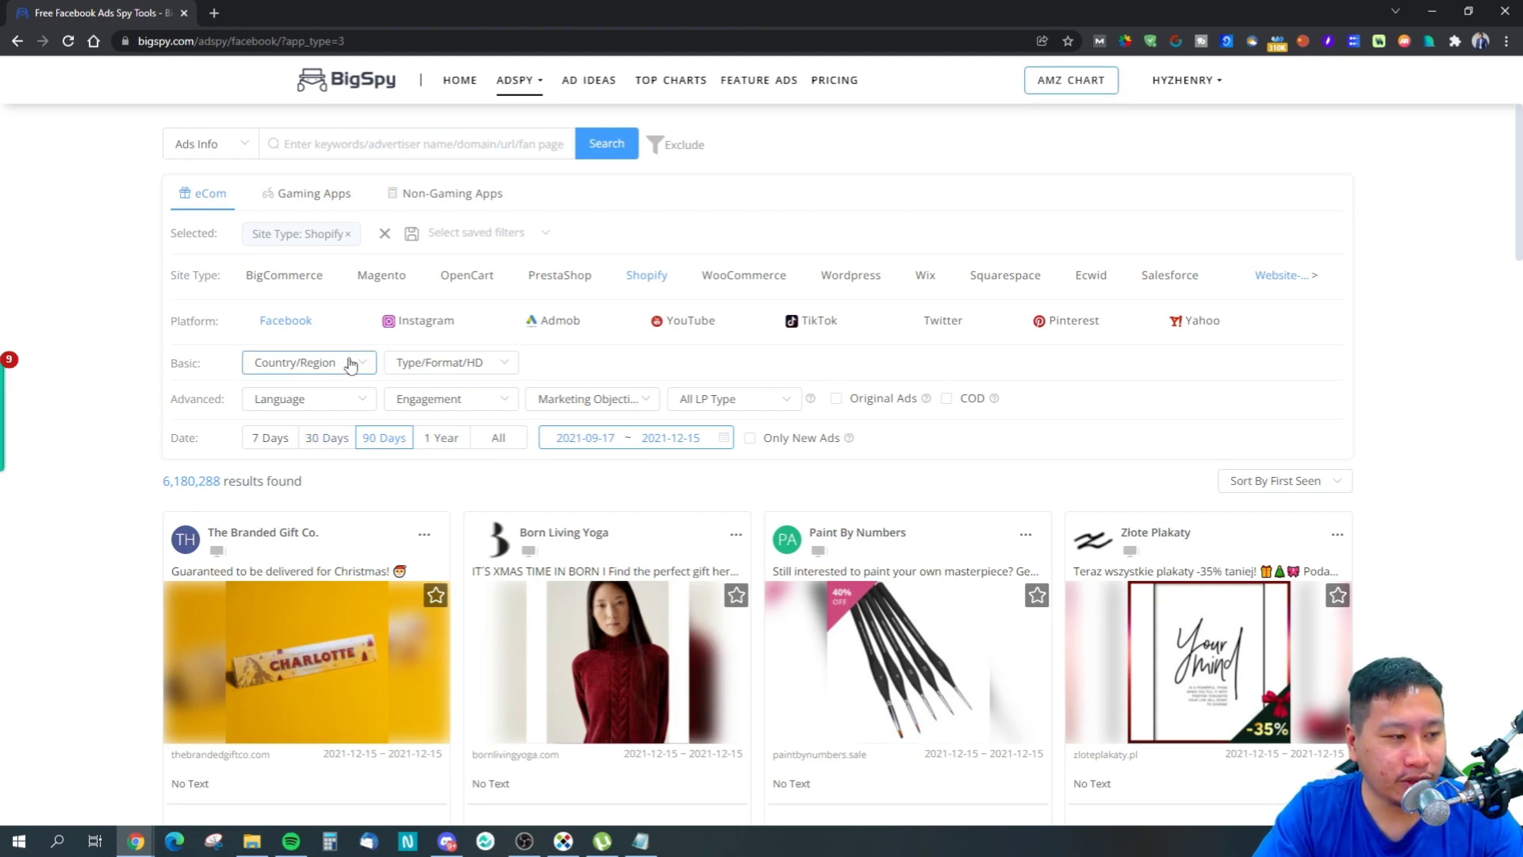
Step: Set the ad type filter to Image only and apply it
click(322, 373)
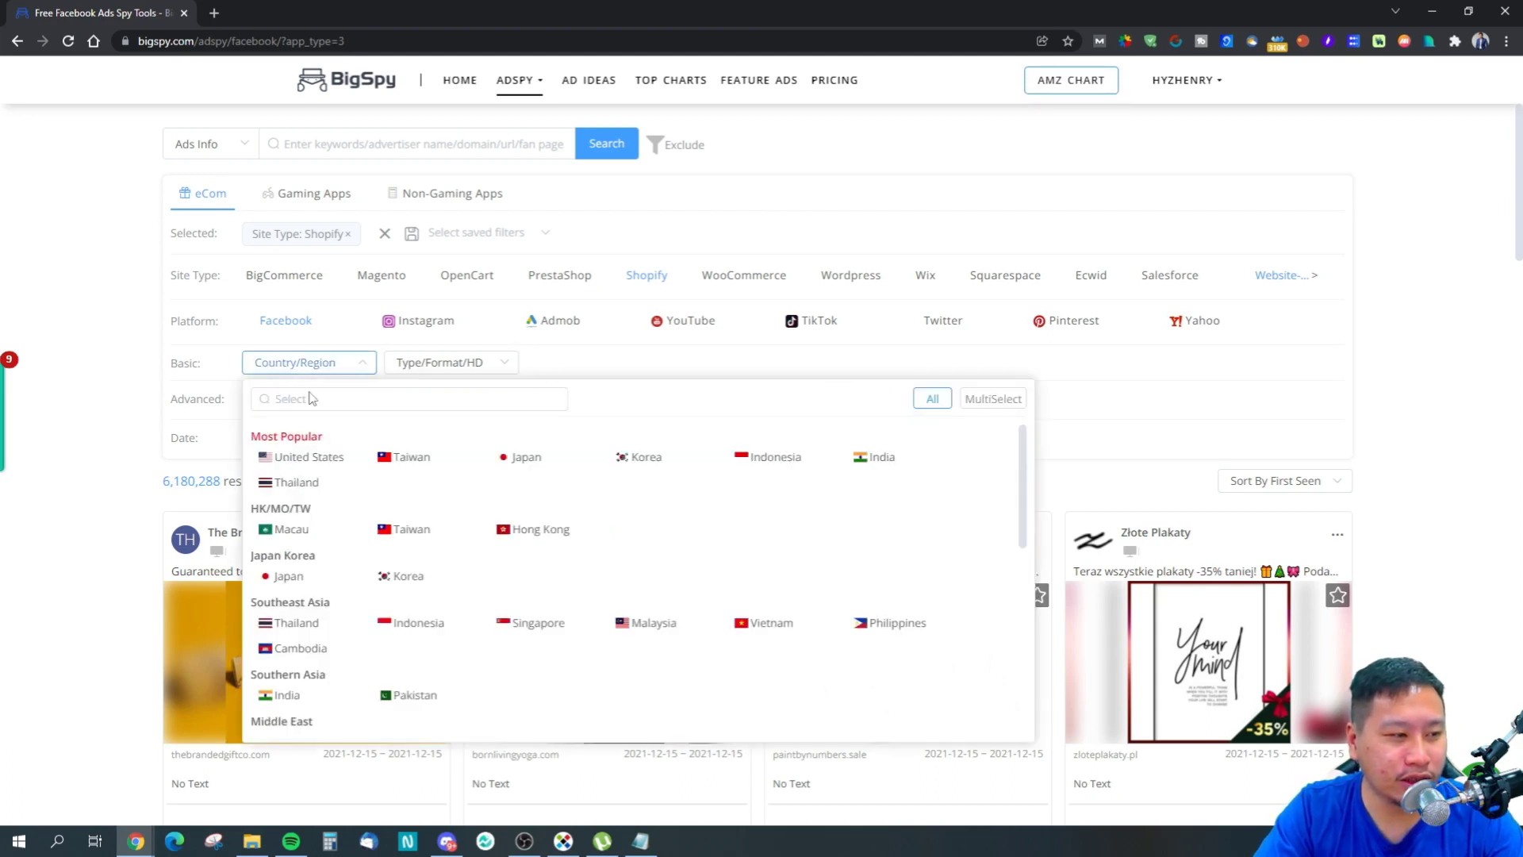
click(329, 372)
click(455, 366)
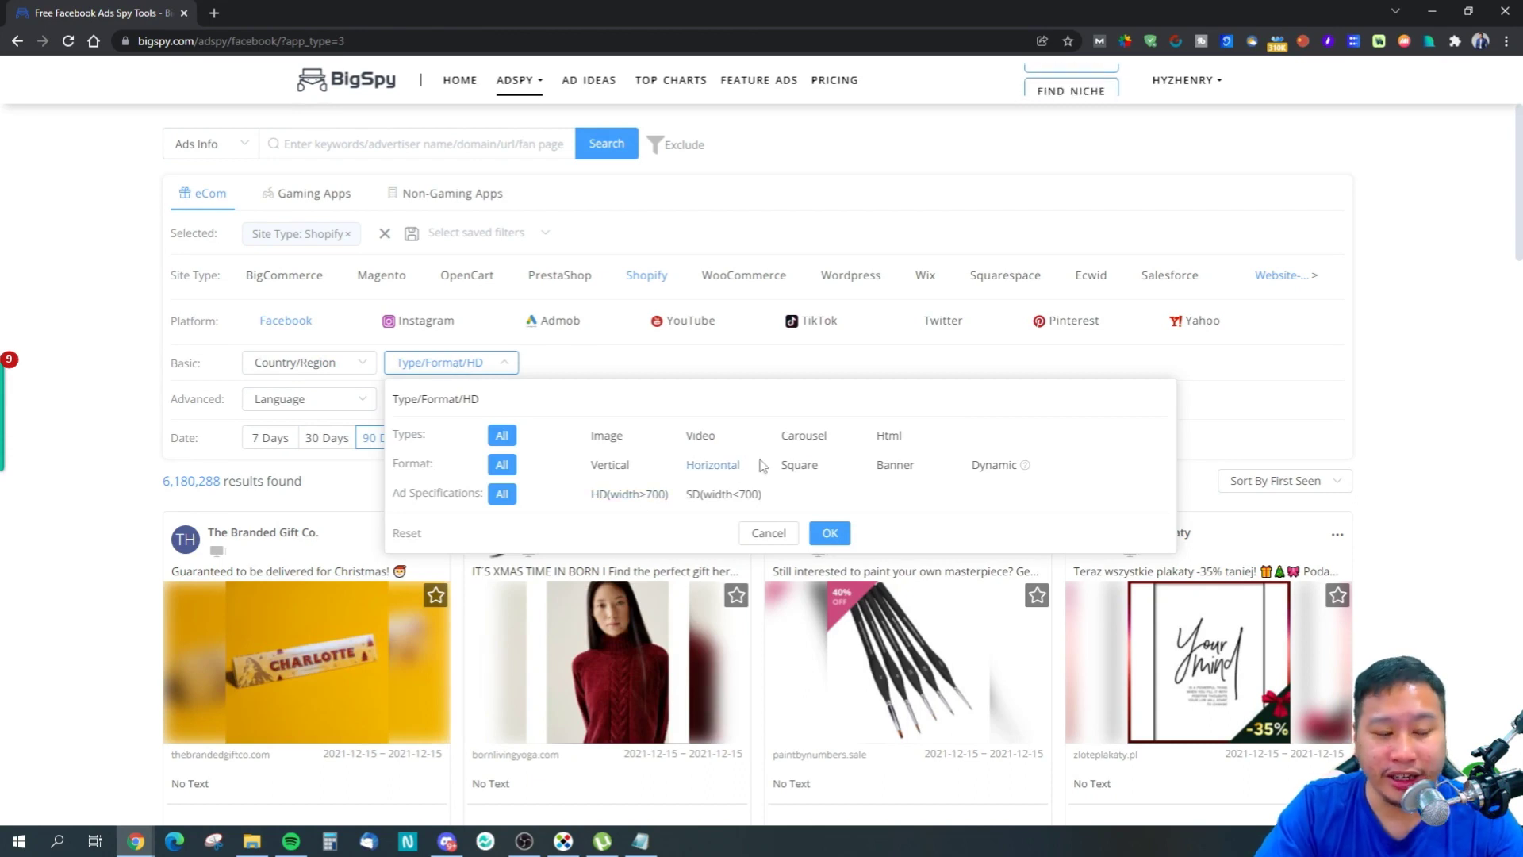
click(461, 371)
click(462, 371)
click(698, 436)
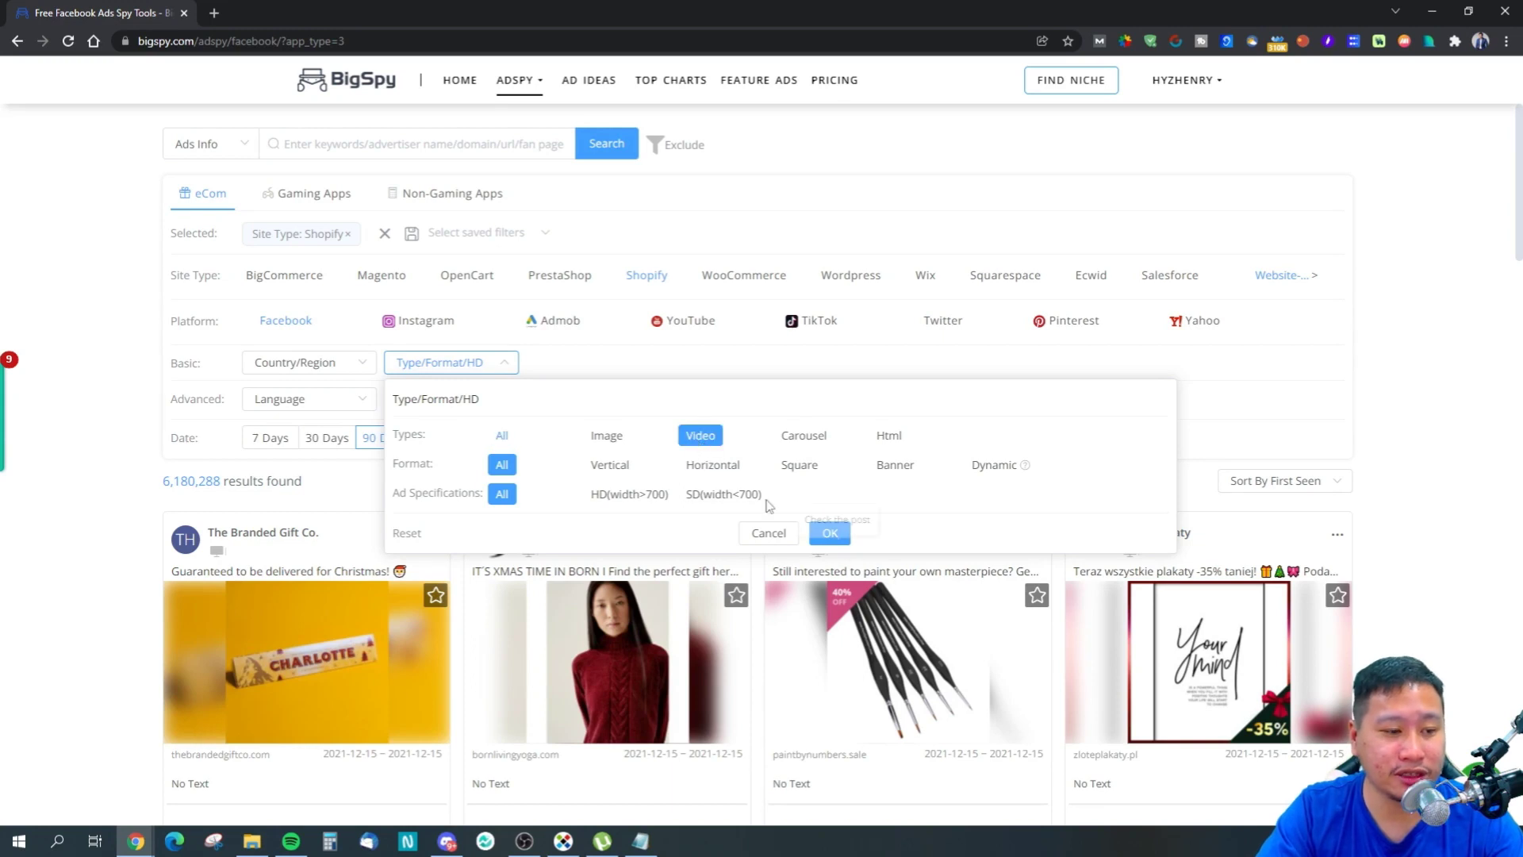
click(607, 436)
click(708, 435)
click(830, 533)
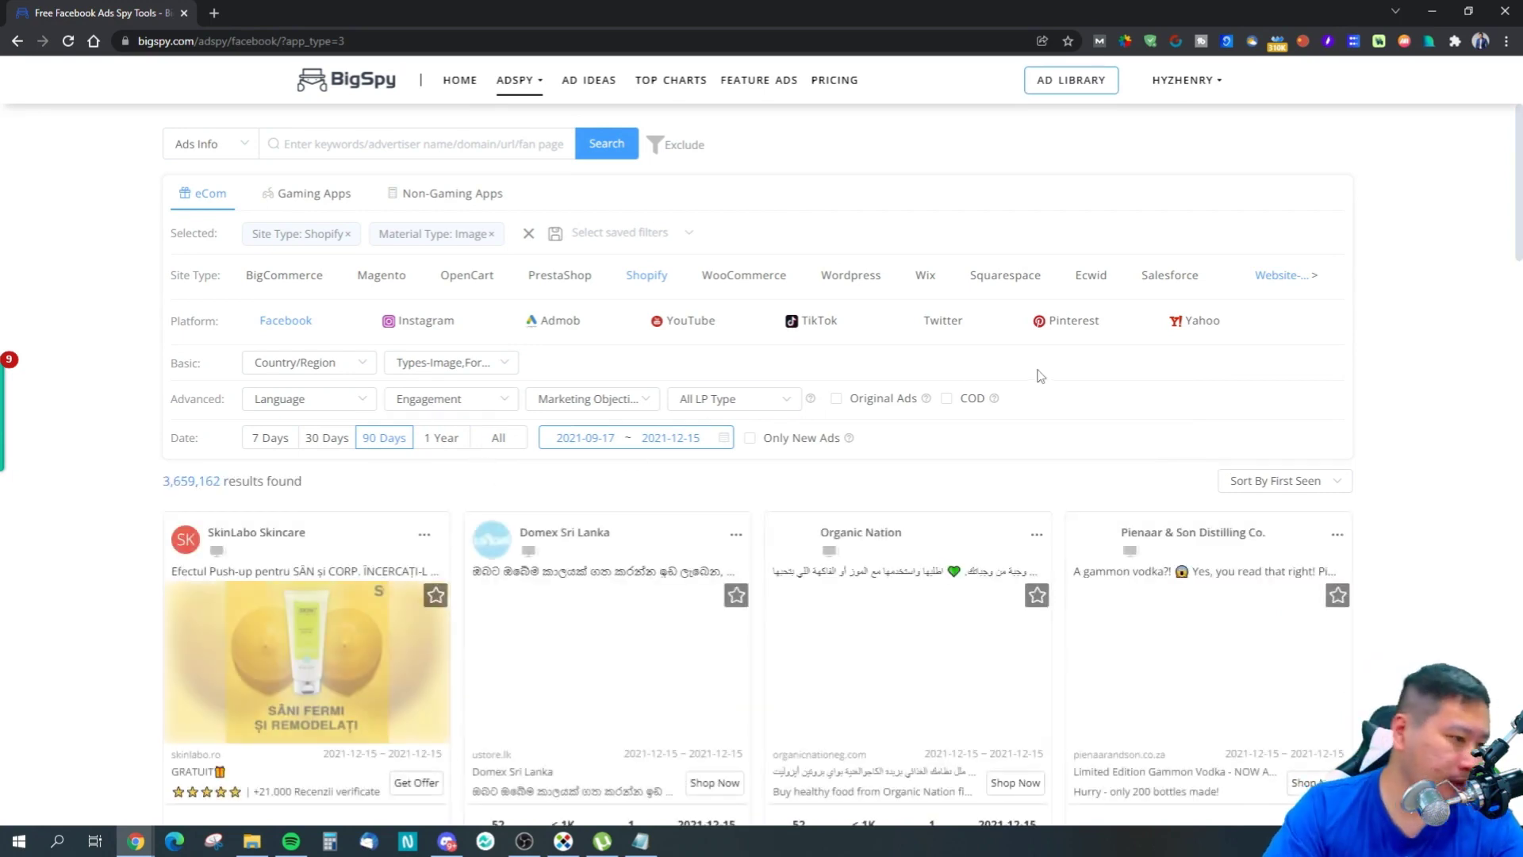
Step: Require at least 500 likes, 100 comments and 50 shares in the Engagement filter
scroll(880, 555, down, 5)
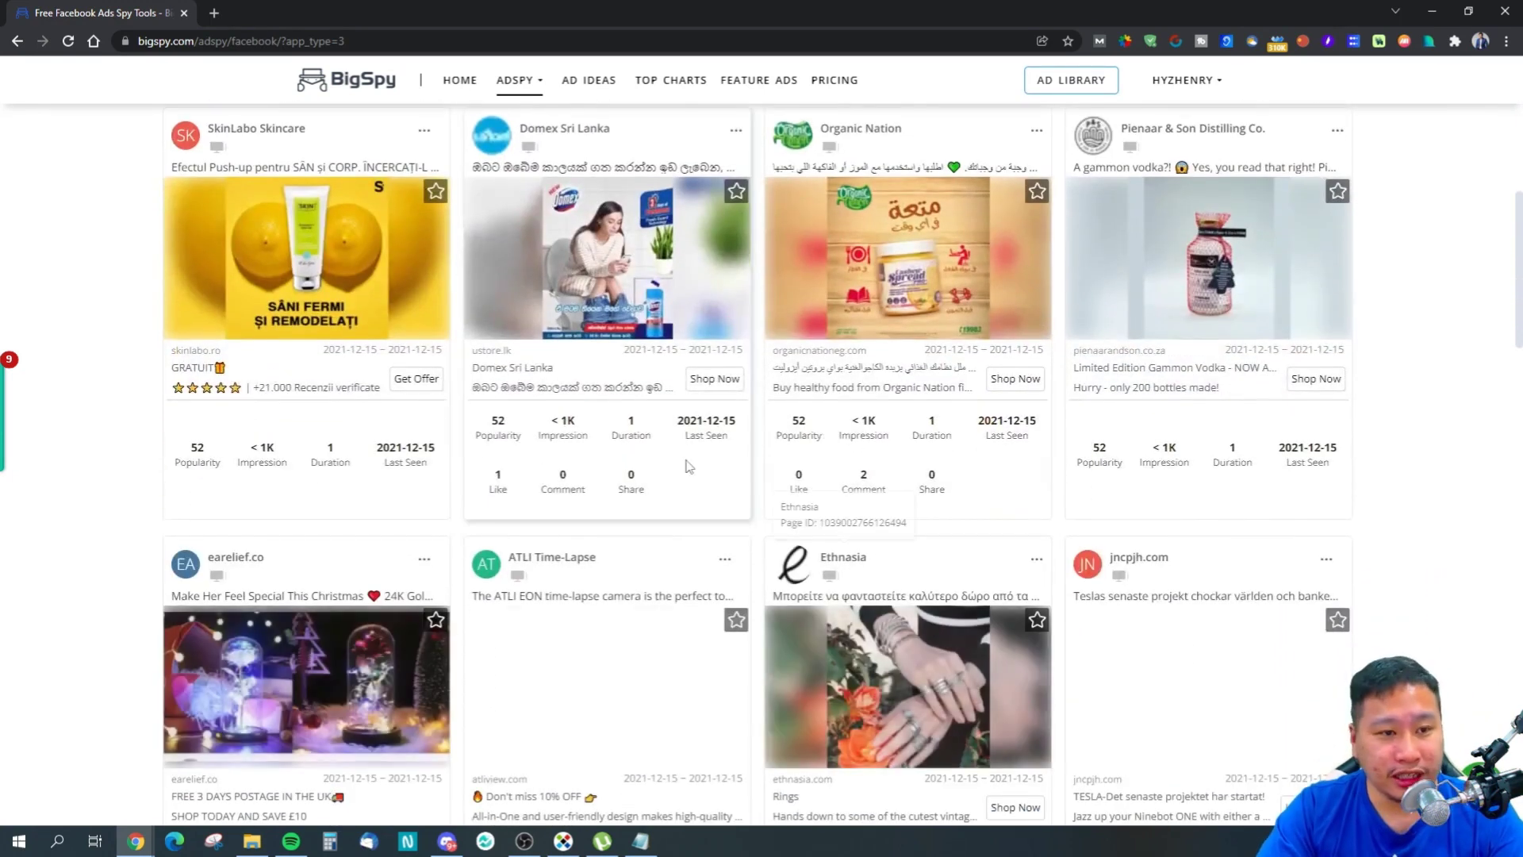
scroll(875, 589, up, 2)
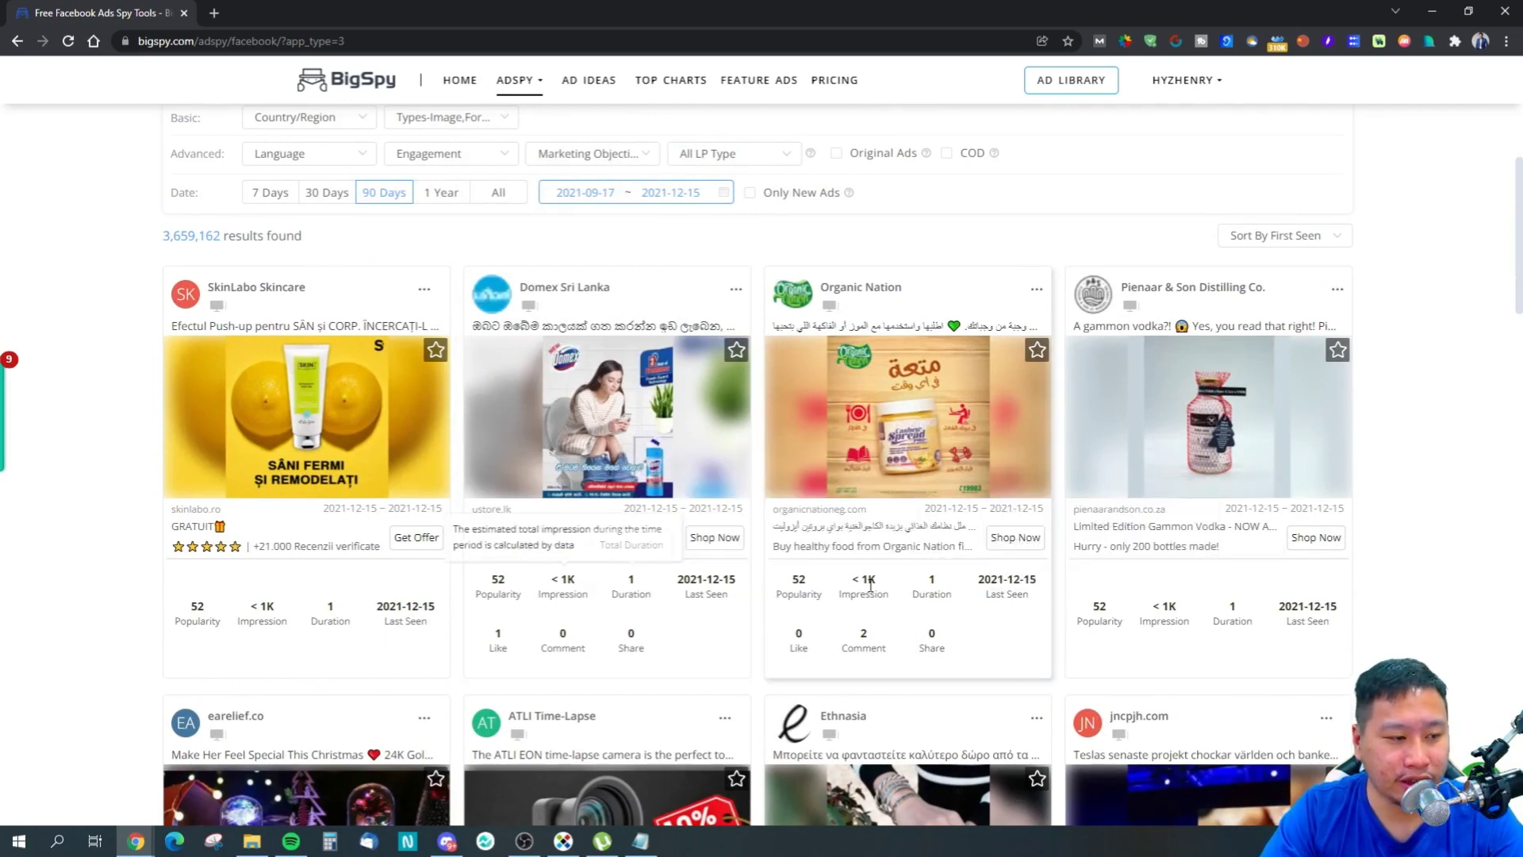
scroll(317, 360, up, 2)
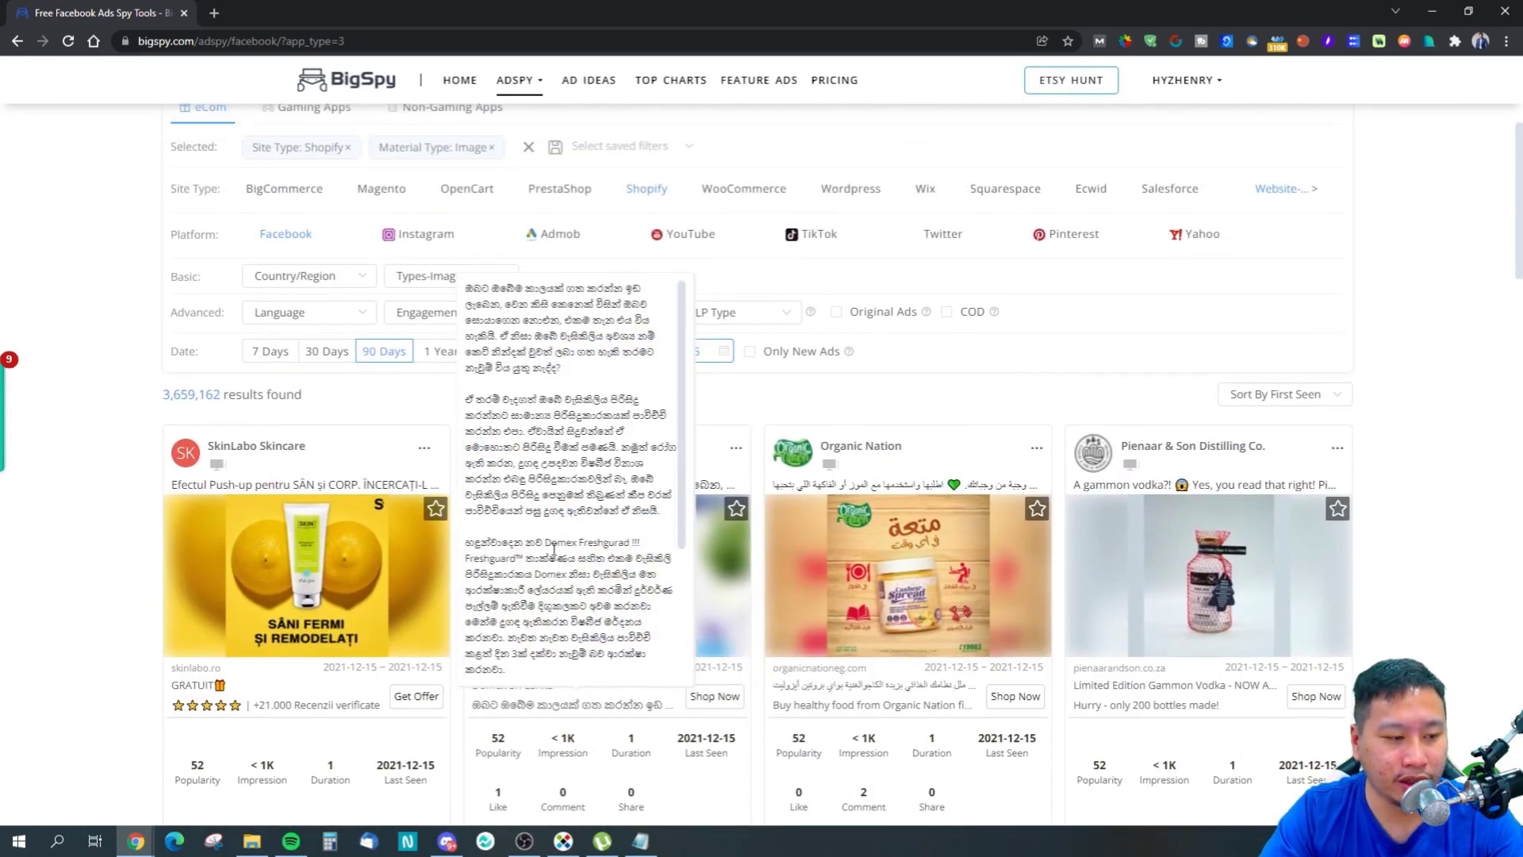
click(412, 311)
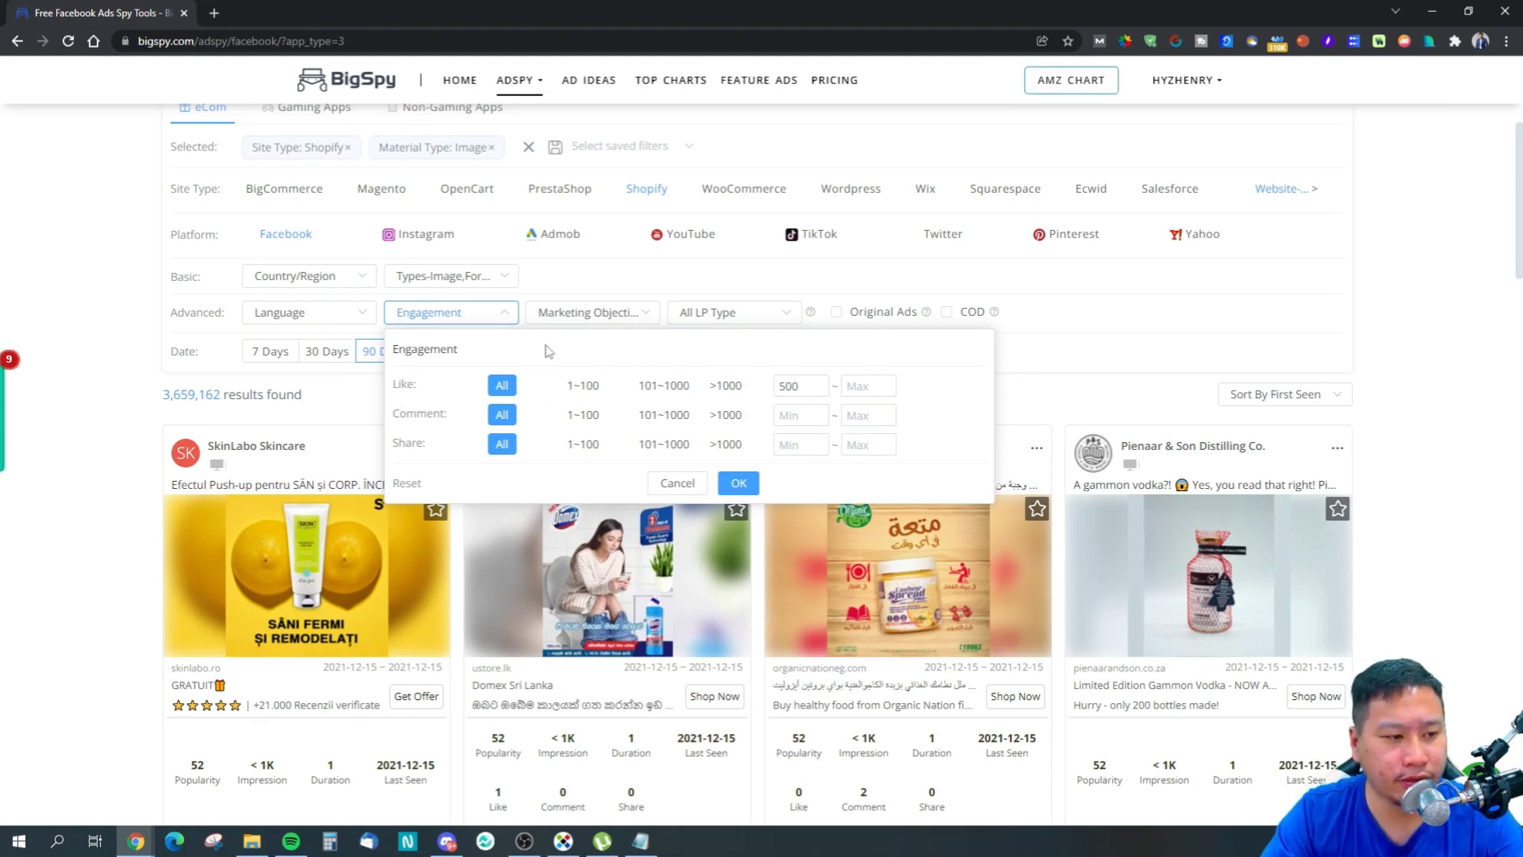
click(798, 414)
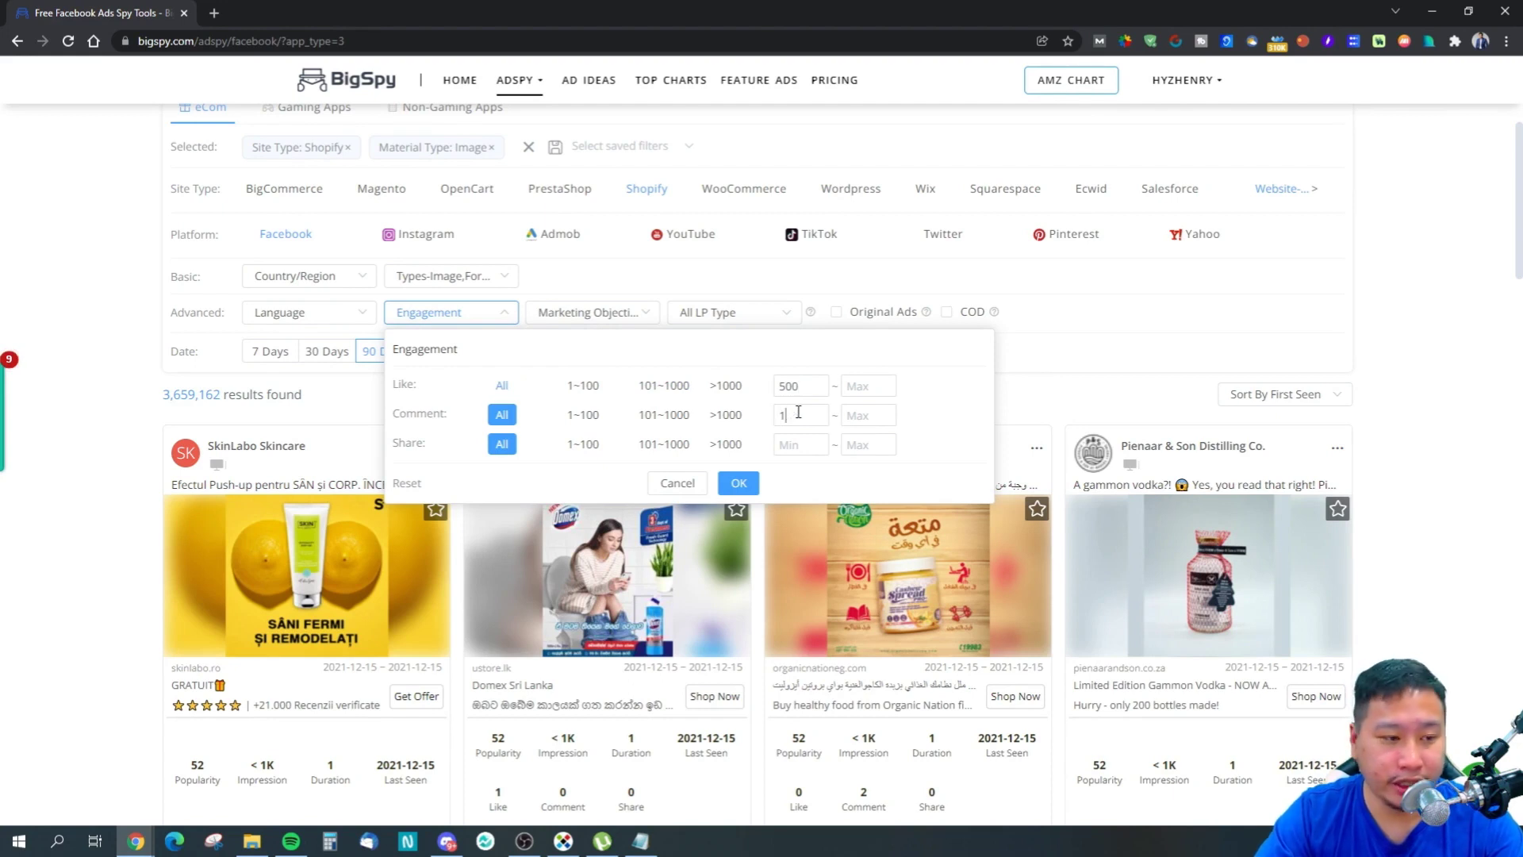
text(100)
click(782, 444)
text(50)
click(729, 486)
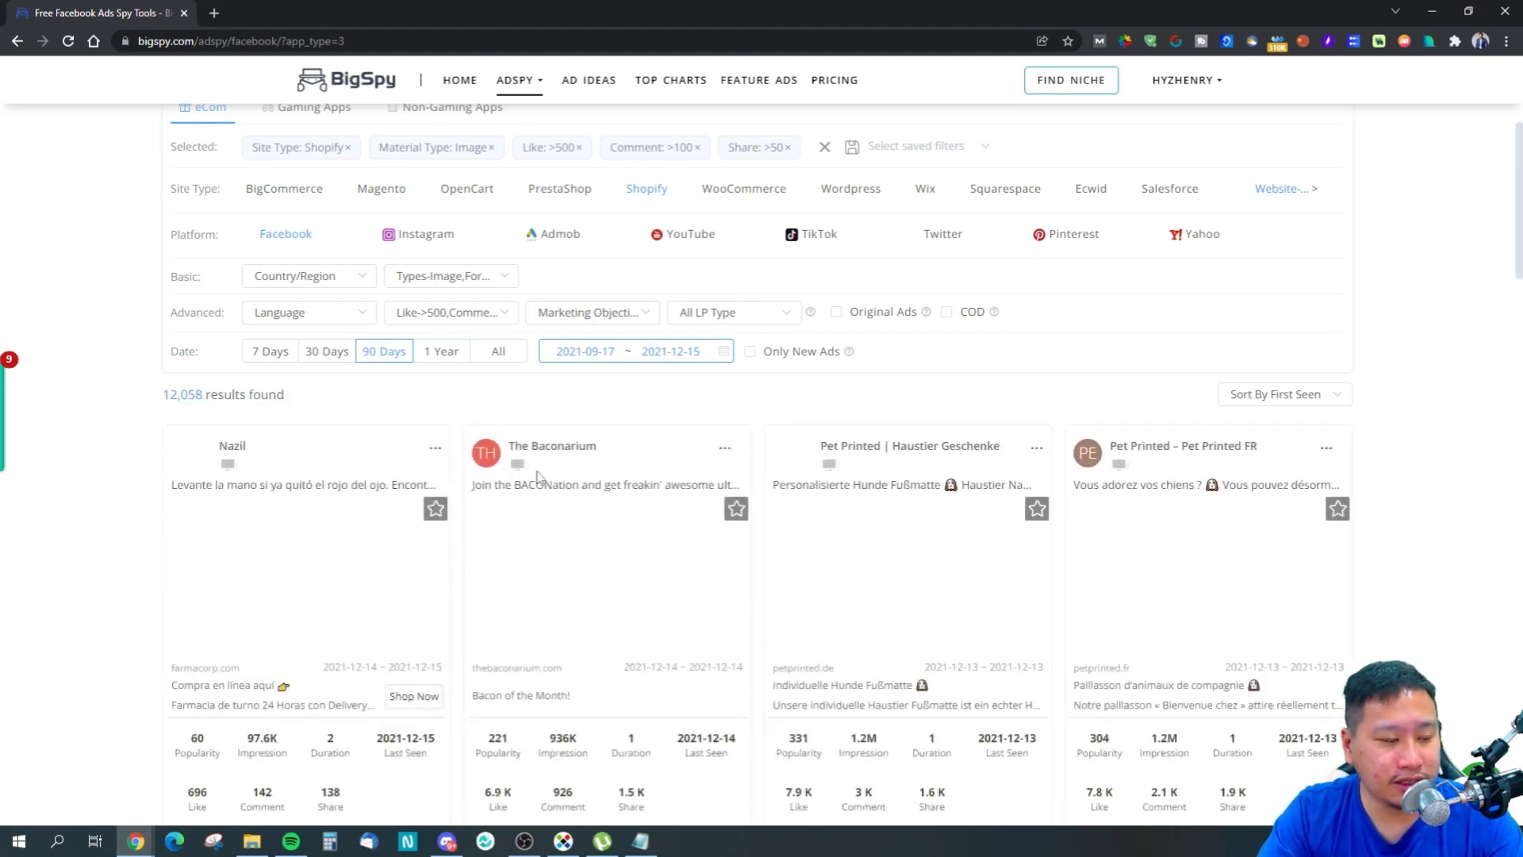
Step: Scroll through the 12,058 filtered ad results
scroll(256, 576, down, 5)
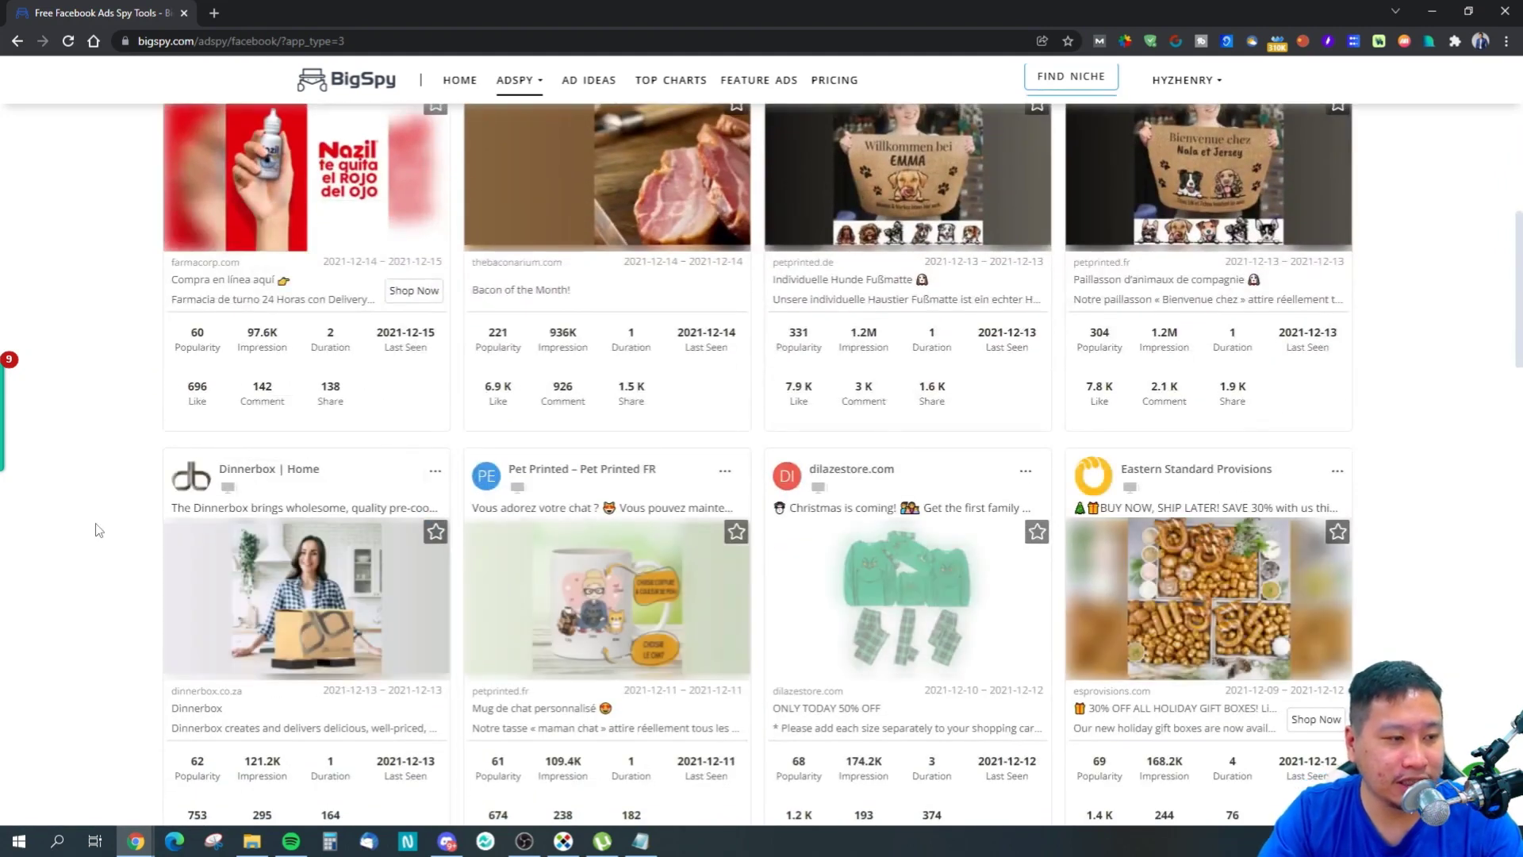
scroll(56, 515, up, 1)
scroll(56, 516, up, 2)
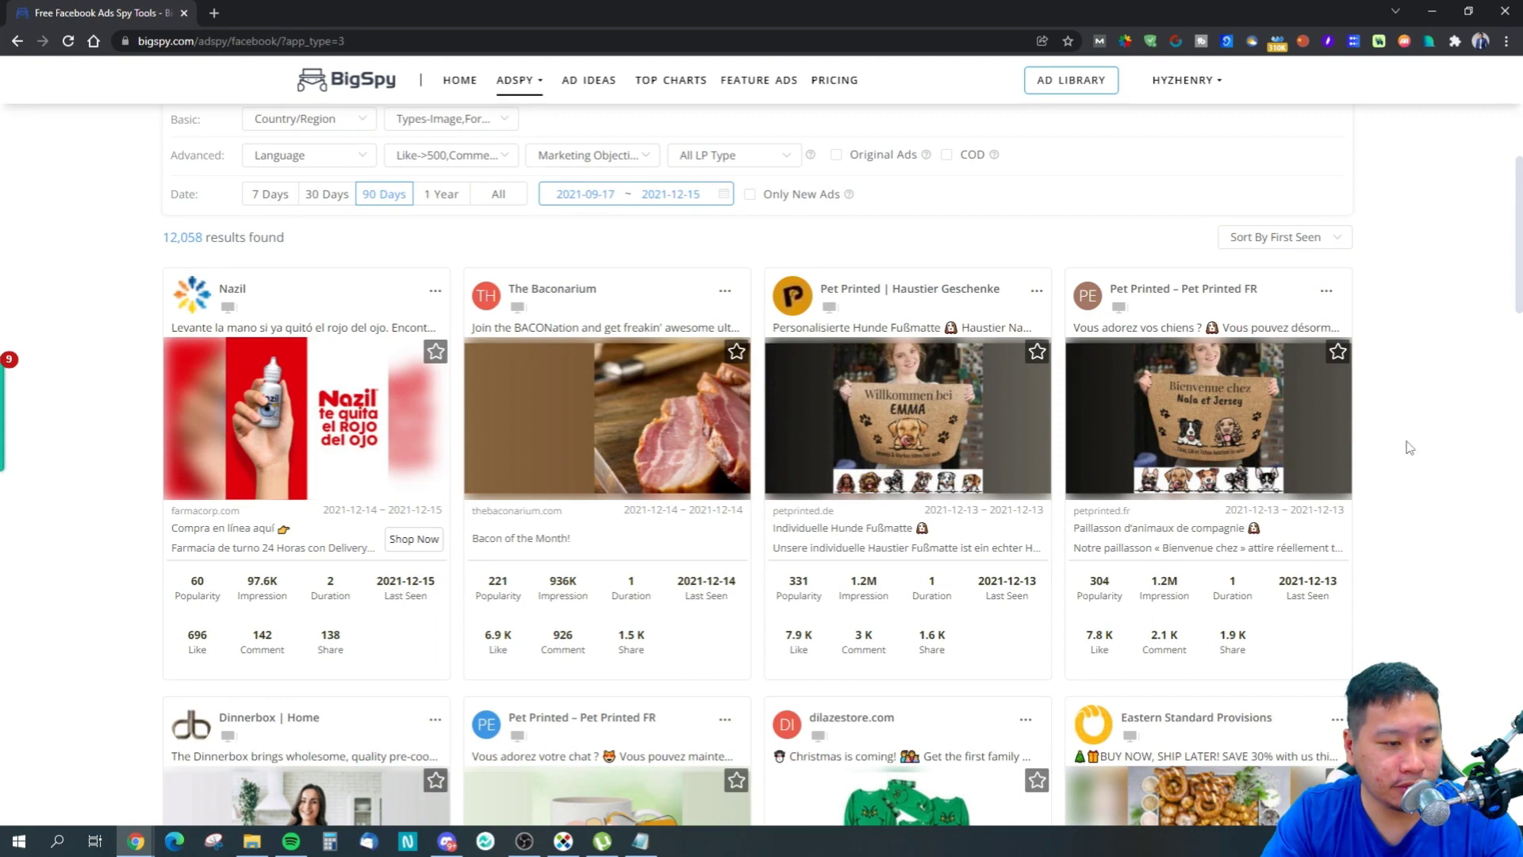
scroll(514, 510, down, 1)
scroll(514, 510, down, 3)
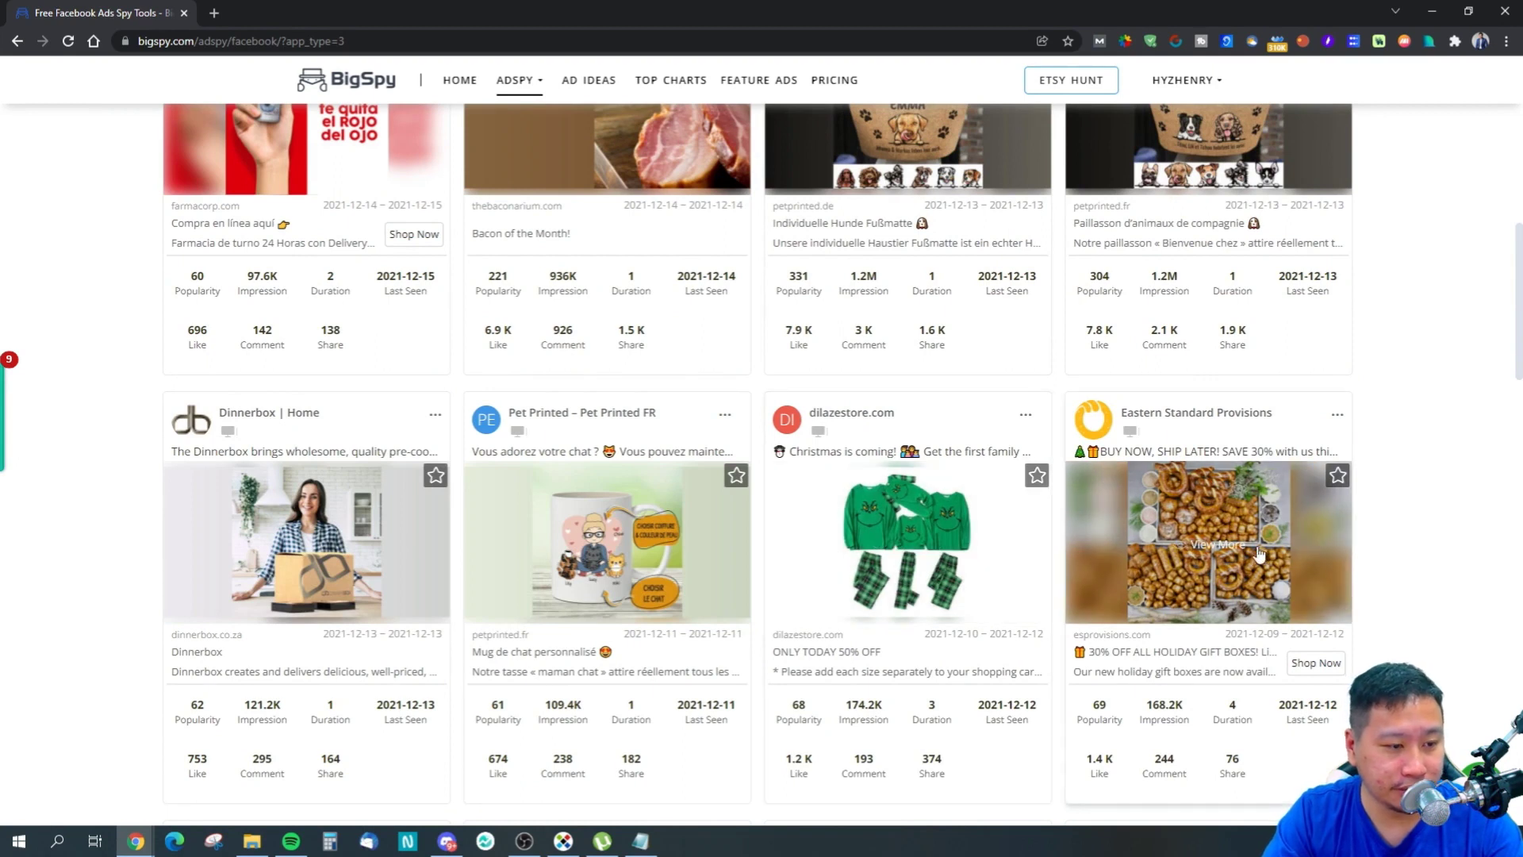
scroll(1202, 564, up, 7)
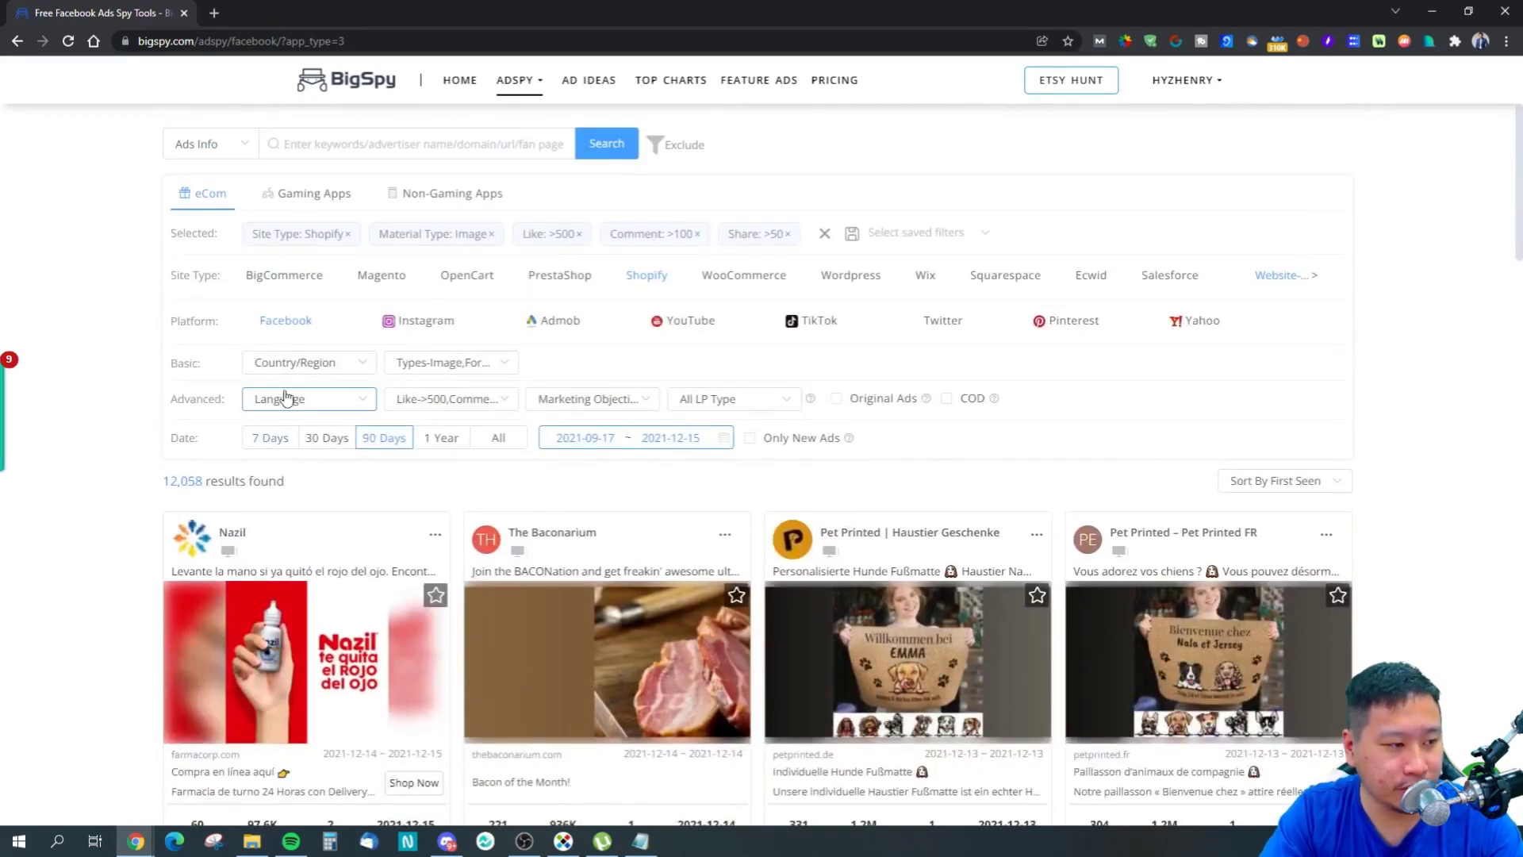
Step: Limit the results to English-language ads
click(289, 396)
click(406, 471)
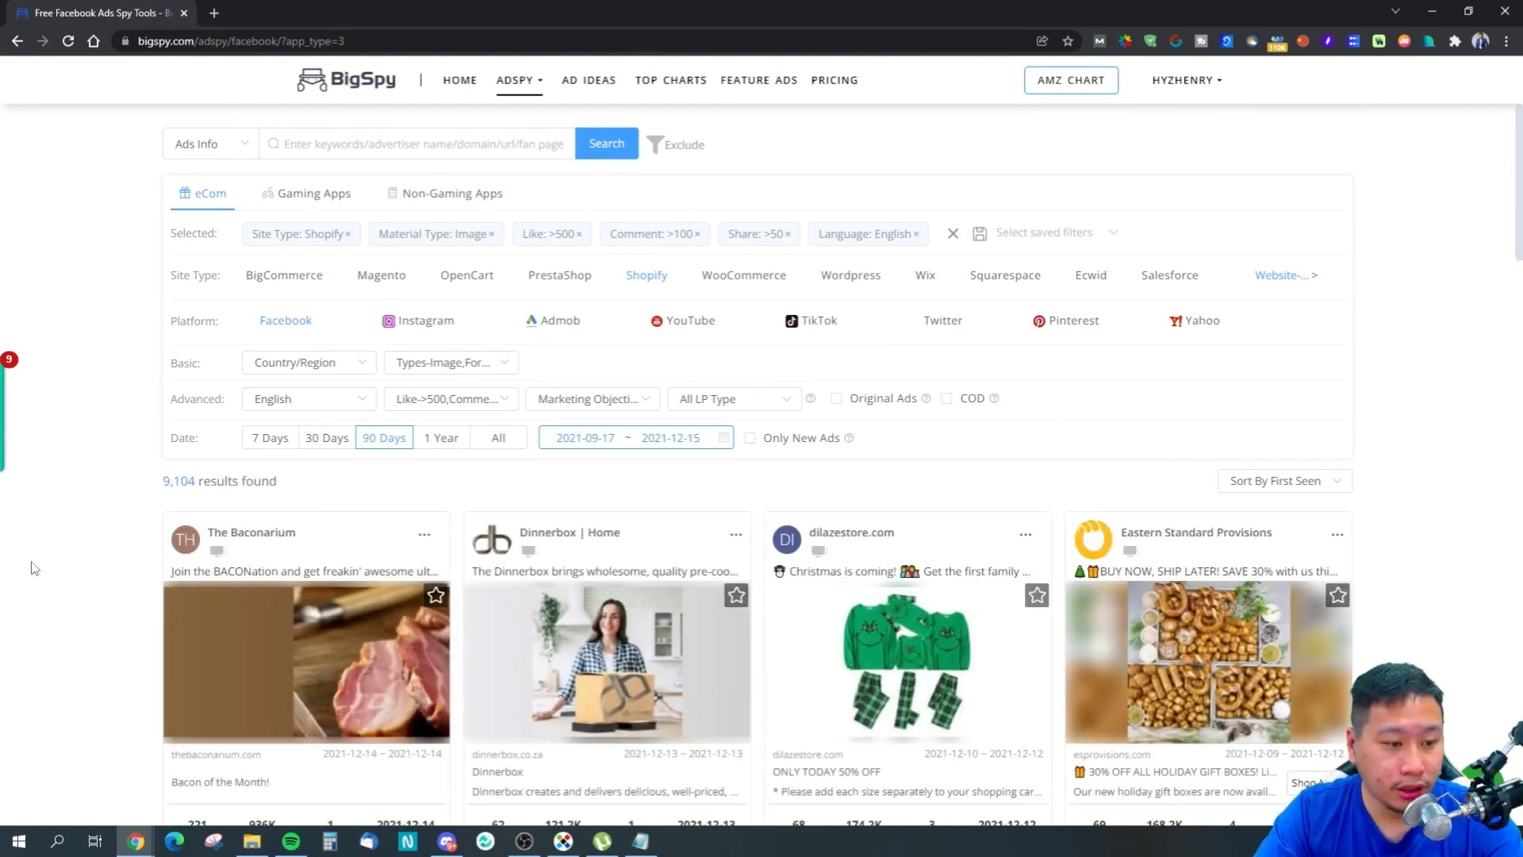
scroll(522, 594, down, 3)
scroll(1333, 510, down, 3)
scroll(1431, 542, down, 5)
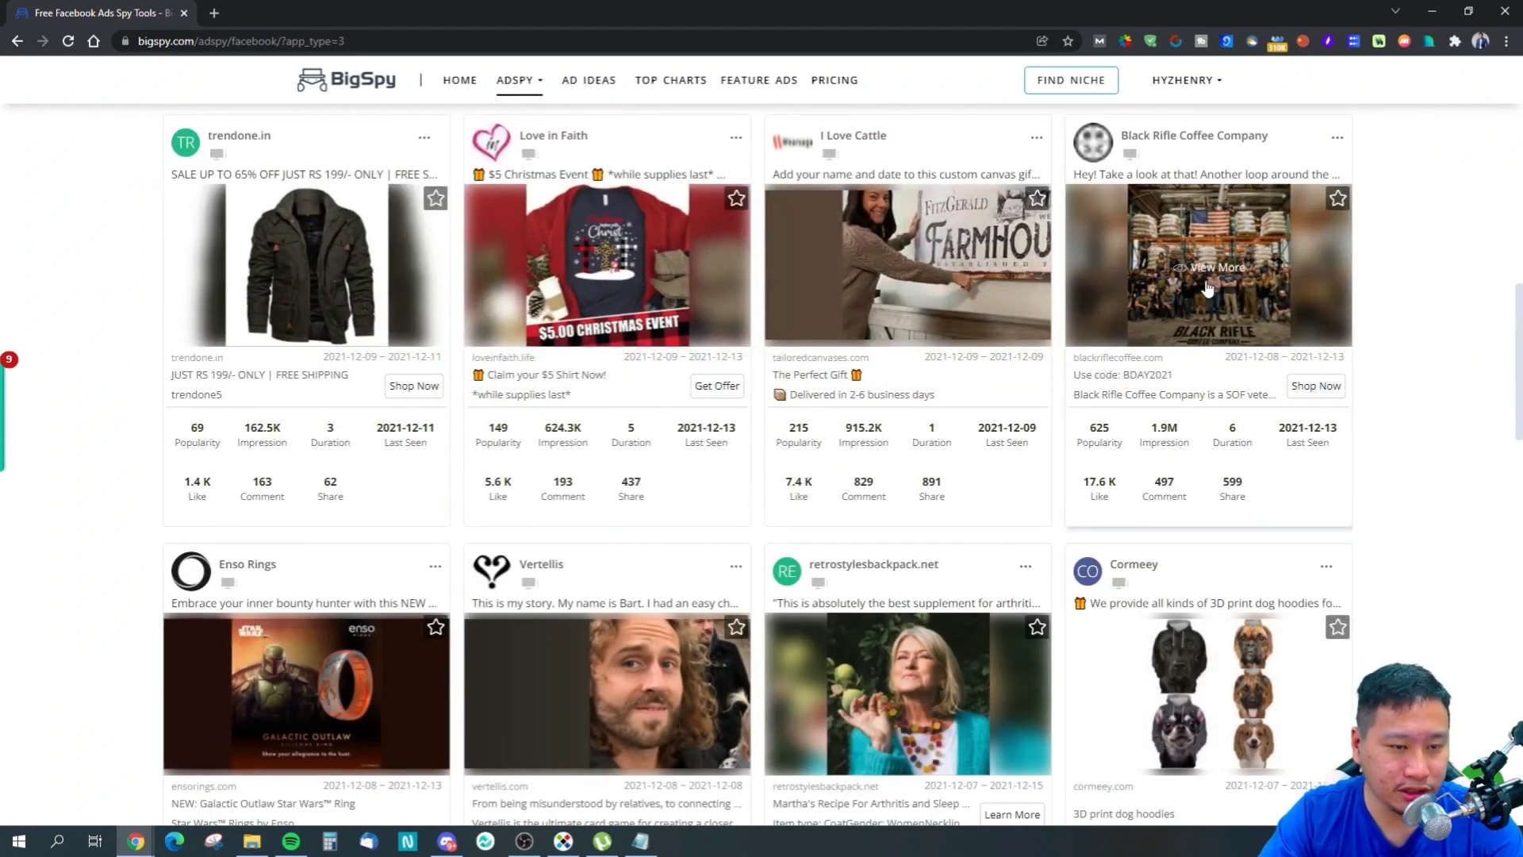
Step: Inspect the Black Rifle Coffee Company ad's details and full text, then close them
click(1207, 287)
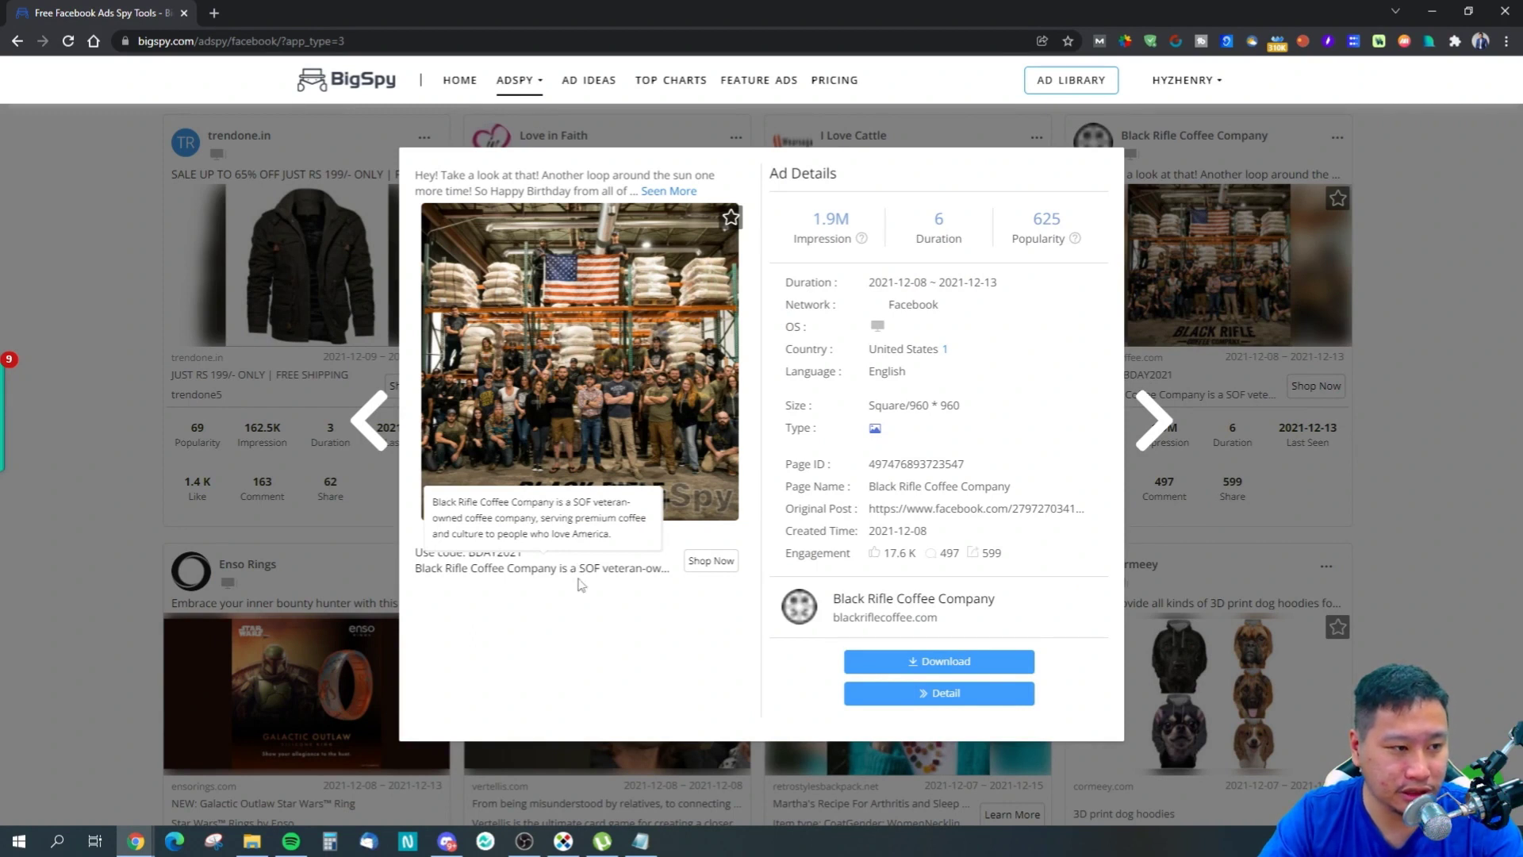
click(644, 192)
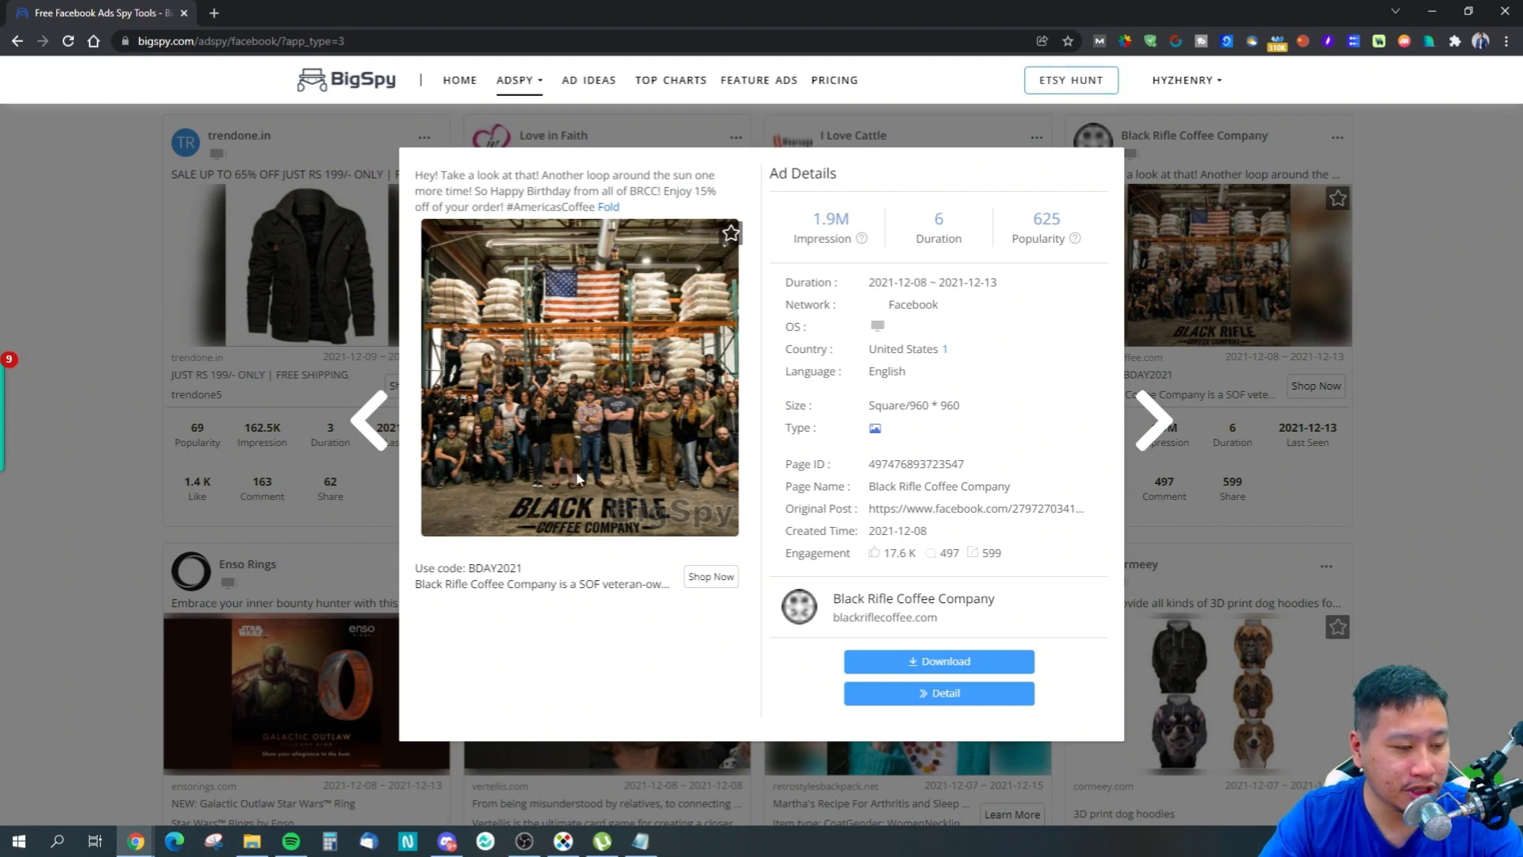
click(1445, 373)
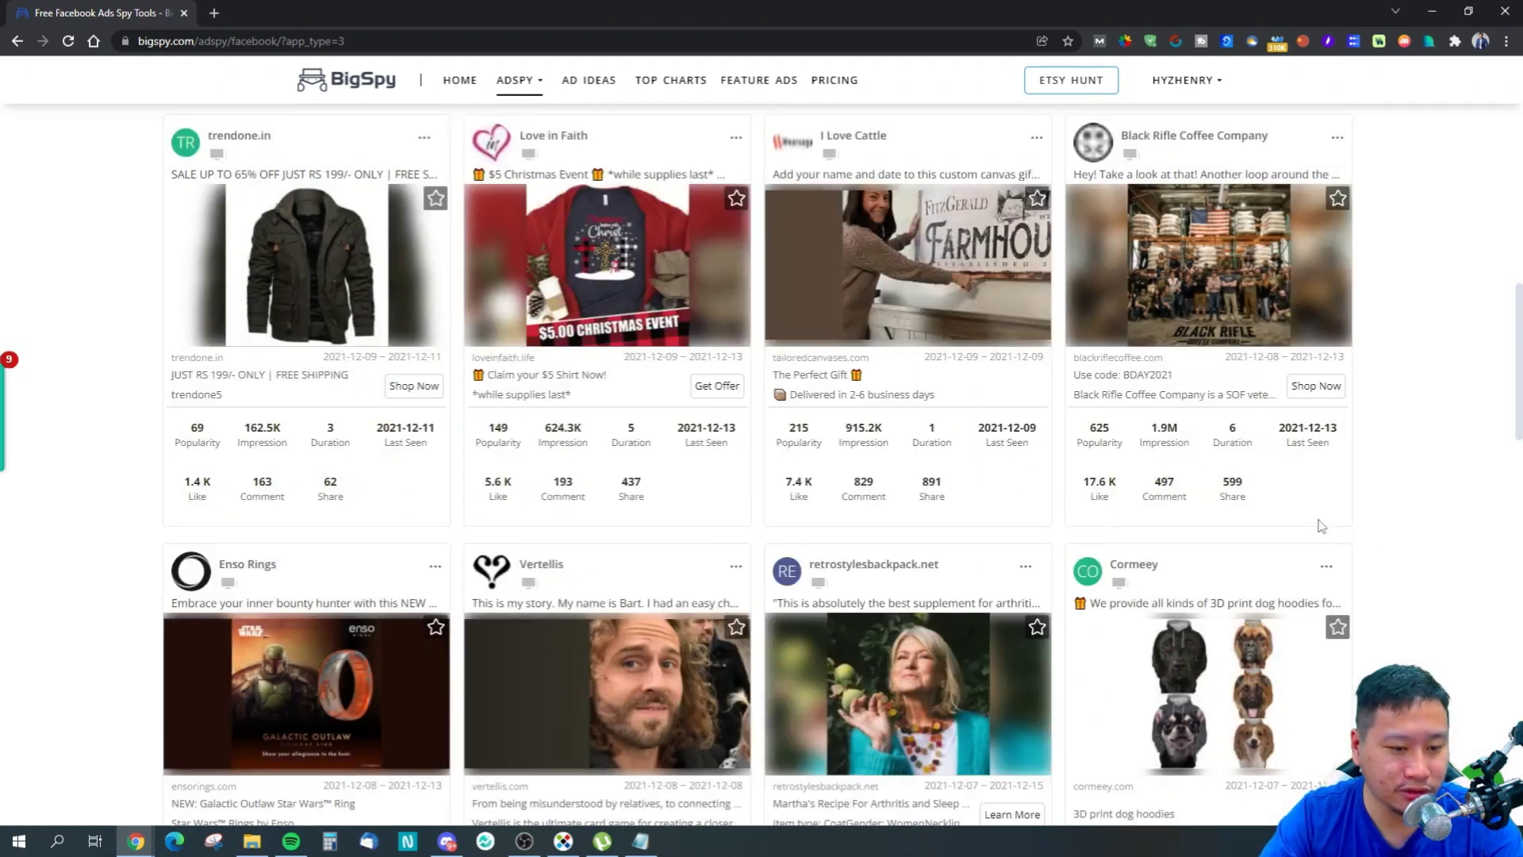
scroll(1307, 597, down, 3)
Step: Open cormeey.com from the Cormeey dog hoodie ad's details in a new tab
mouse_move(1227, 450)
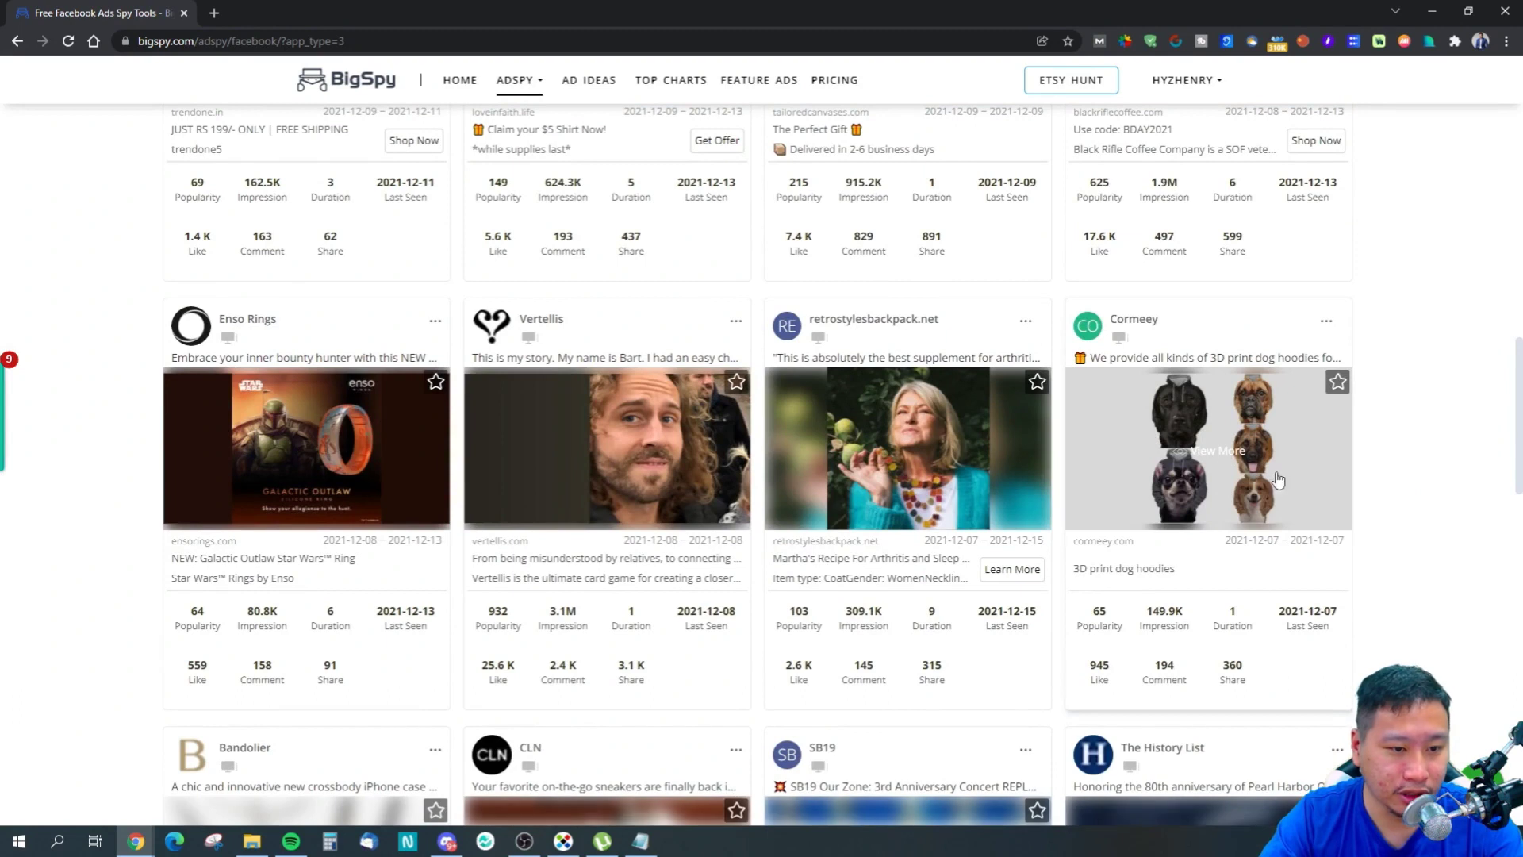
click(1293, 496)
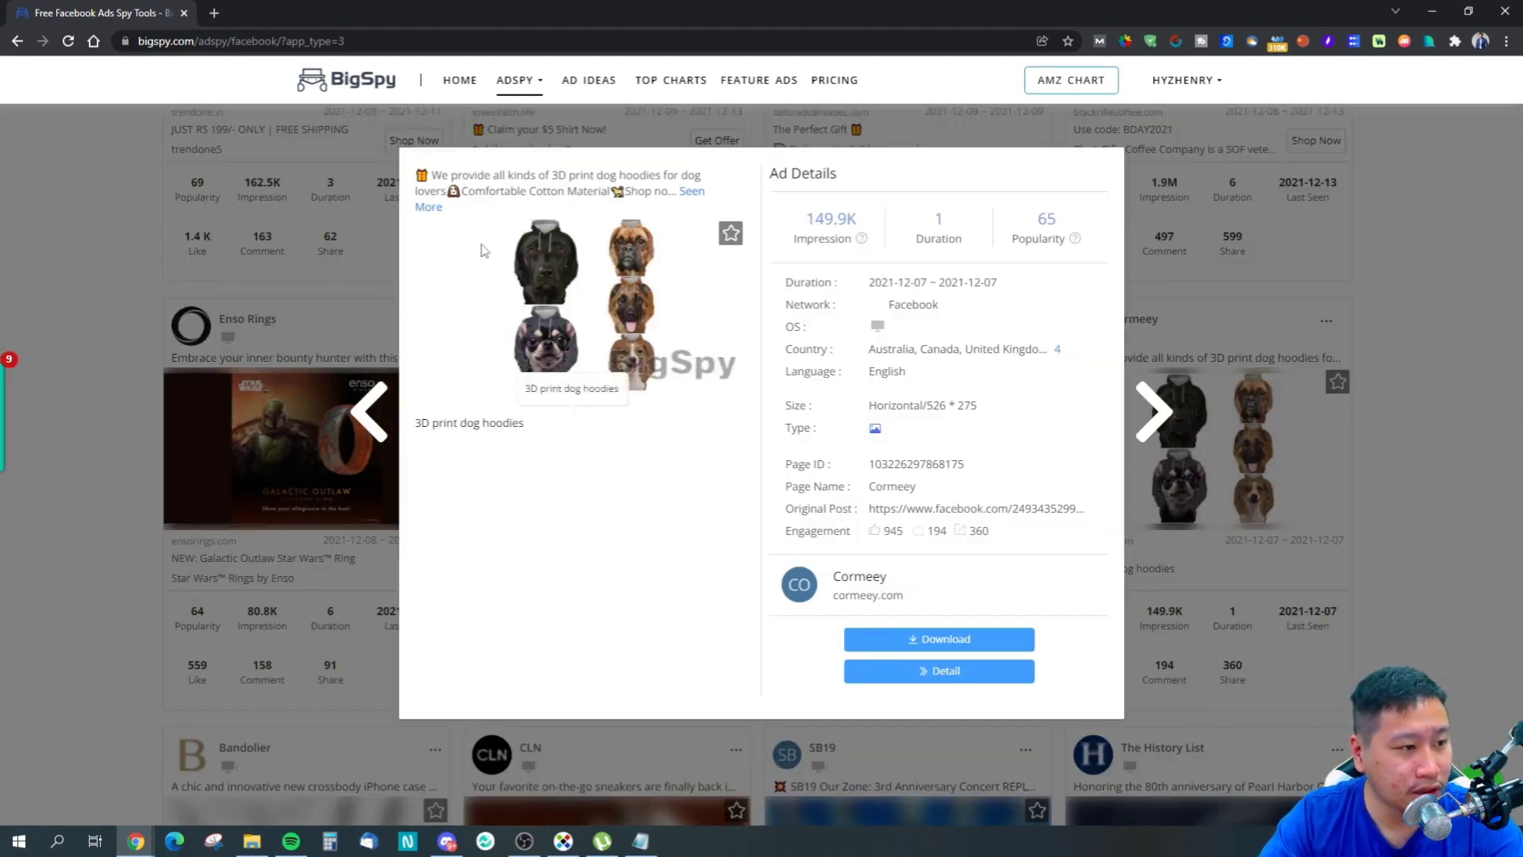
click(690, 194)
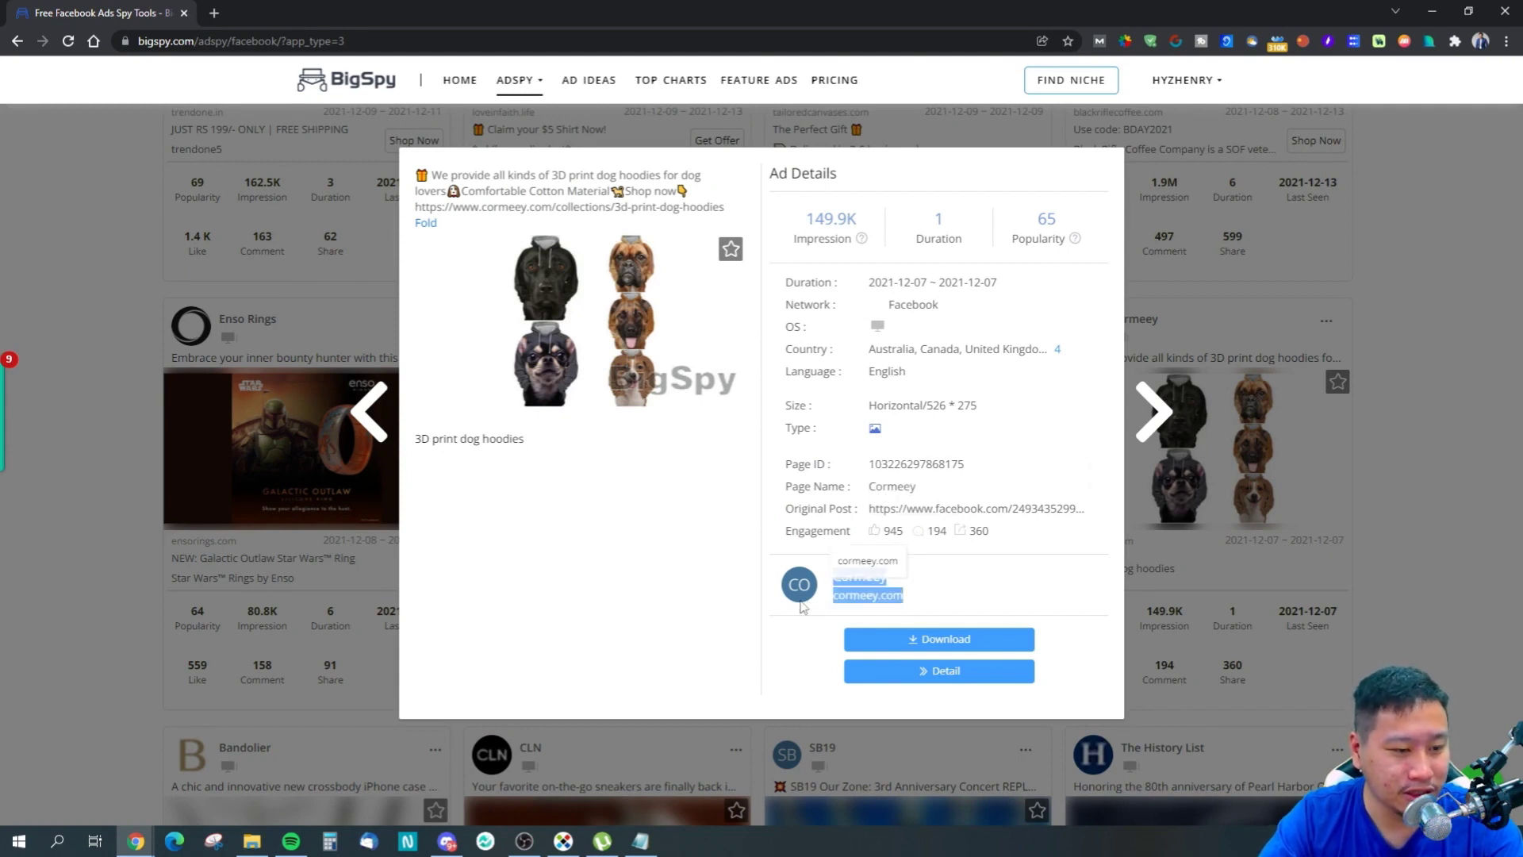
right_click(833, 601)
click(846, 599)
right_click(906, 601)
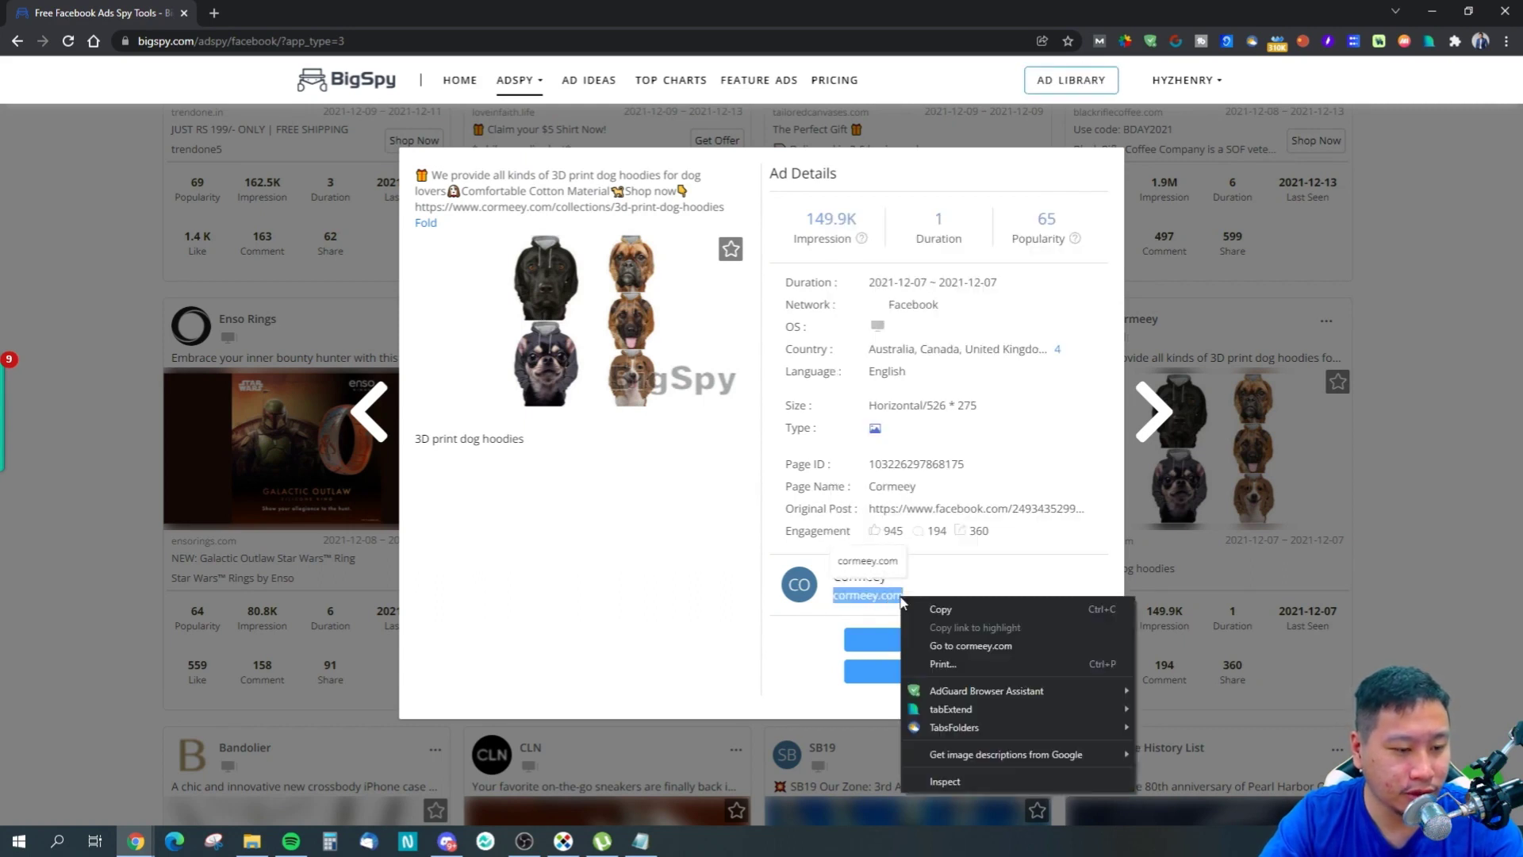
click(962, 646)
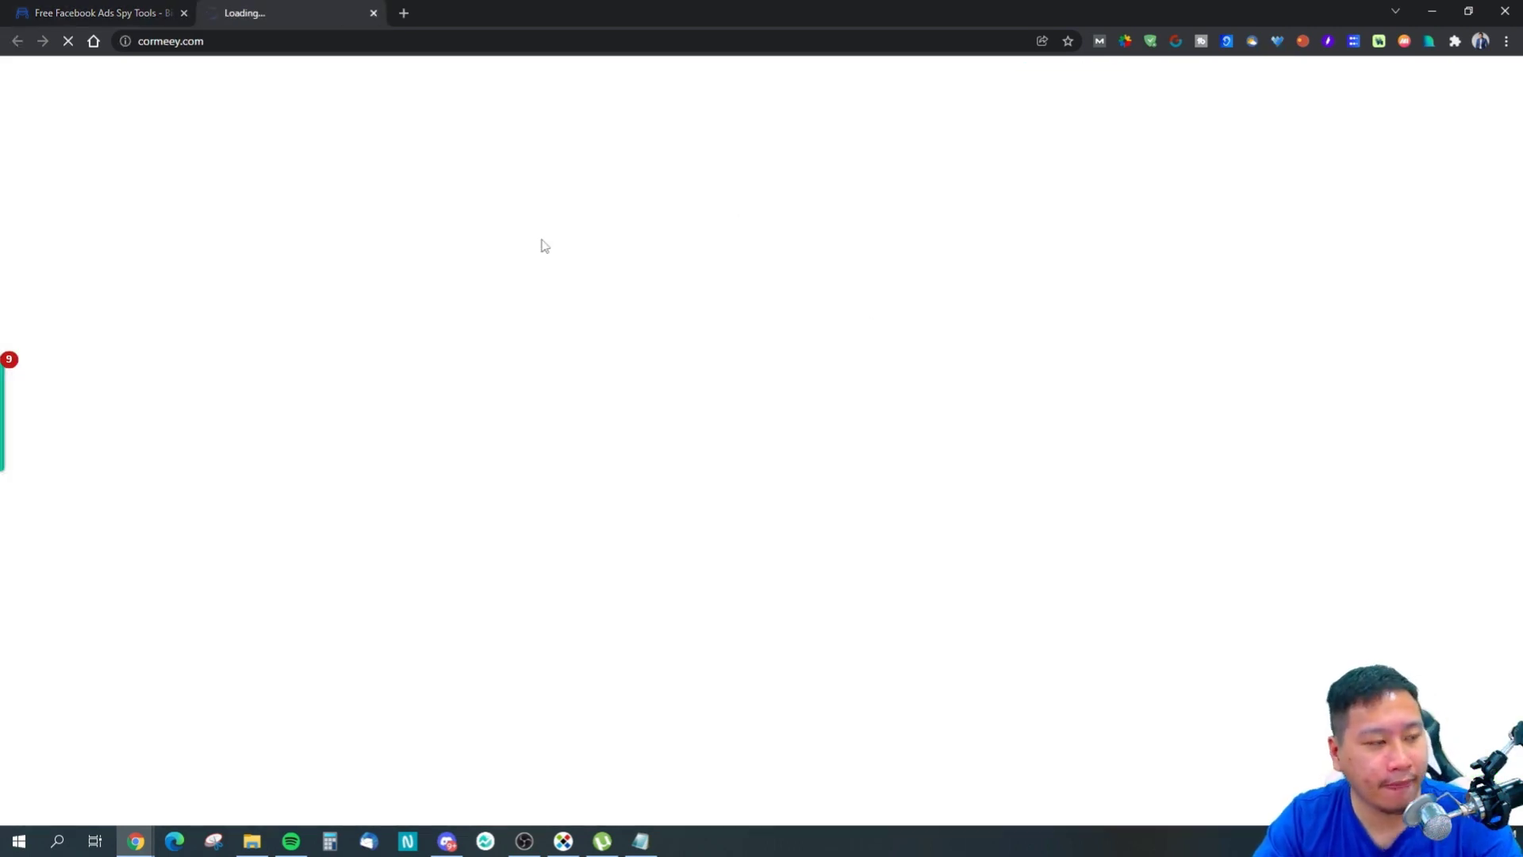
Step: Return to BigSpy, close the ad details and scroll back to the top of results
key(ctrl+shift+Tab)
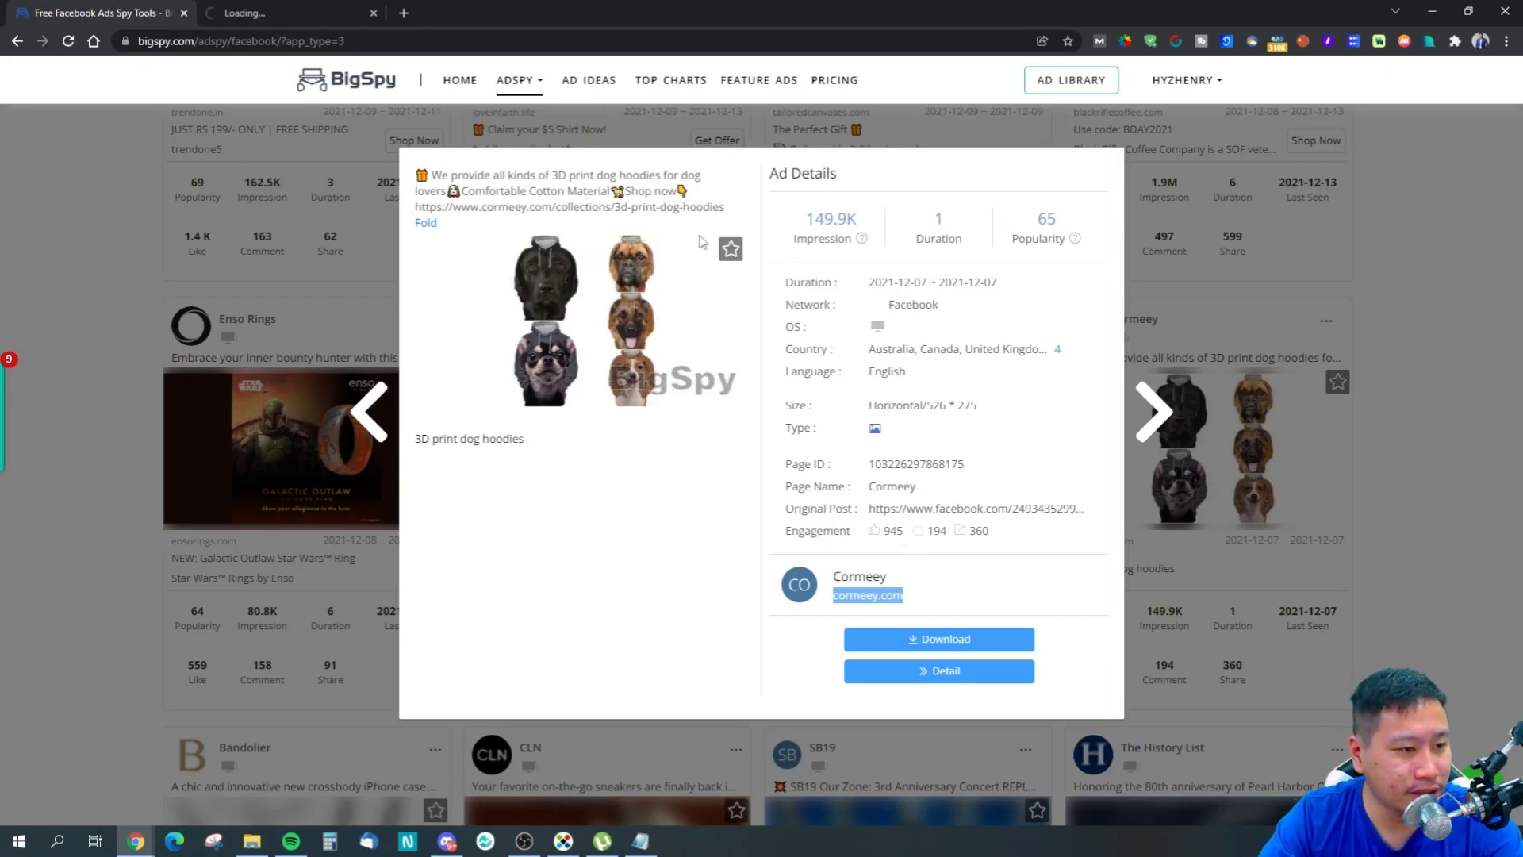
key(ctrl+Tab)
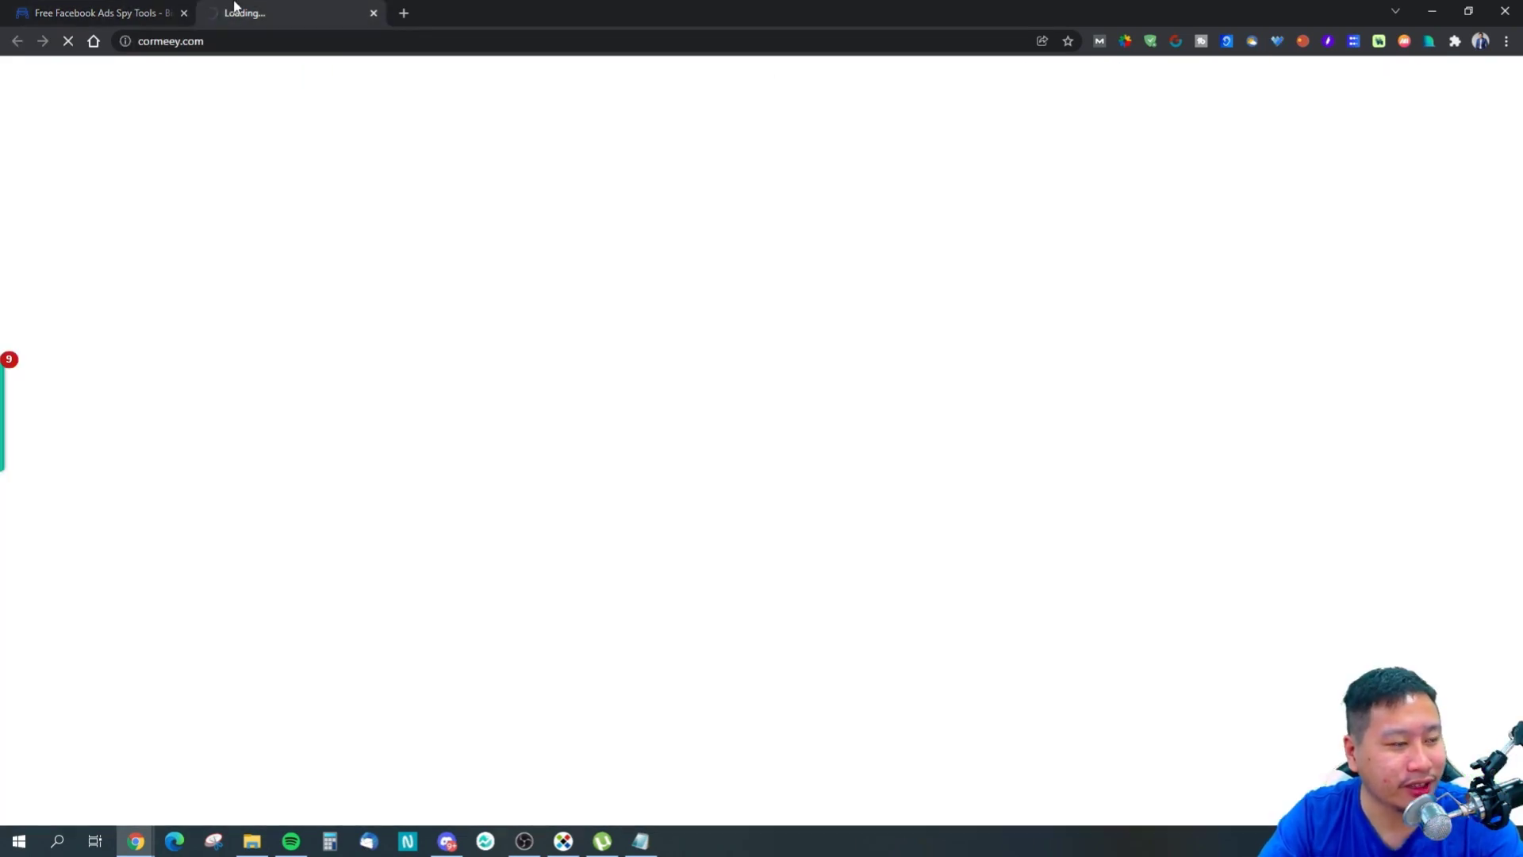
click(136, 12)
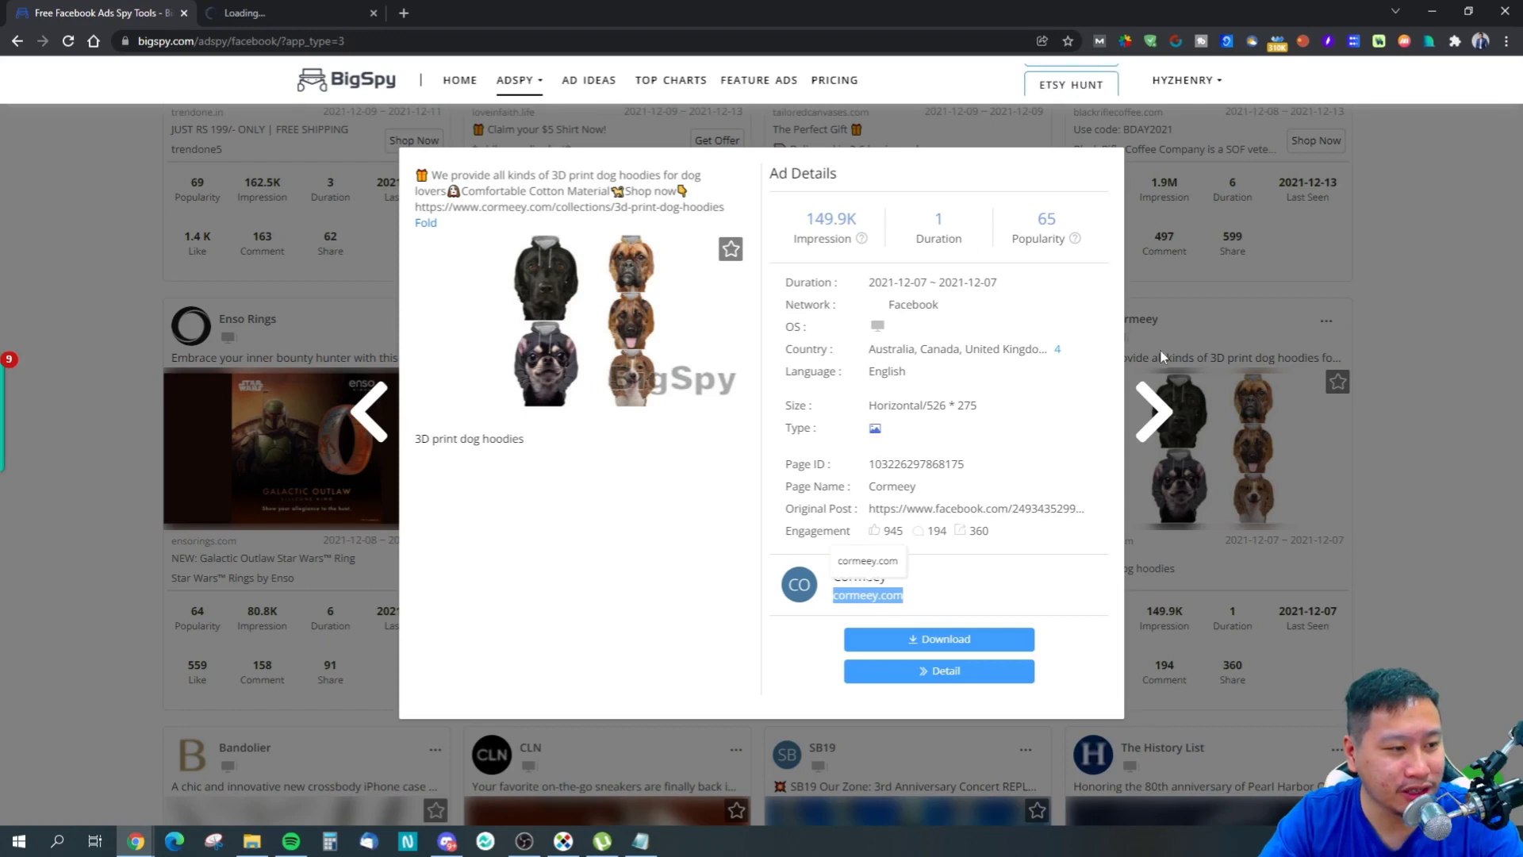
click(1309, 588)
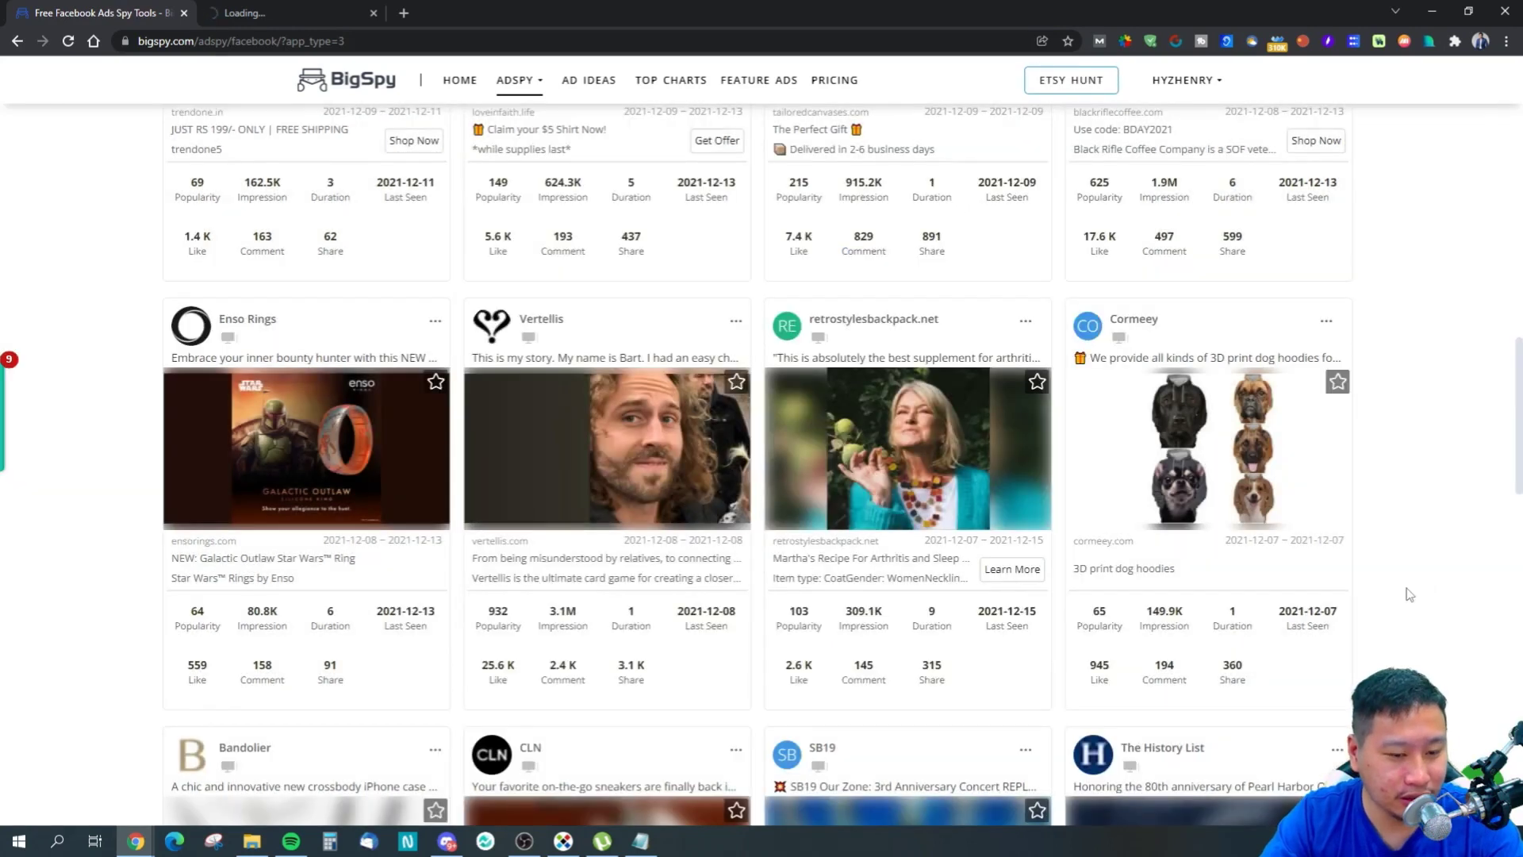
scroll(1409, 594, down, 5)
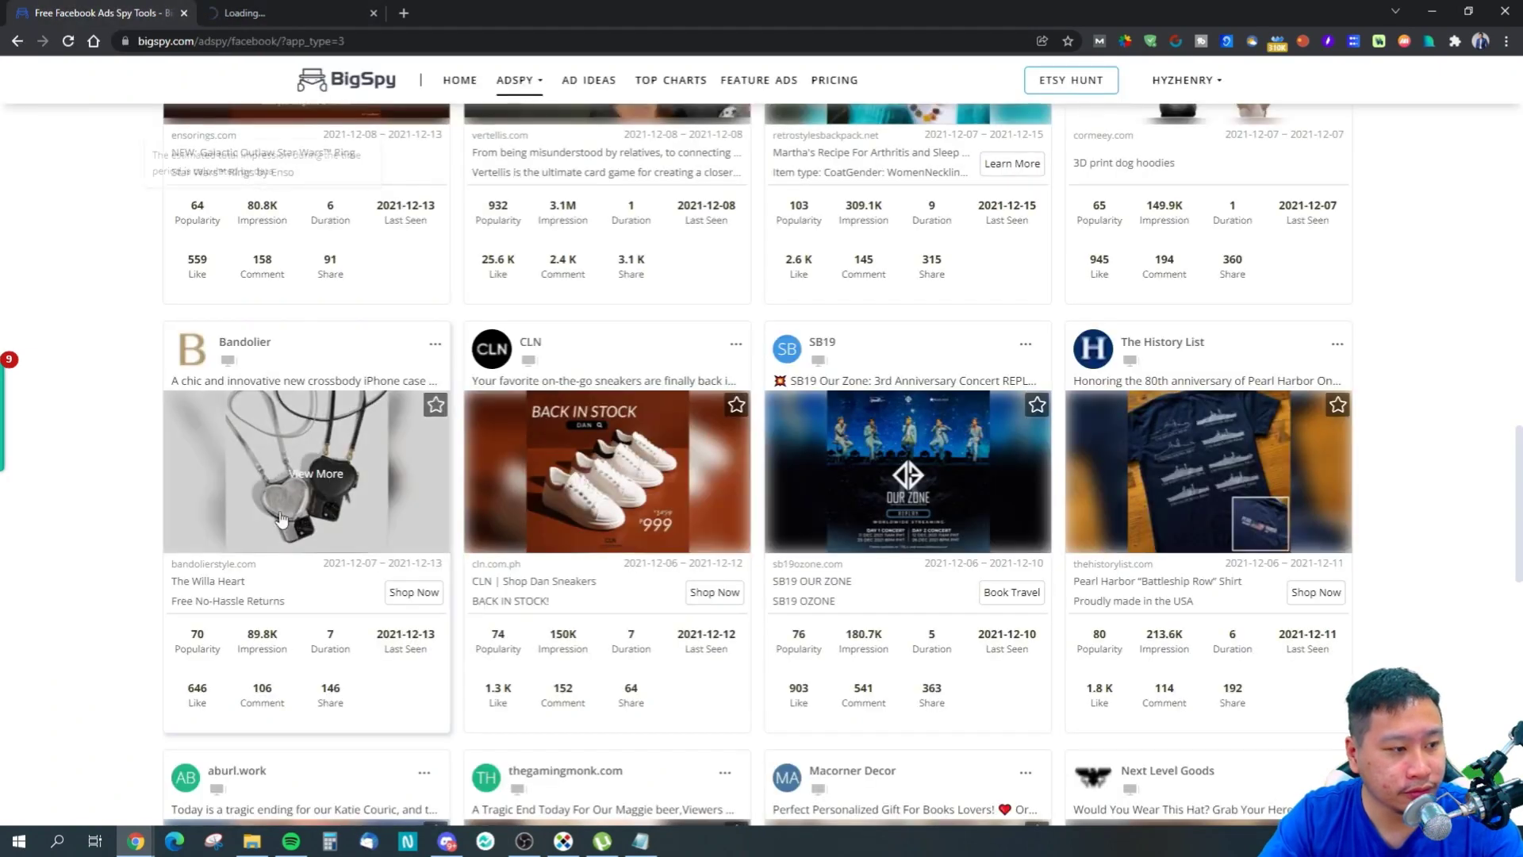
scroll(282, 518, down, 10)
scroll(305, 492, up, 4)
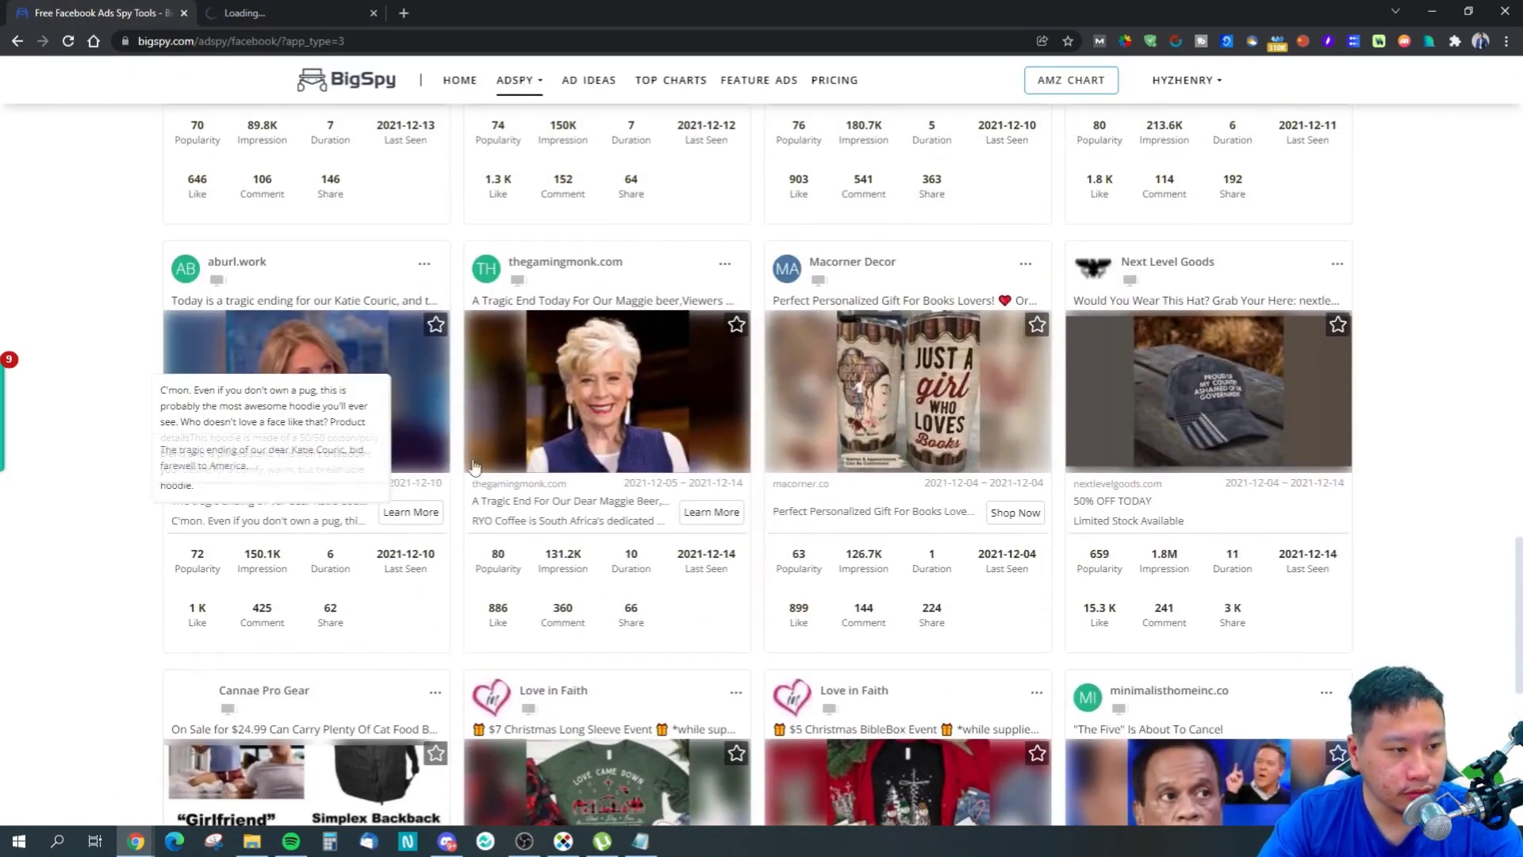
scroll(635, 389, up, 4)
scroll(476, 626, down, 10)
scroll(470, 367, up, 3)
scroll(470, 368, up, 8)
Step: Switch the ad type filter to All, then check the cormeey.com tab and come back
click(427, 365)
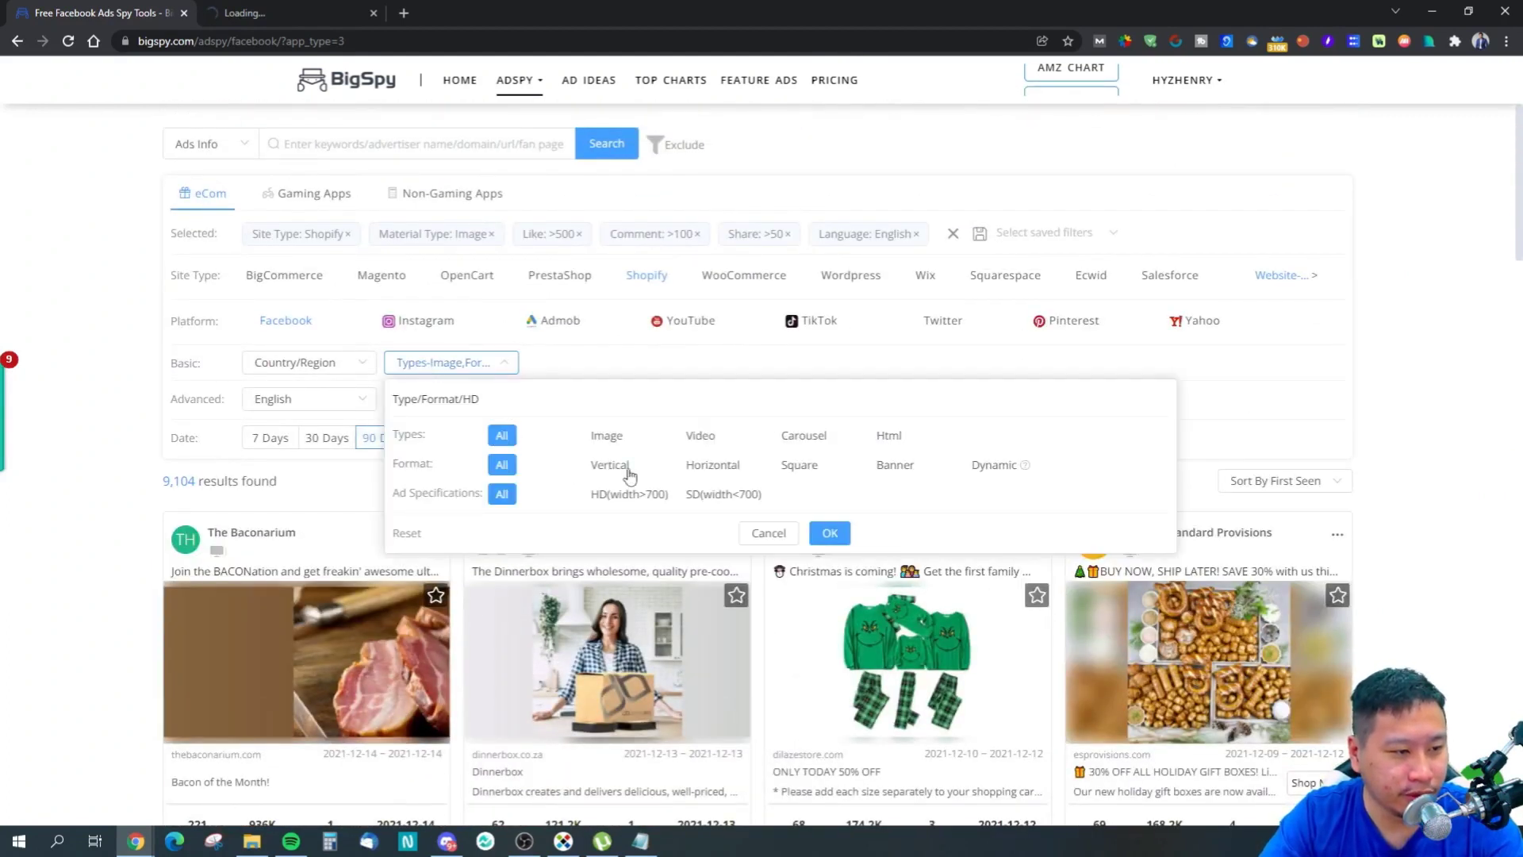
click(832, 535)
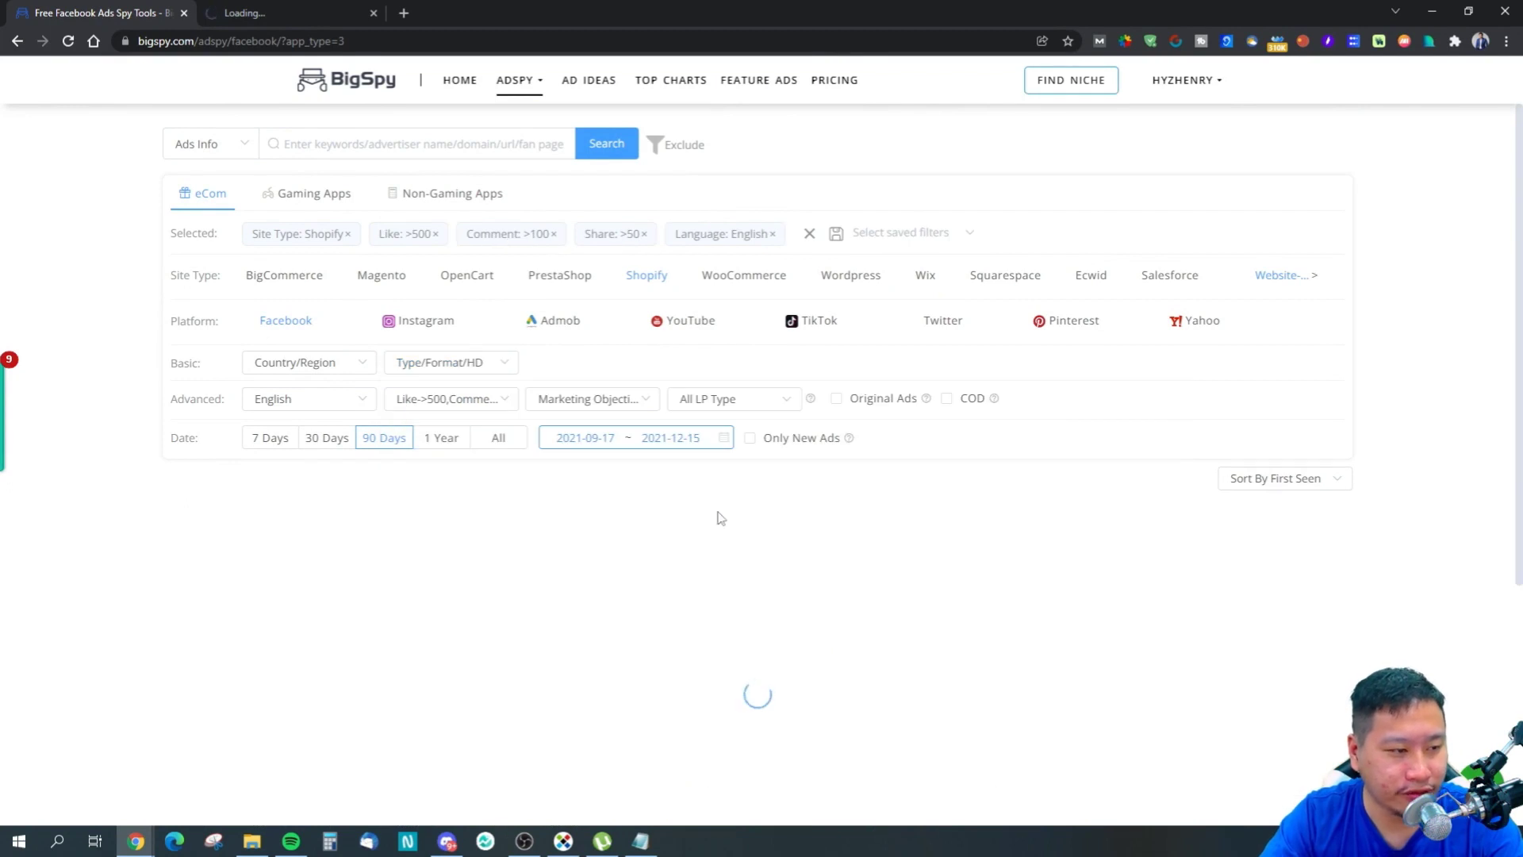
click(309, 9)
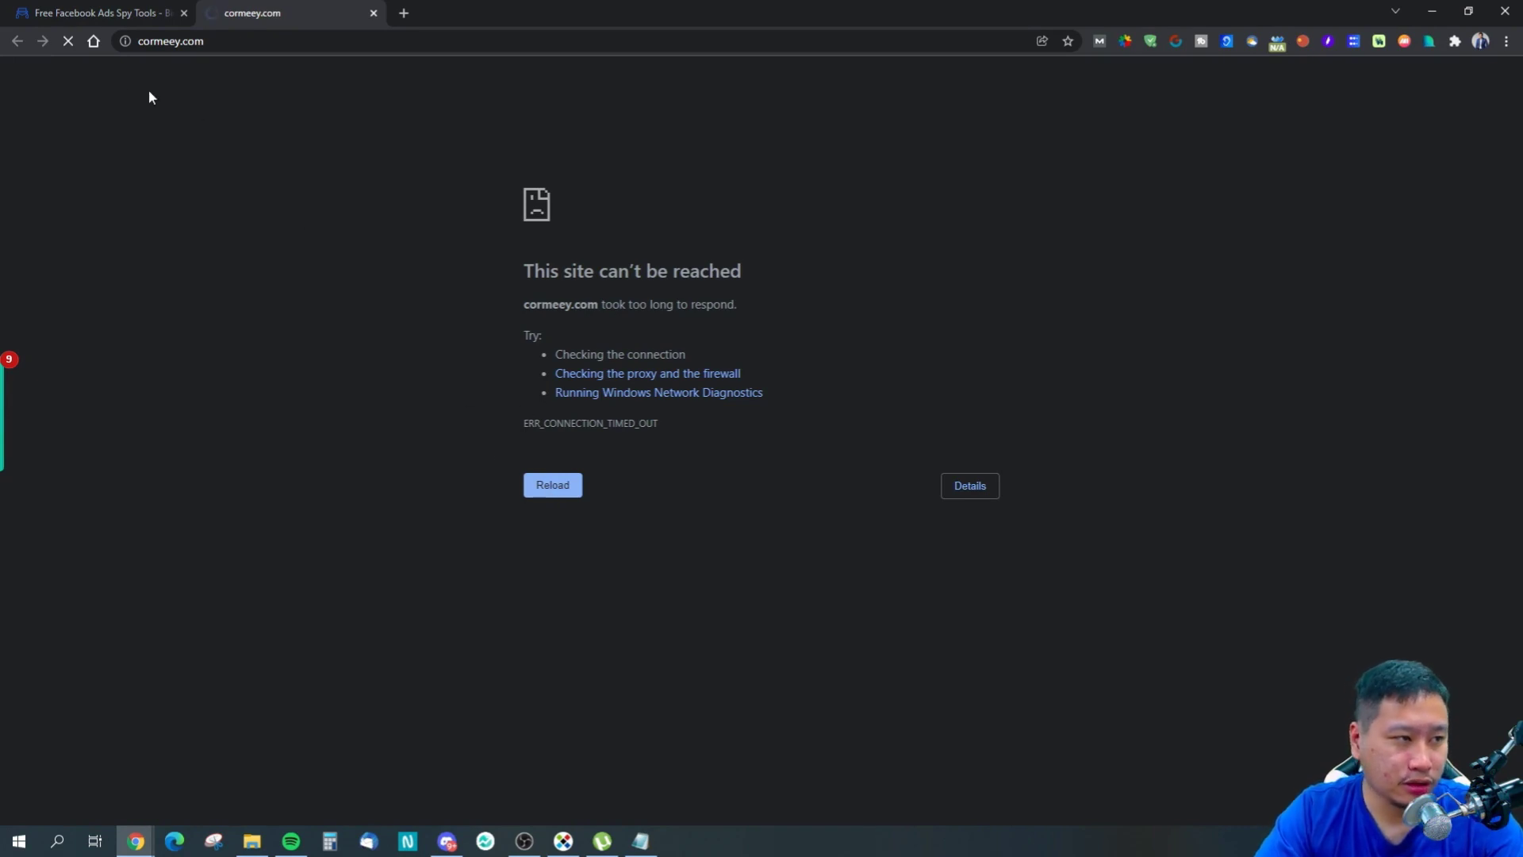
click(117, 6)
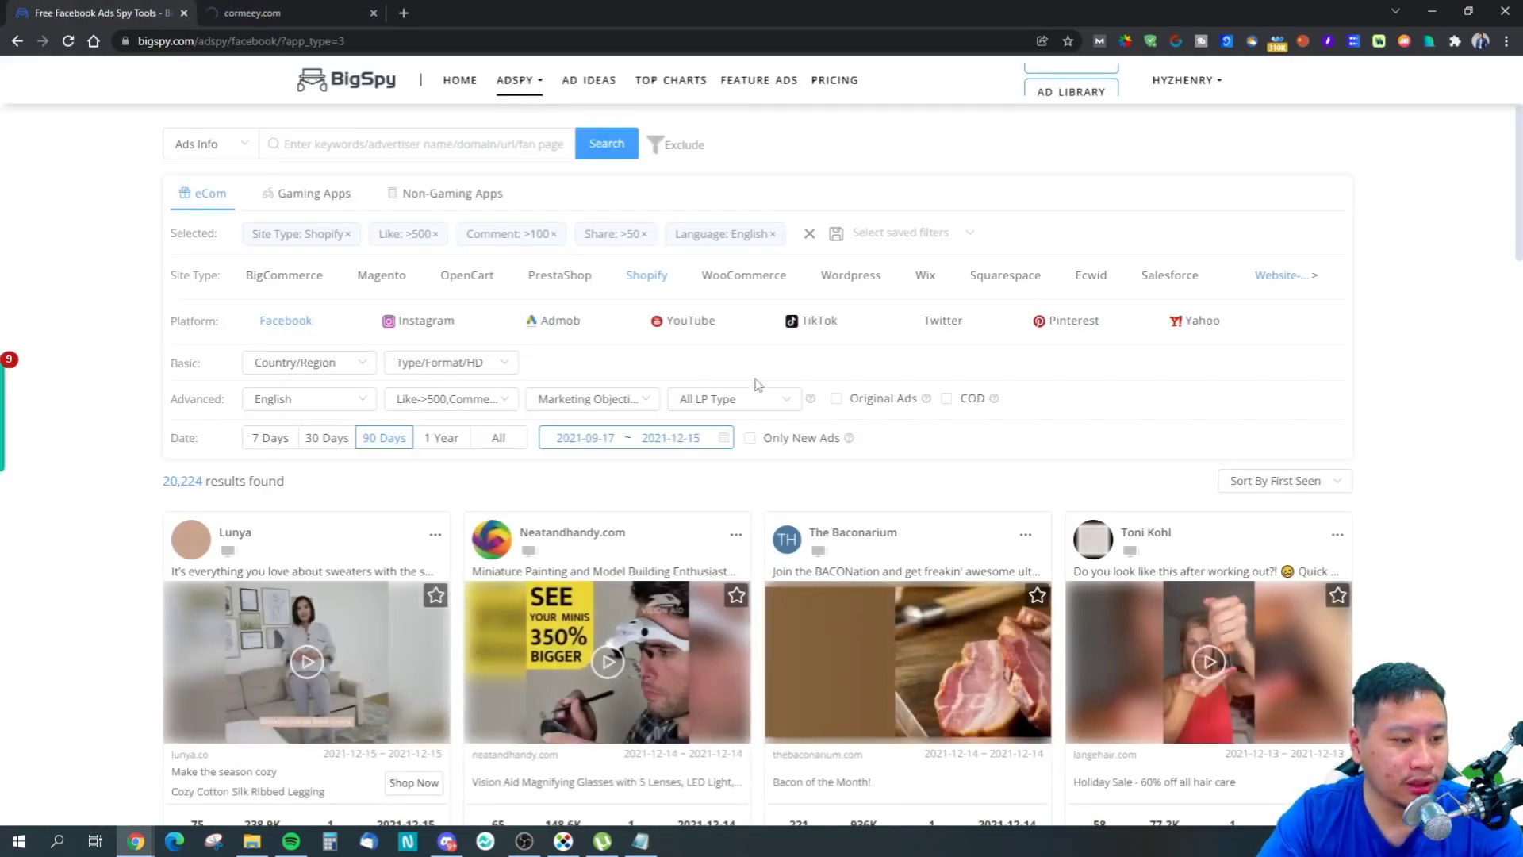
scroll(763, 385, down, 5)
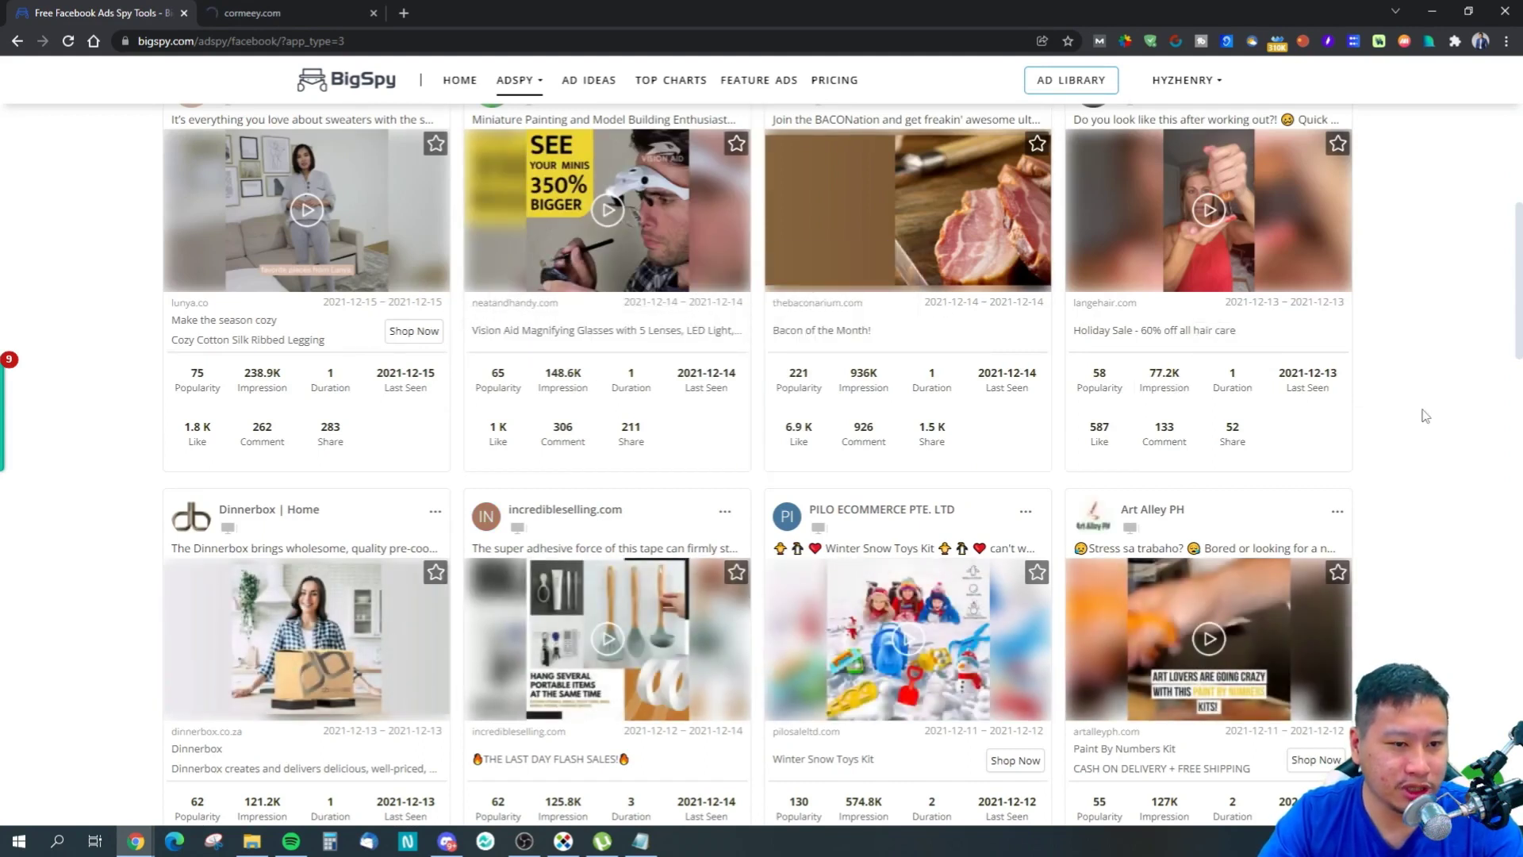
scroll(1396, 416, up, 2)
Step: Open the Toni Kohl hair ad's Ad Details popup
mouse_move(1260, 404)
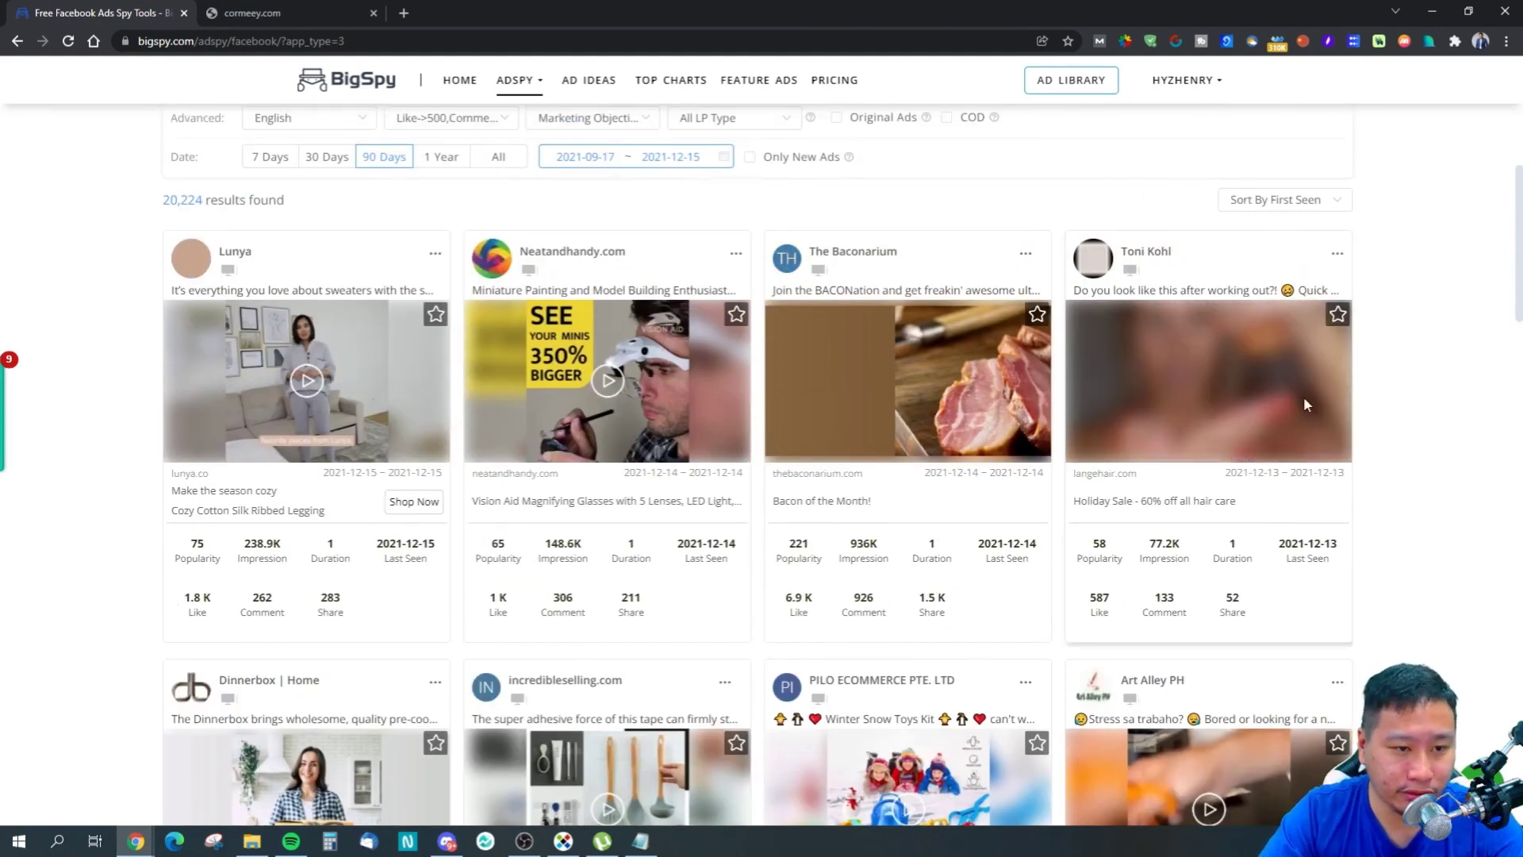
click(1235, 405)
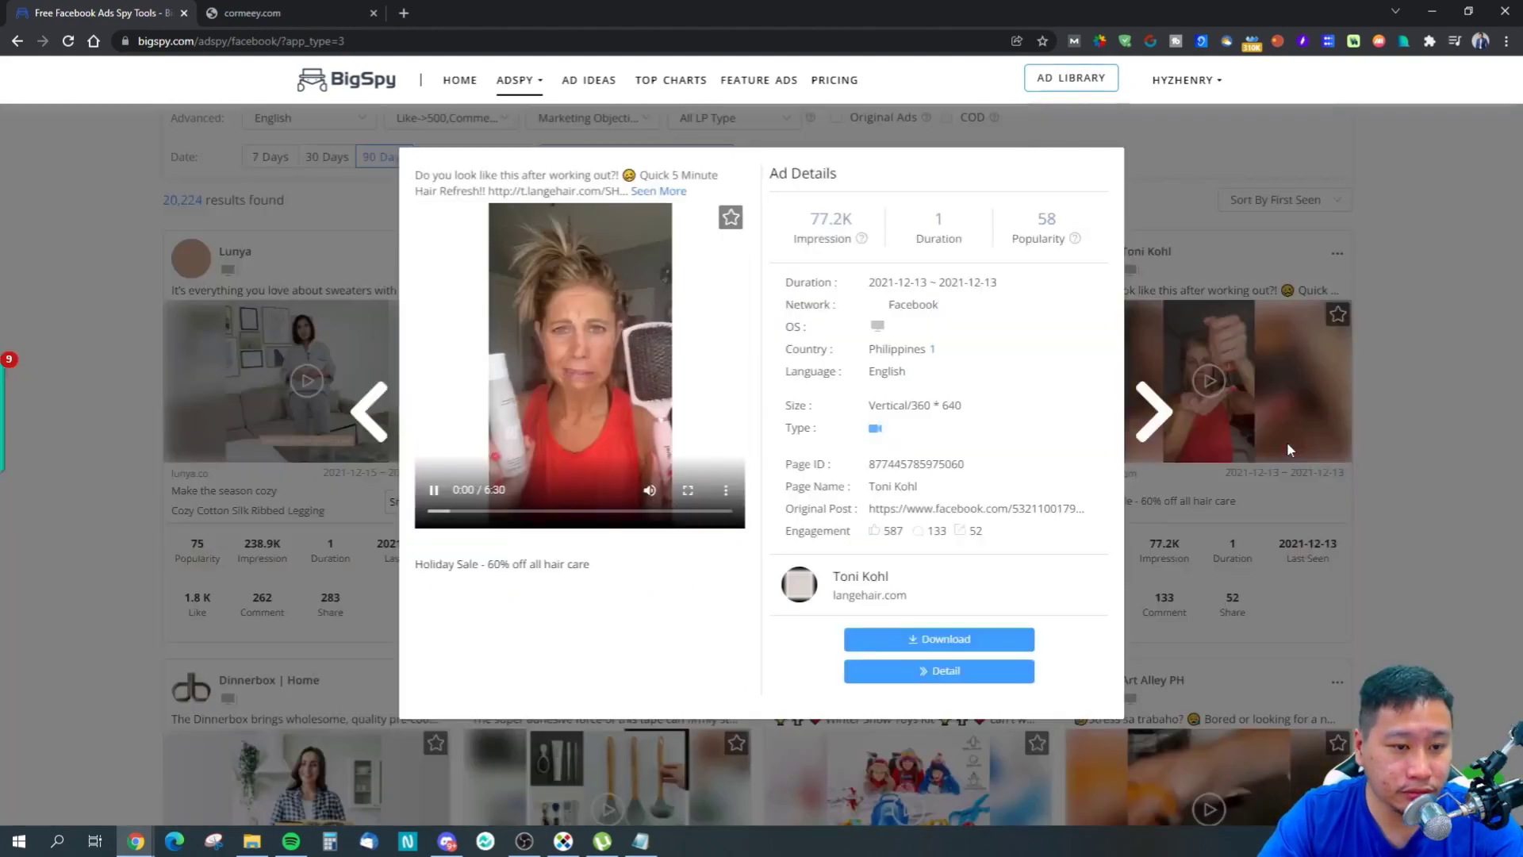
click(1286, 441)
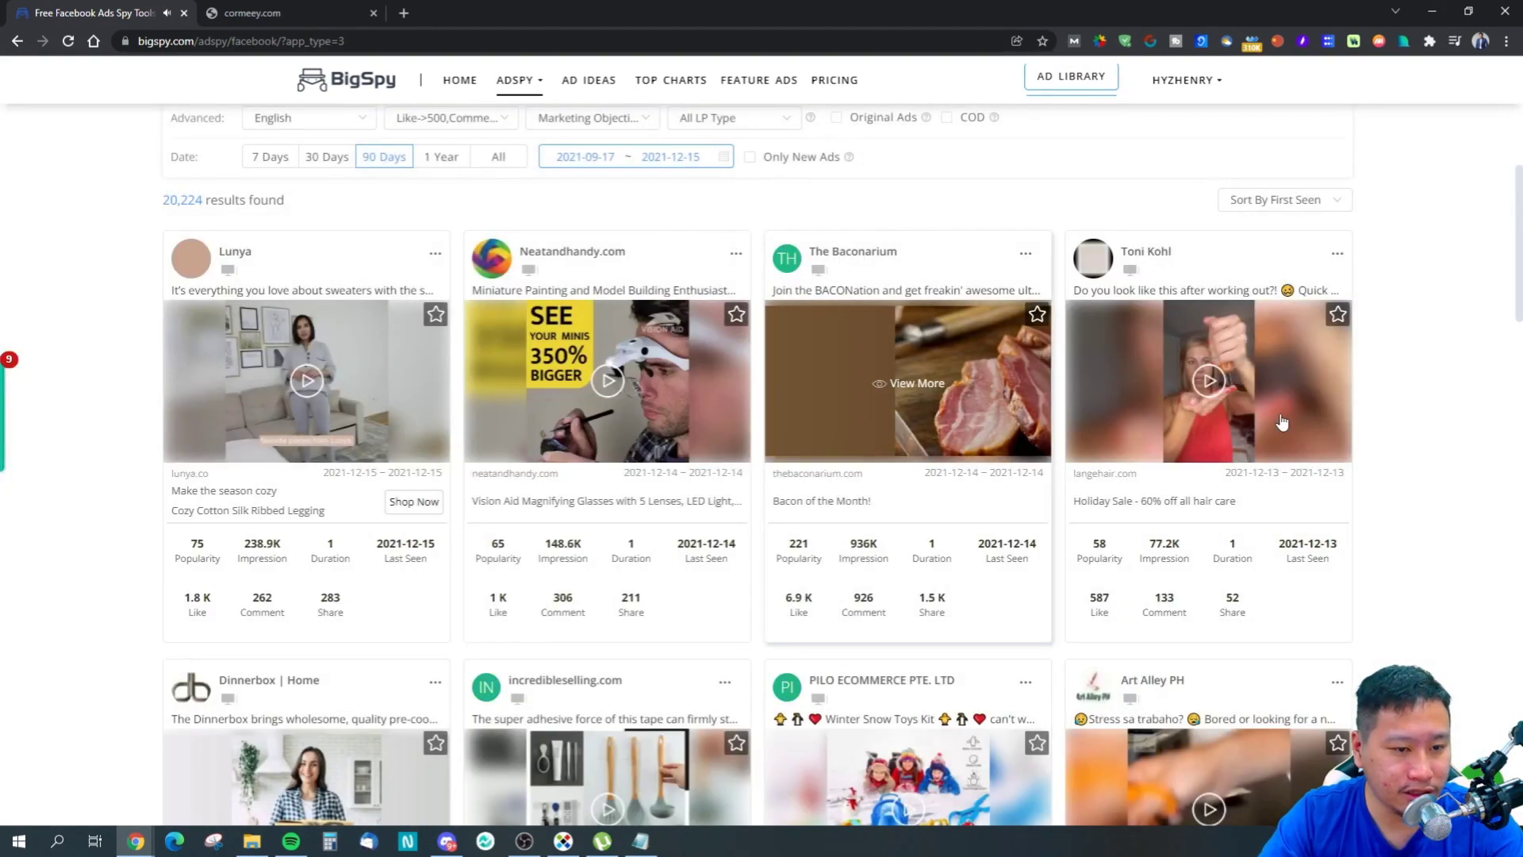
click(1310, 427)
click(1216, 530)
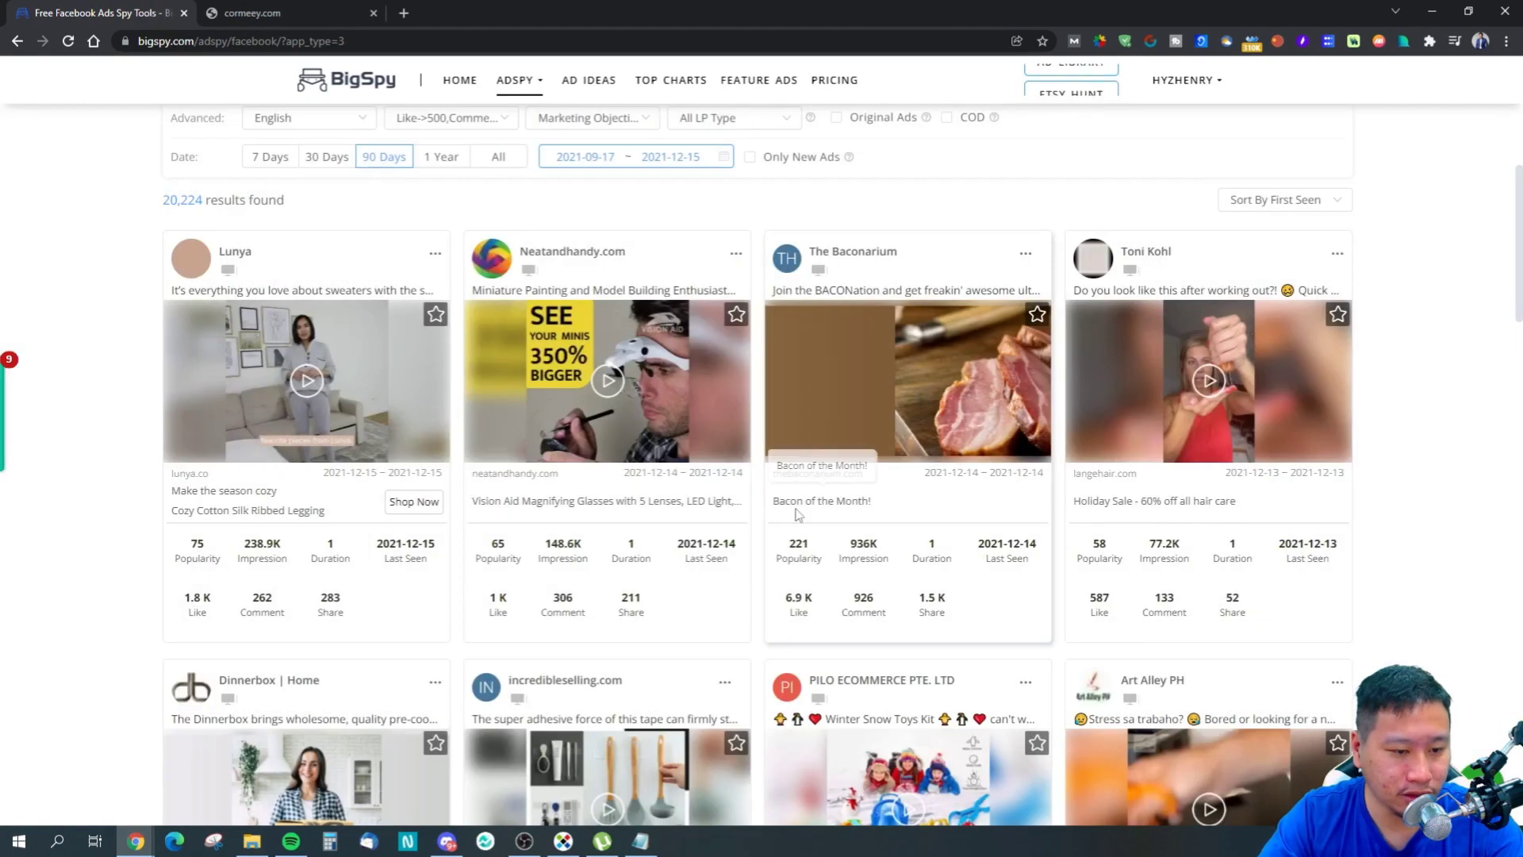
click(1328, 398)
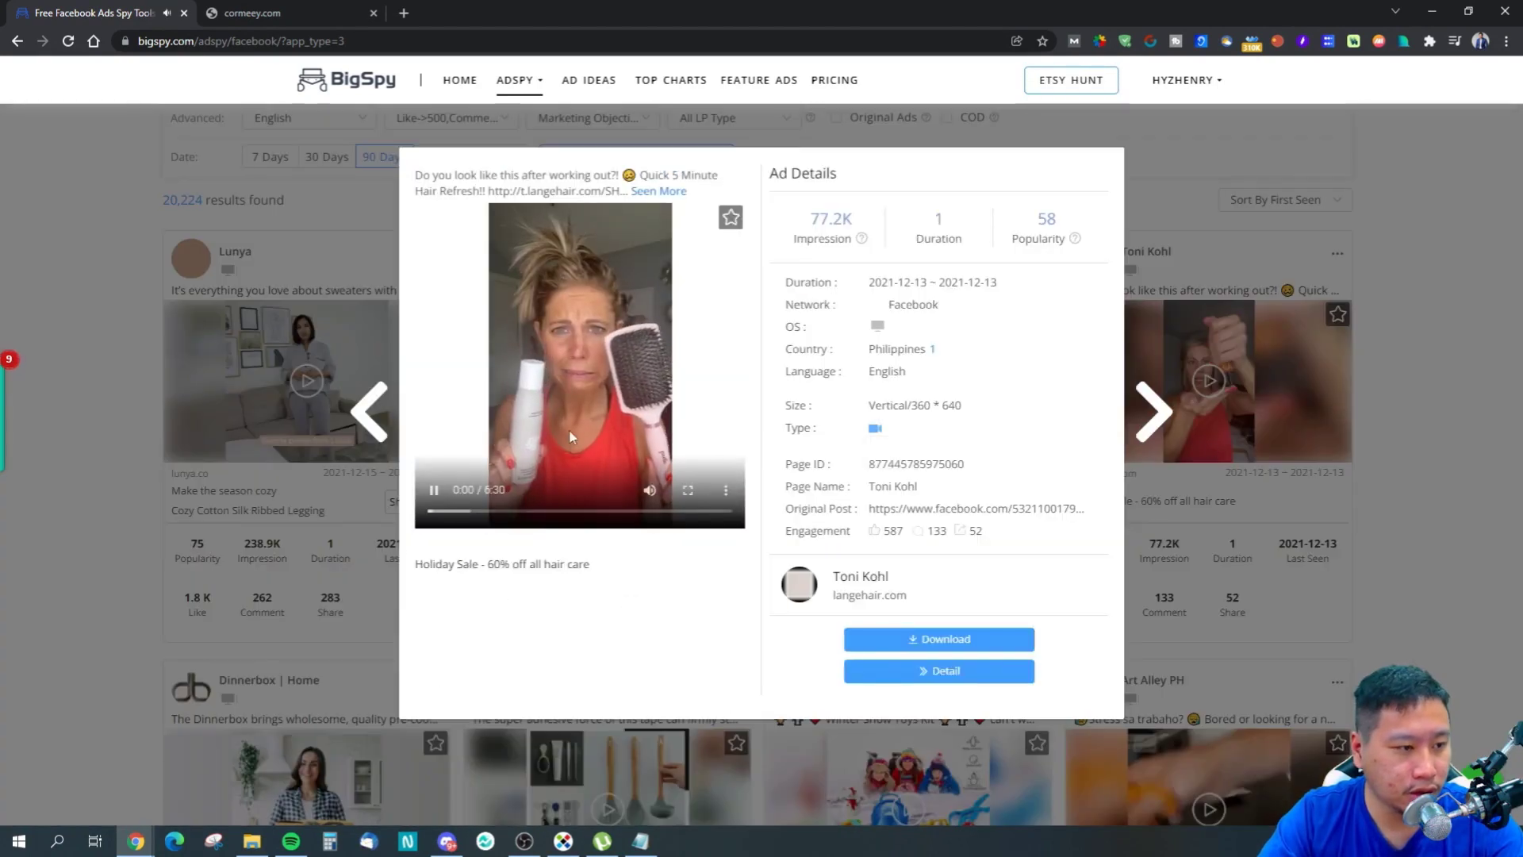
Step: Lower the ad video's volume, expand the caption and skip through the video to near the end
mouse_move(651, 491)
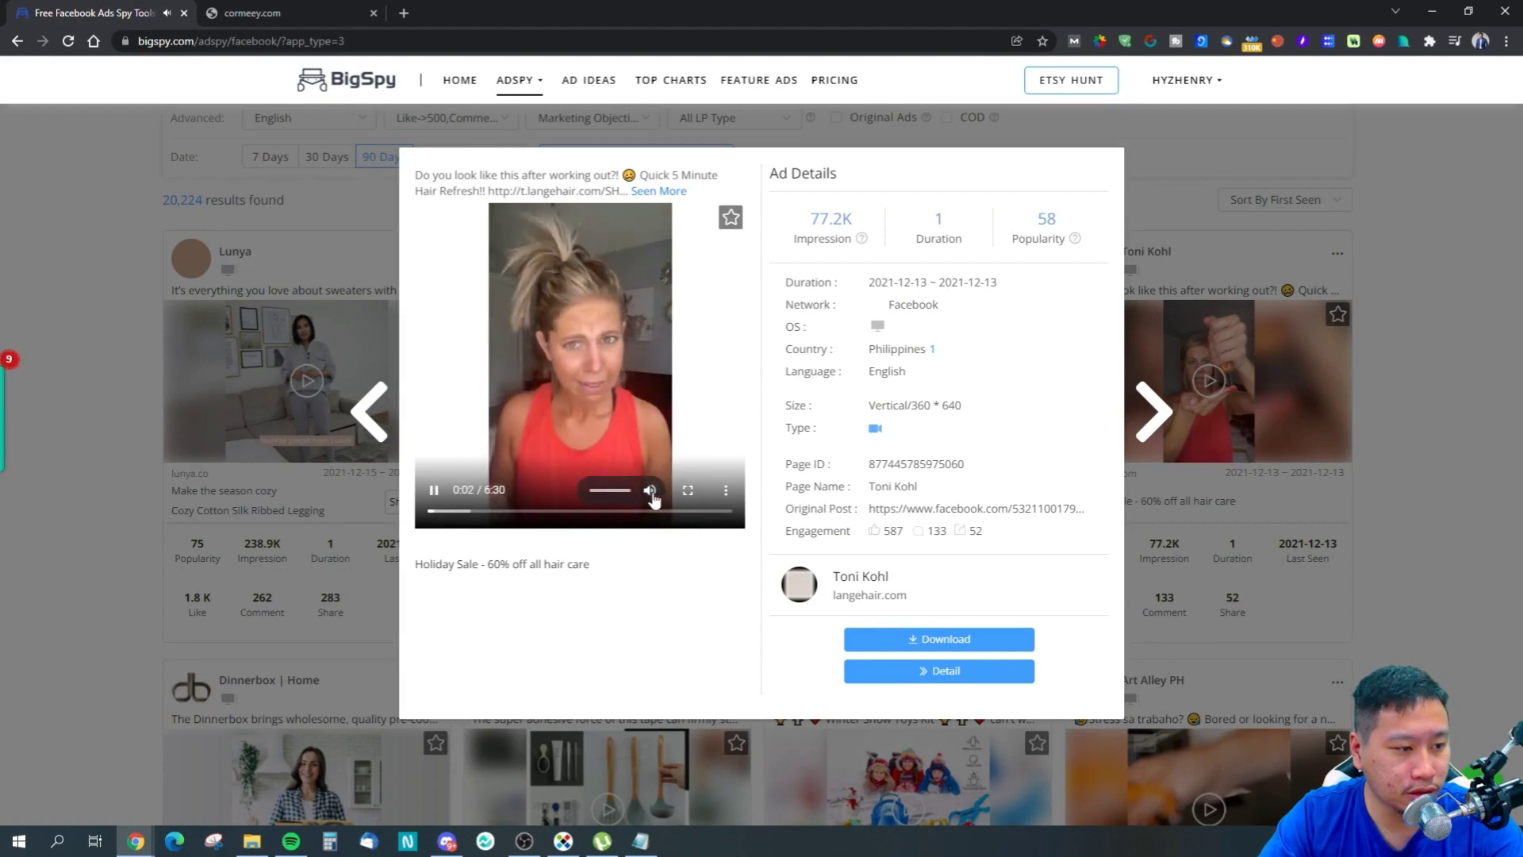
click(620, 491)
drag(620, 491, 600, 492)
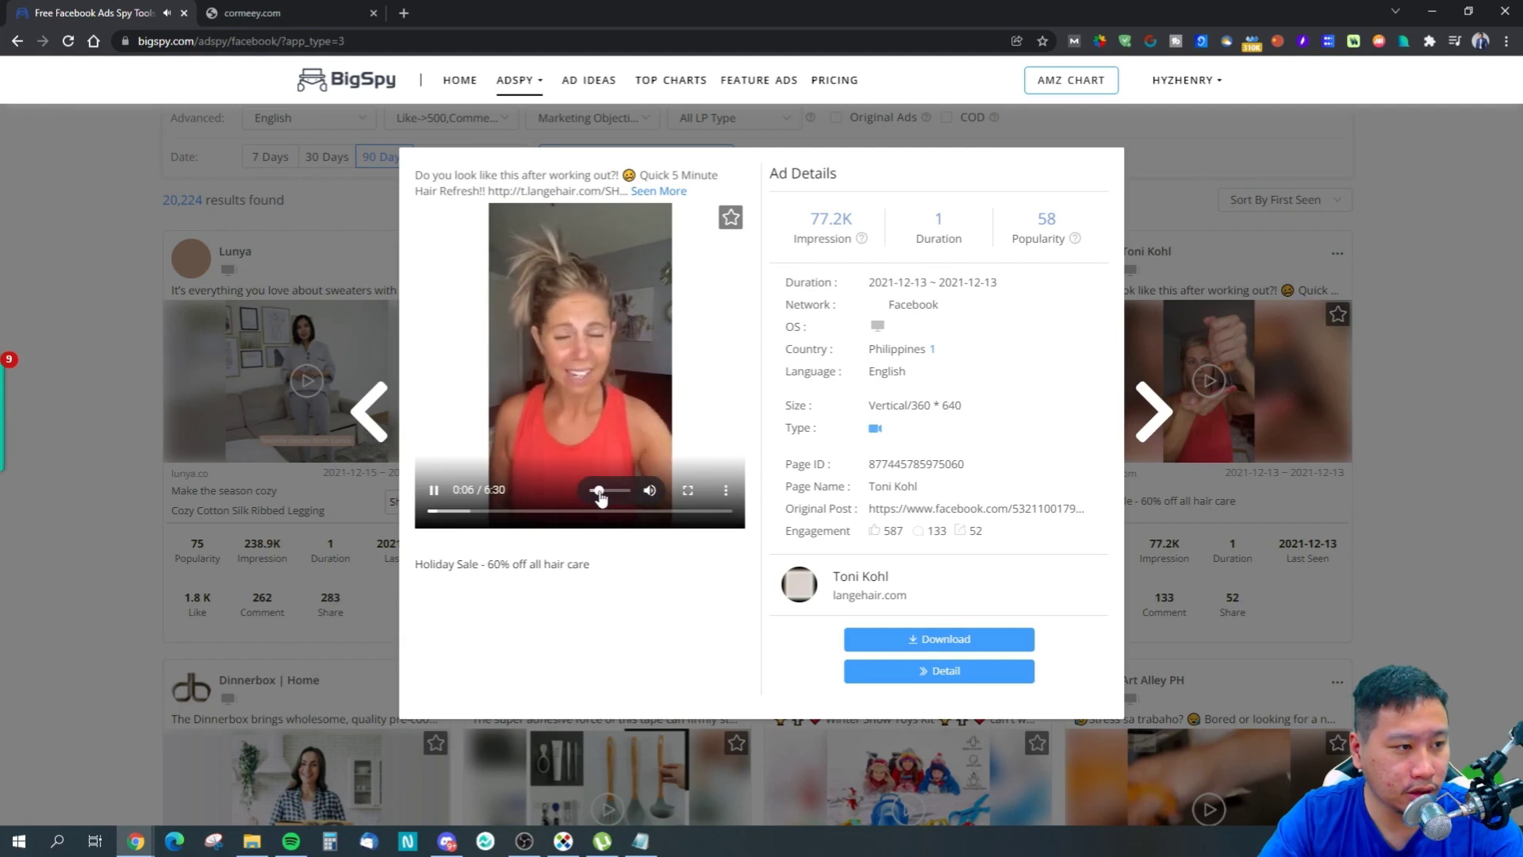
click(658, 191)
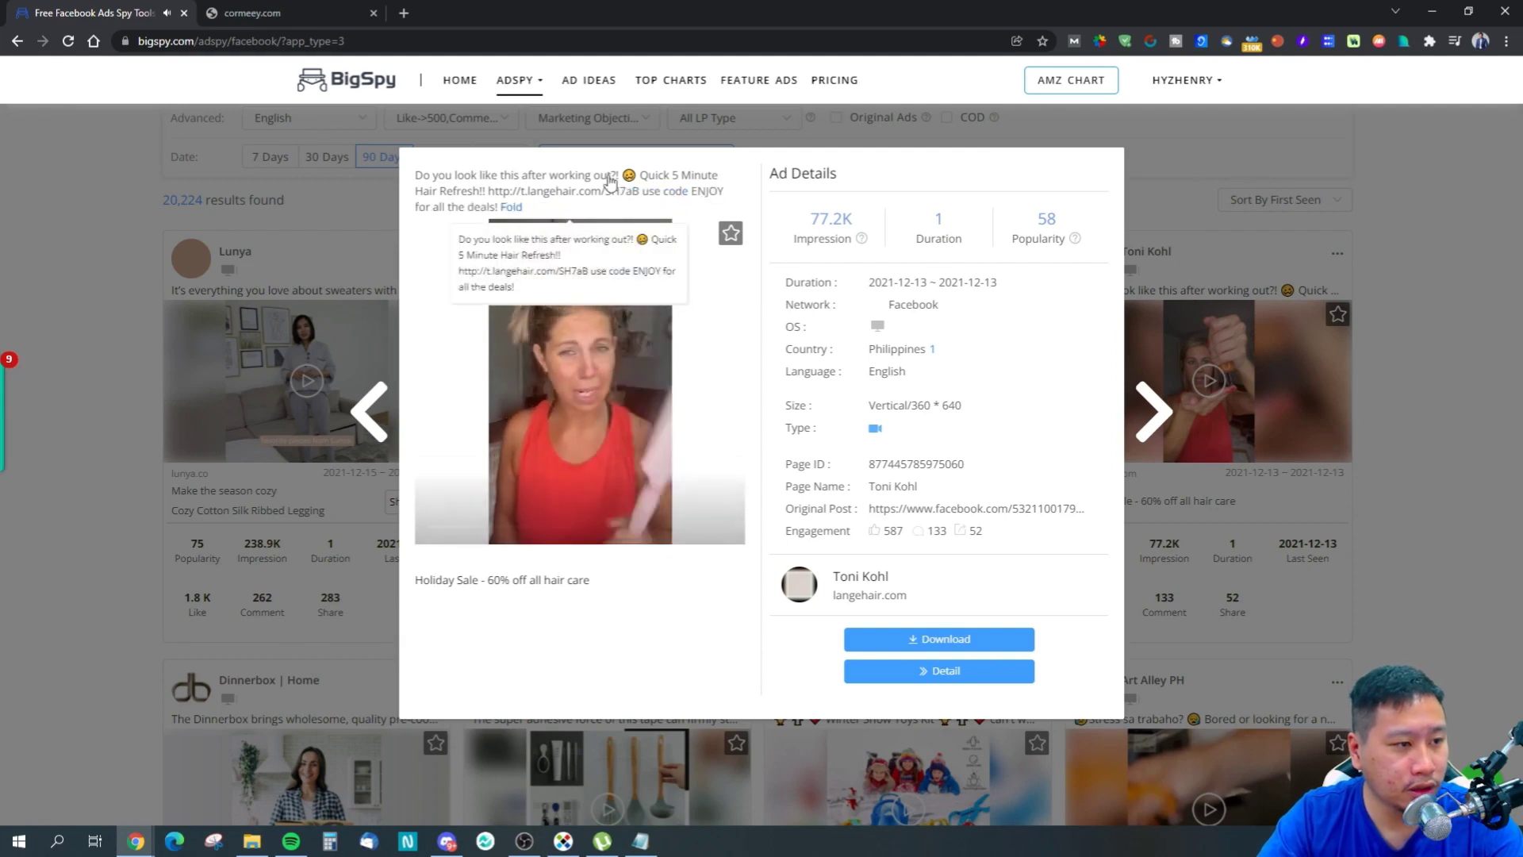
mouse_move(670, 498)
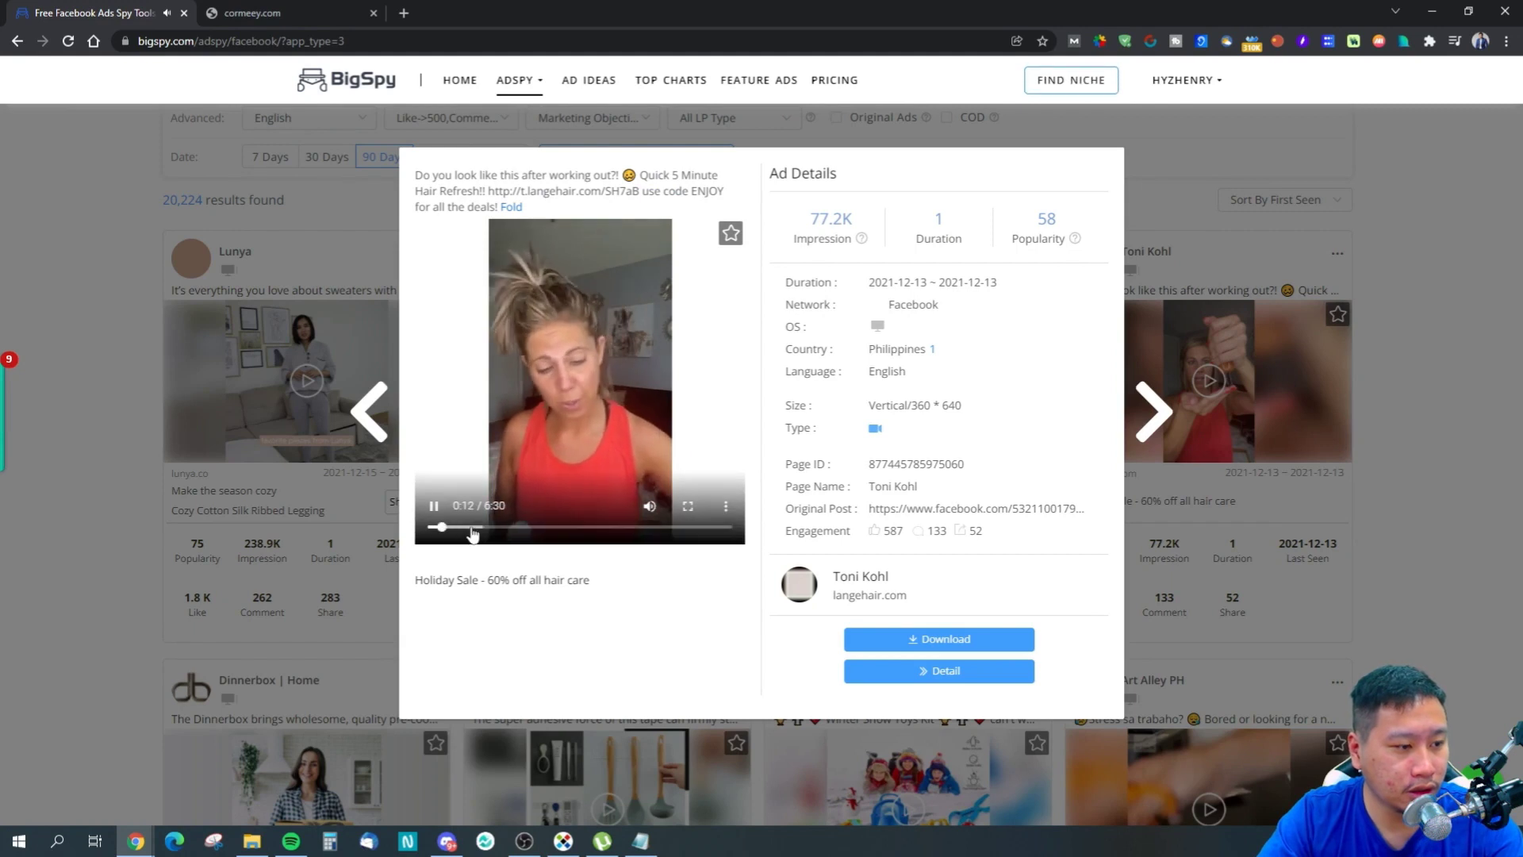
click(507, 527)
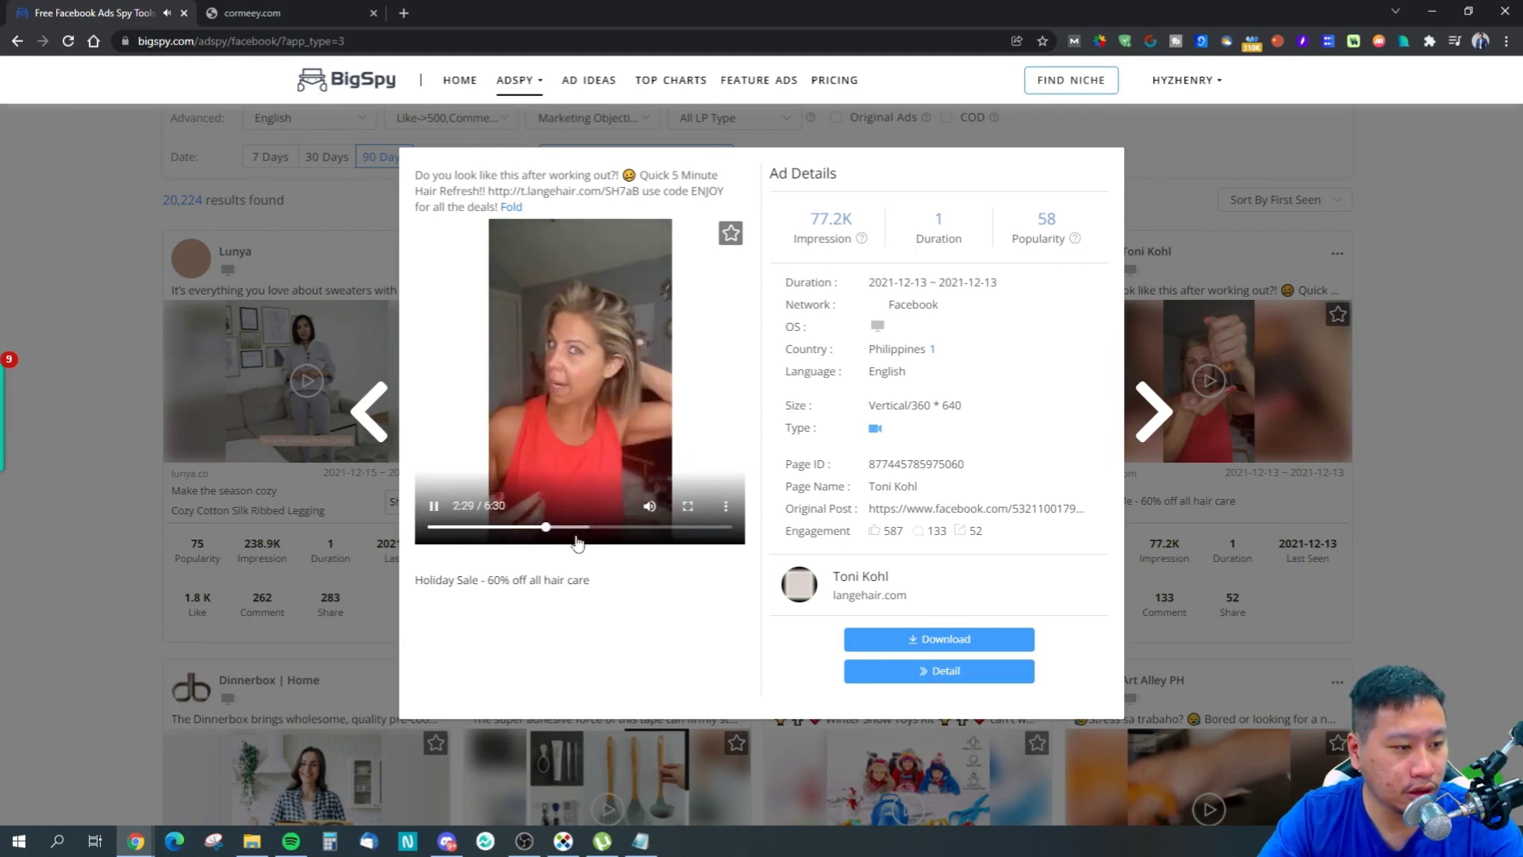
click(580, 526)
click(625, 527)
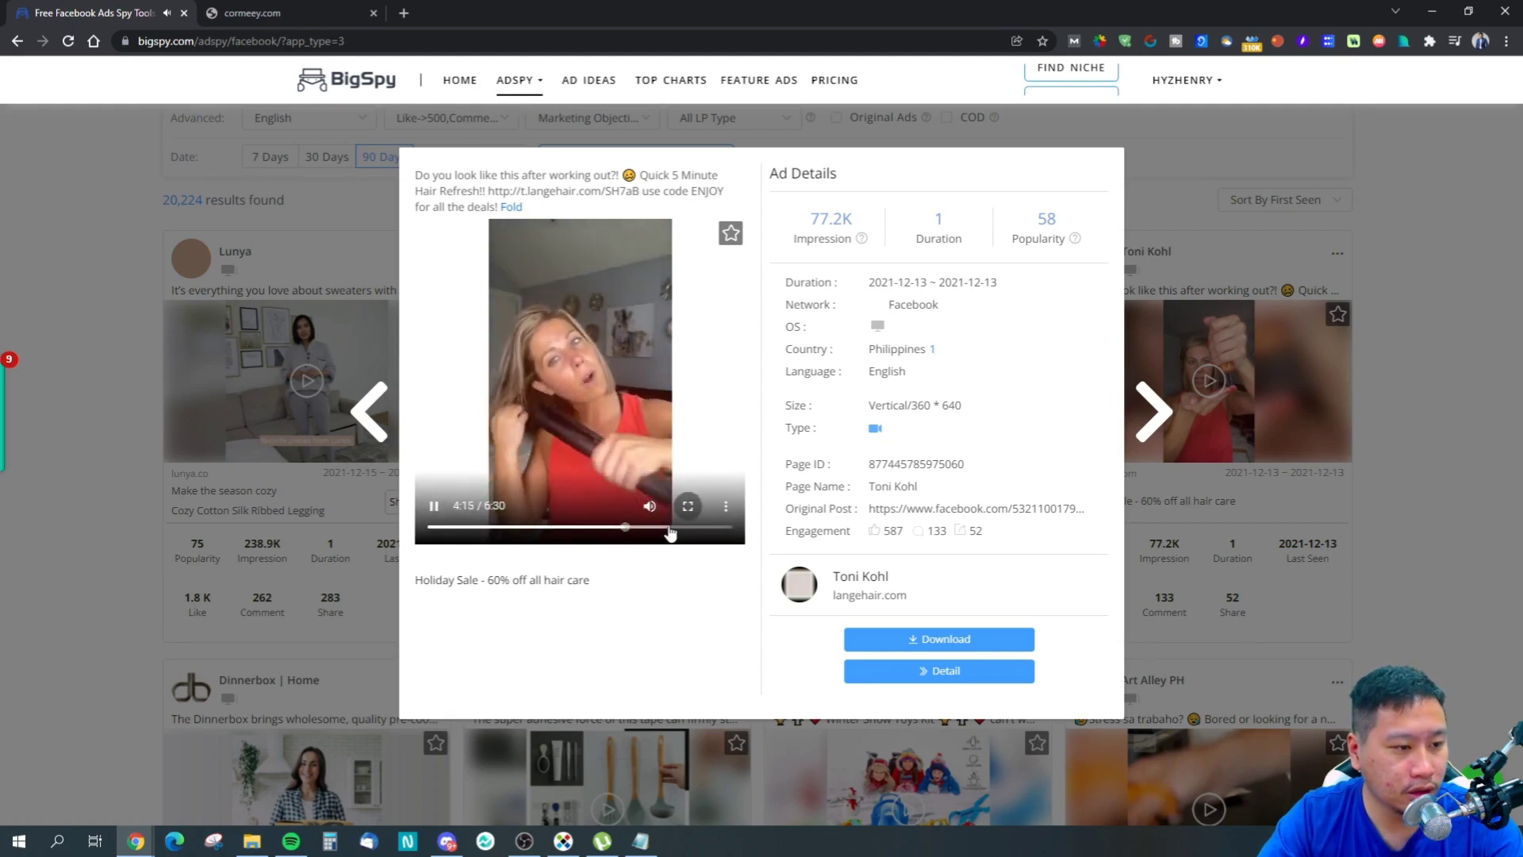
click(660, 526)
click(697, 526)
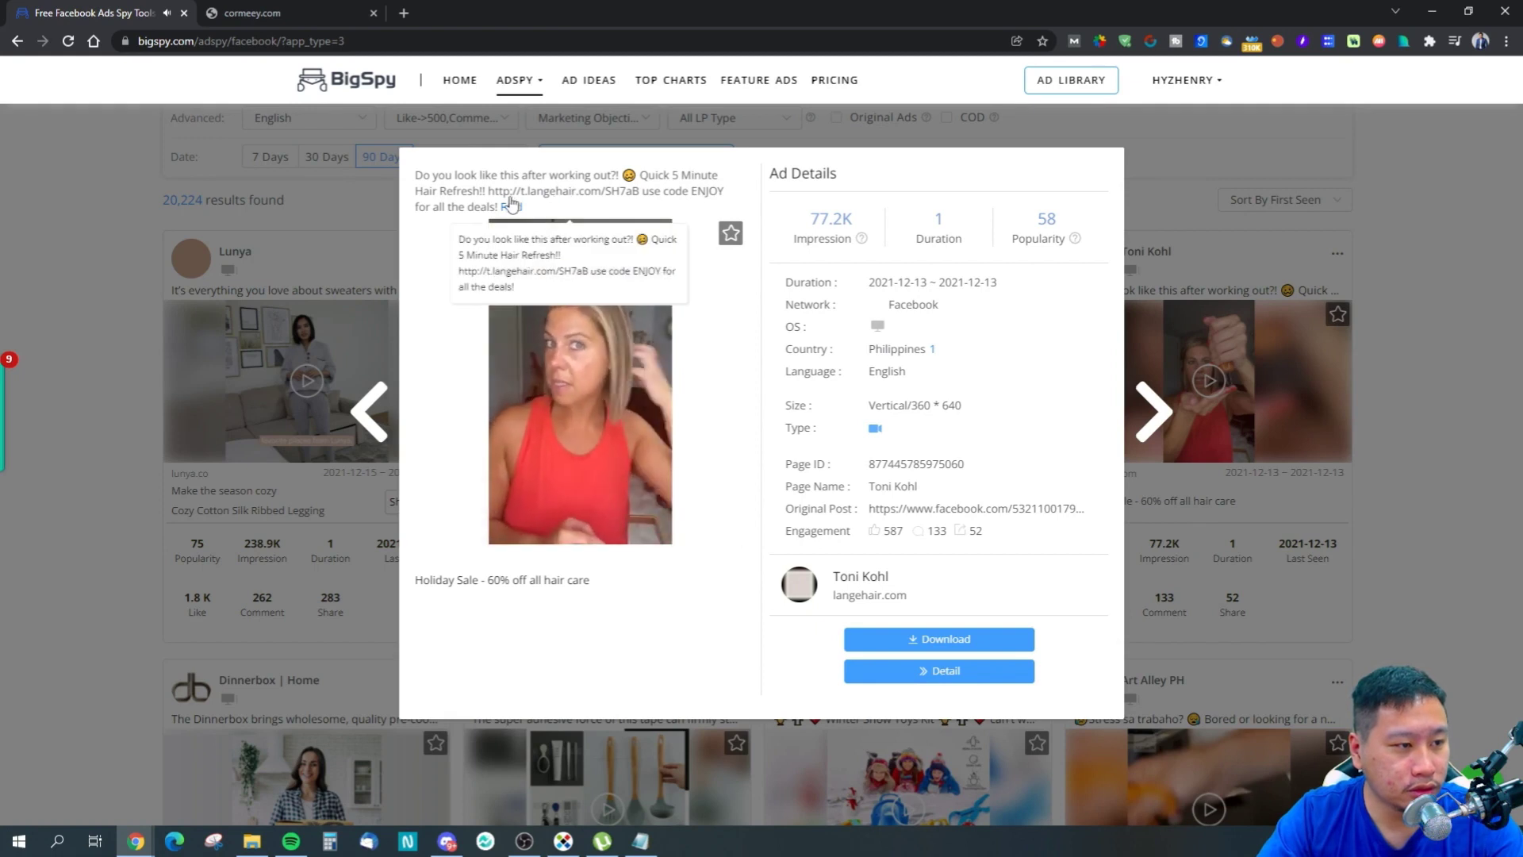
Step: Open the caption's langehair.com link in a new tab and return to BigSpy
drag(488, 192, 628, 198)
right_click(627, 198)
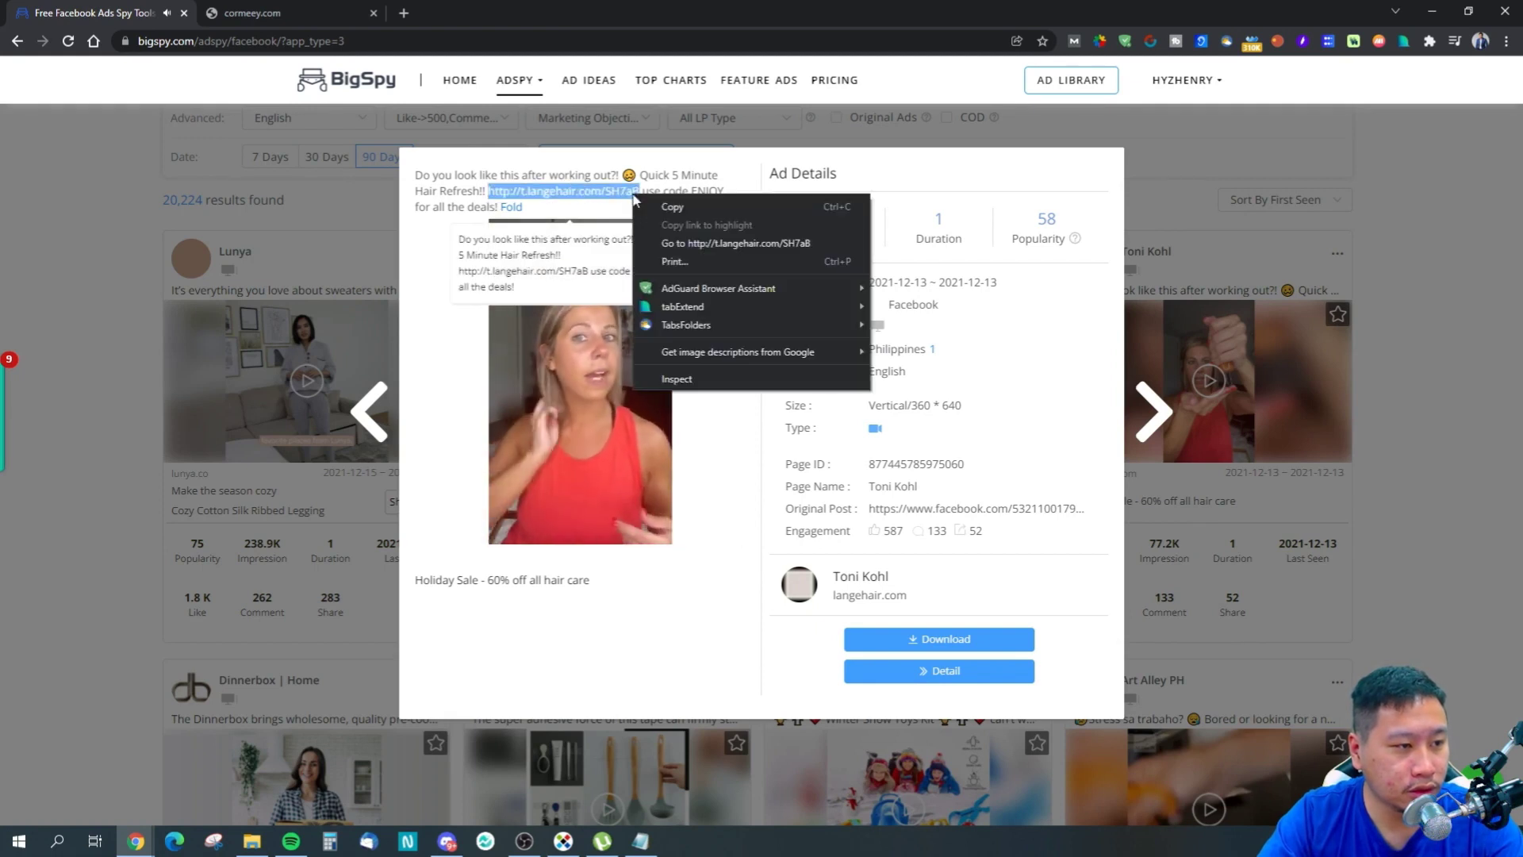
click(808, 245)
click(127, 10)
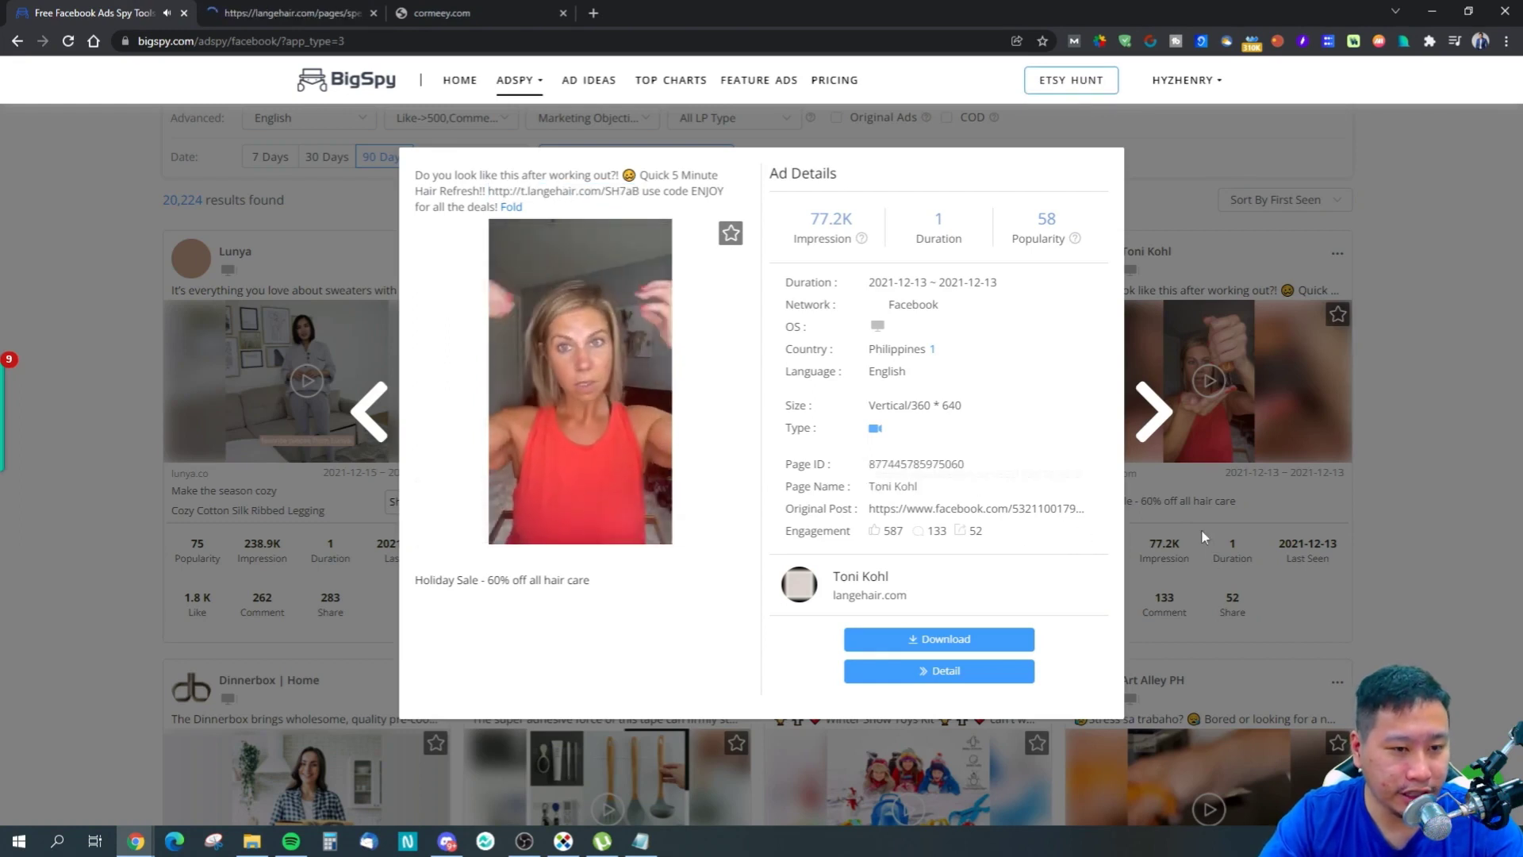
Step: Close the langehair.com ad details and scroll down the results
click(1142, 230)
scroll(700, 455, down, 5)
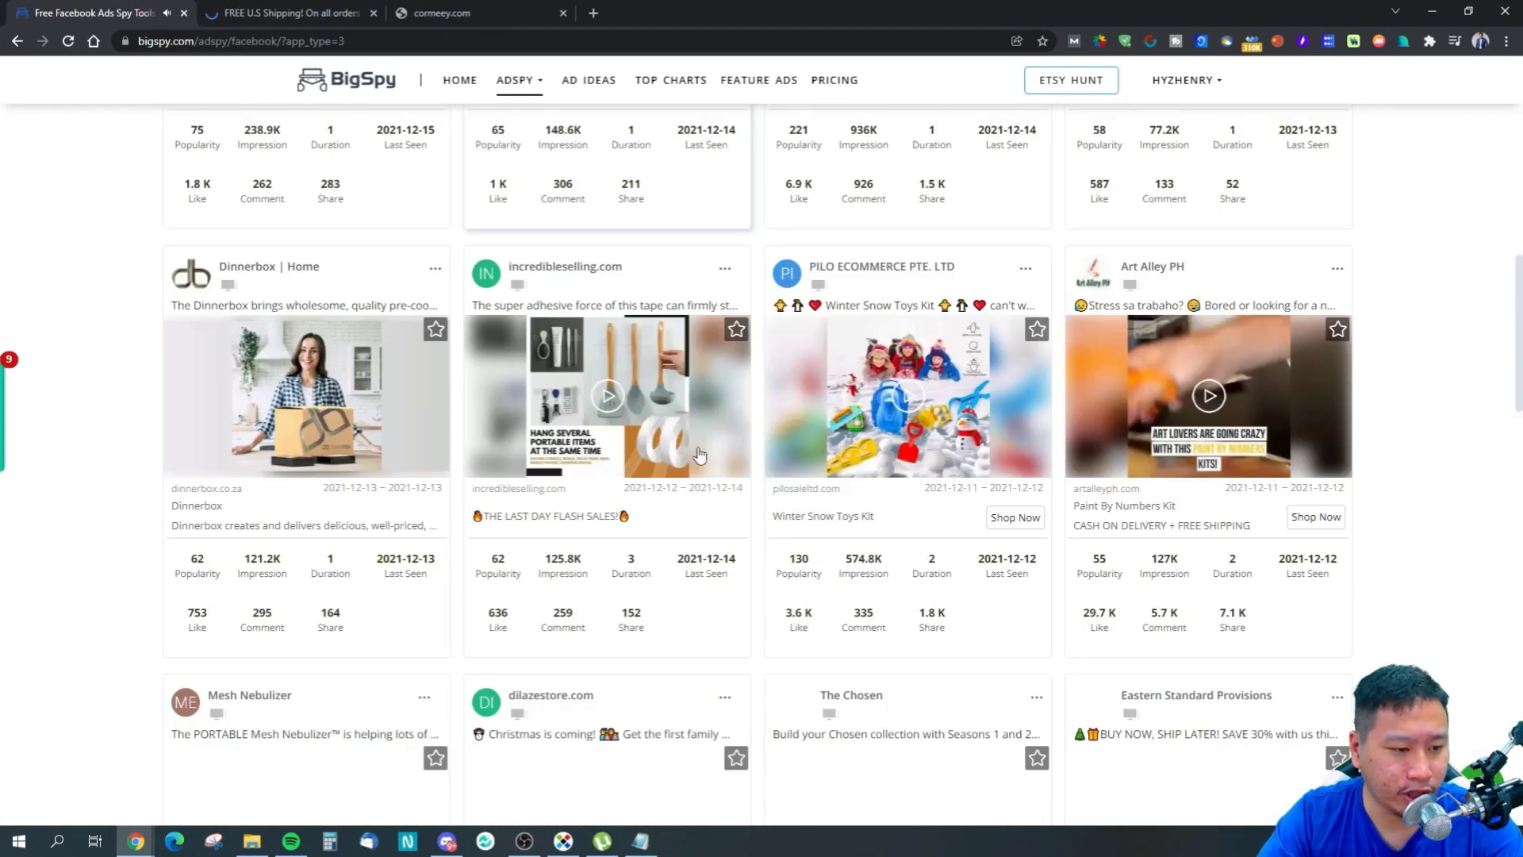
scroll(402, 433, down, 3)
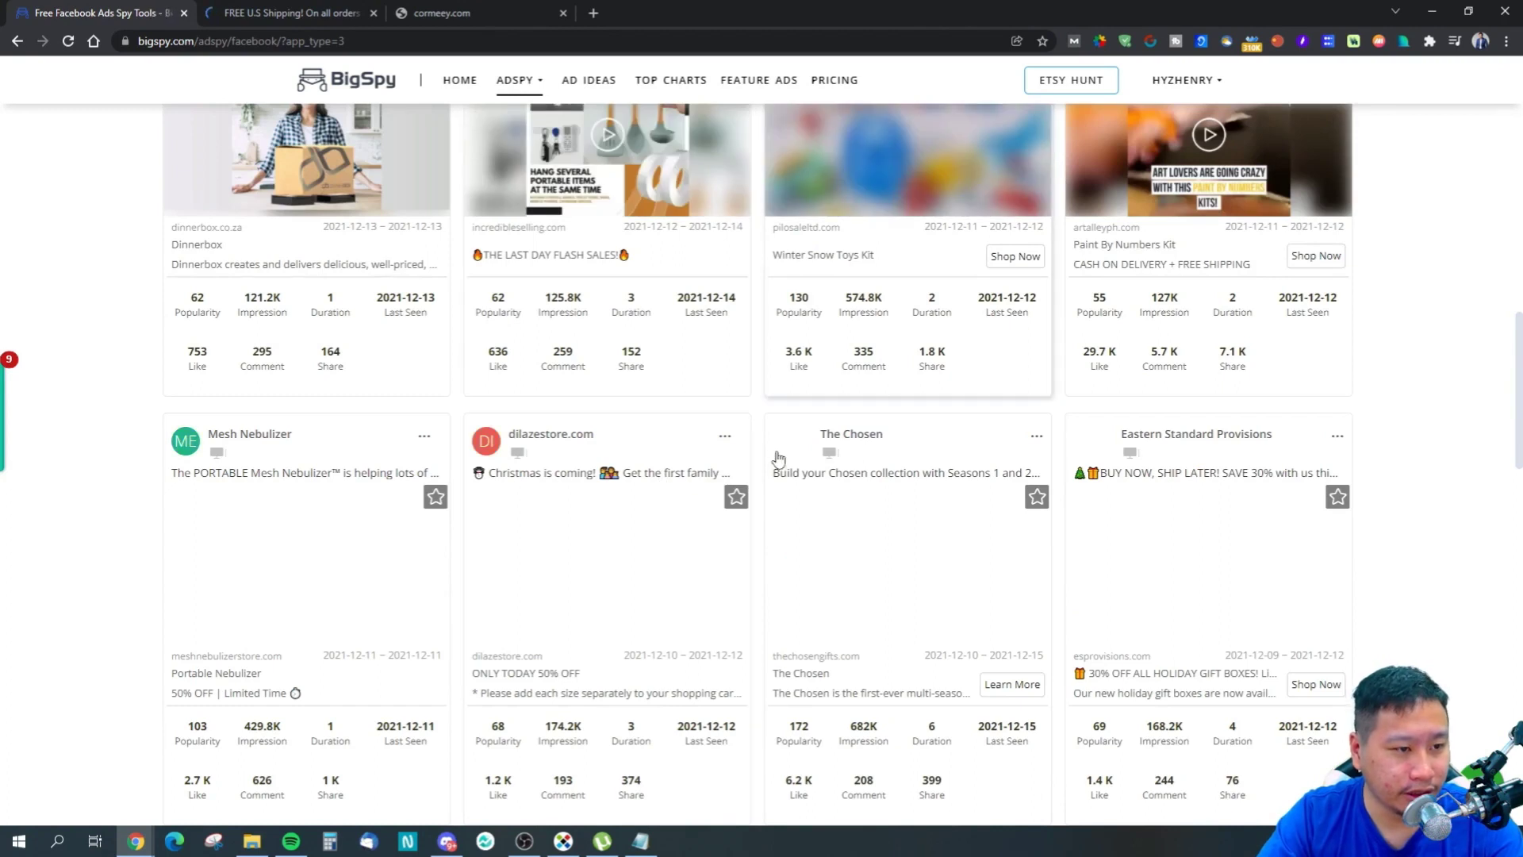
scroll(1188, 673, up, 5)
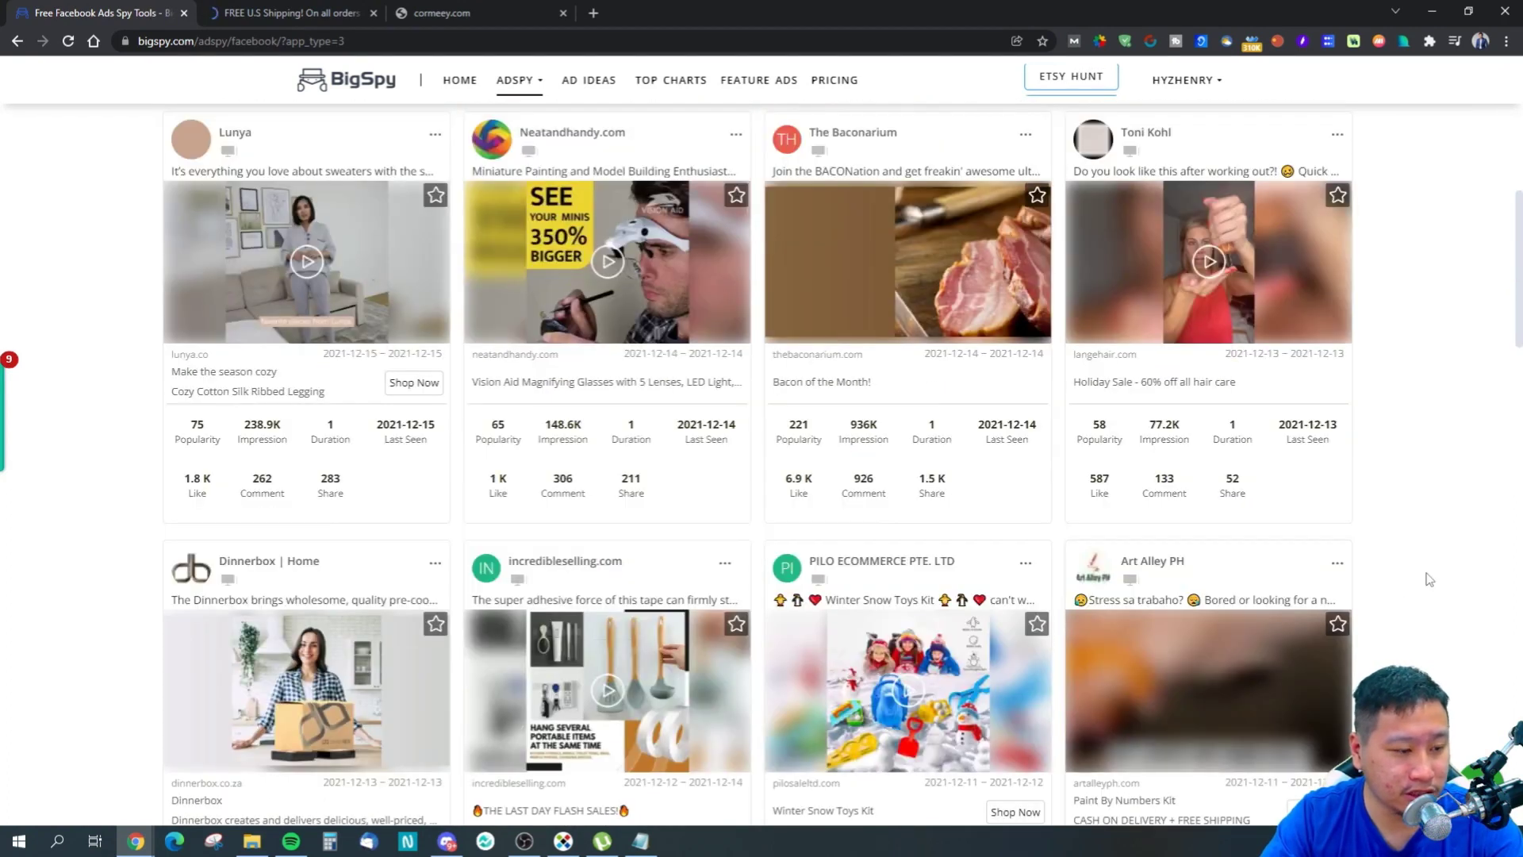
scroll(1429, 579, down, 2)
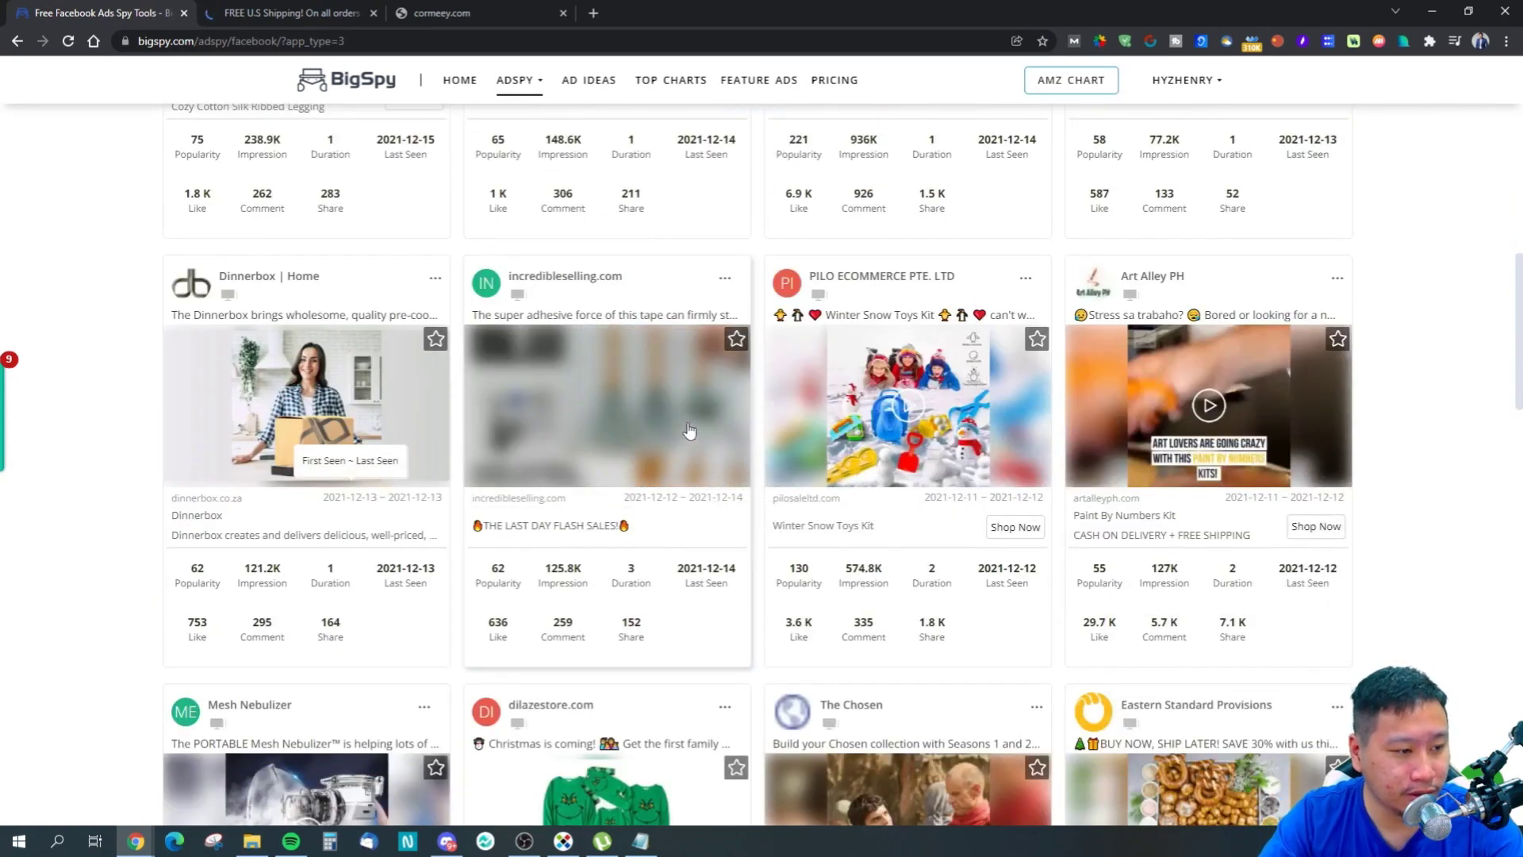
Step: Open the incredibleselling.com tape ad, mute its video and select its caption product link
click(630, 446)
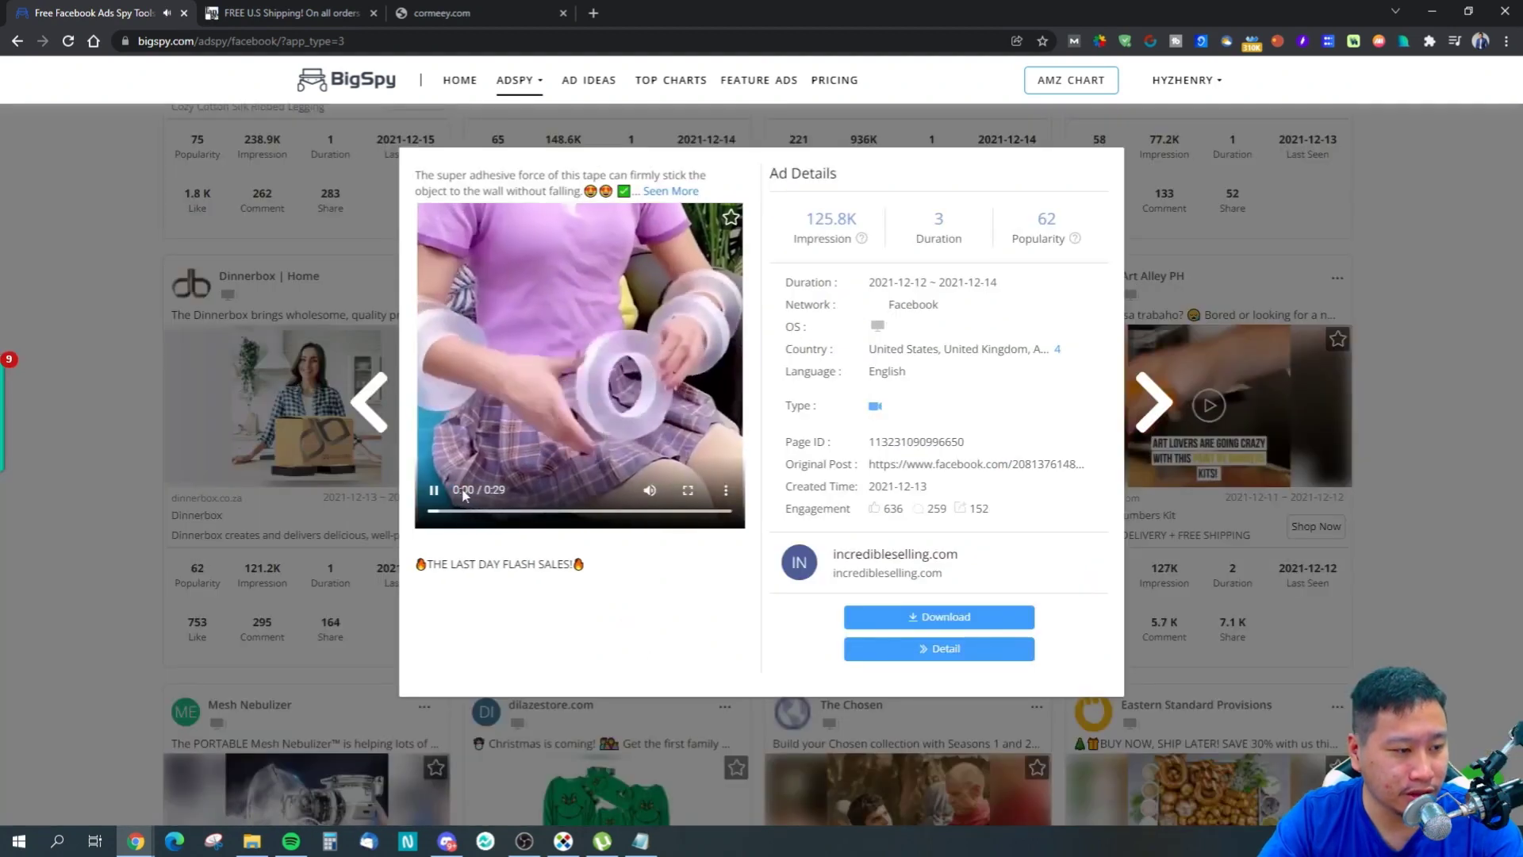
click(650, 495)
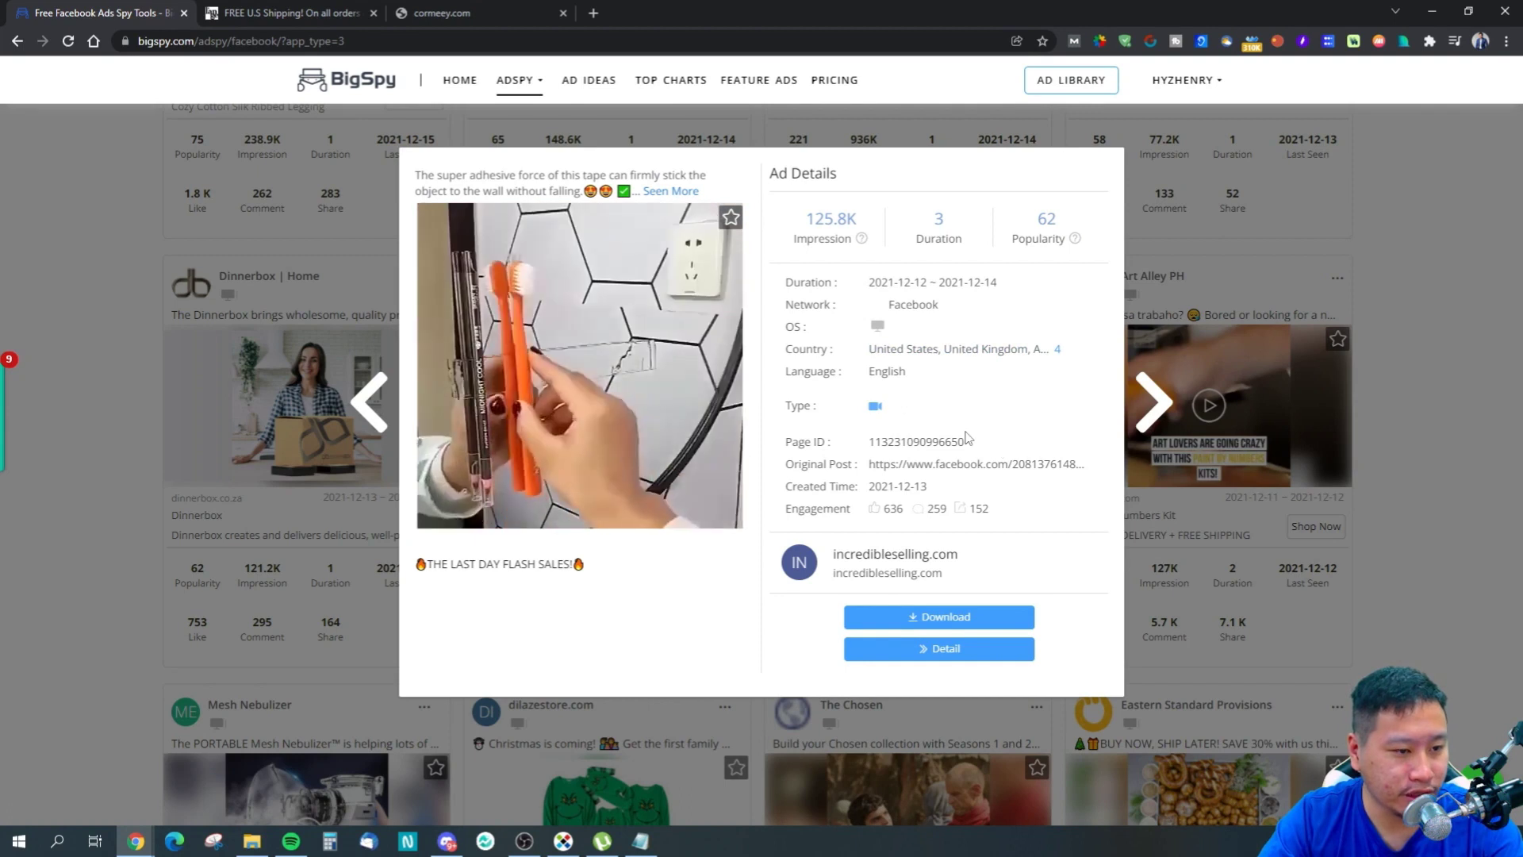
click(670, 191)
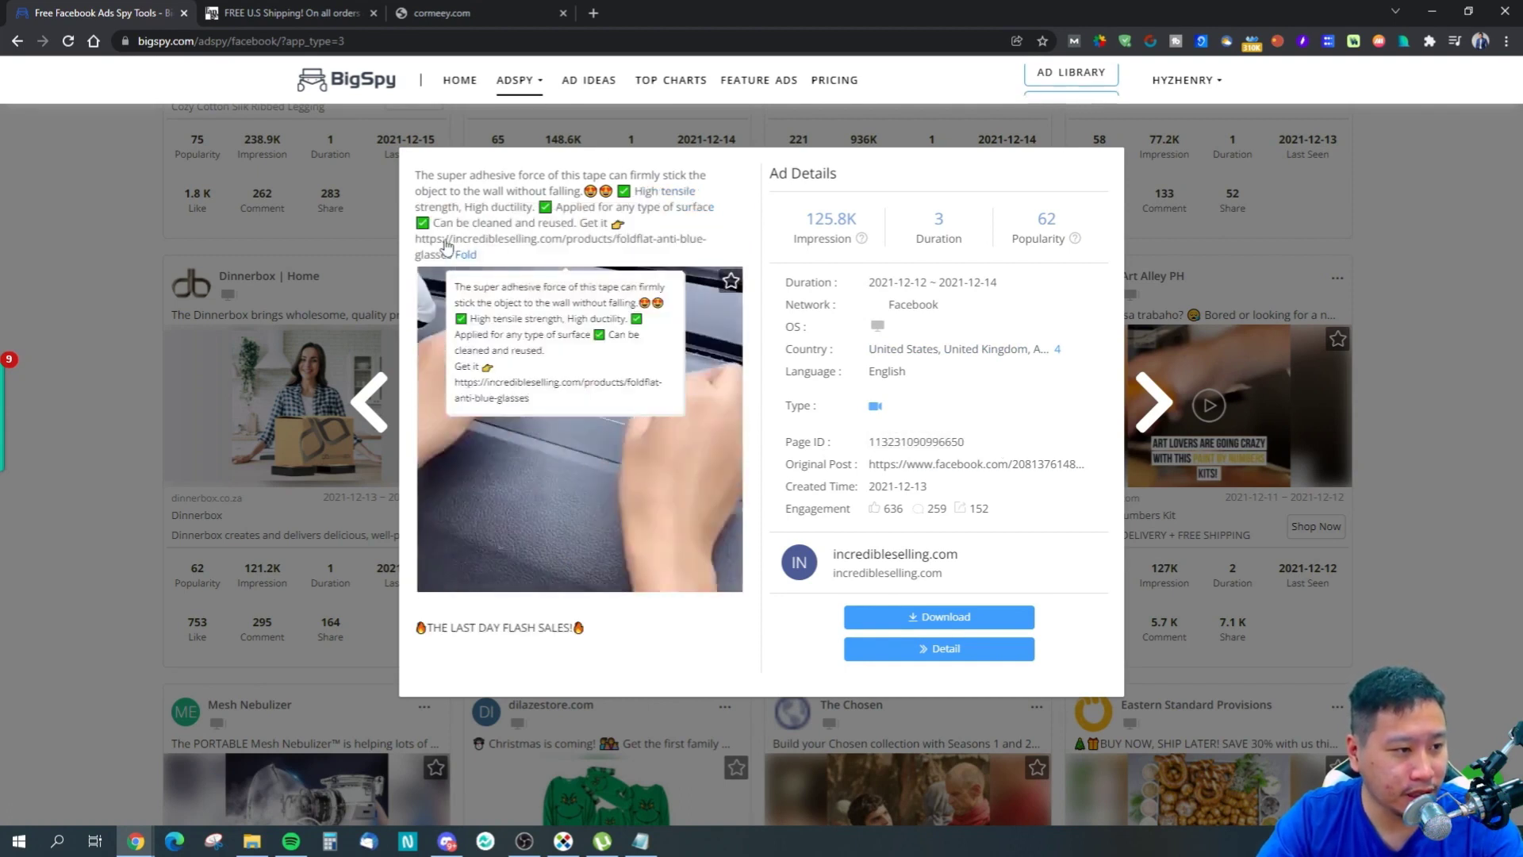
drag(418, 242, 444, 257)
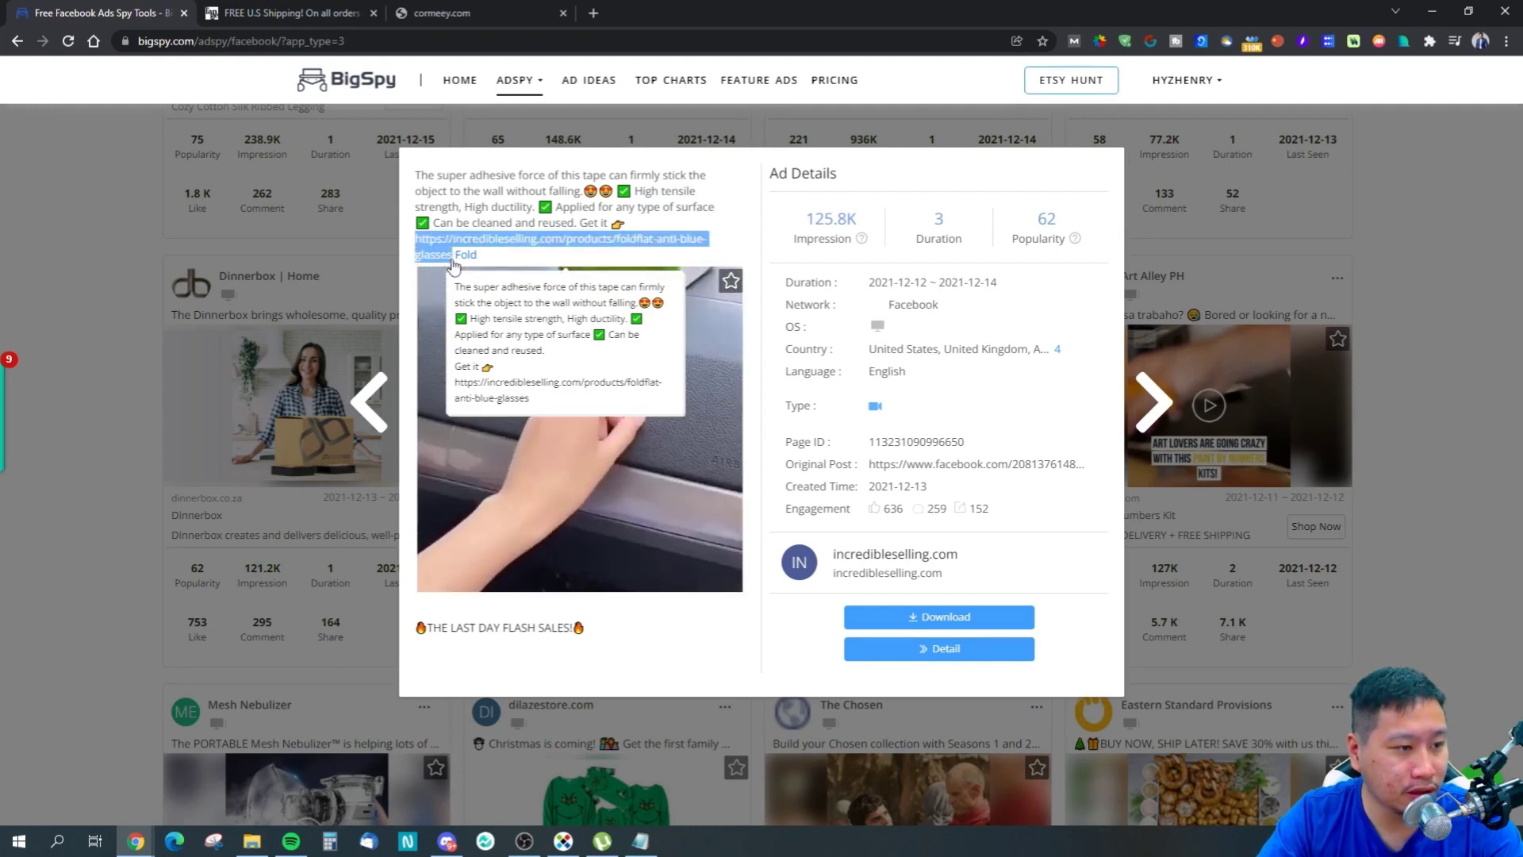
right_click(442, 260)
Step: Open the product link in a new tab and browse the l'ange Holiday Sale page
click(557, 304)
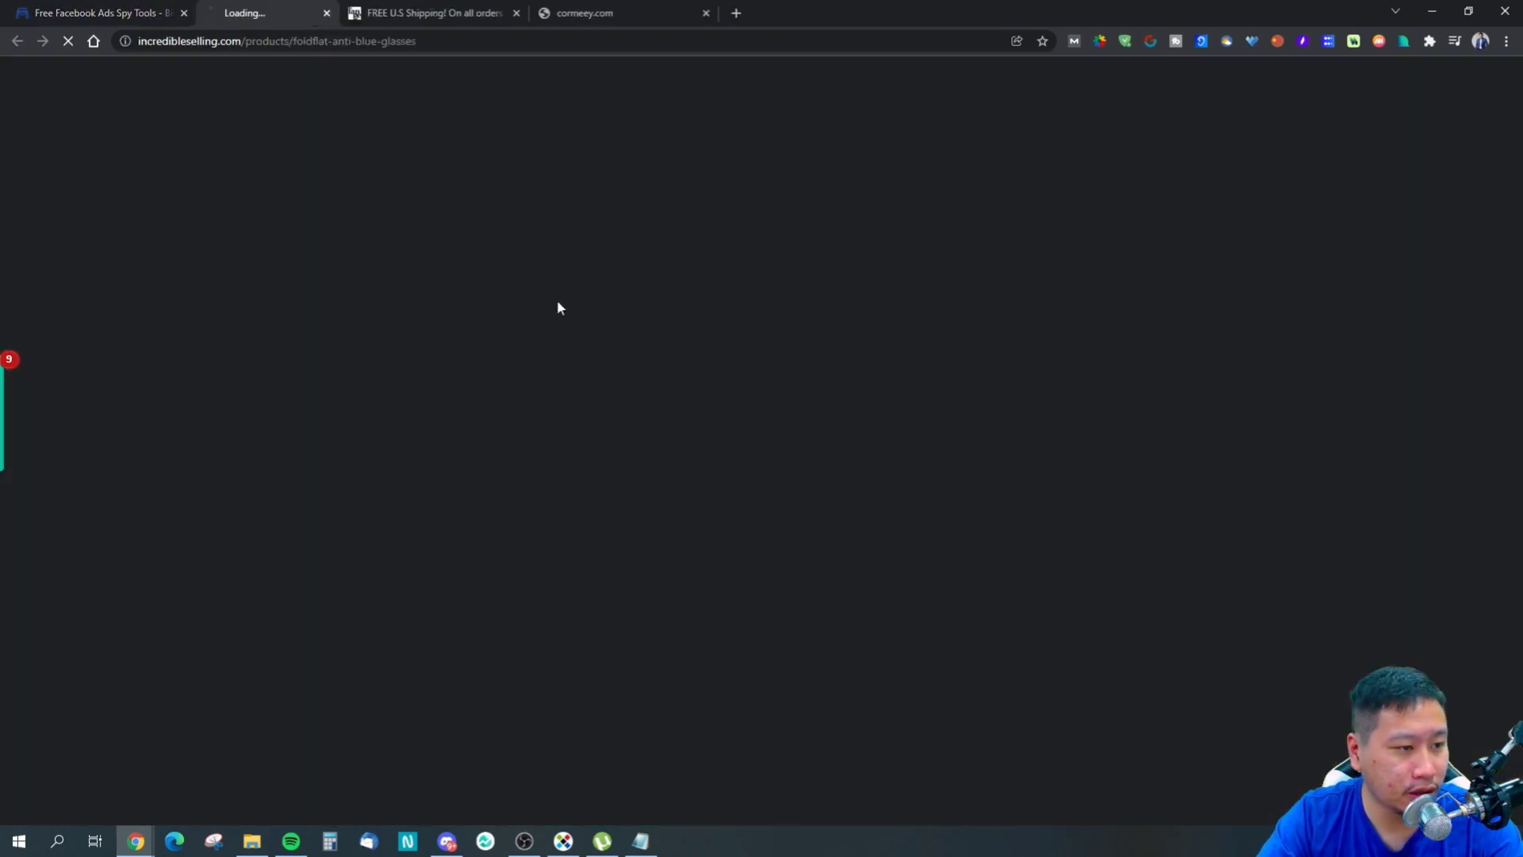
click(490, 9)
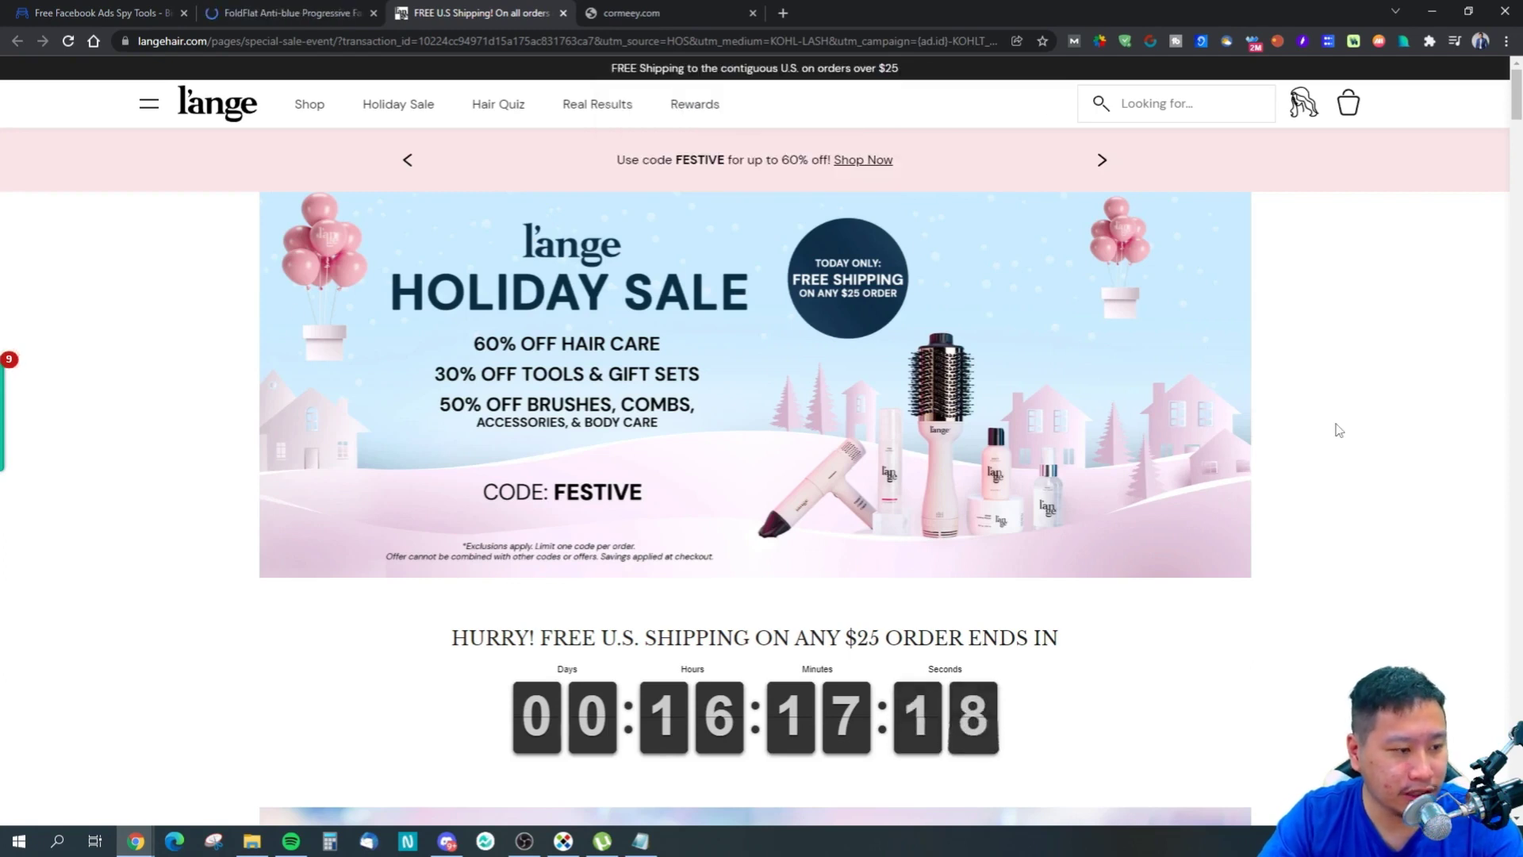
scroll(1350, 423, down, 10)
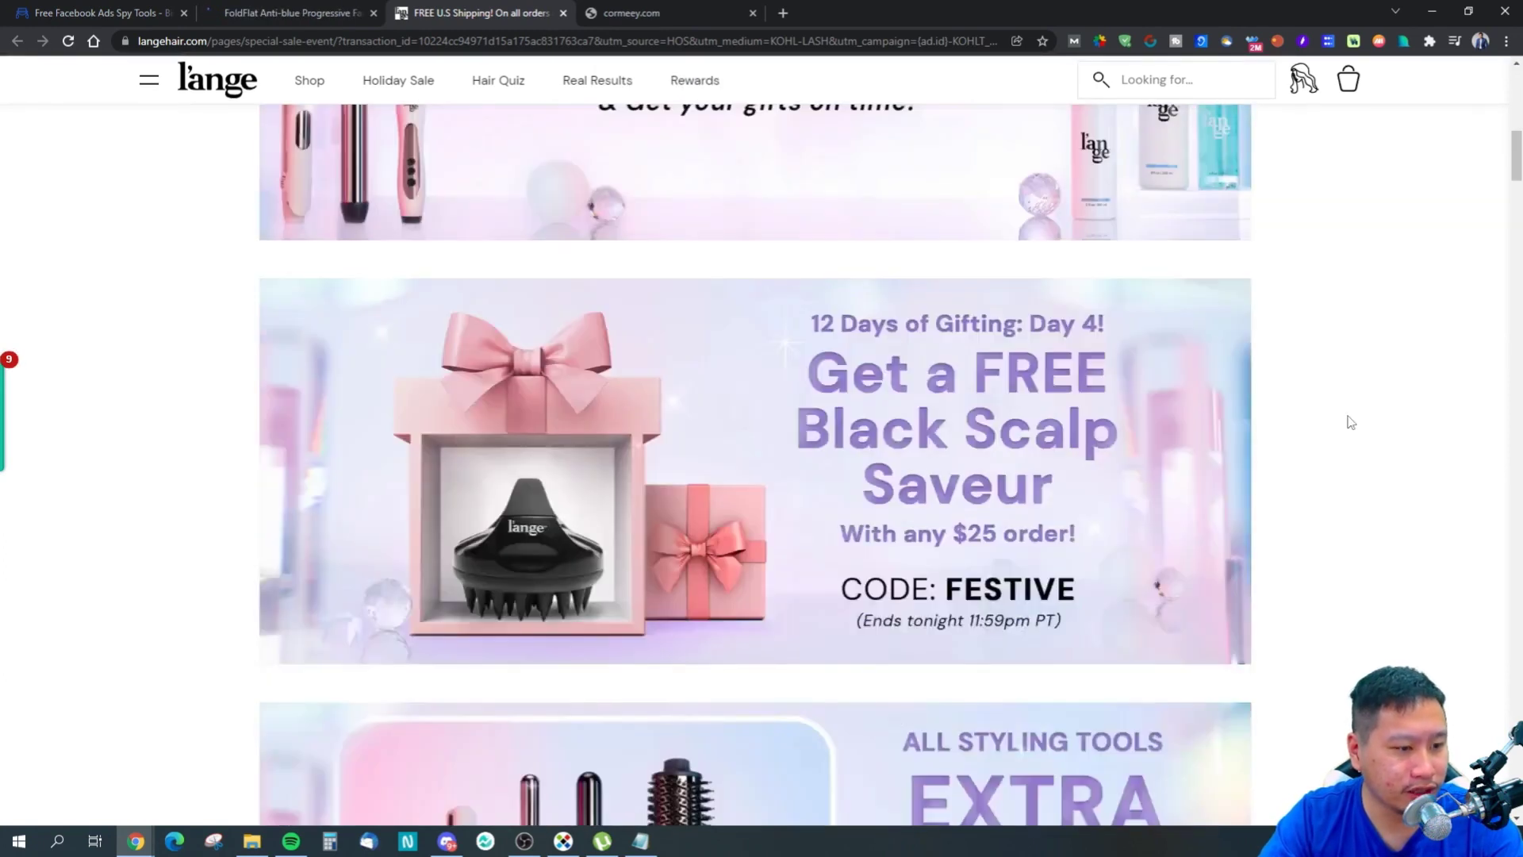
scroll(1488, 190, down, 15)
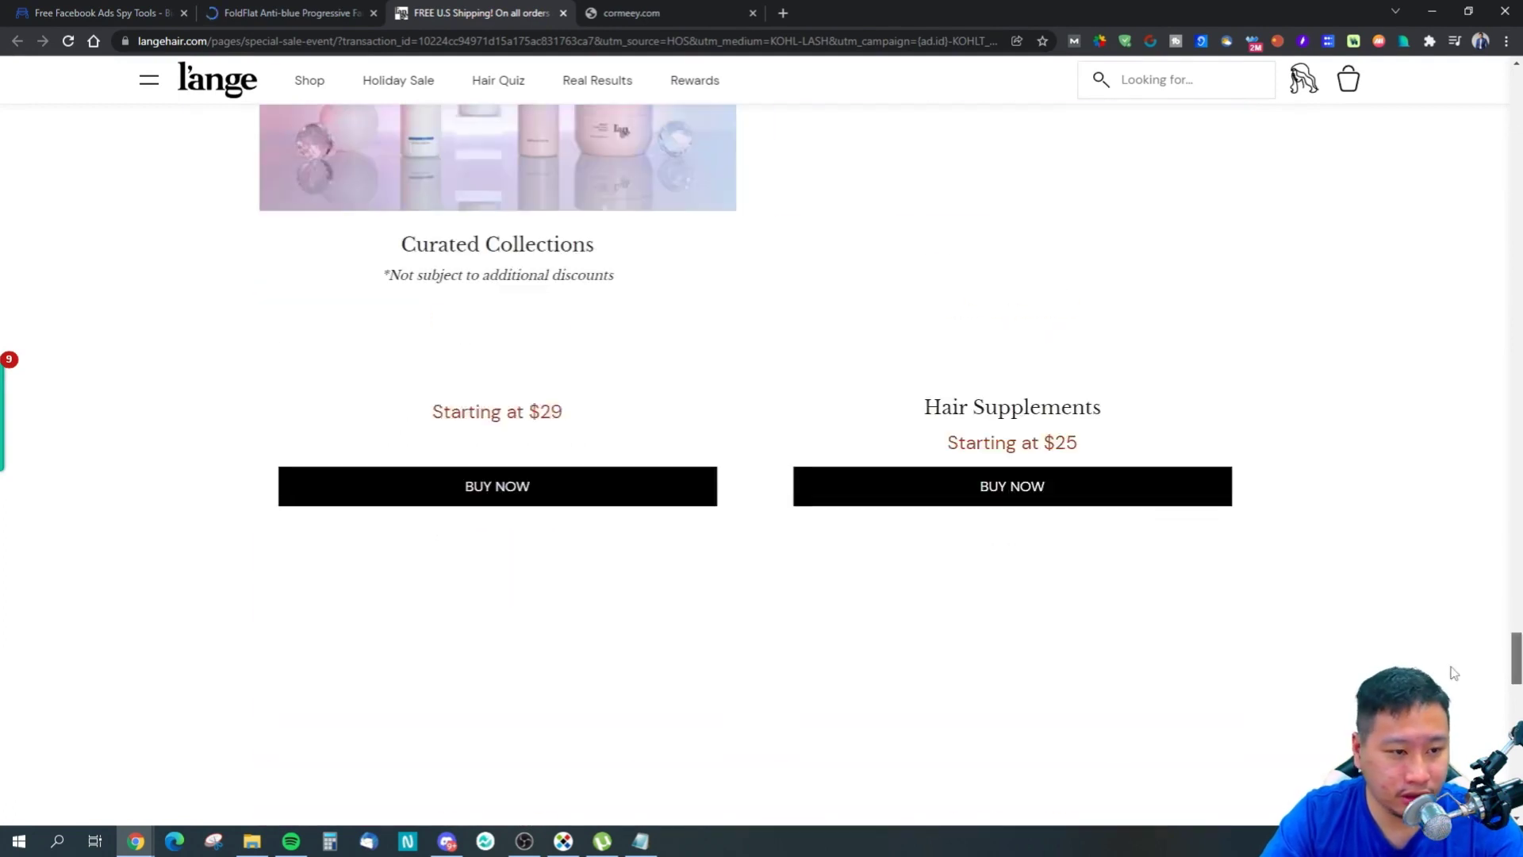
scroll(1454, 672, up, 15)
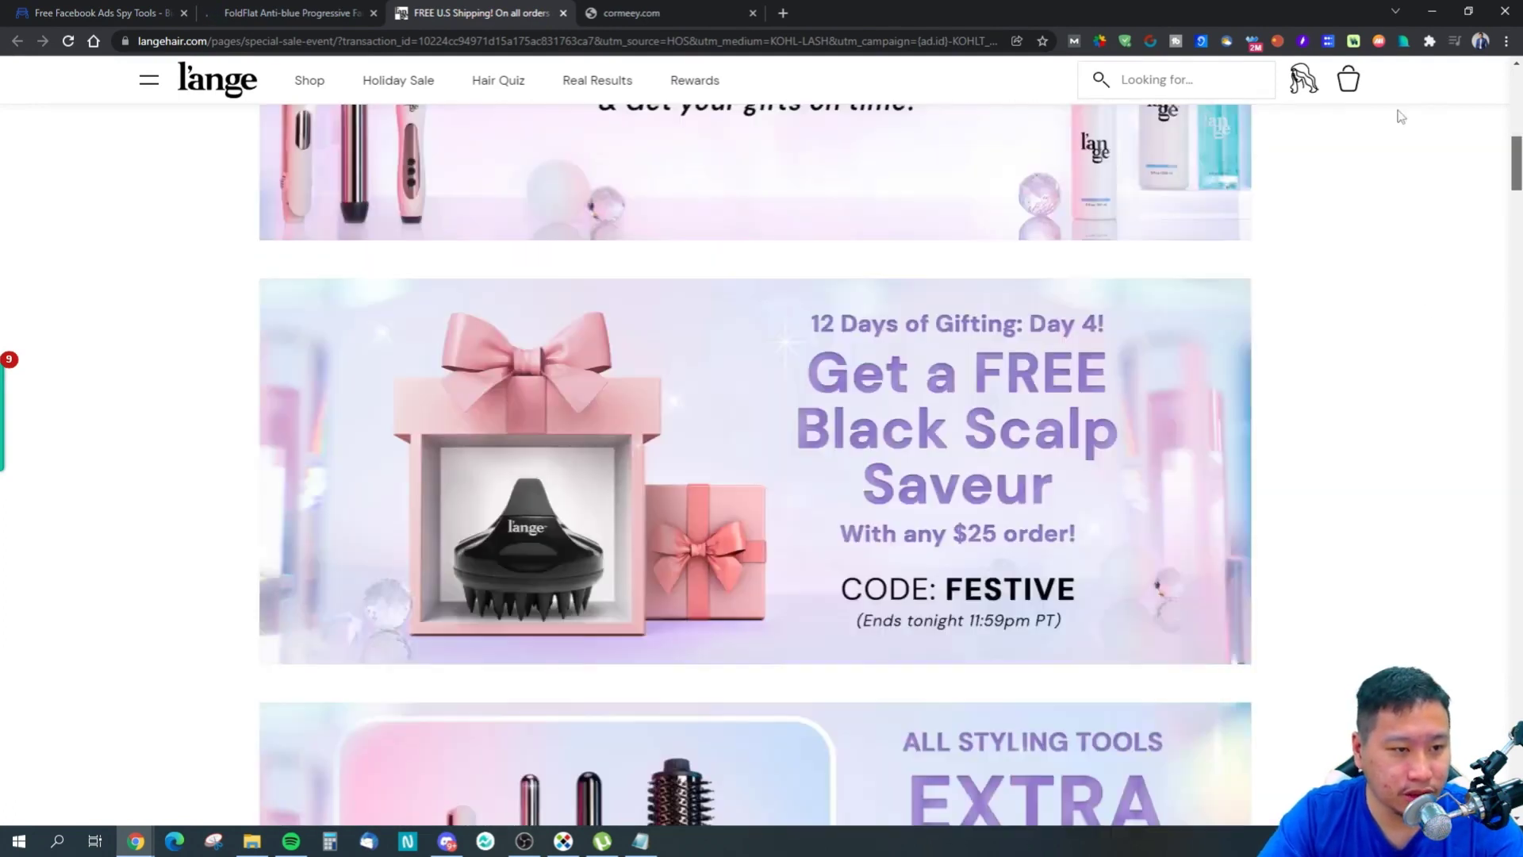
scroll(1388, 392, up, 10)
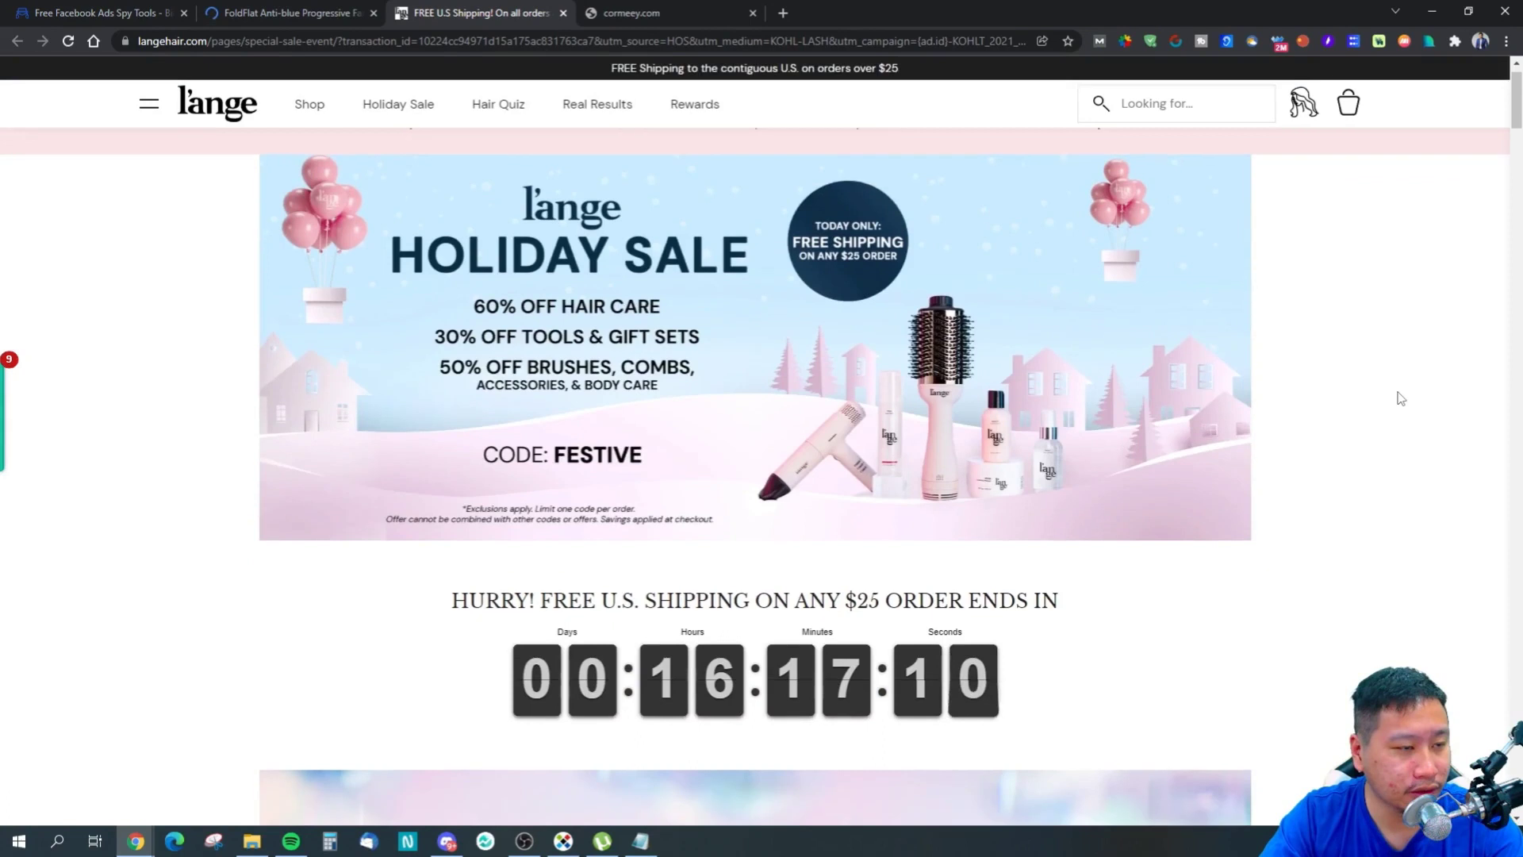
scroll(1001, 490, down, 10)
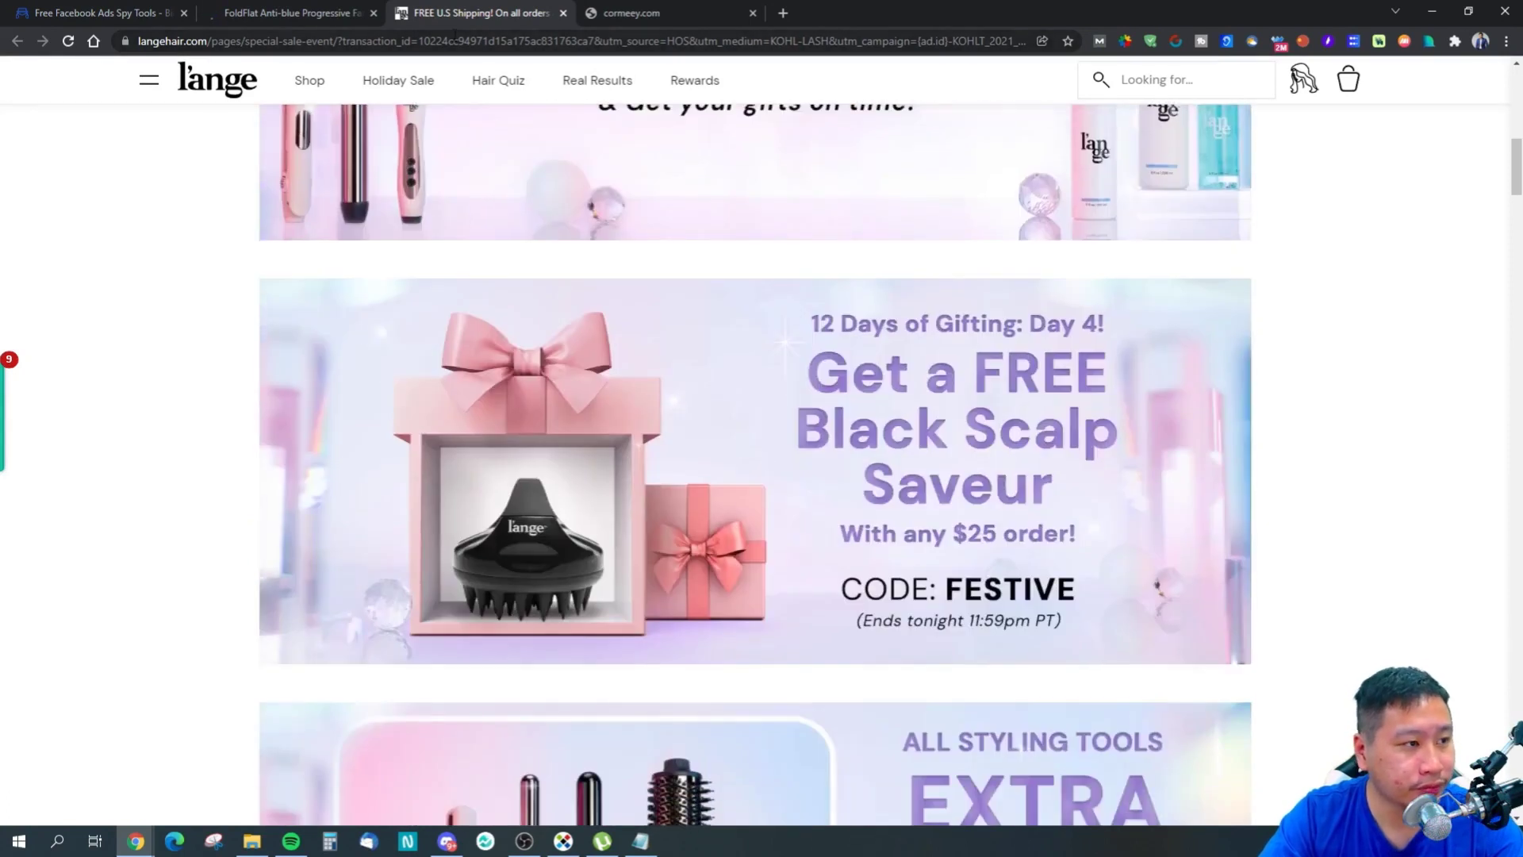
Step: Check the FoldFlat anti-blue reading glasses page ($24.95), then return to BigSpy's ad details
click(353, 17)
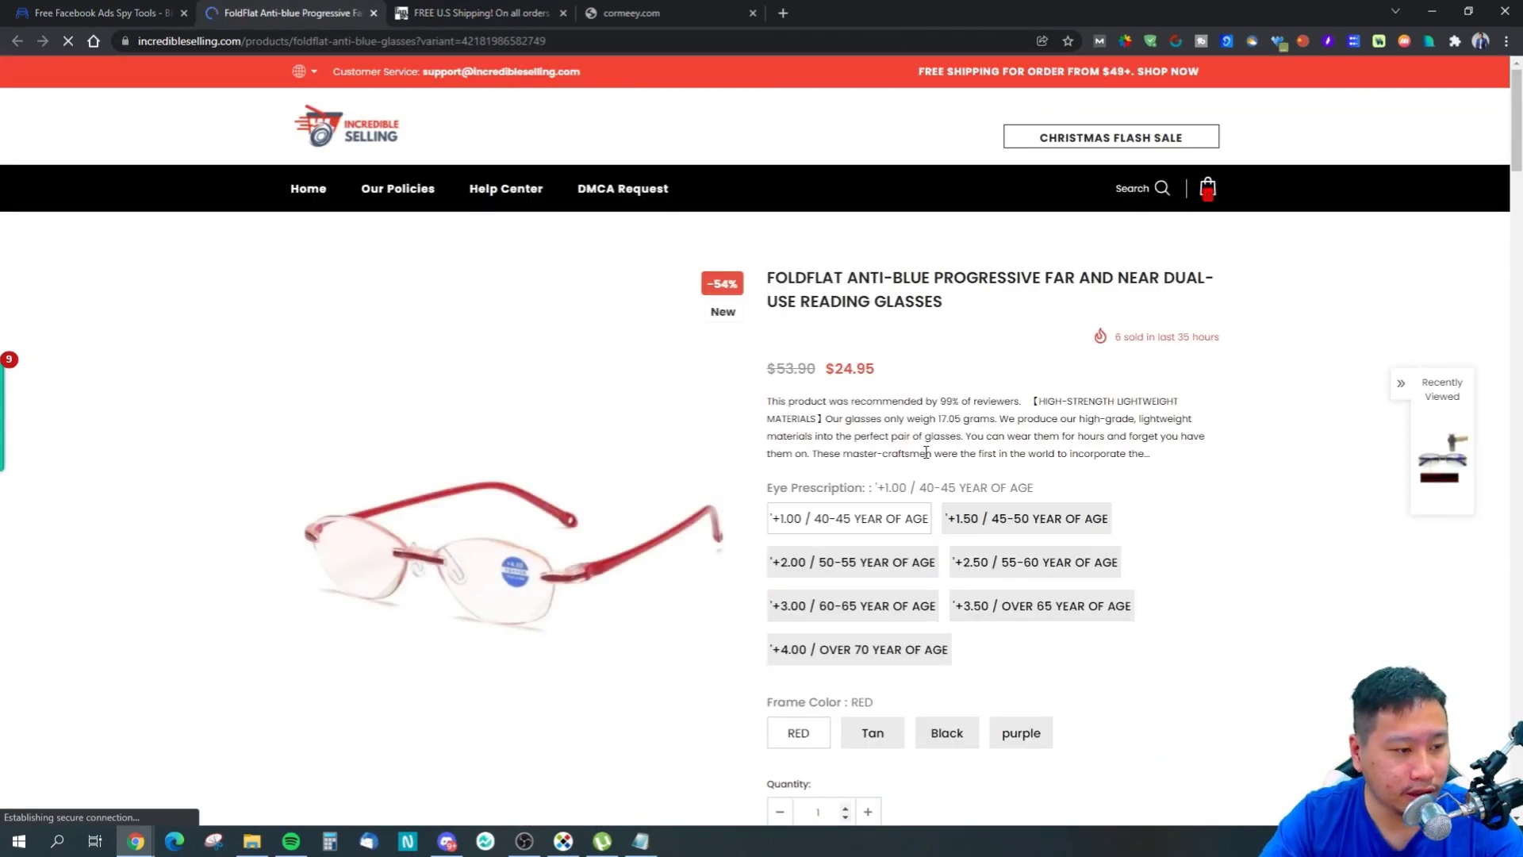
scroll(925, 452, down, 5)
click(95, 13)
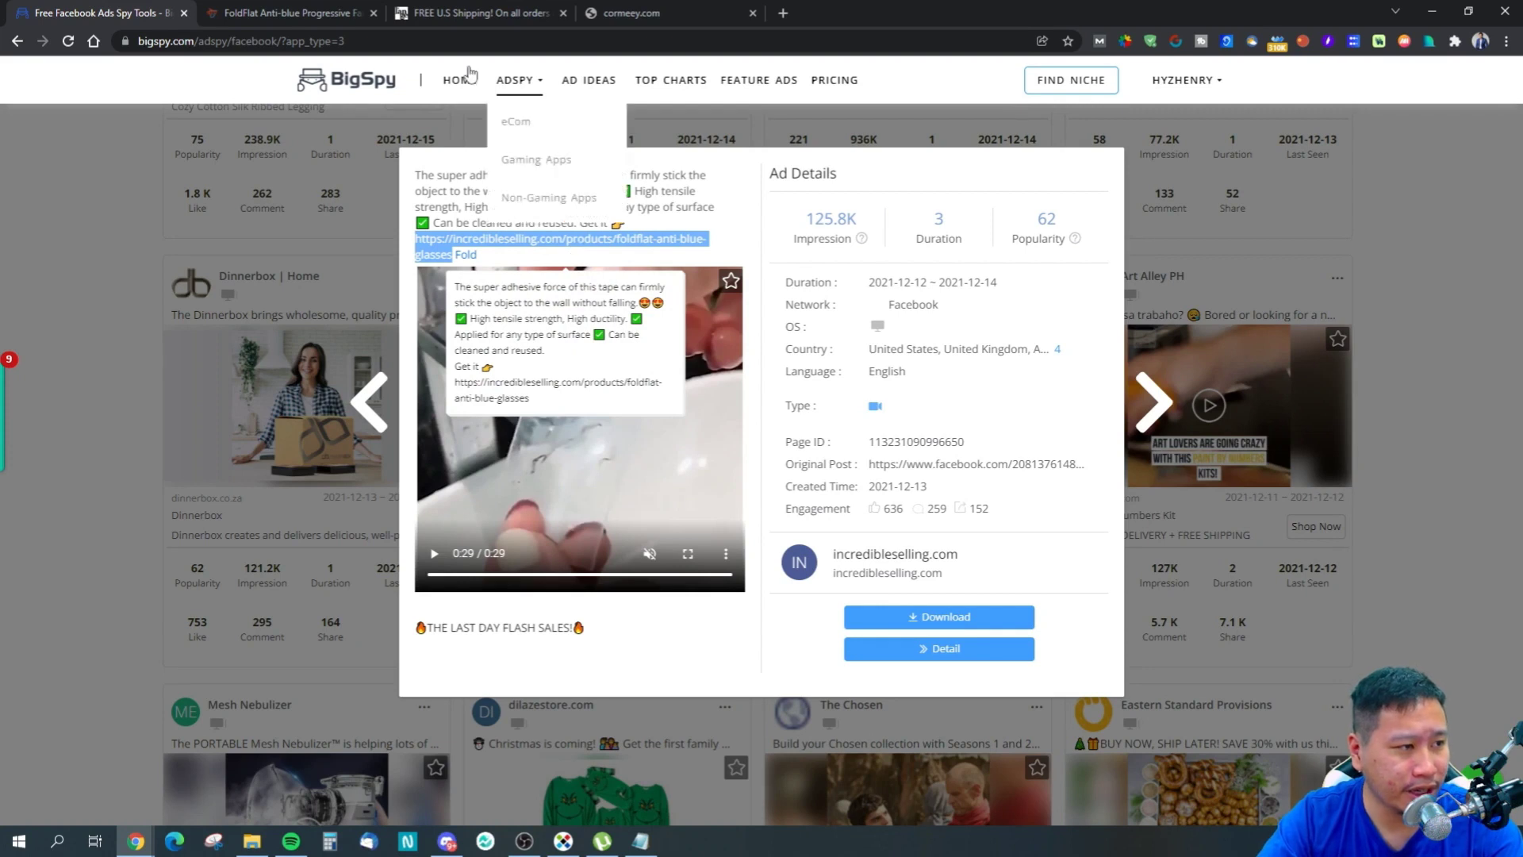
click(286, 12)
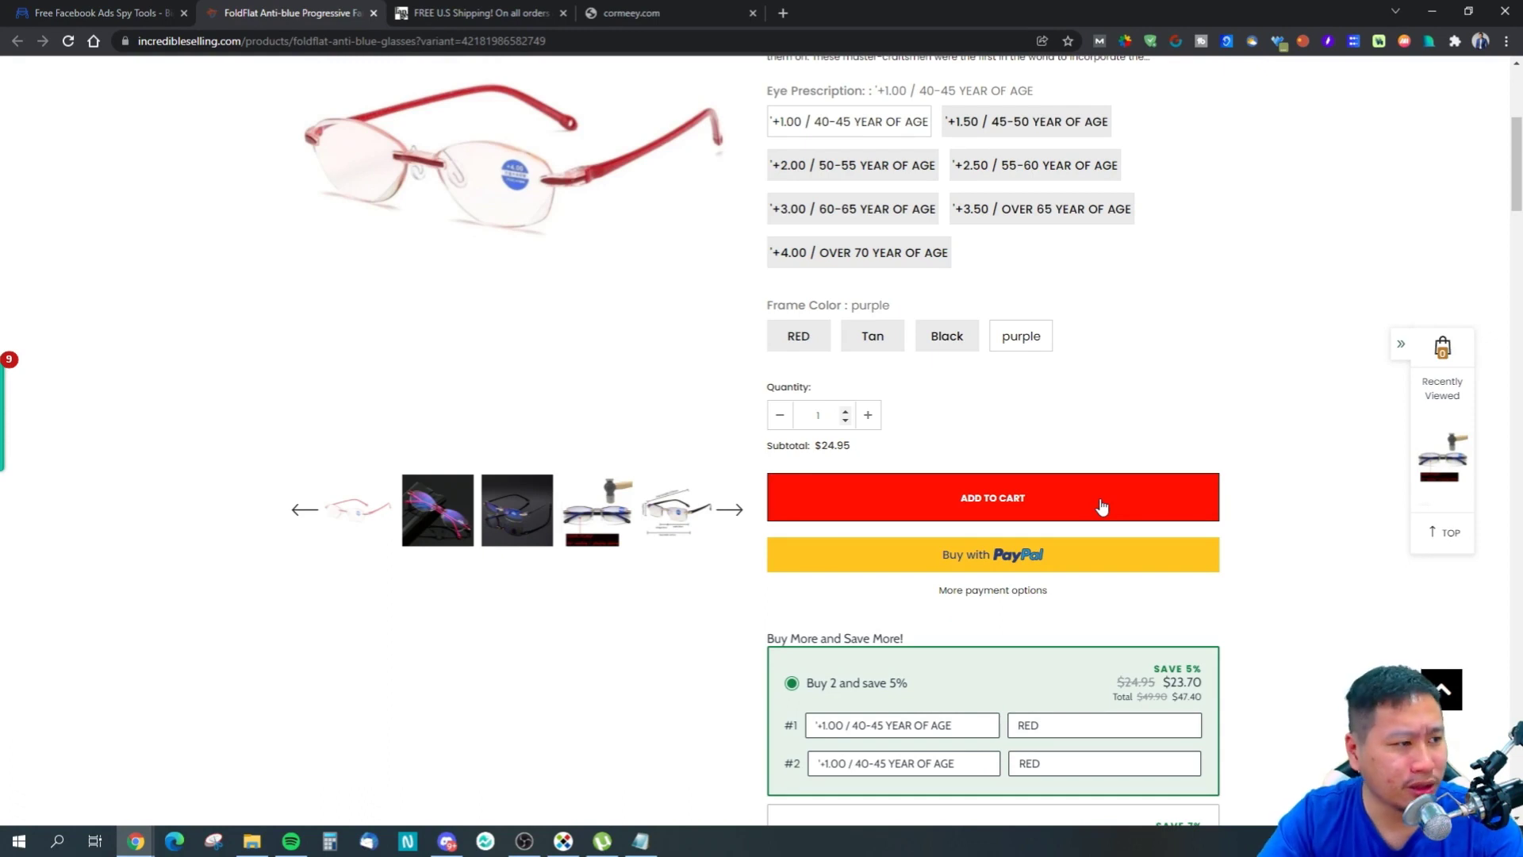
key(ctrl+shift+Tab)
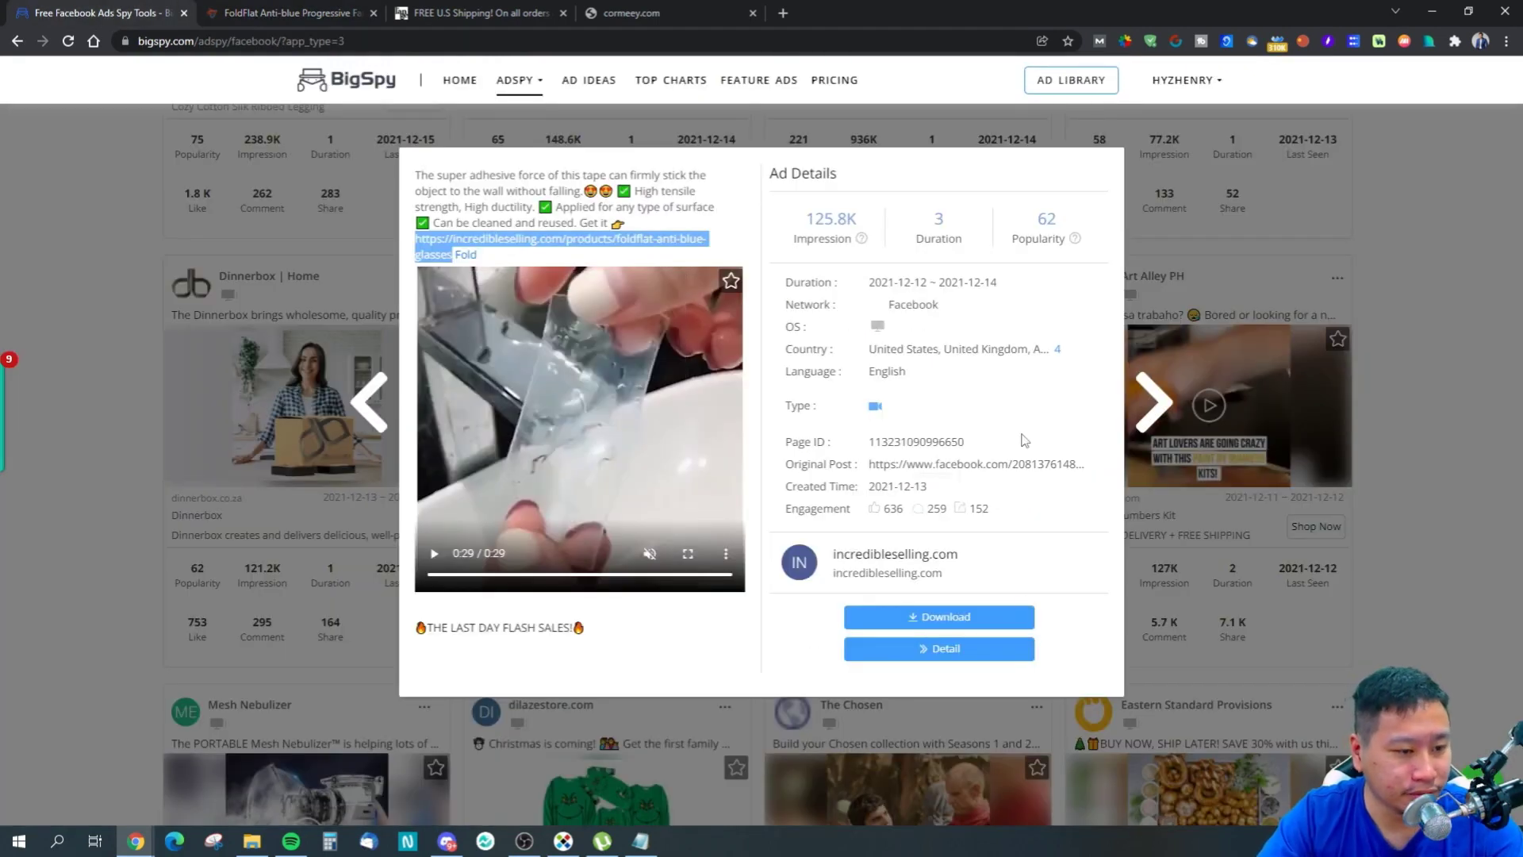
Step: Open the tape ad's original Facebook post and scroll through it, closing the Messenger chat
click(948, 464)
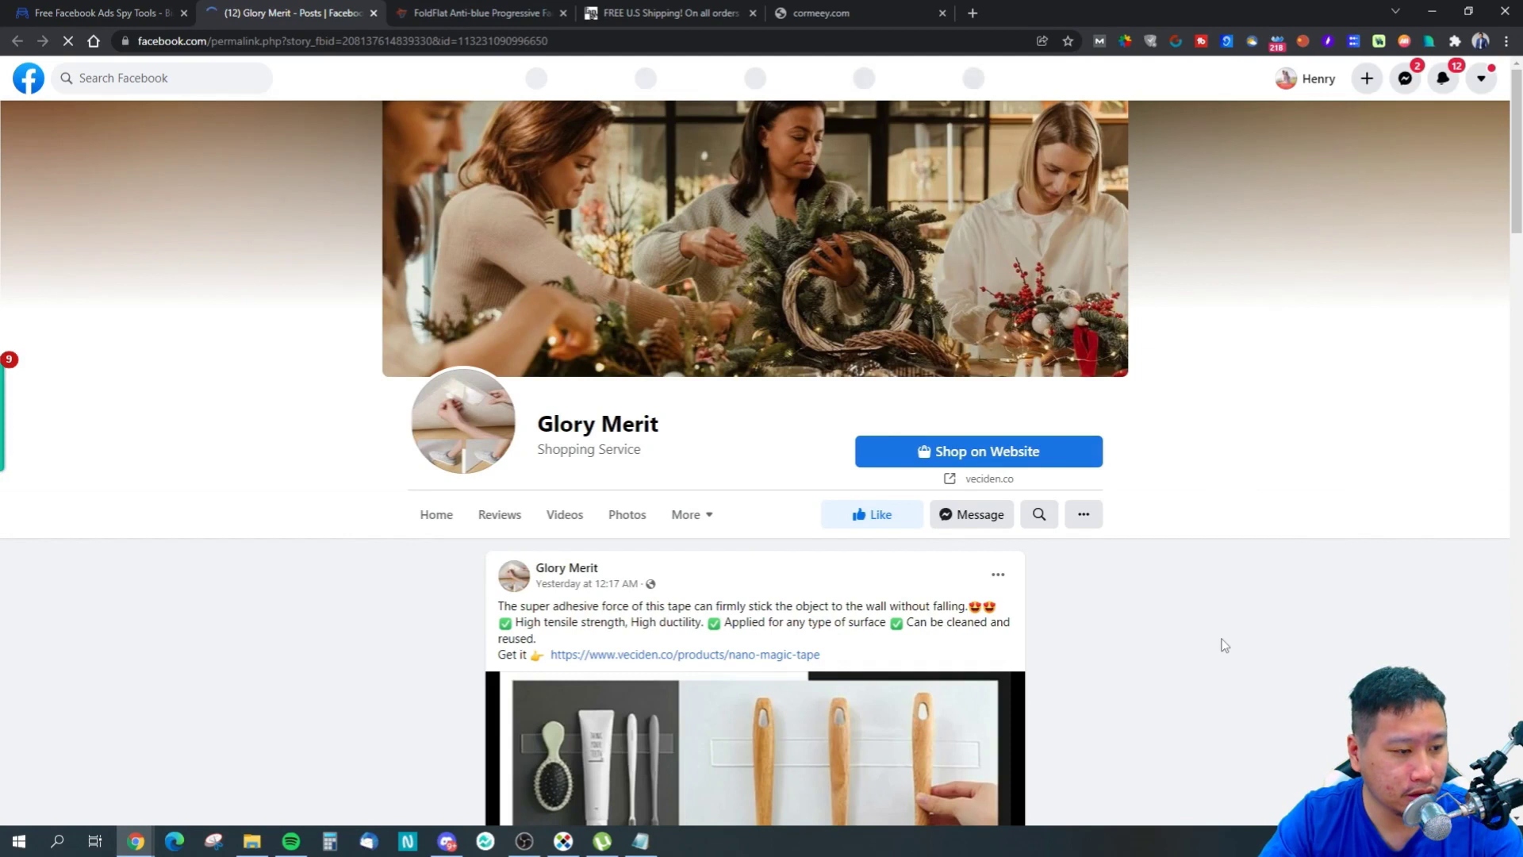
scroll(806, 358, down, 5)
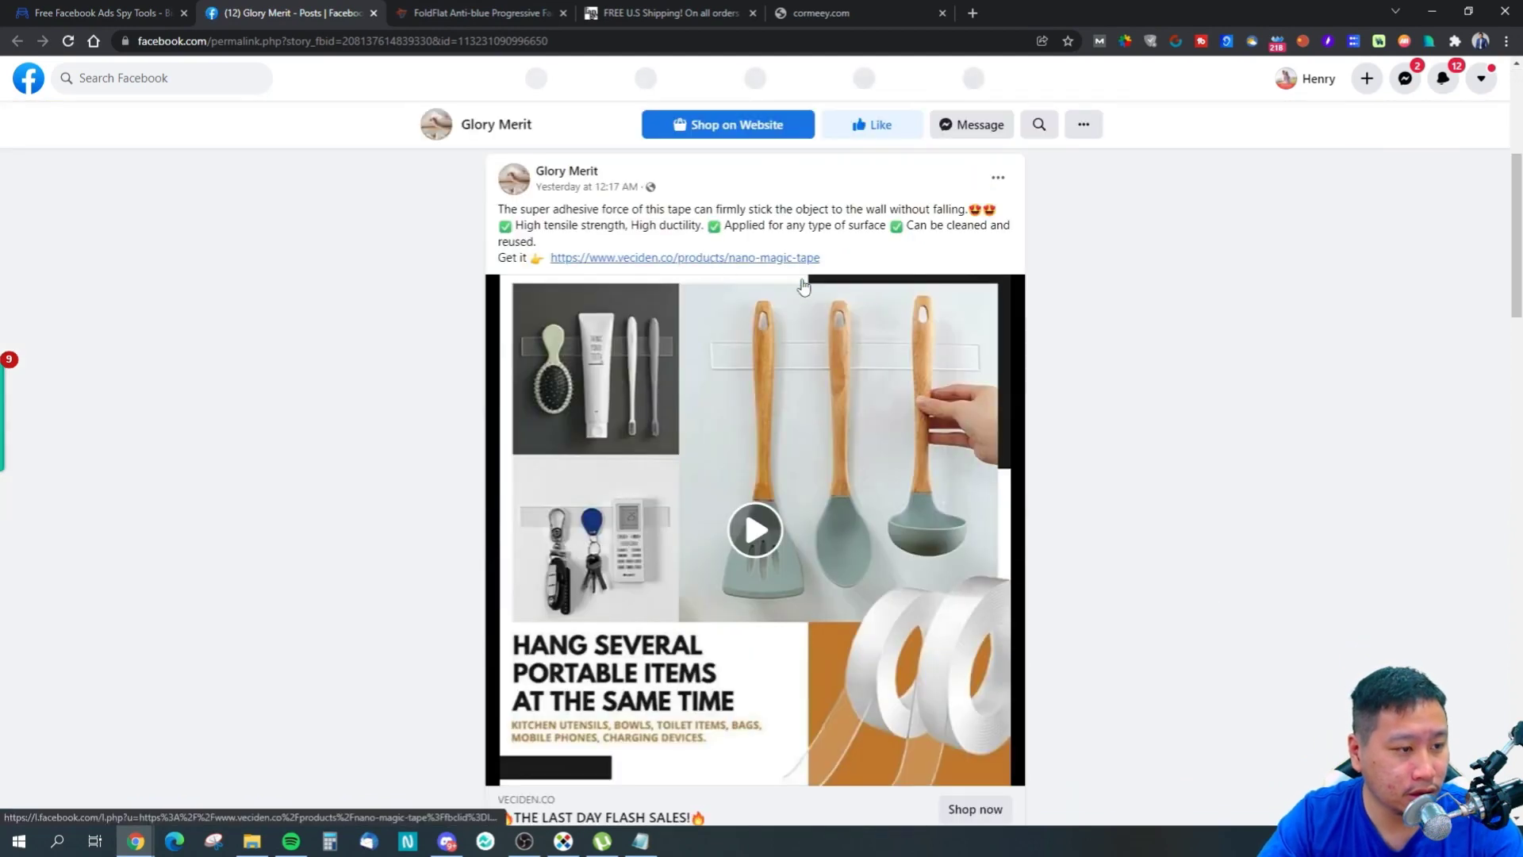
scroll(833, 460, down, 15)
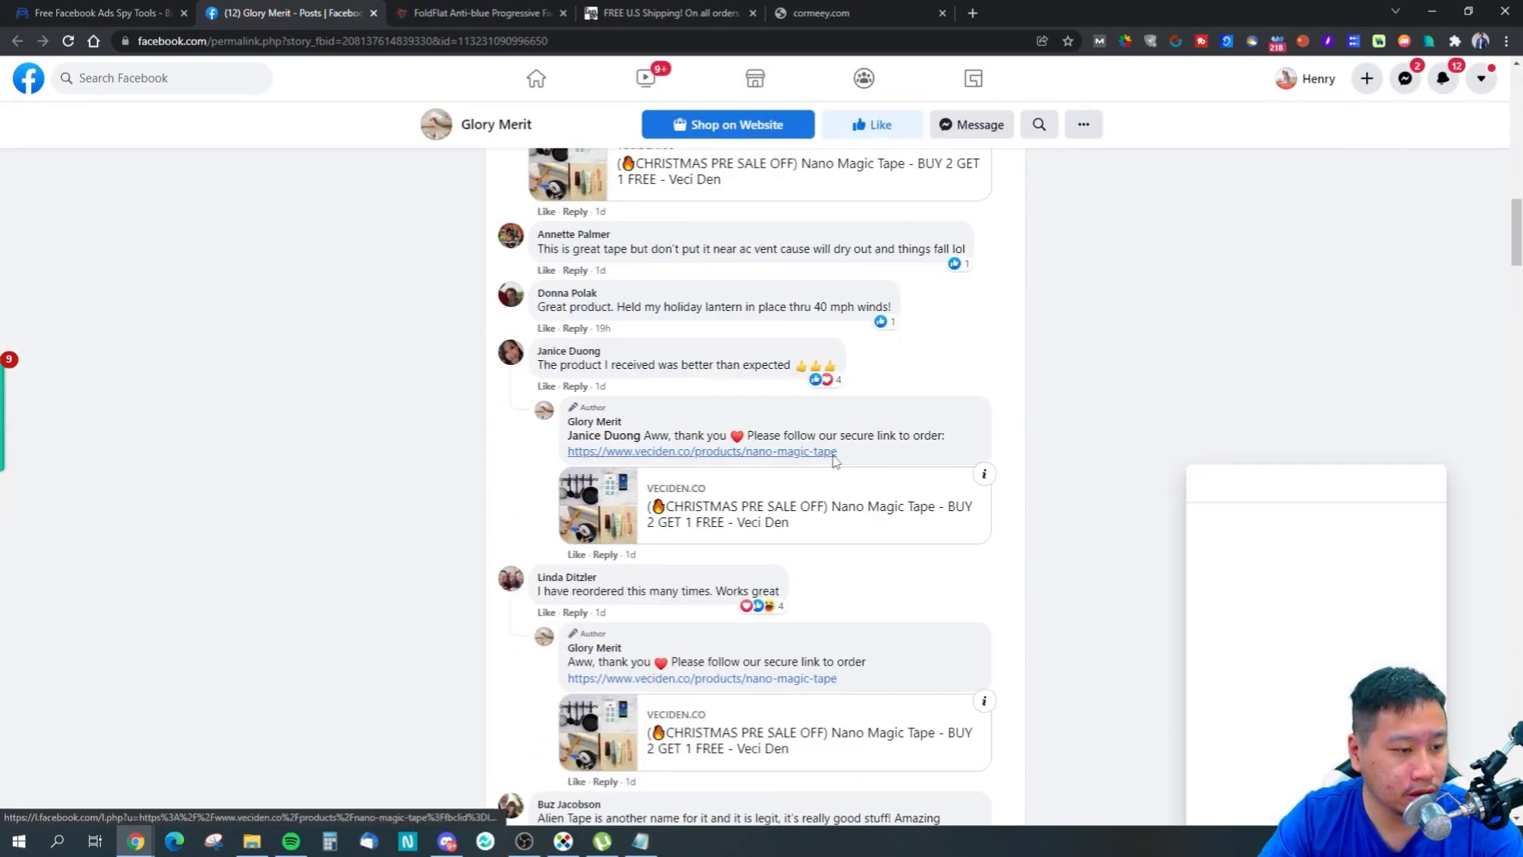
click(835, 462)
scroll(1078, 502, down, 10)
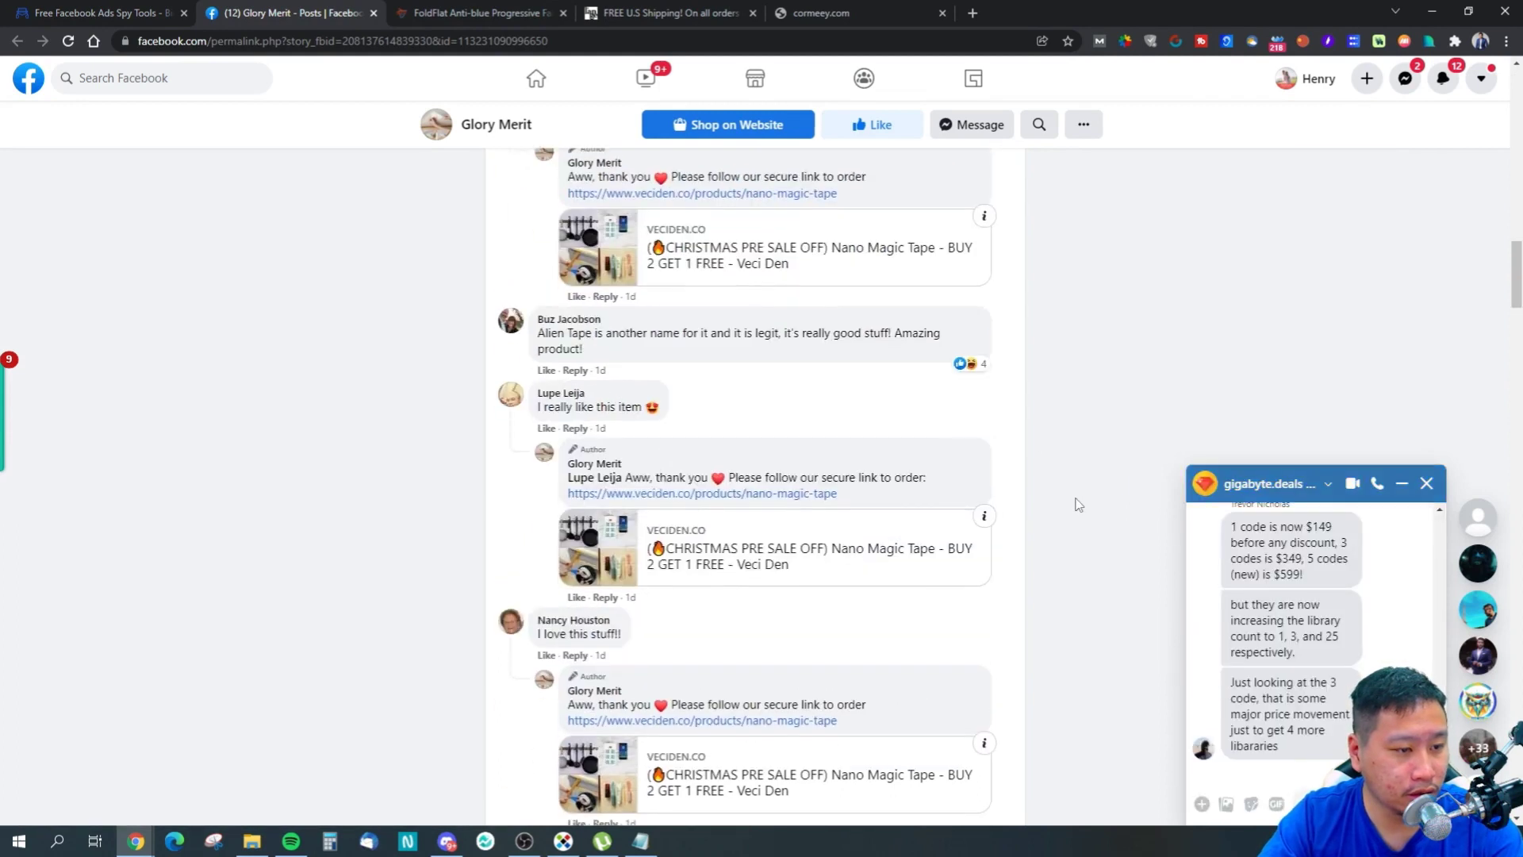
click(1416, 485)
scroll(1156, 476, down, 12)
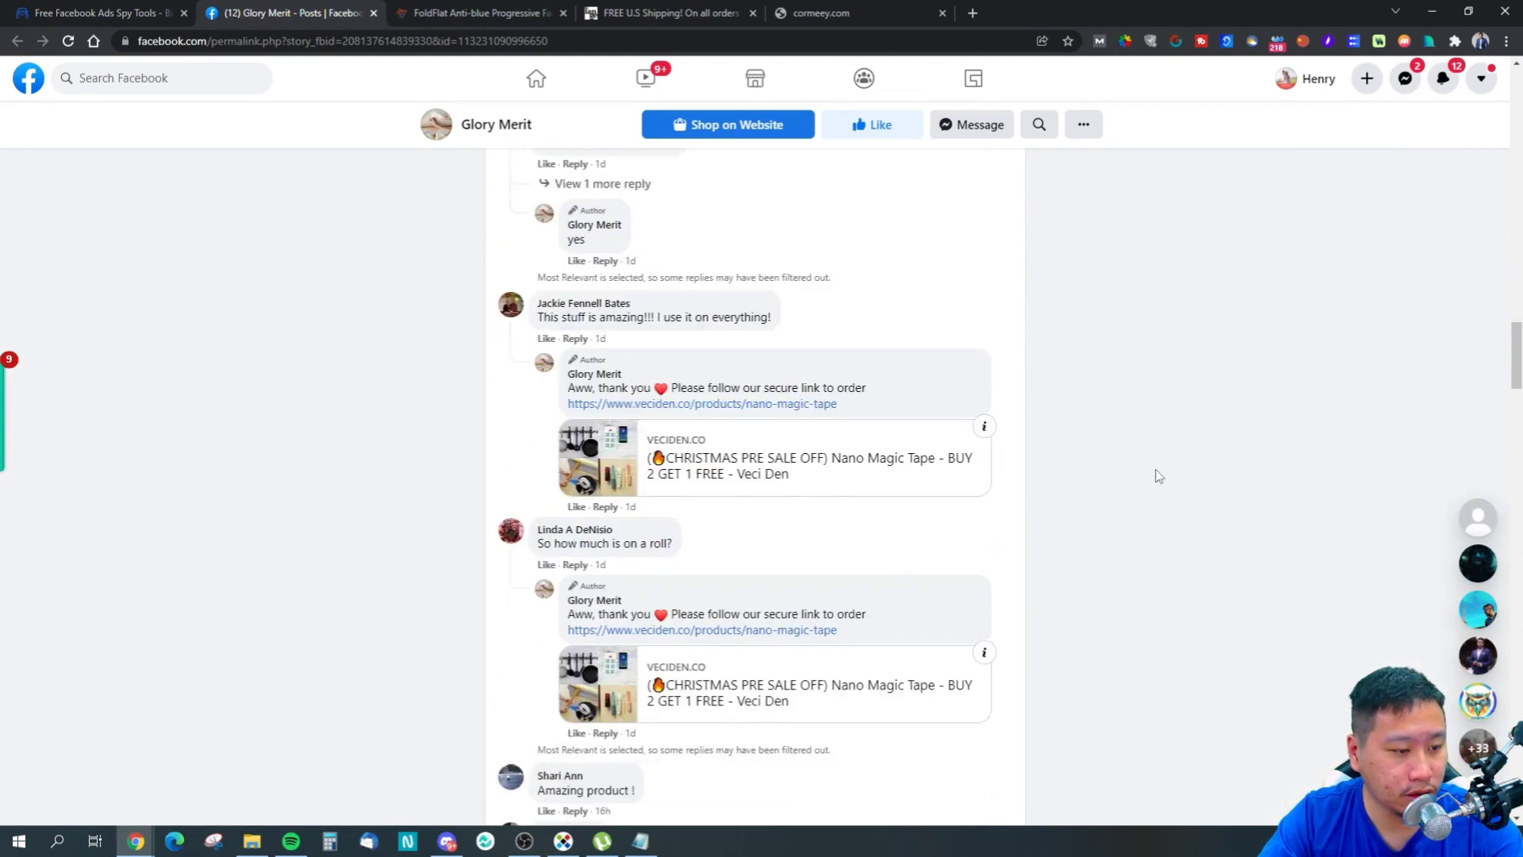
drag(1515, 431, 1493, 607)
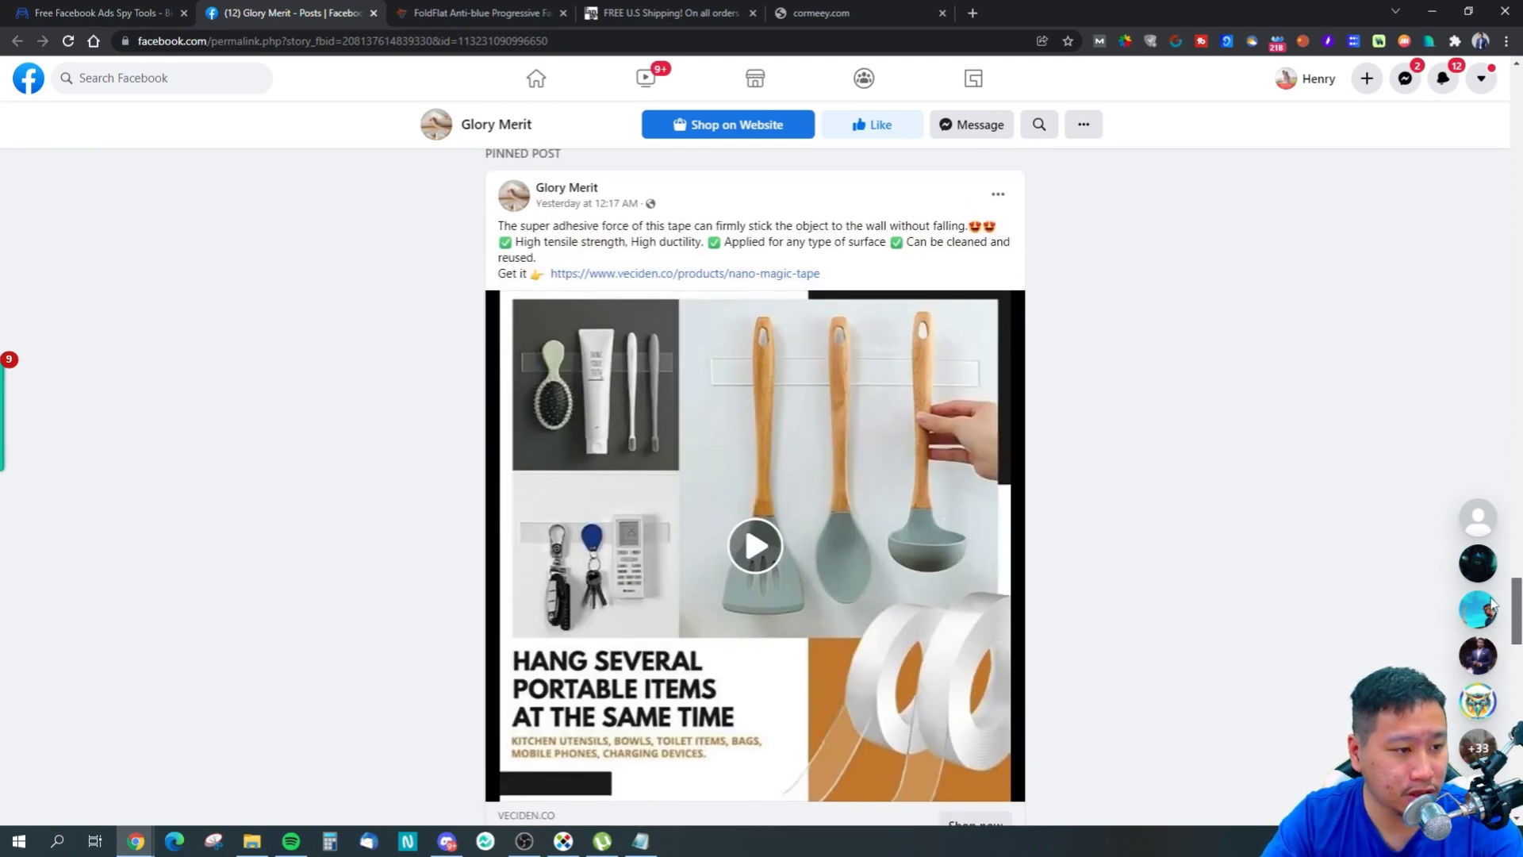
scroll(1493, 607, up, 10)
scroll(603, 397, down, 3)
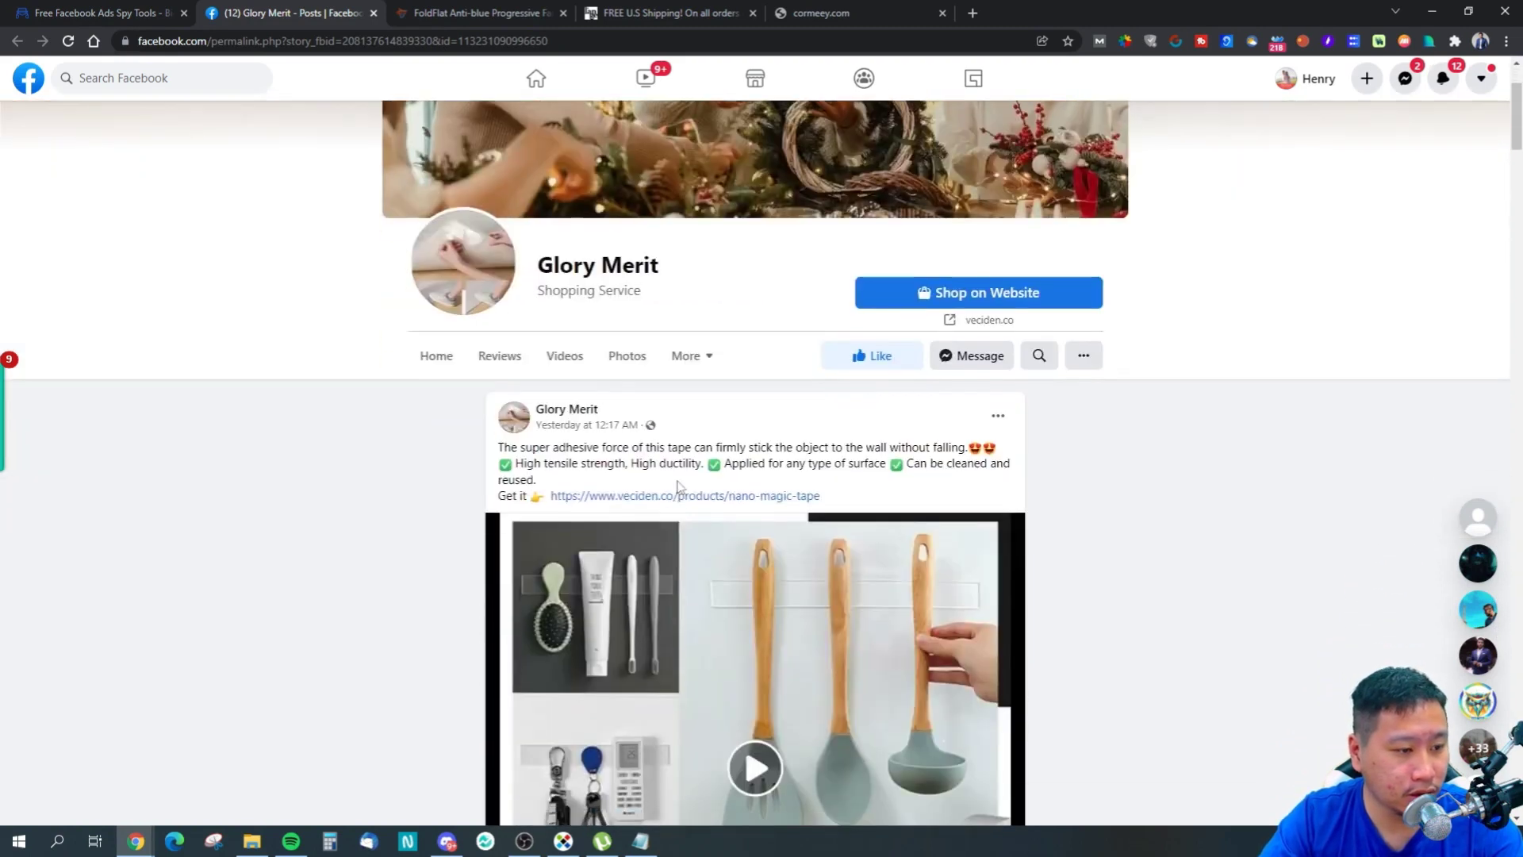
Step: Open the post's veciden.co link in a new tab, then go to Glory Merit's page home
click(603, 493)
key(ctrl+shift+Tab)
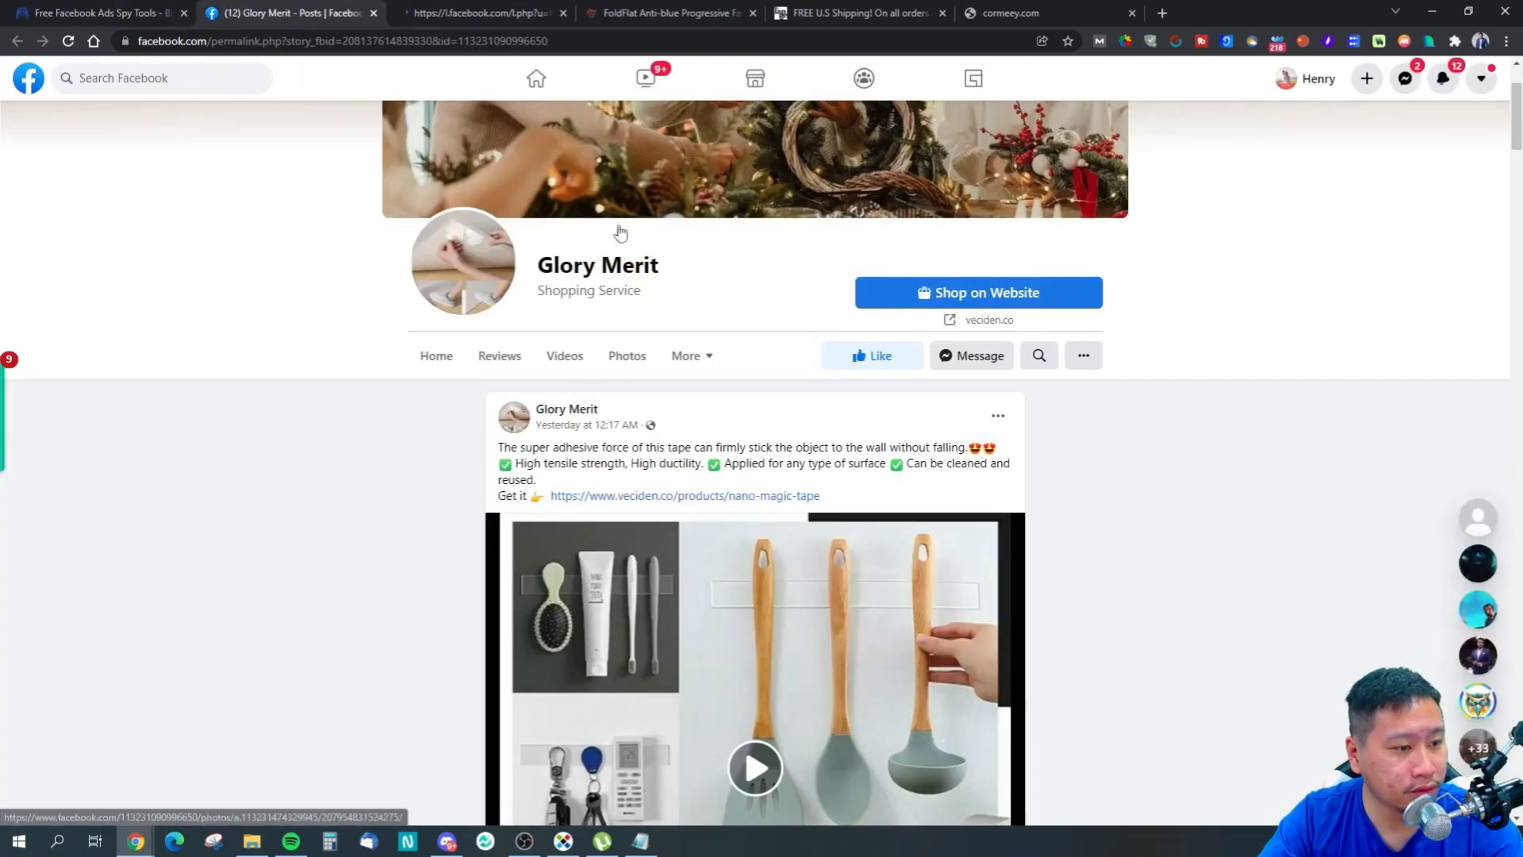
scroll(1116, 485, down, 8)
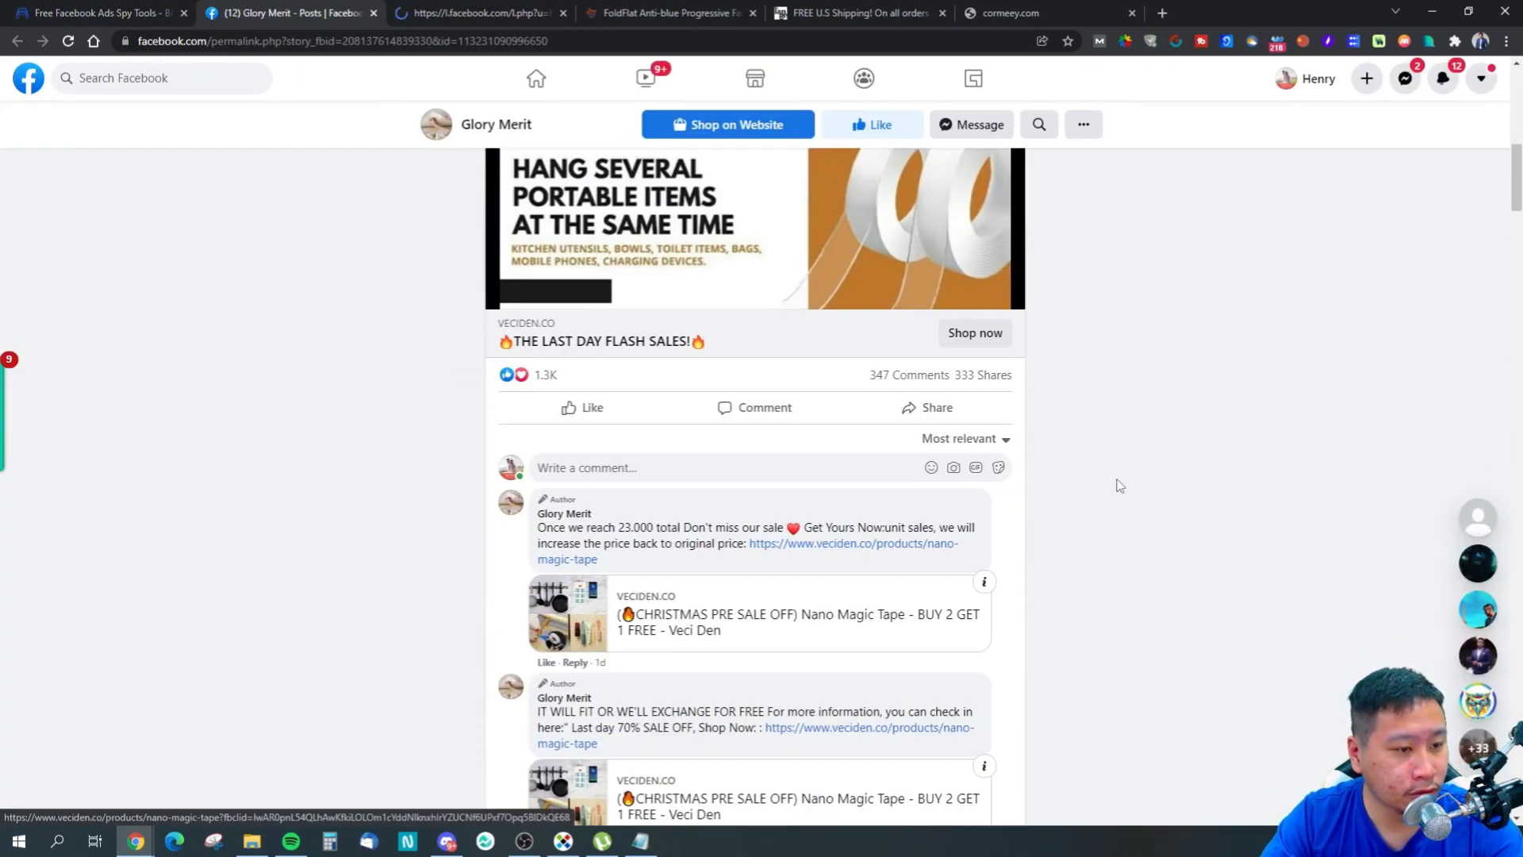
scroll(1119, 486, up, 5)
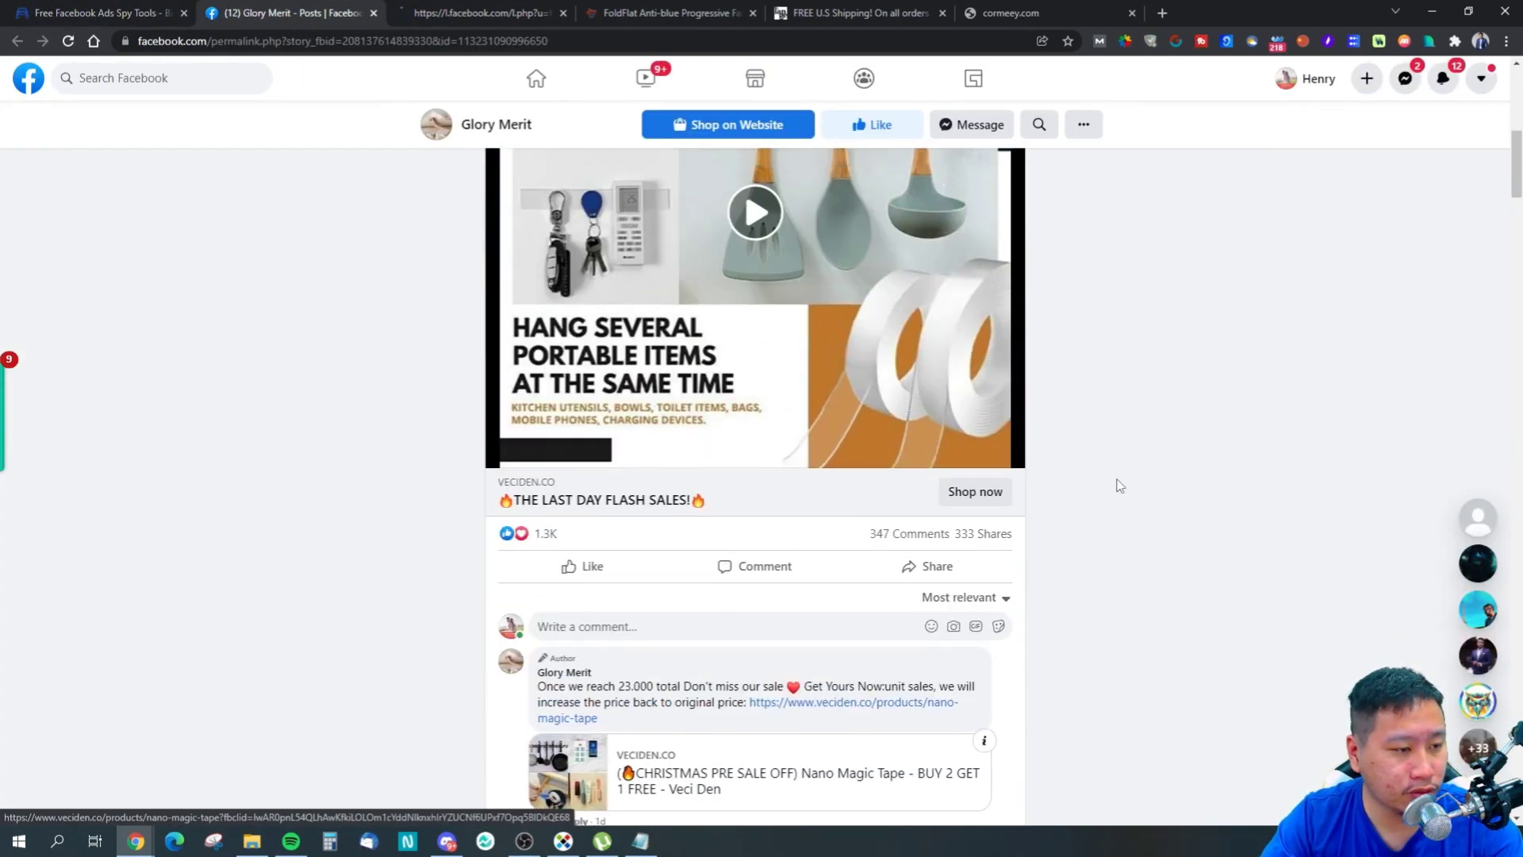
scroll(1119, 486, up, 3)
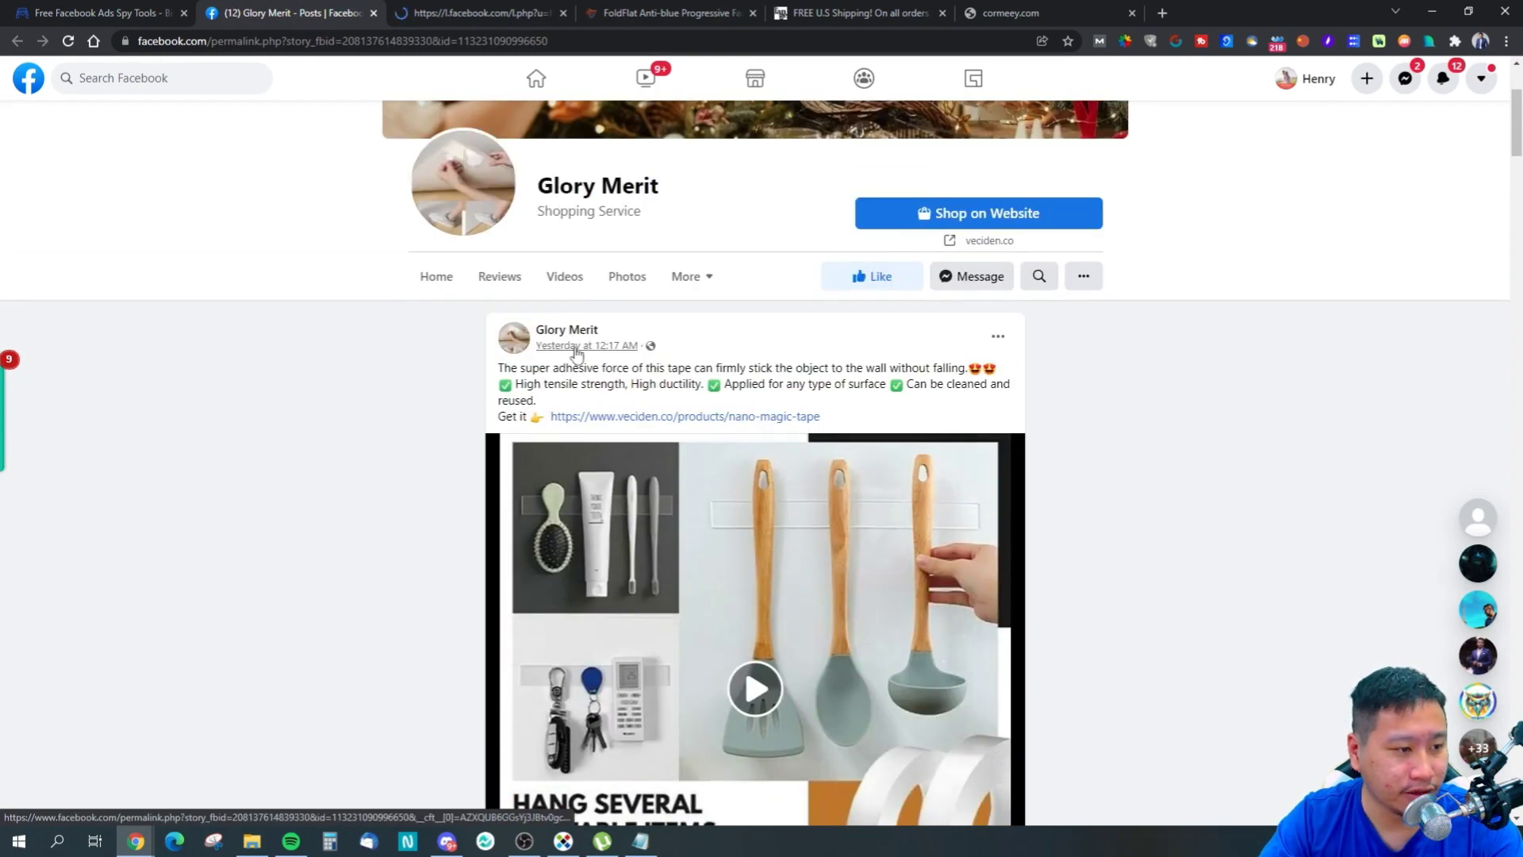
mouse_move(552, 350)
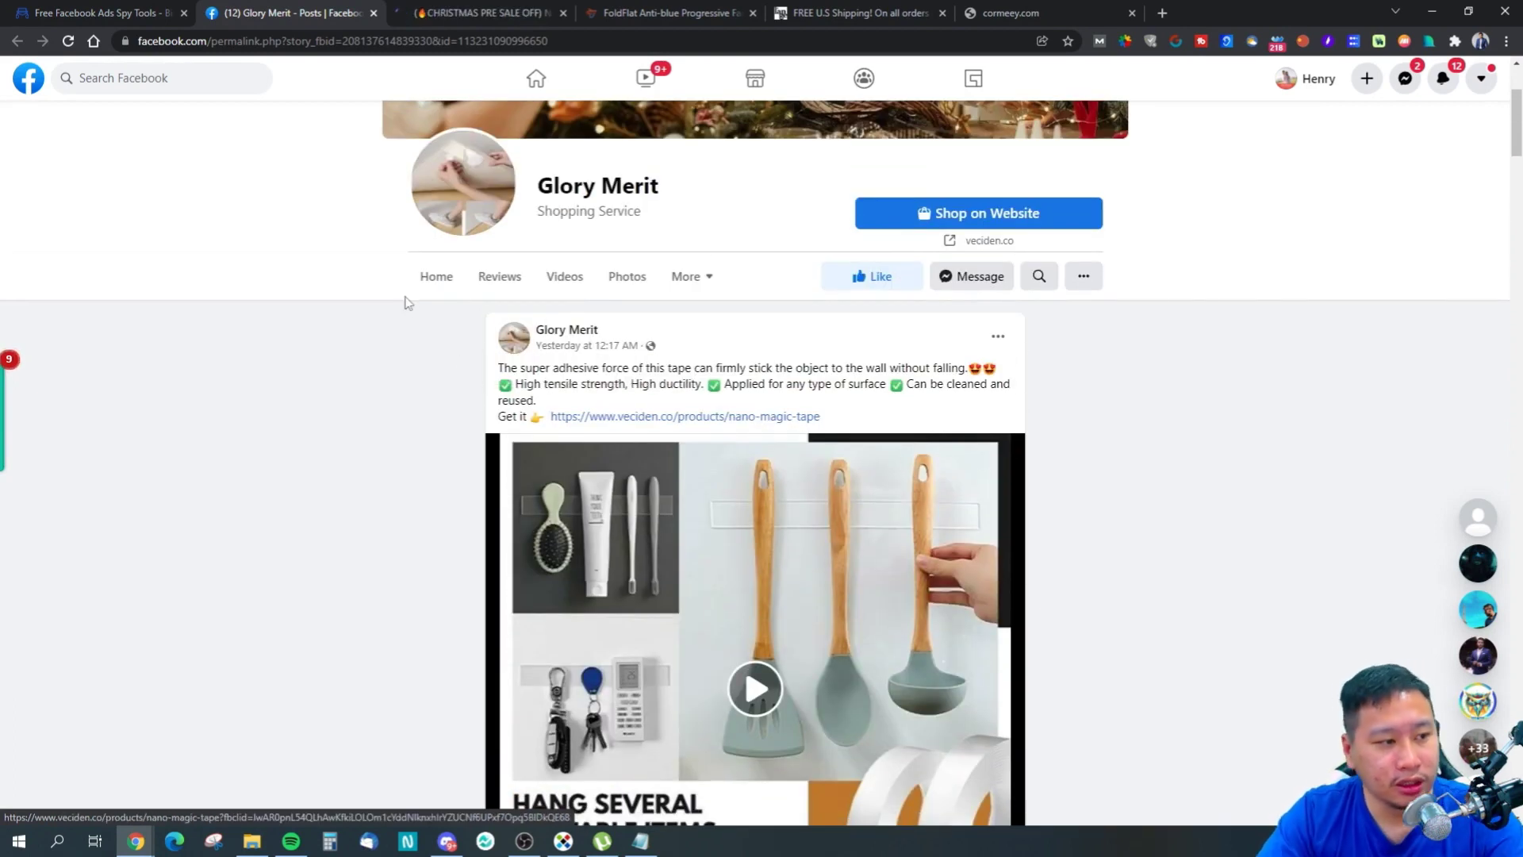
scroll(918, 594, down, 5)
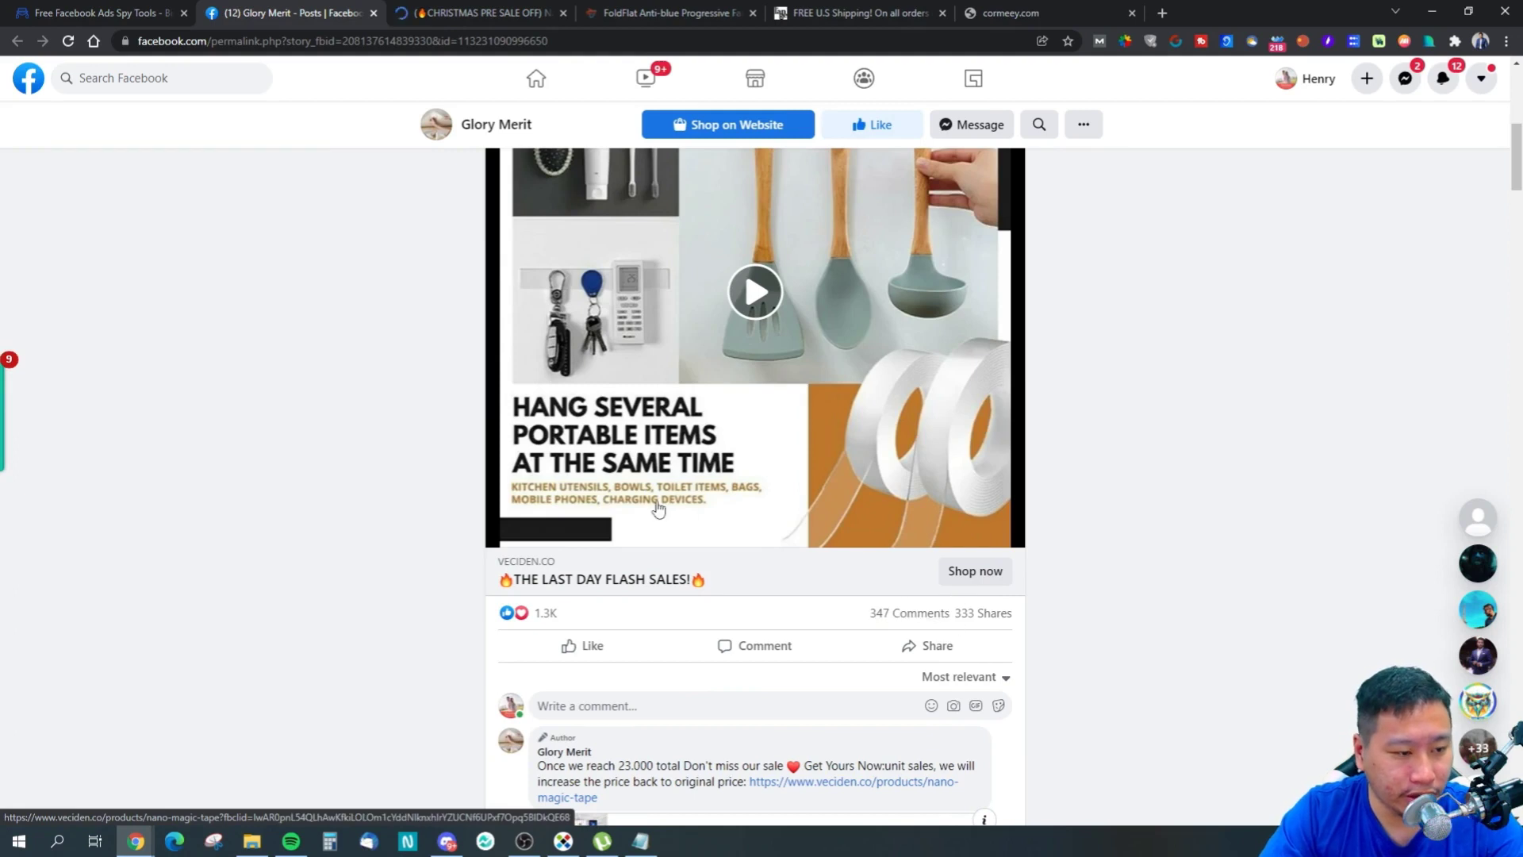
scroll(655, 508, up, 5)
click(450, 284)
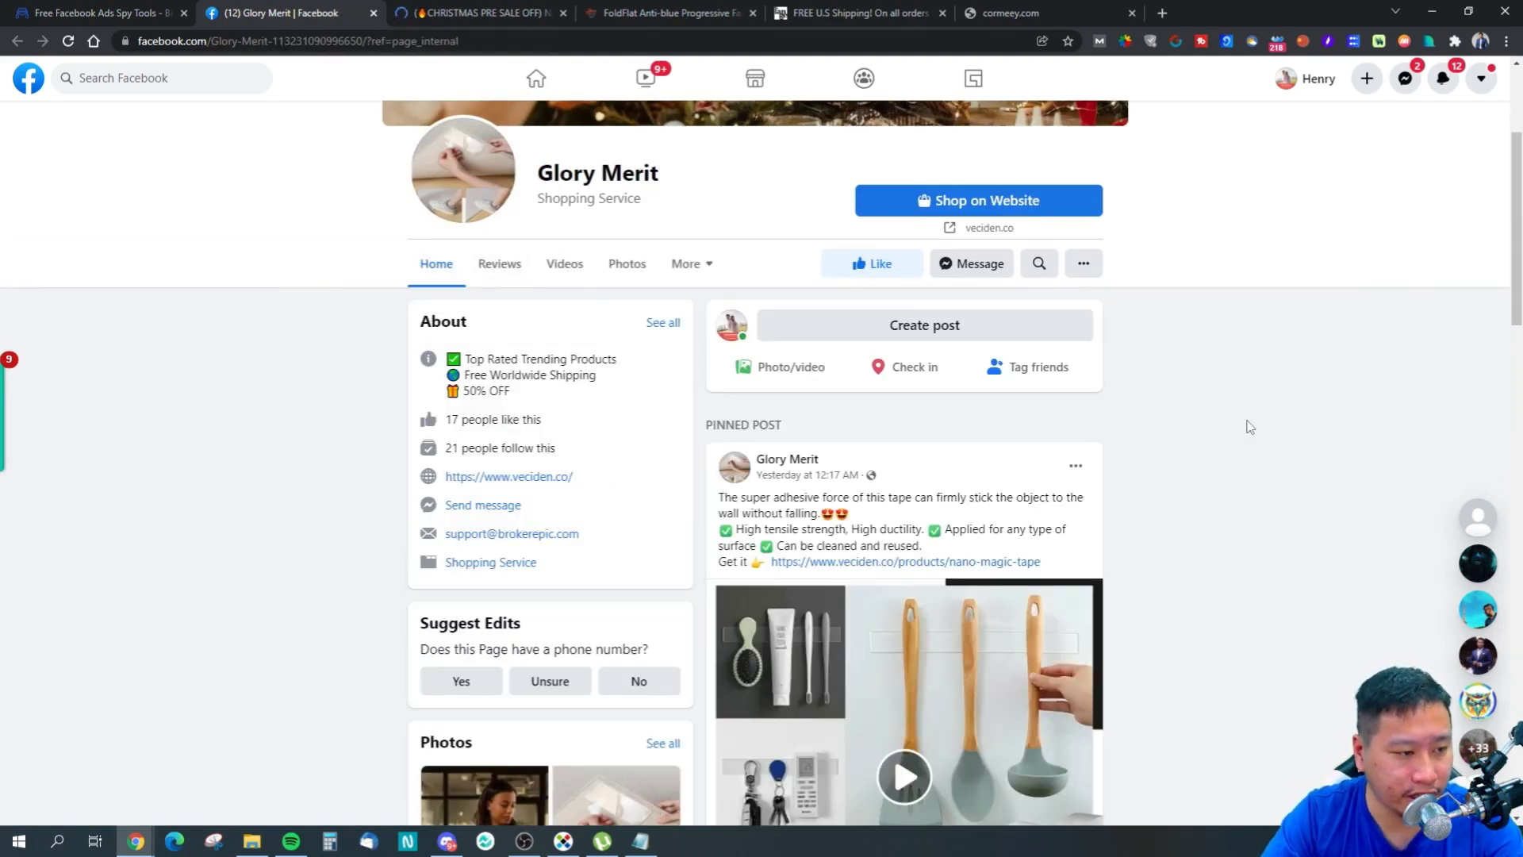
Step: Visit the veciden.co store and browse the Nano Magic Tape page ($19.99, was $39.99)
scroll(1201, 414, down, 2)
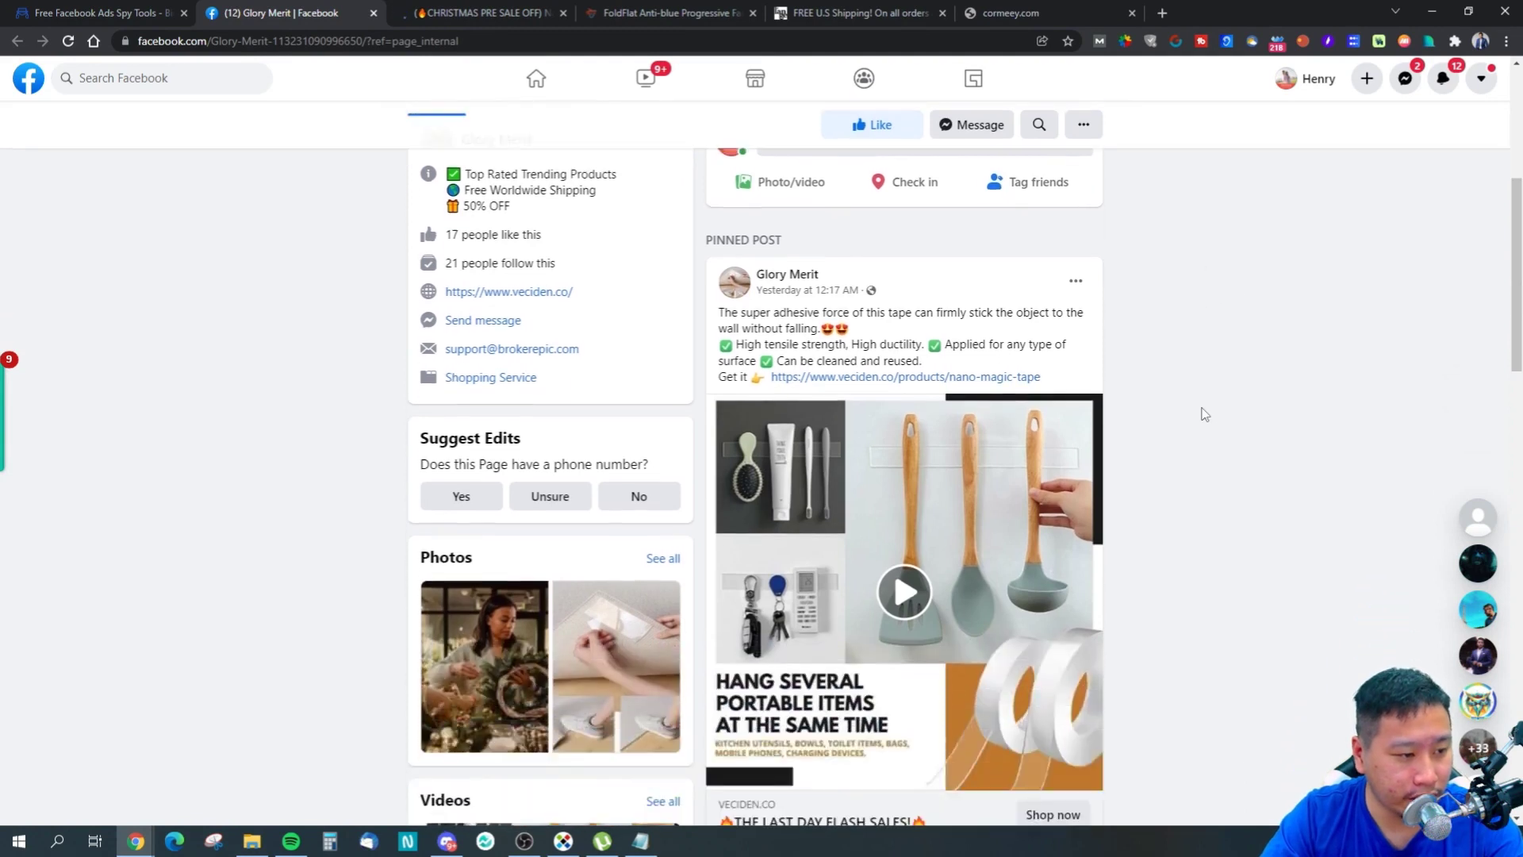
scroll(557, 335, up, 1)
click(538, 400)
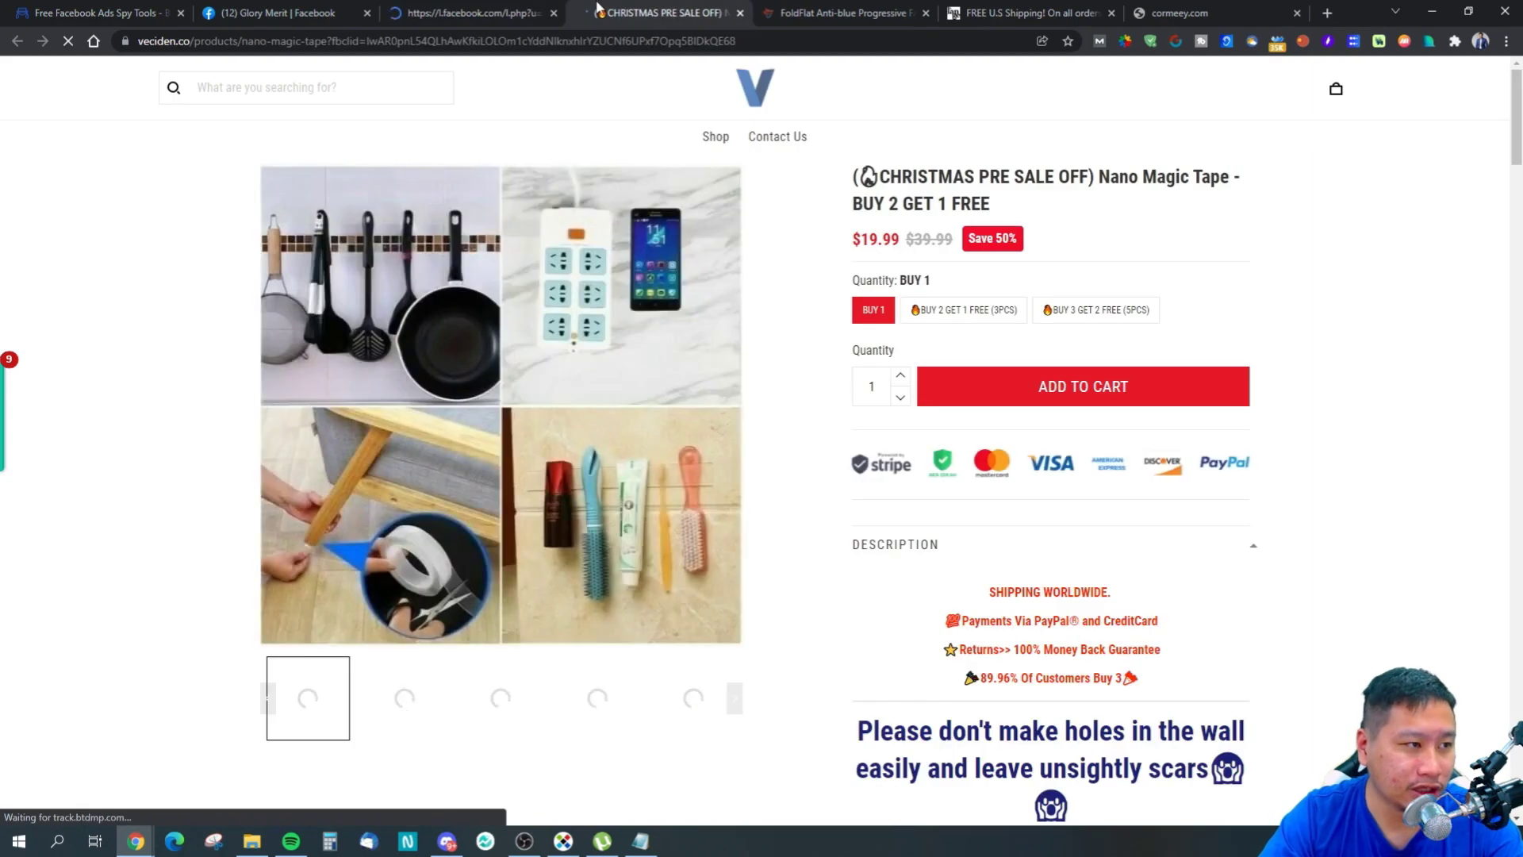
scroll(1129, 554, down, 4)
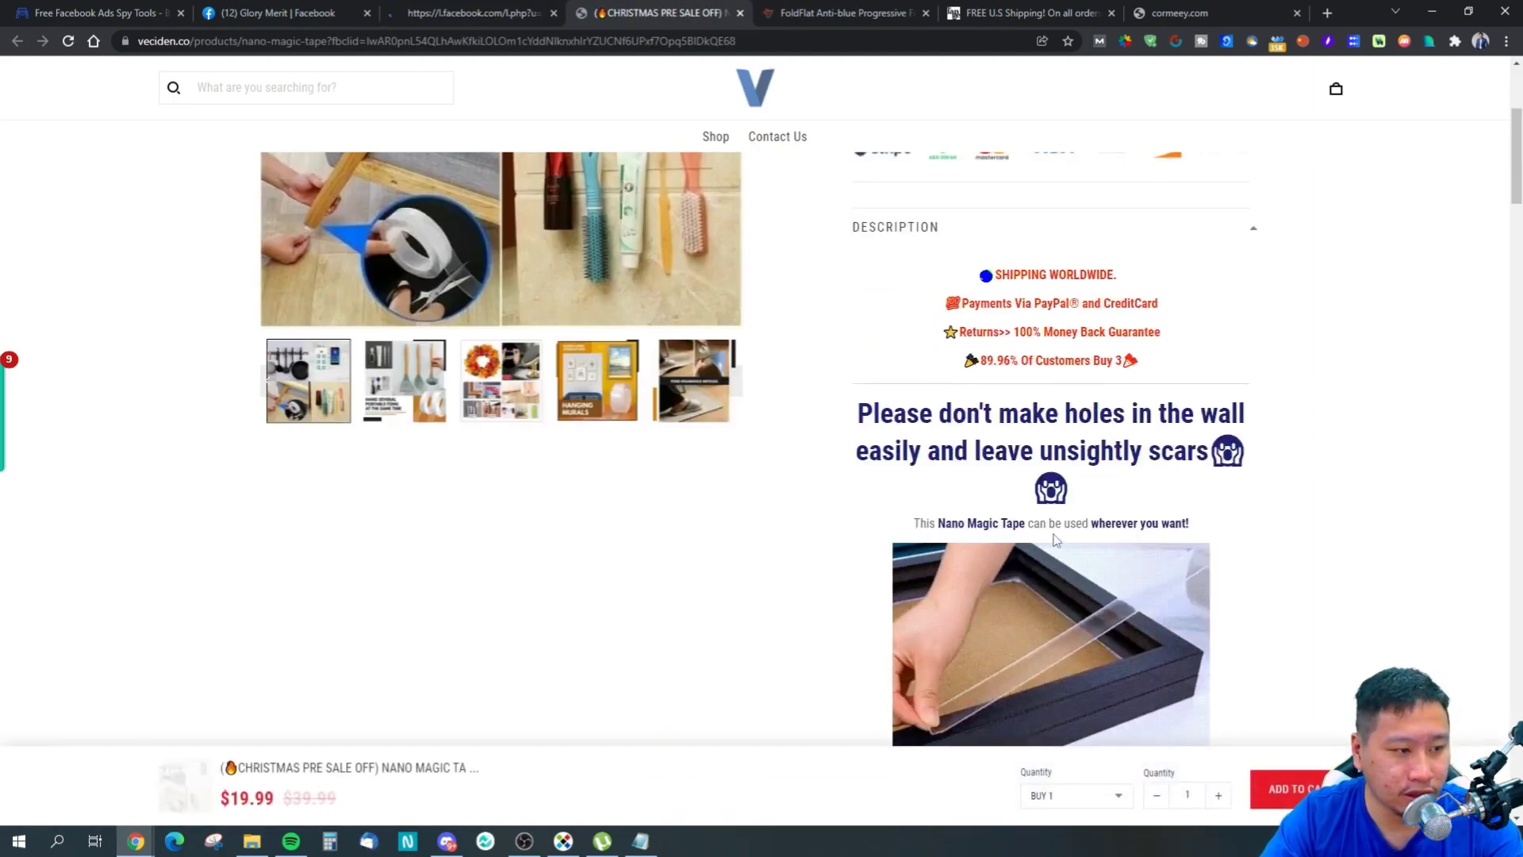
scroll(1111, 587, down, 10)
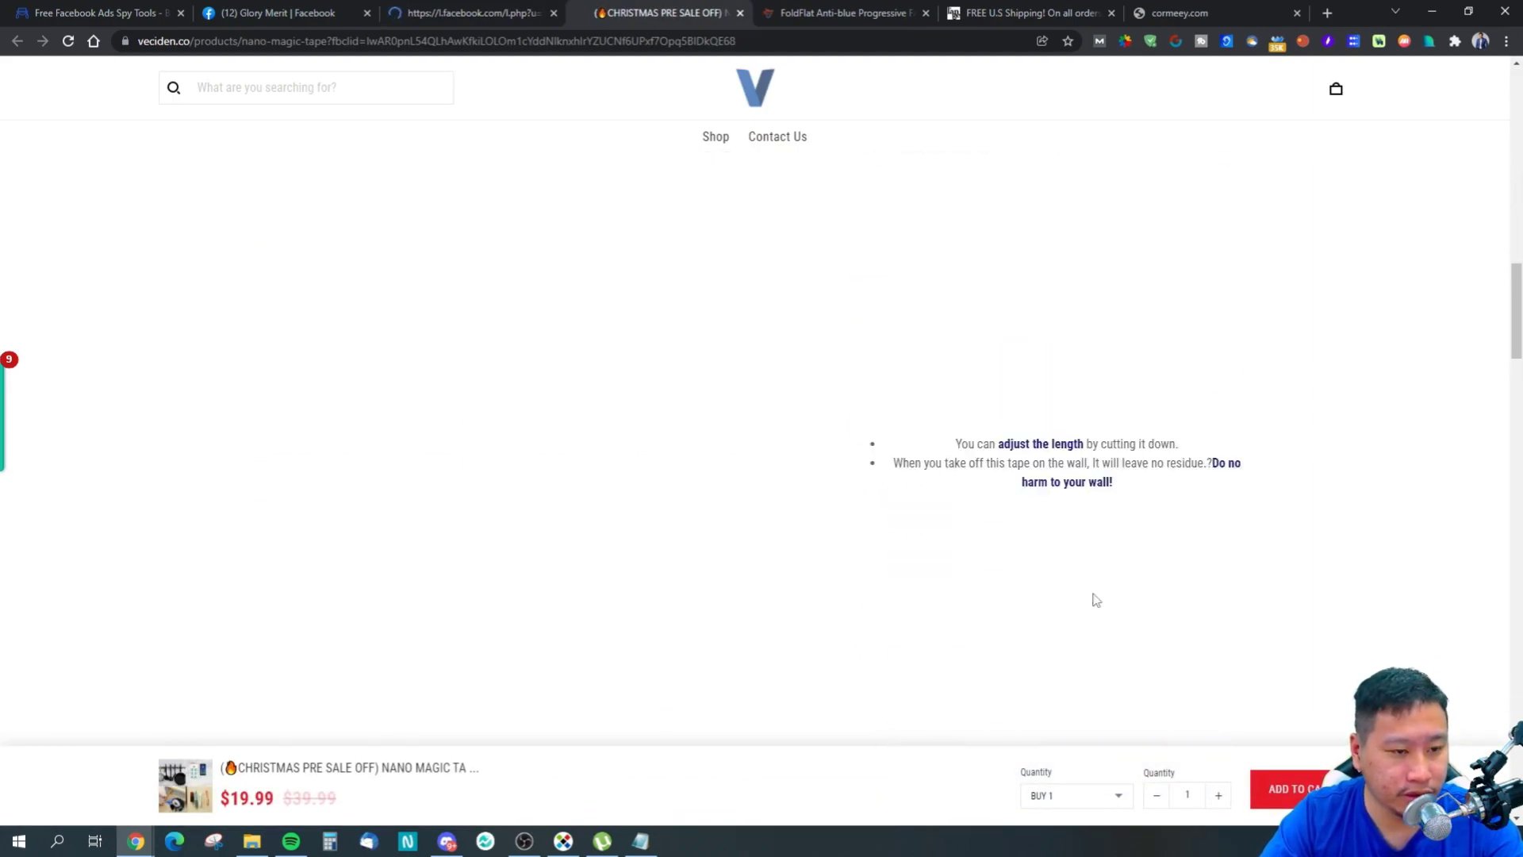
drag(1515, 279, 1469, 774)
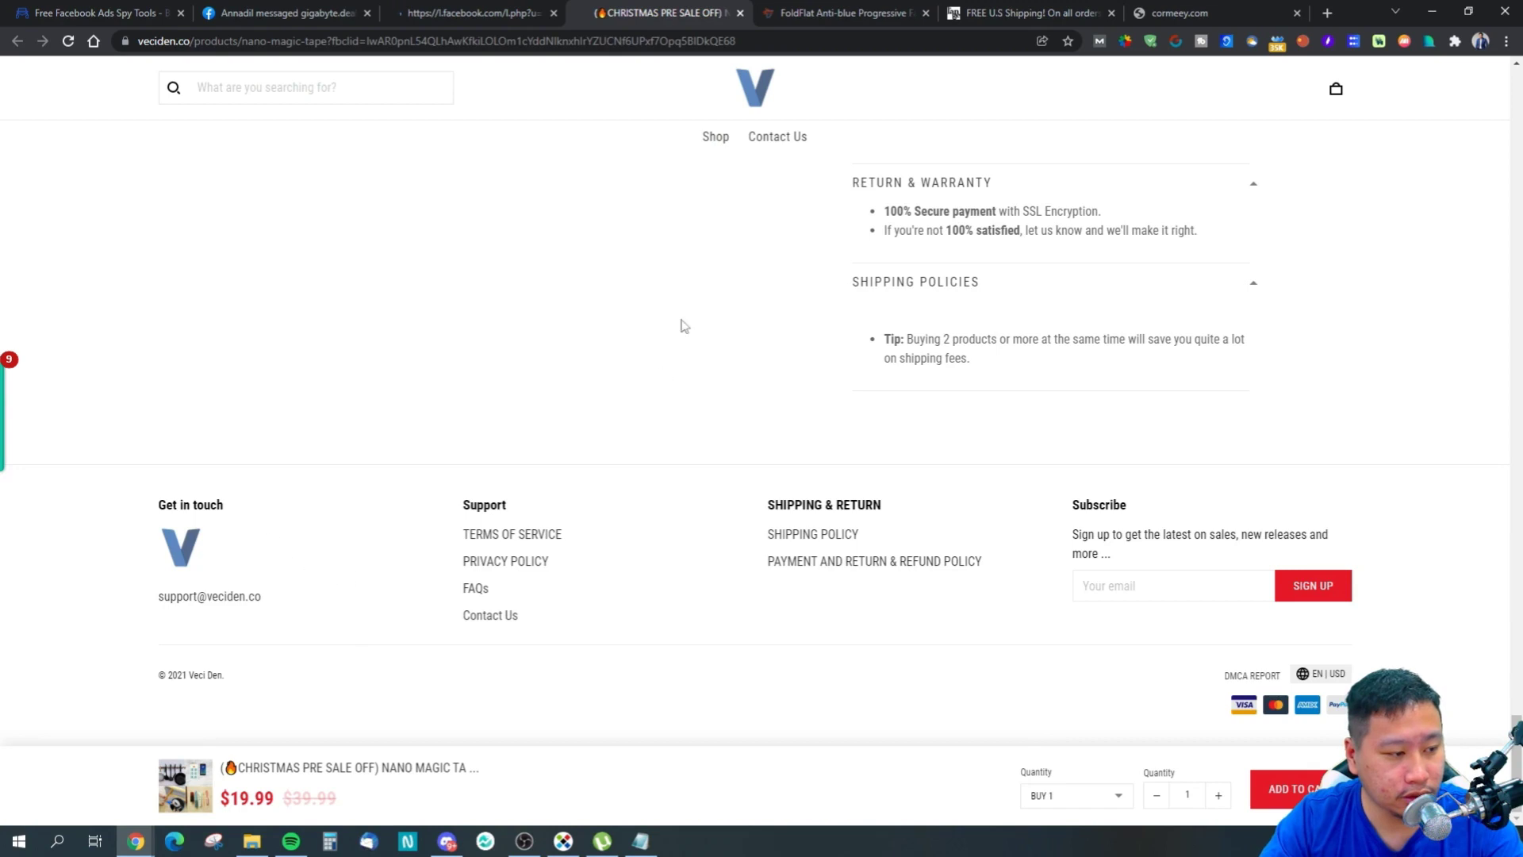
Step: Close the Facebook redirect and store tabs and return to the BigSpy tab
click(456, 10)
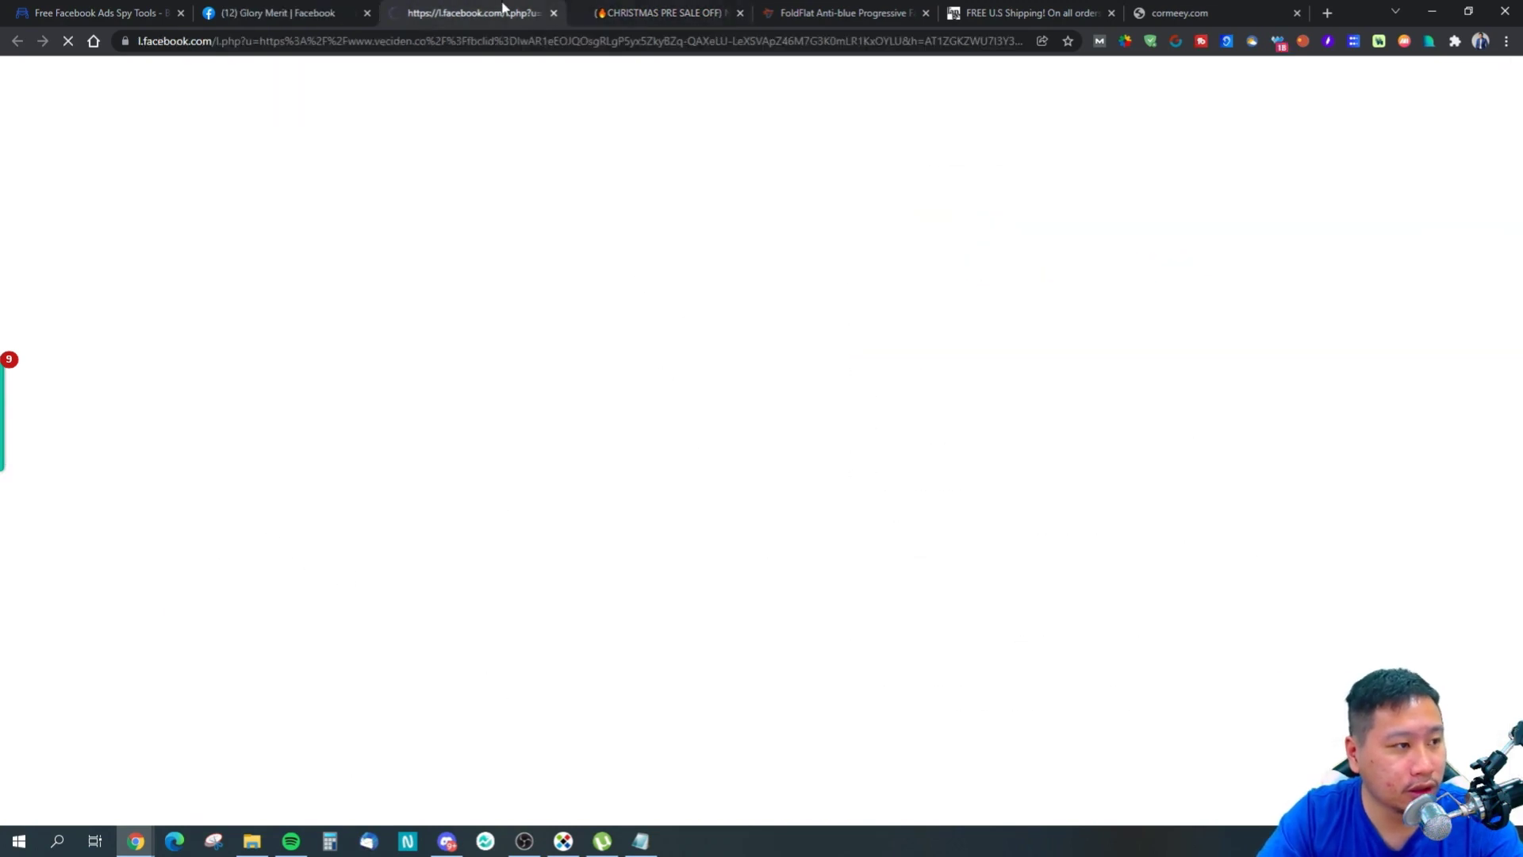
click(554, 13)
click(554, 13)
click(273, 13)
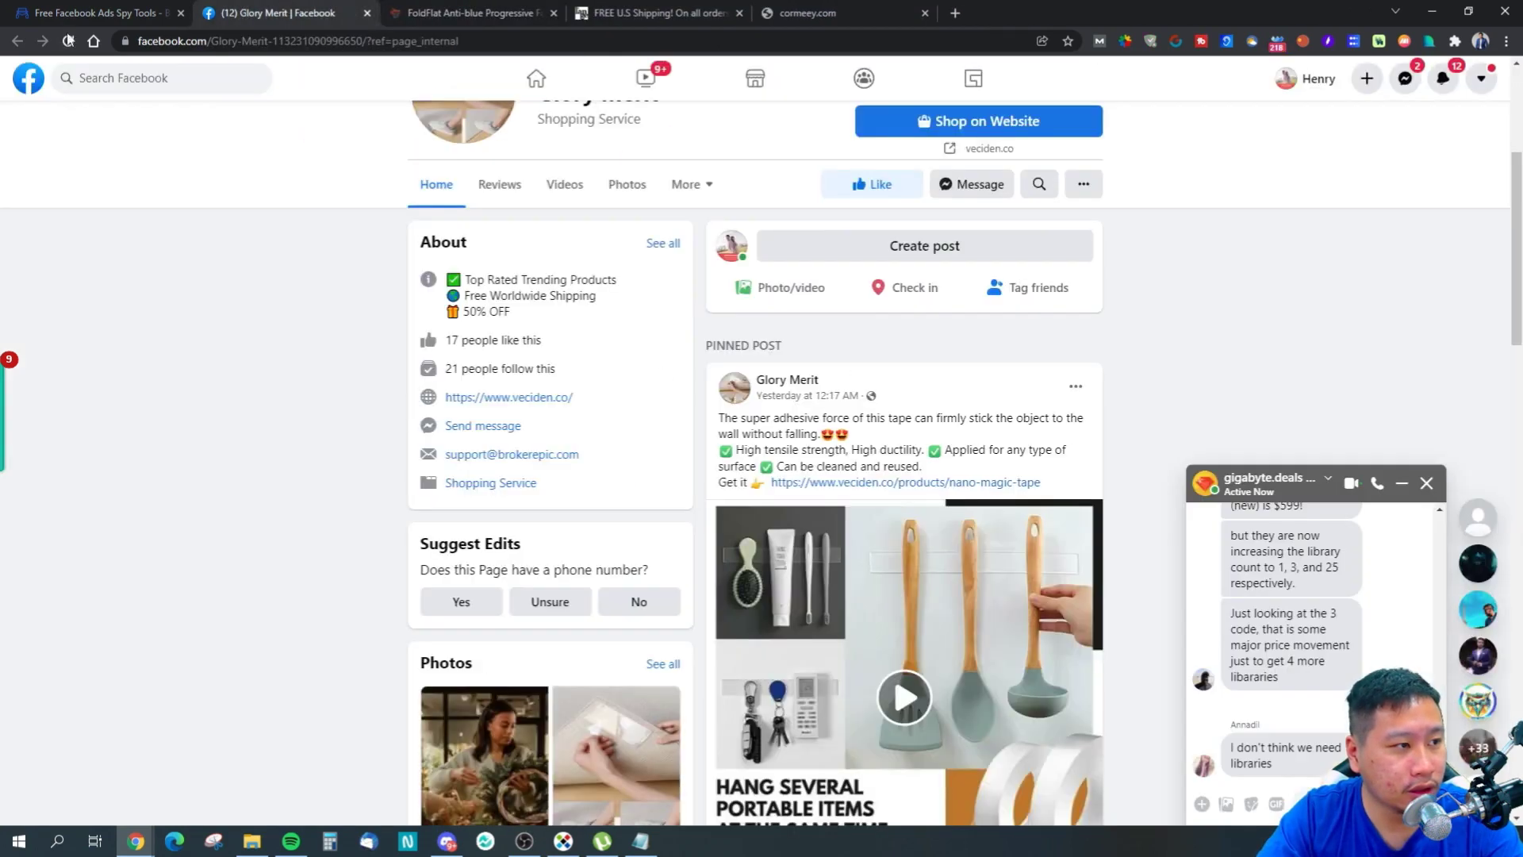
click(62, 13)
click(203, 11)
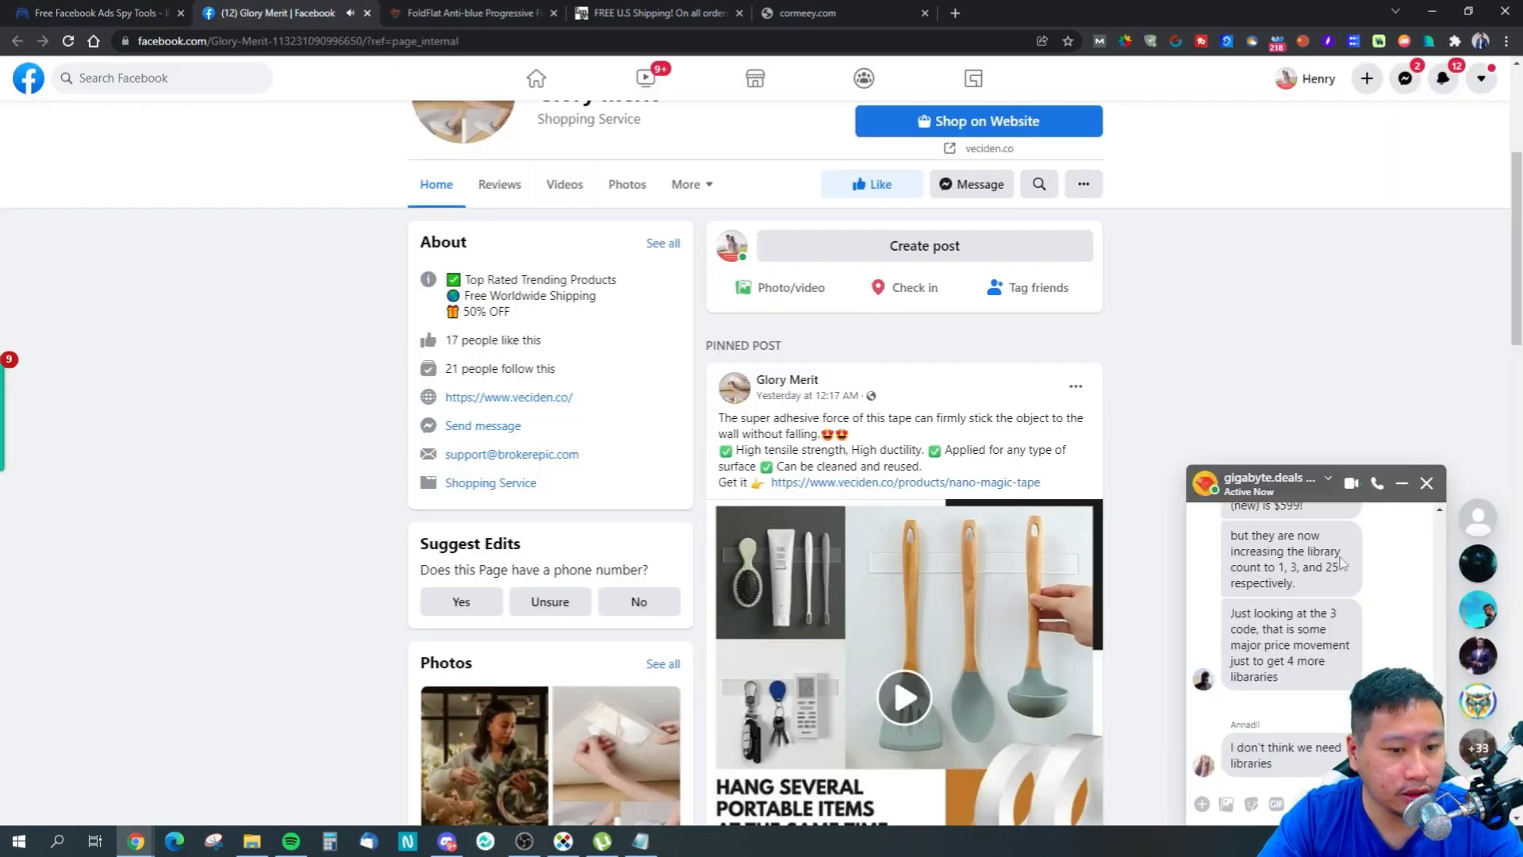
Step: Close the incredibleselling ad details and scroll down the ad results
click(22, 10)
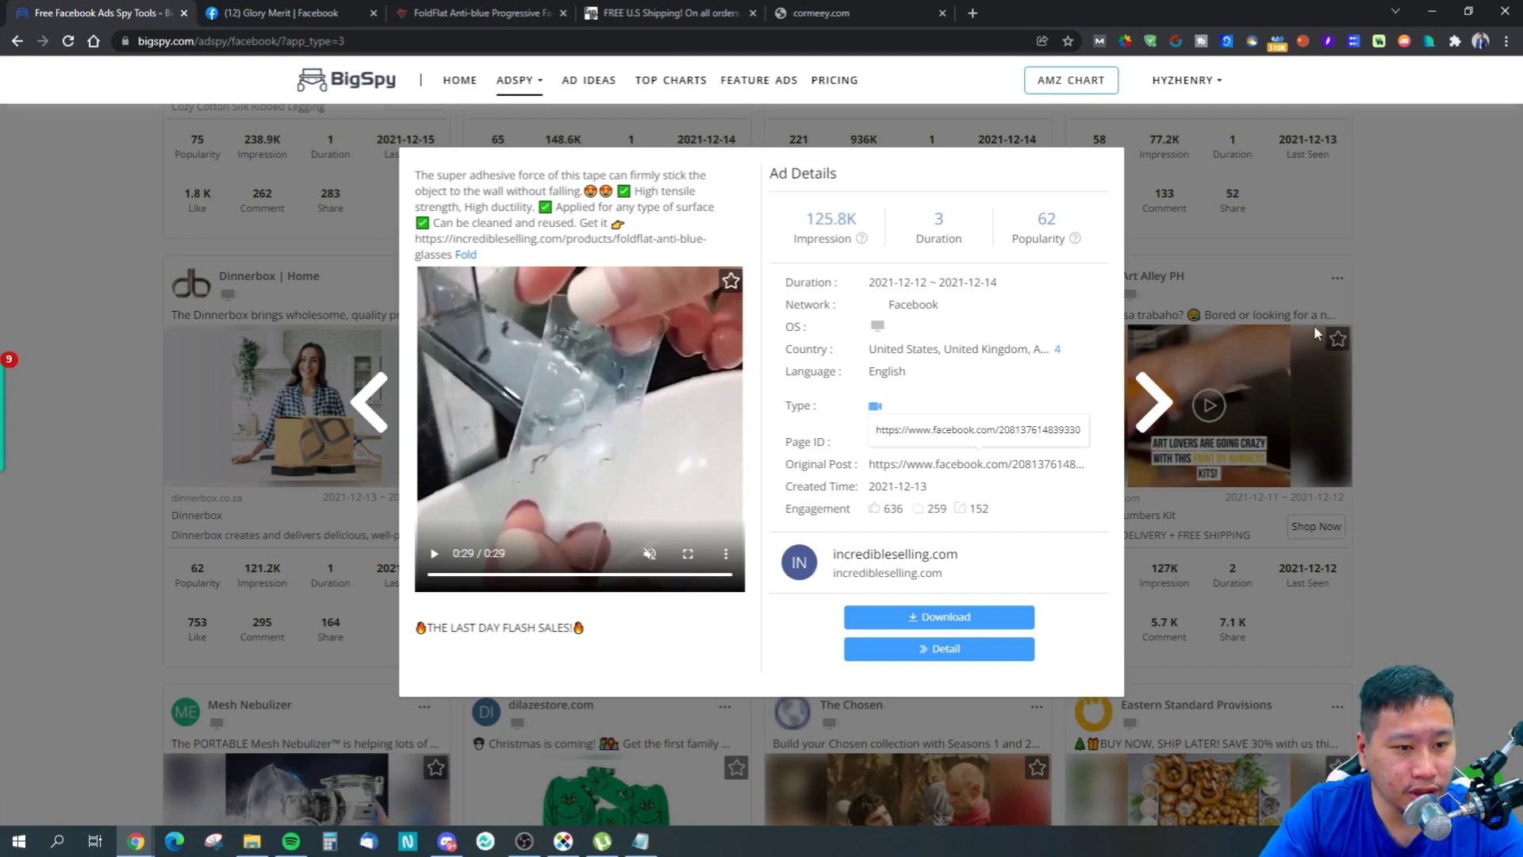
click(1436, 296)
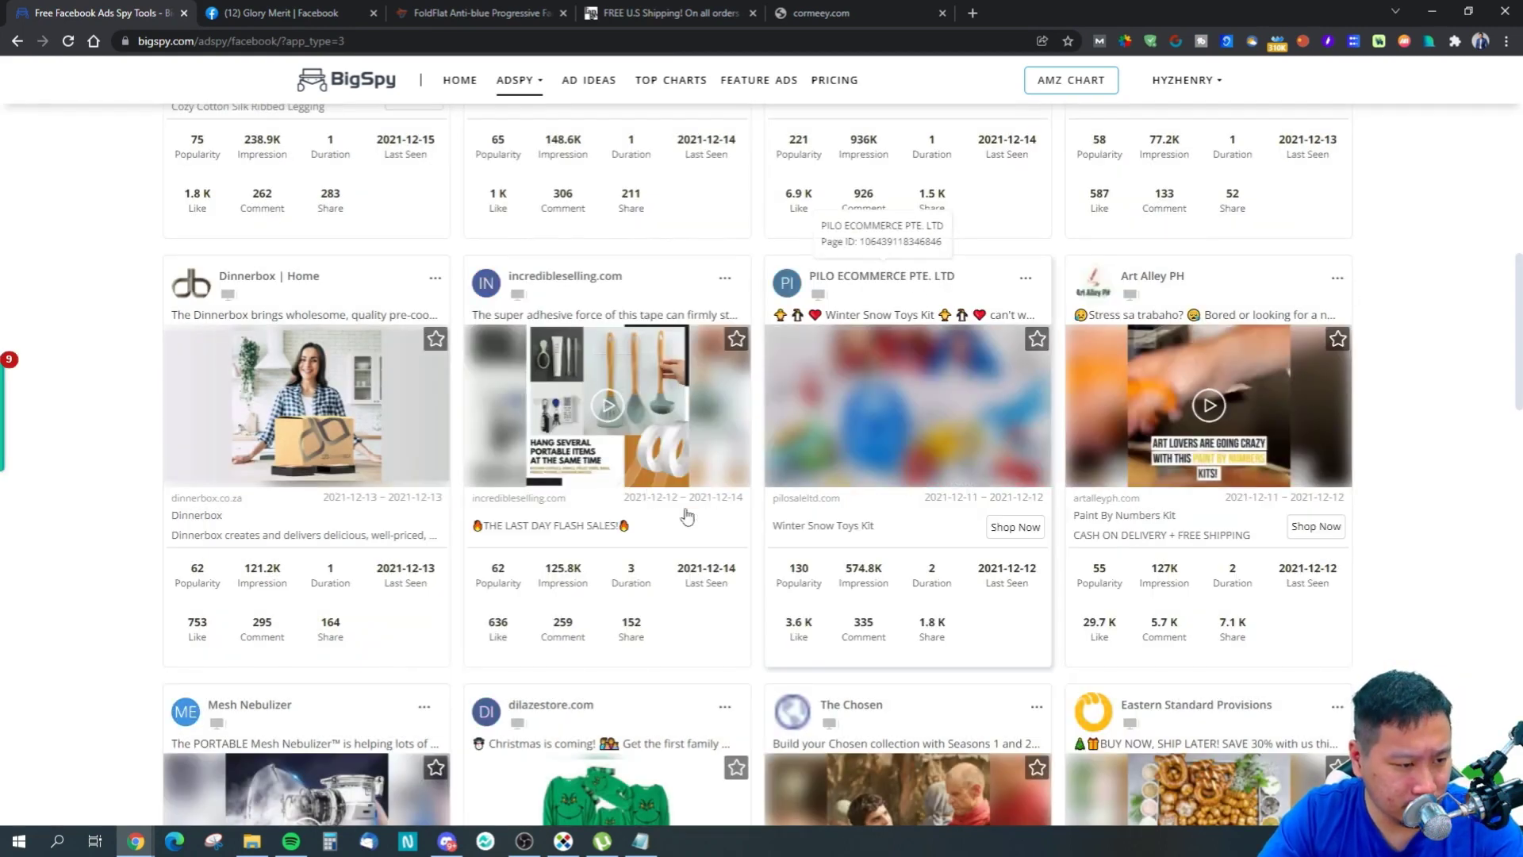
scroll(1403, 464, down, 10)
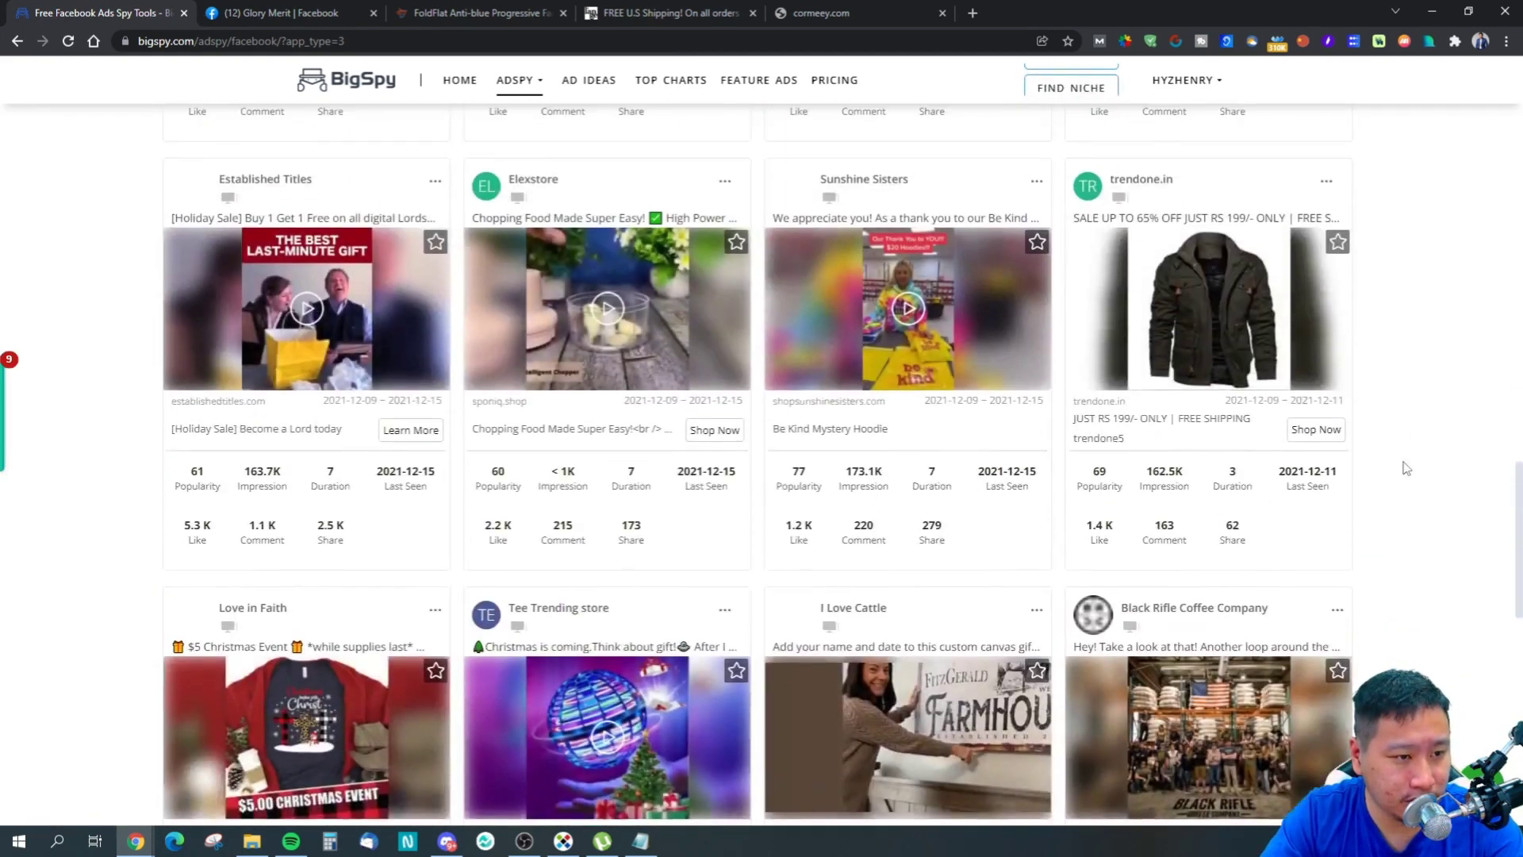
scroll(1405, 468, up, 2)
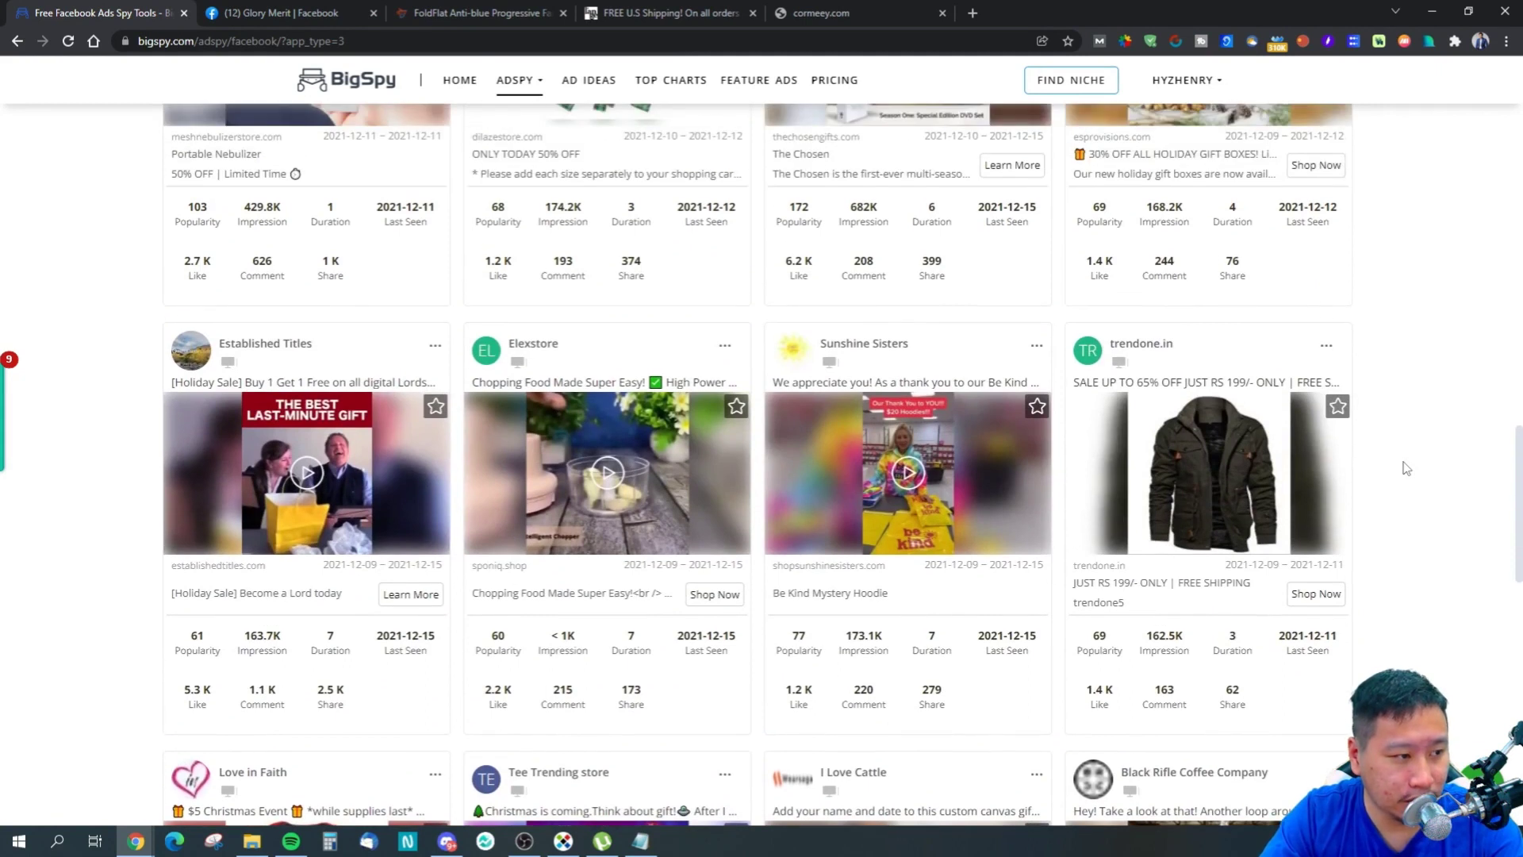
scroll(1405, 468, down, 5)
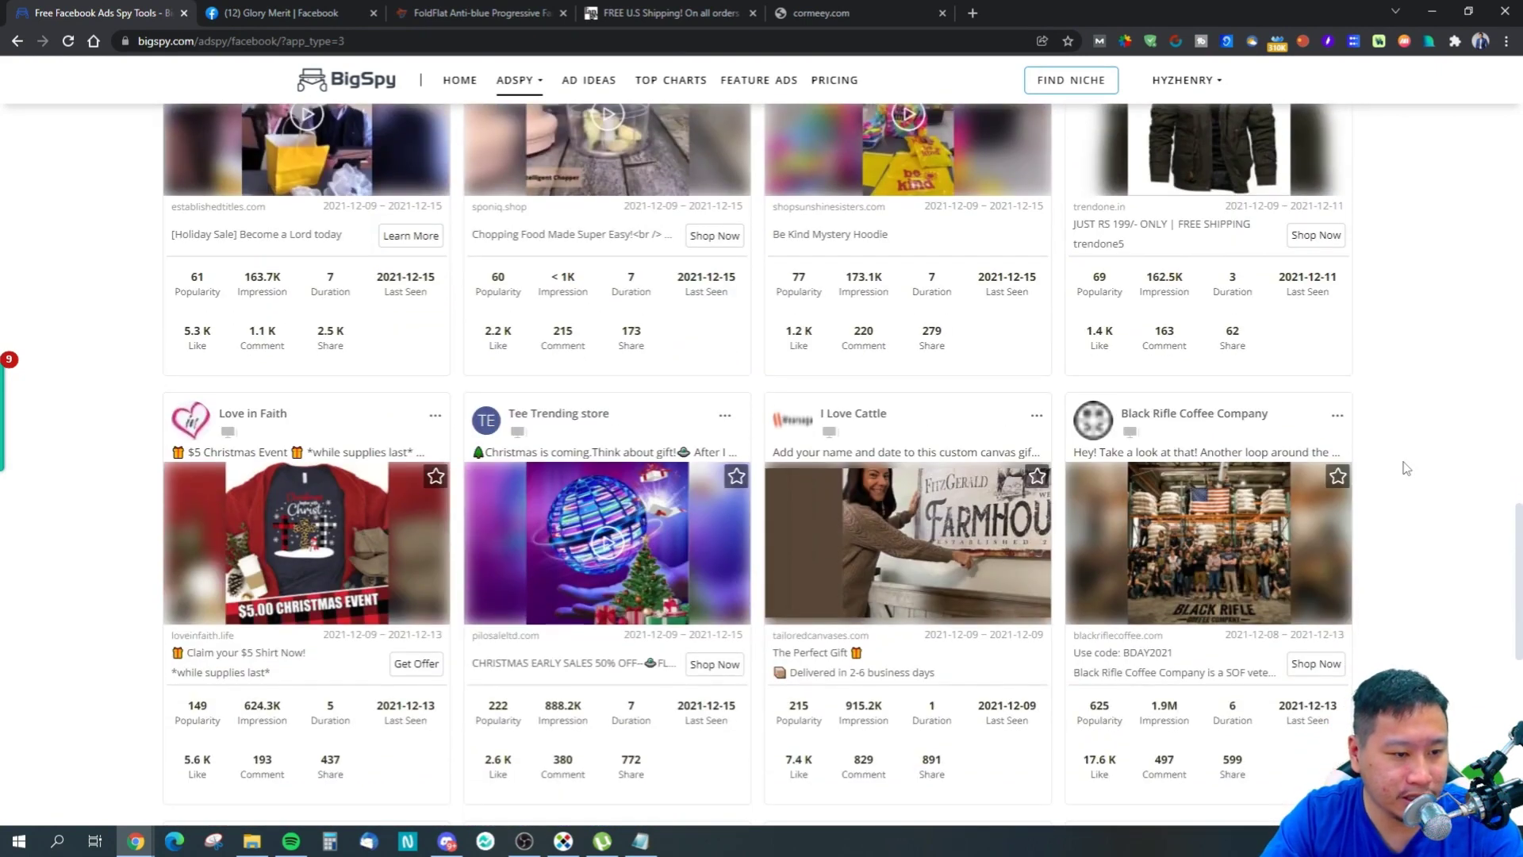
scroll(1405, 468, down, 5)
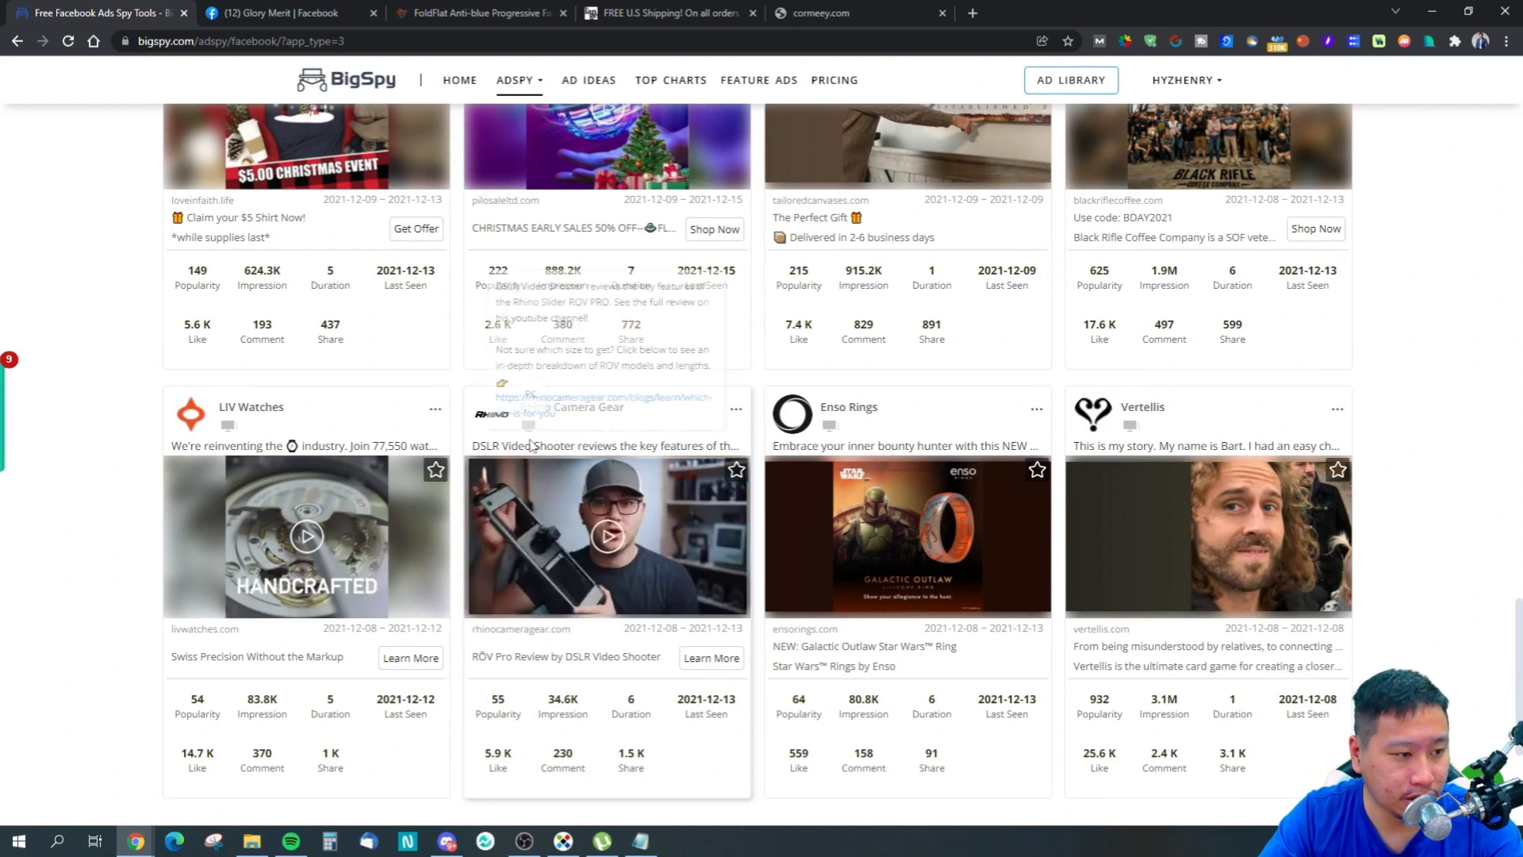
Step: Preview the Rhino Camera Gear ROV Pro video ad muted, skimming ahead through the video
click(676, 593)
click(650, 490)
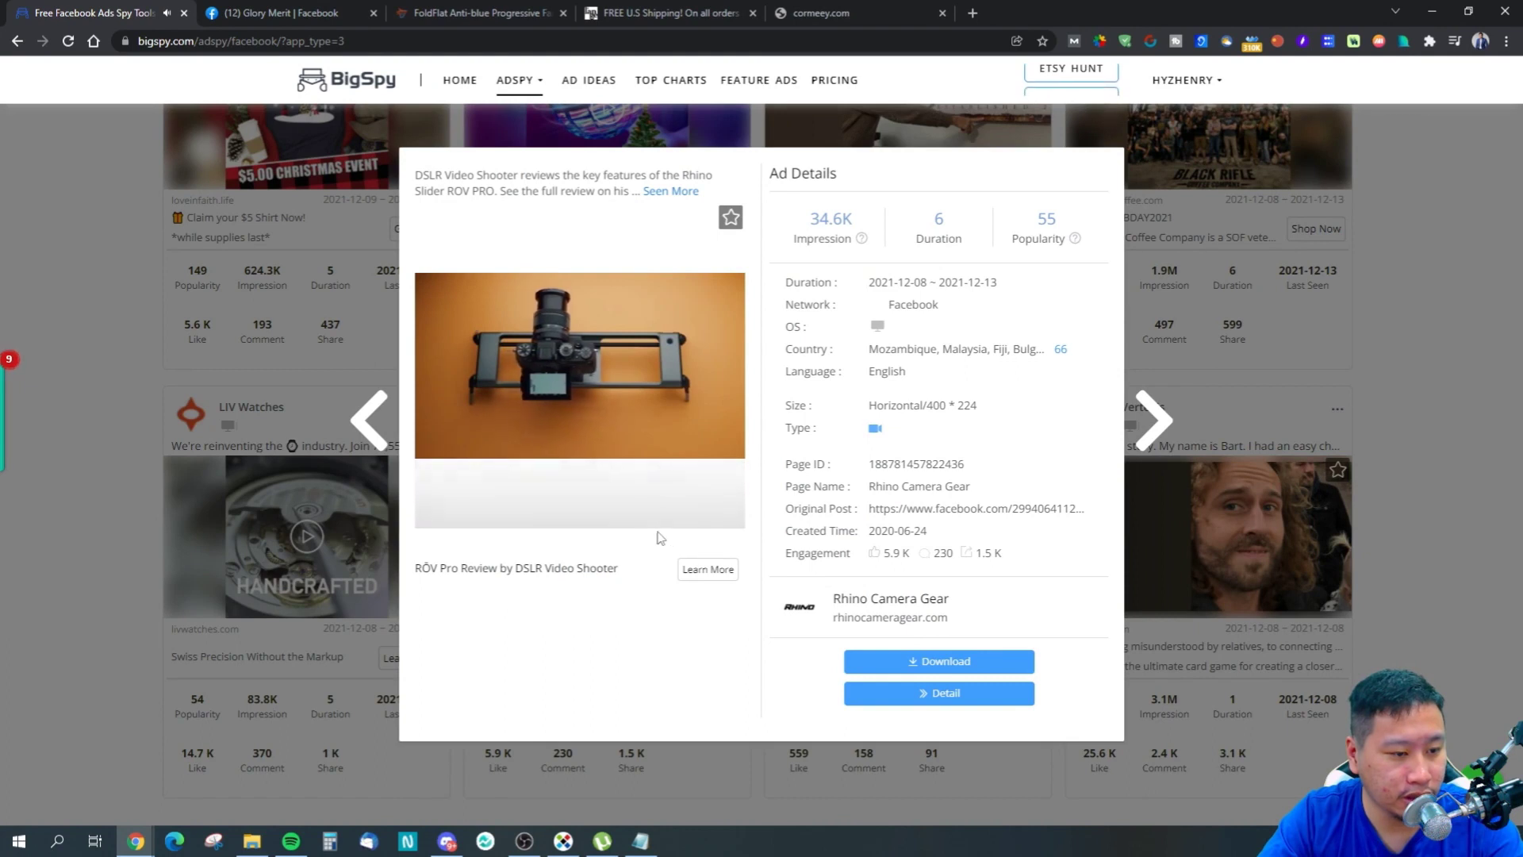
click(470, 511)
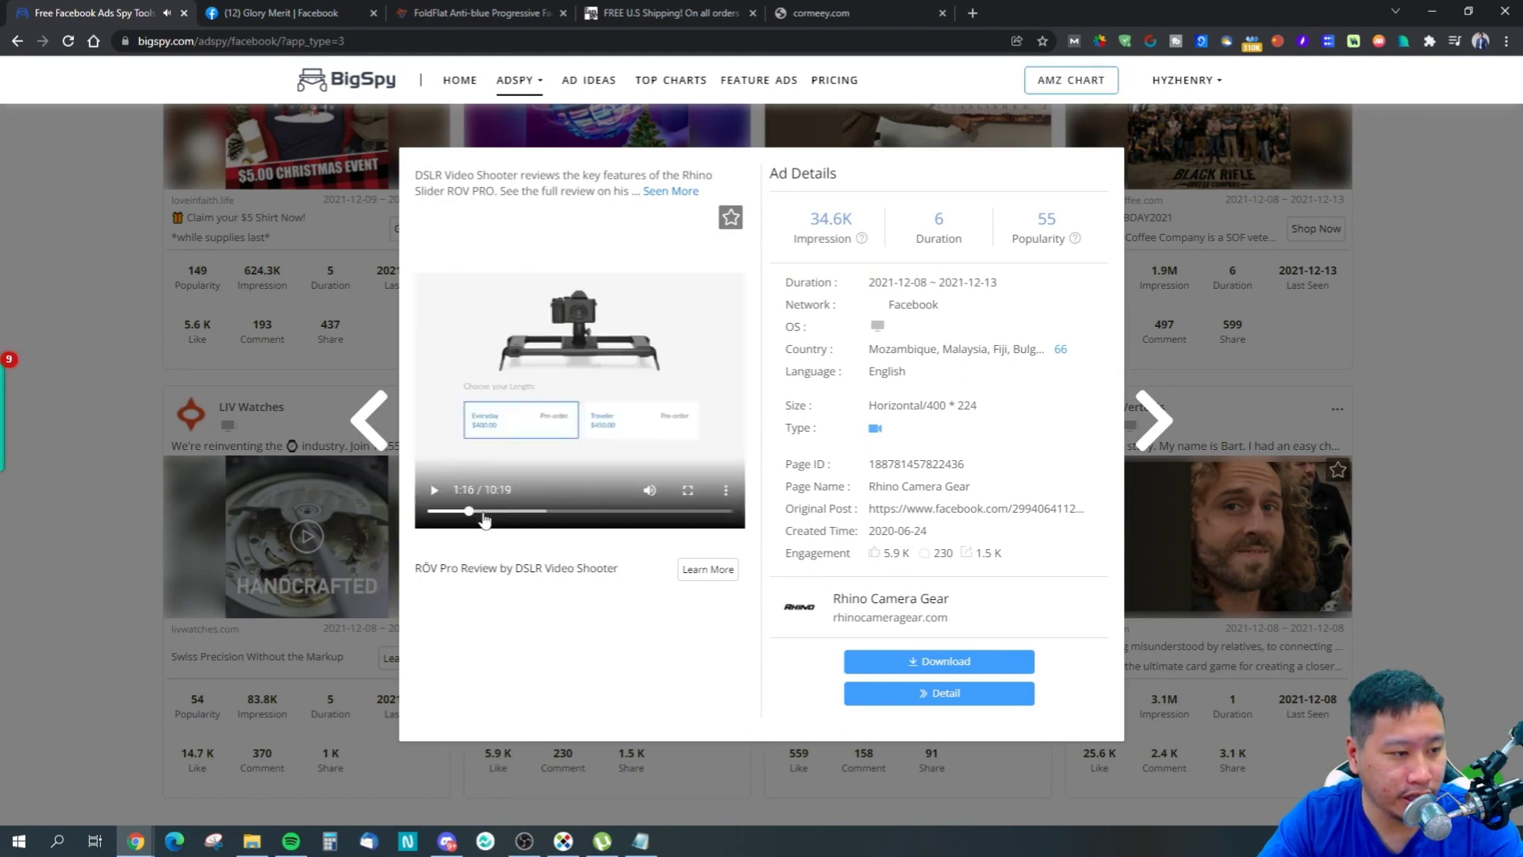
drag(484, 517, 718, 514)
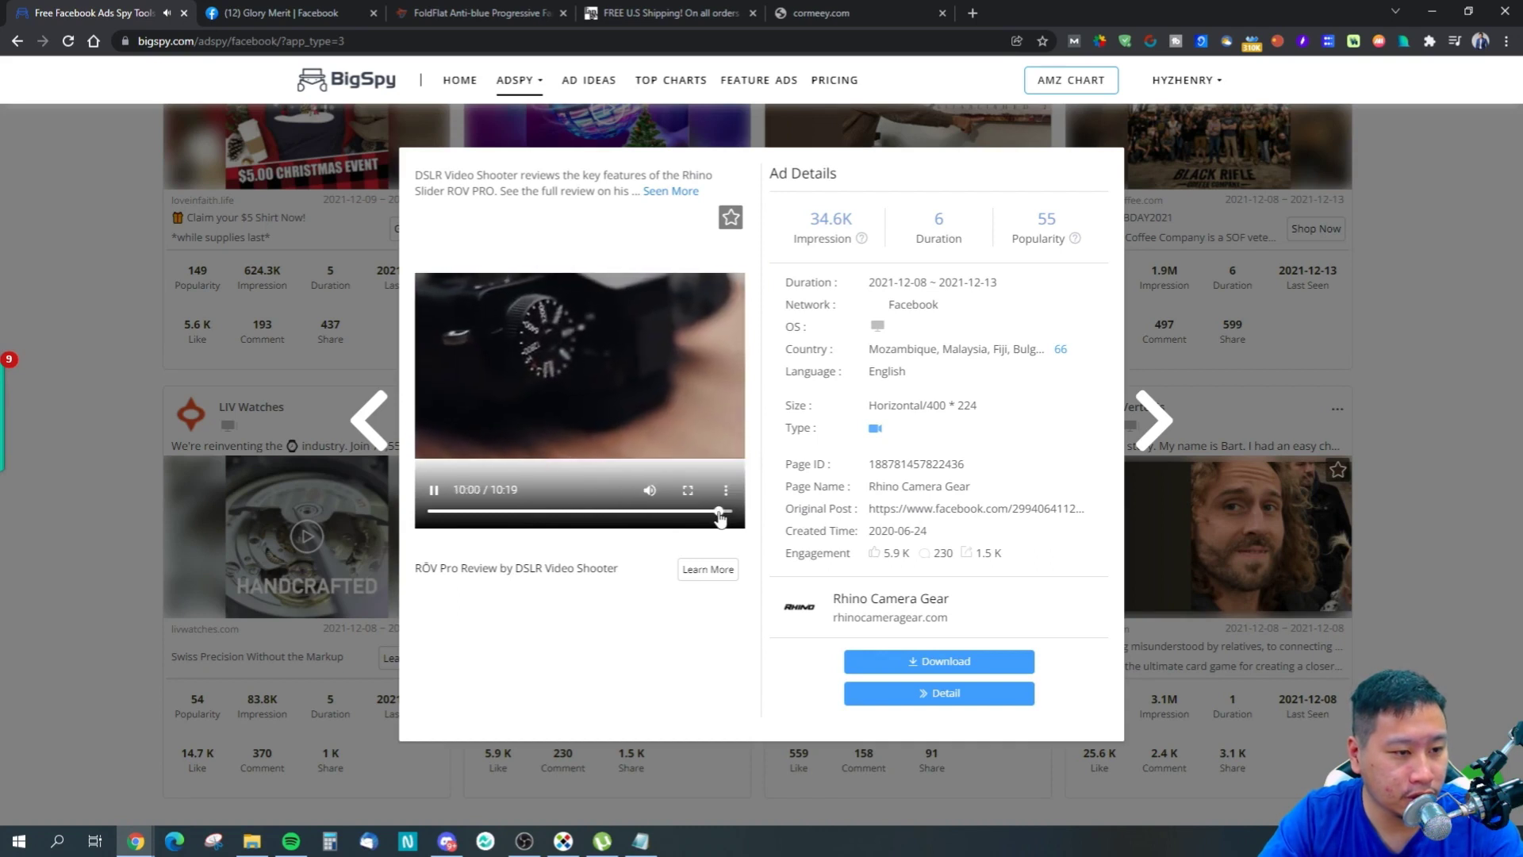
Step: Close the Rhino Camera Gear ad and preview the LIV Watches video ad muted, skimming forward
click(1412, 512)
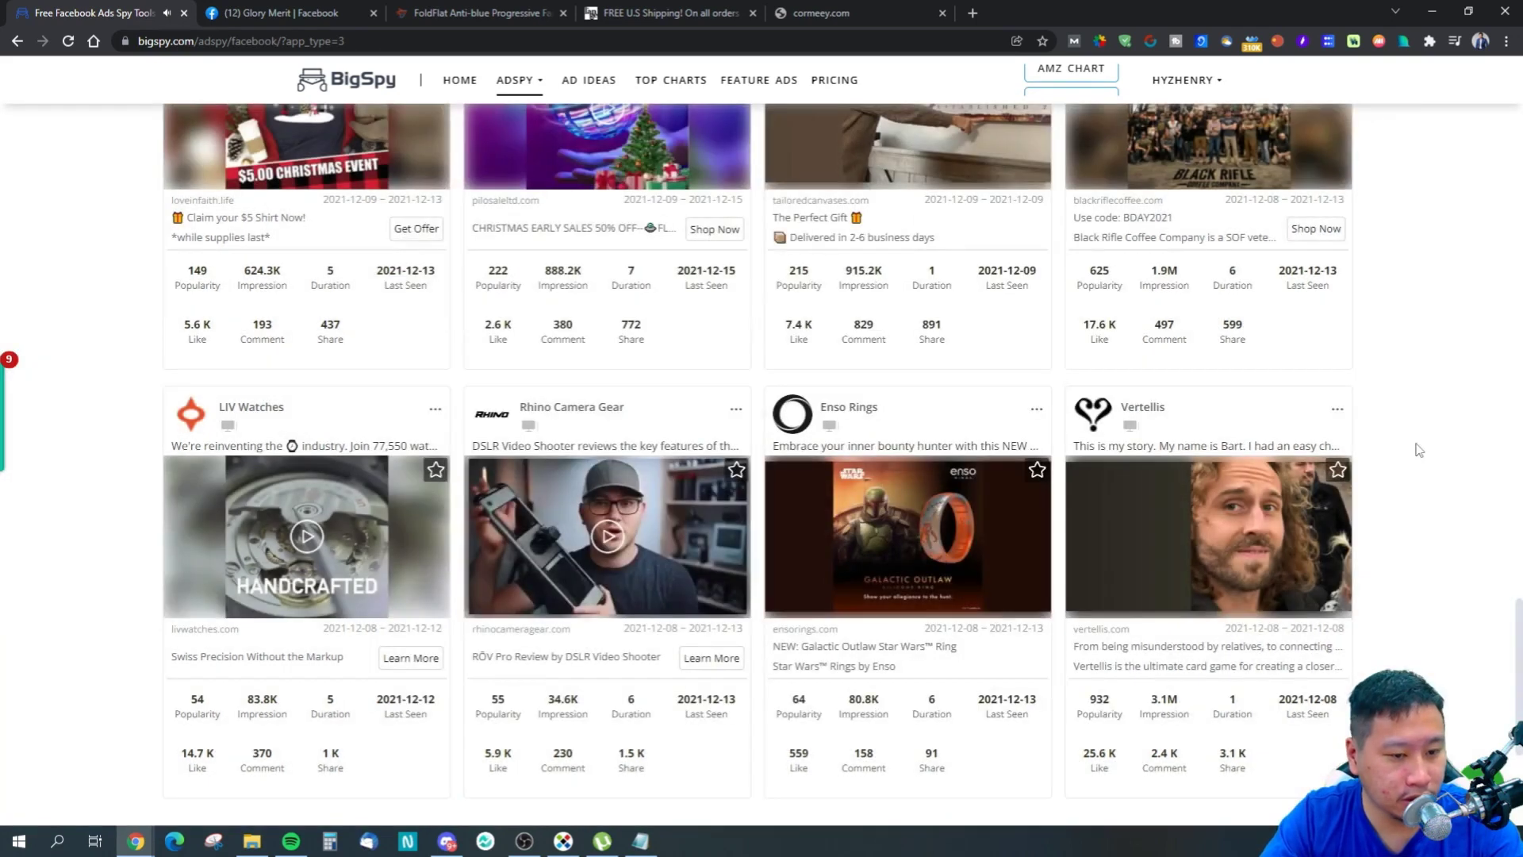
scroll(1412, 512, down, 2)
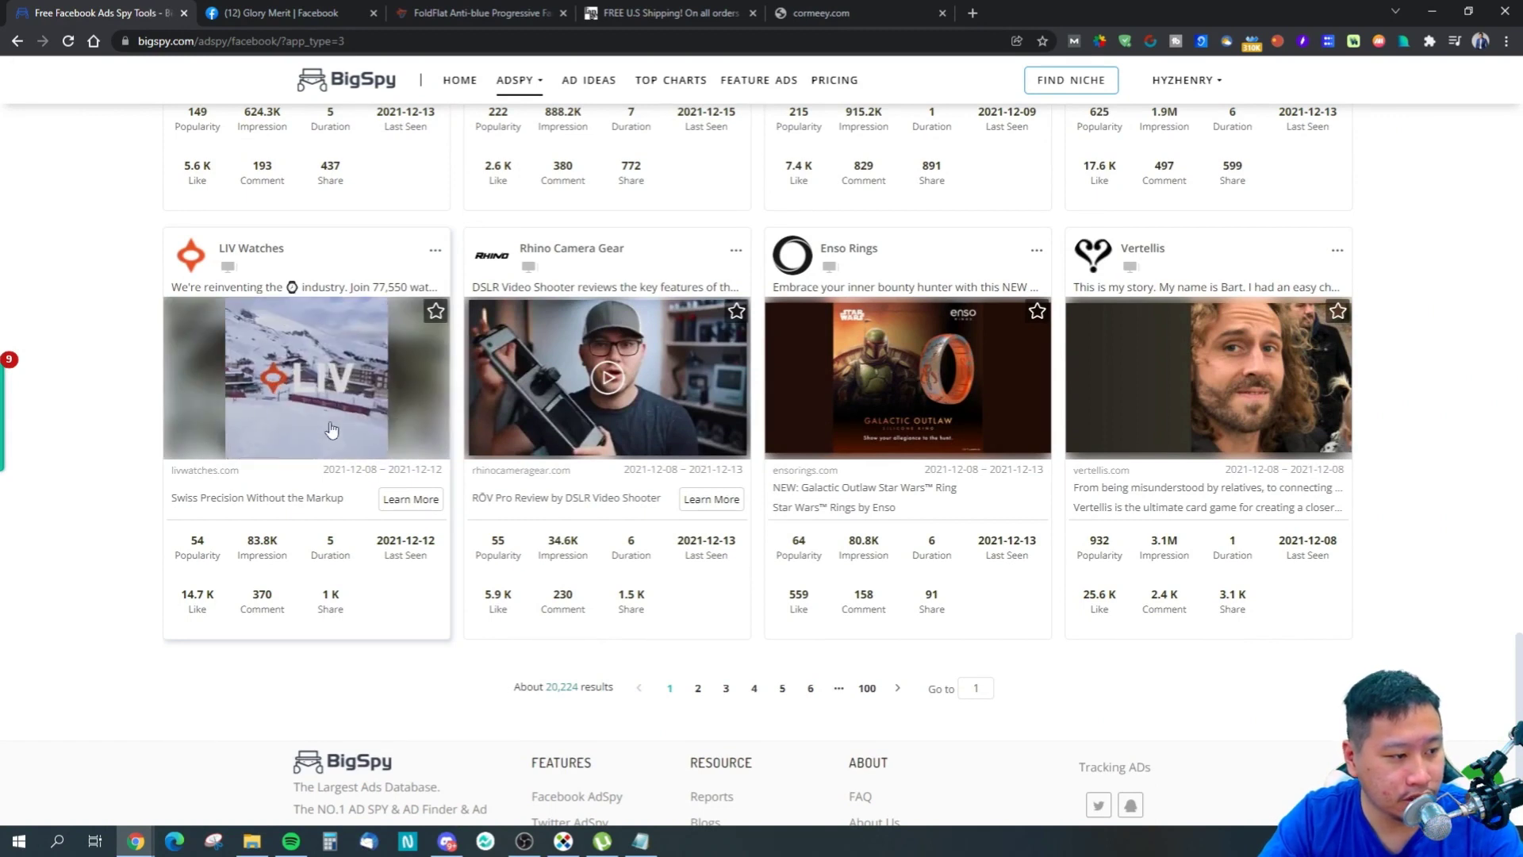
click(331, 429)
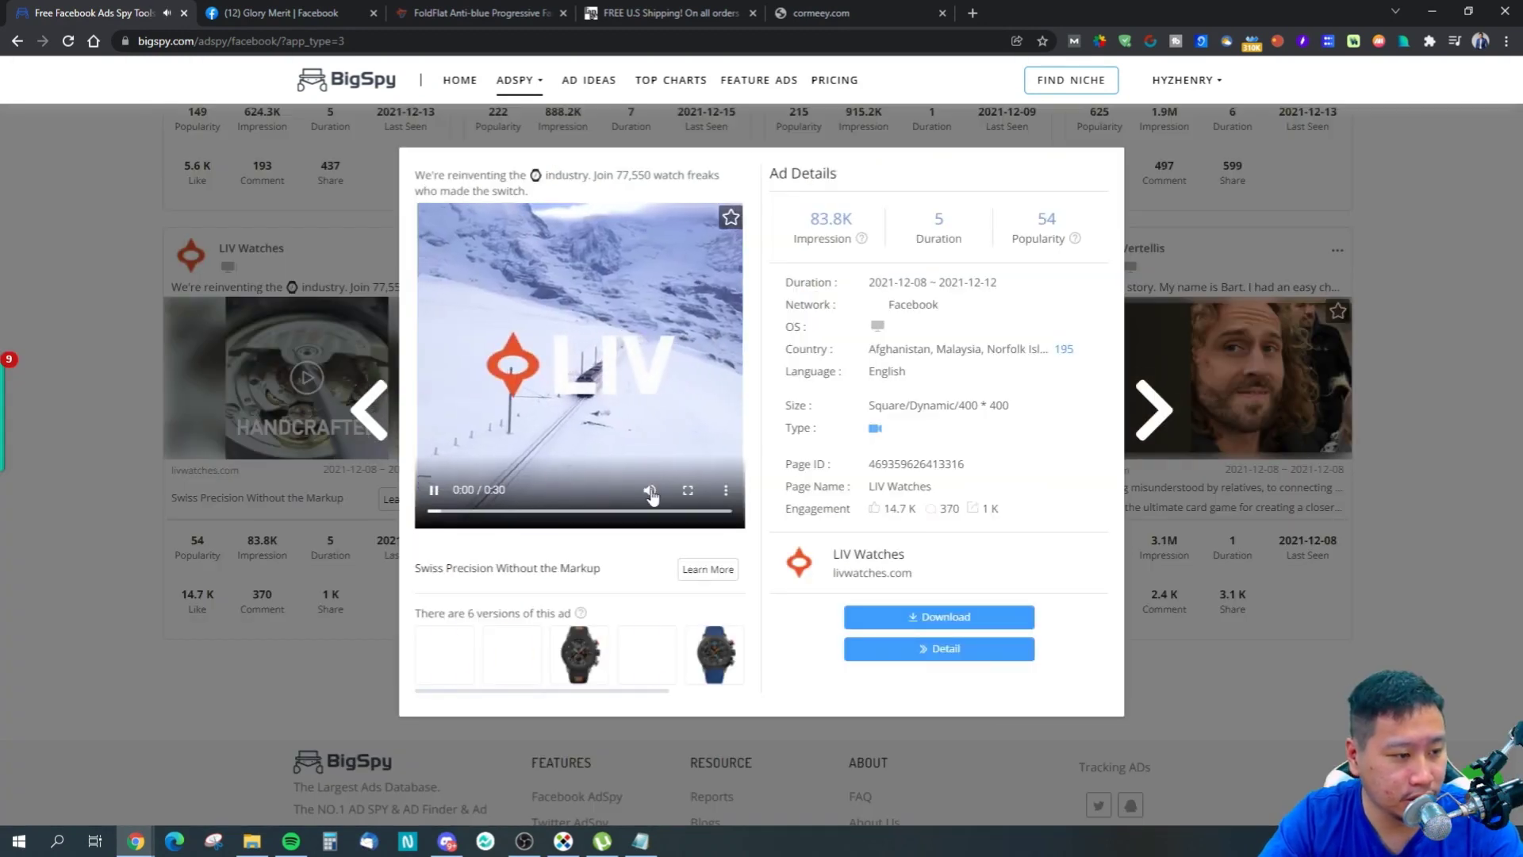
click(649, 490)
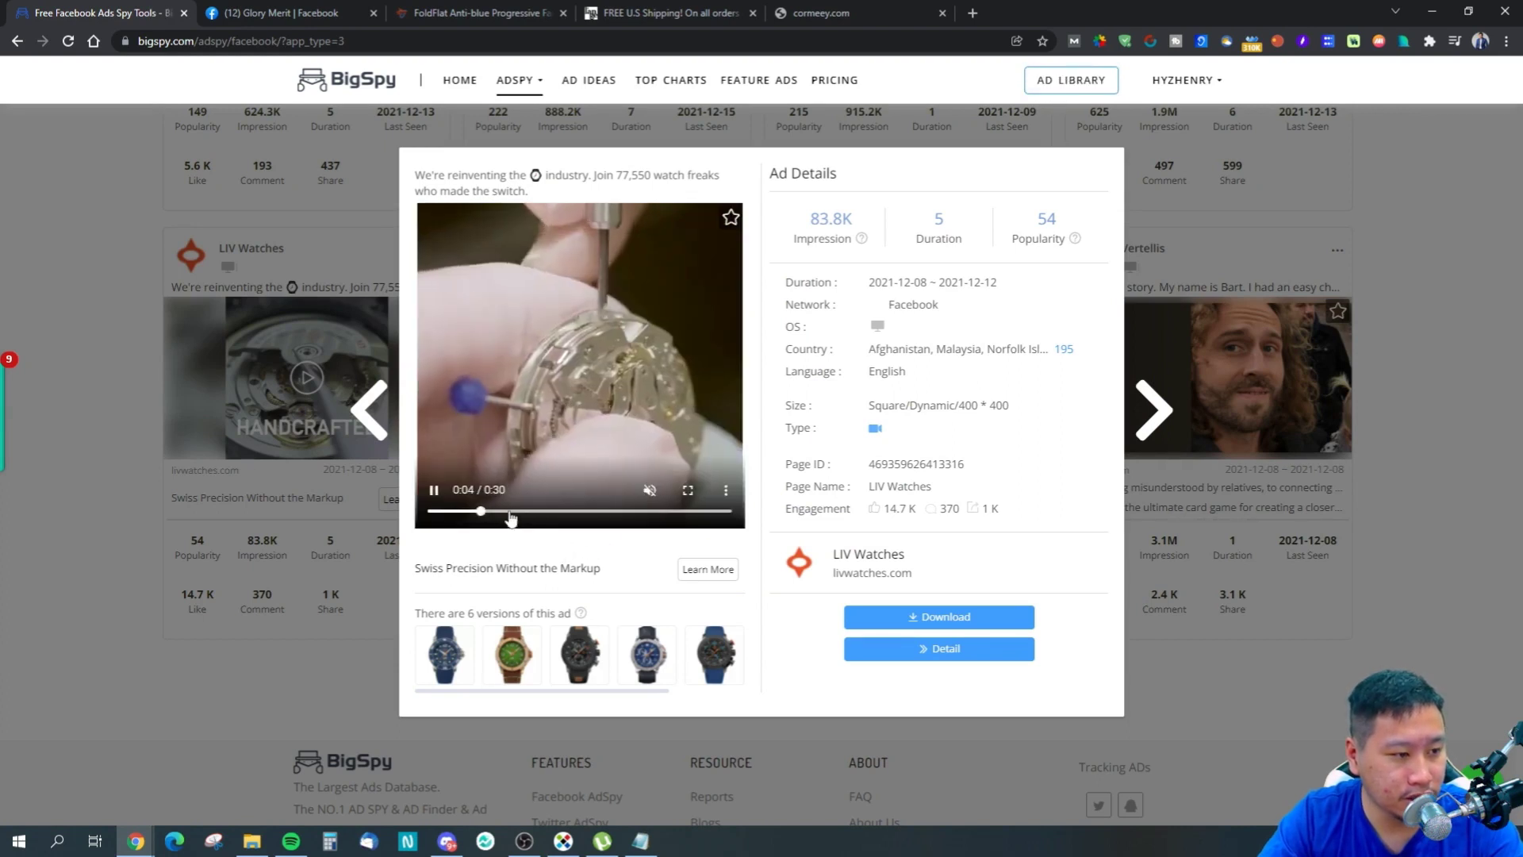
drag(526, 512, 622, 514)
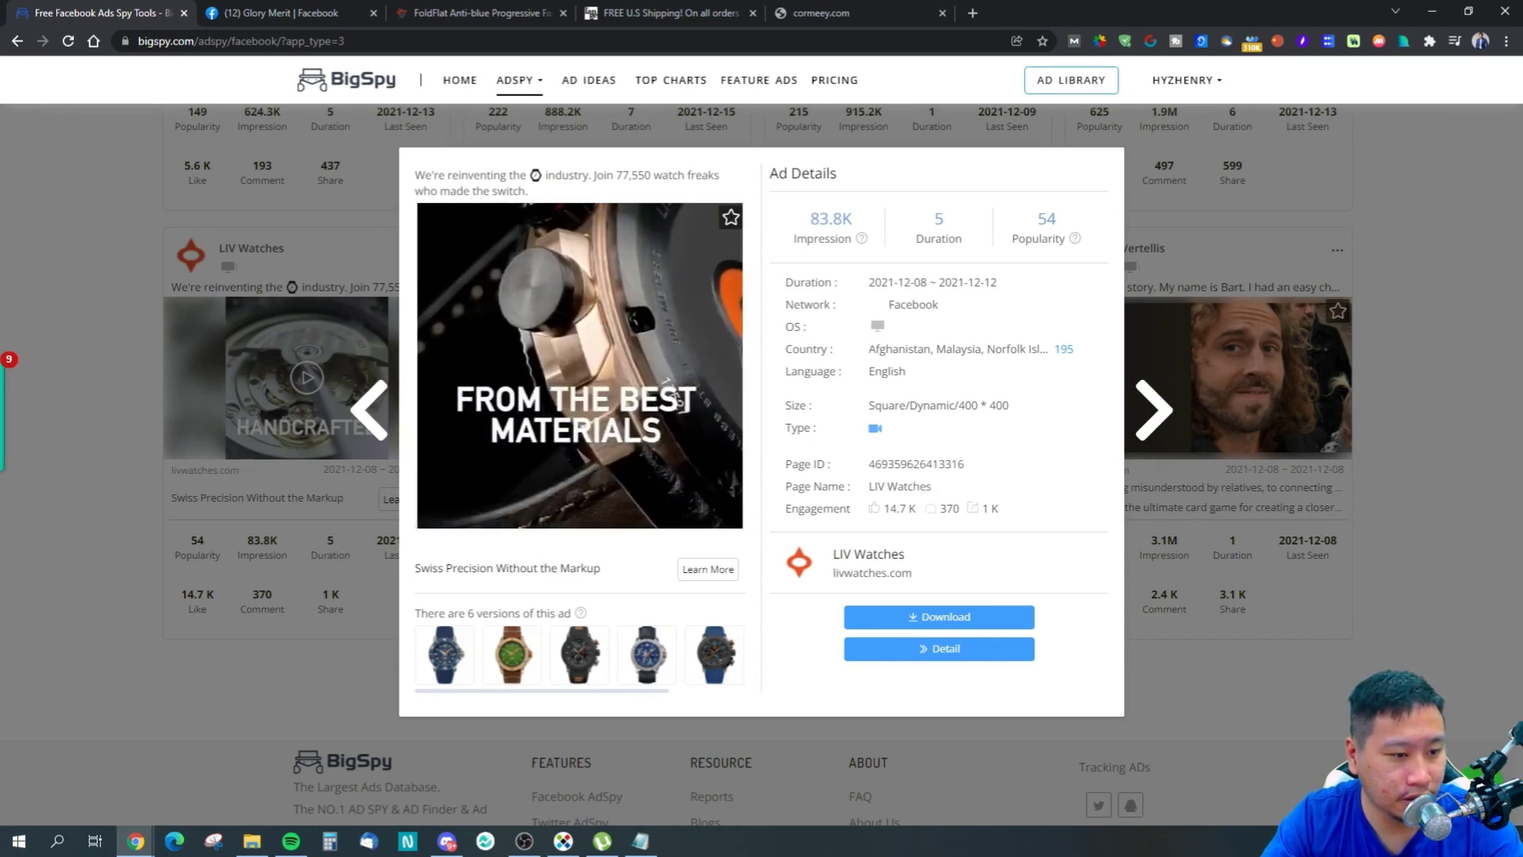
Step: Close the LIV Watches ad and scroll back up to the filters above 20,224 results
click(1227, 636)
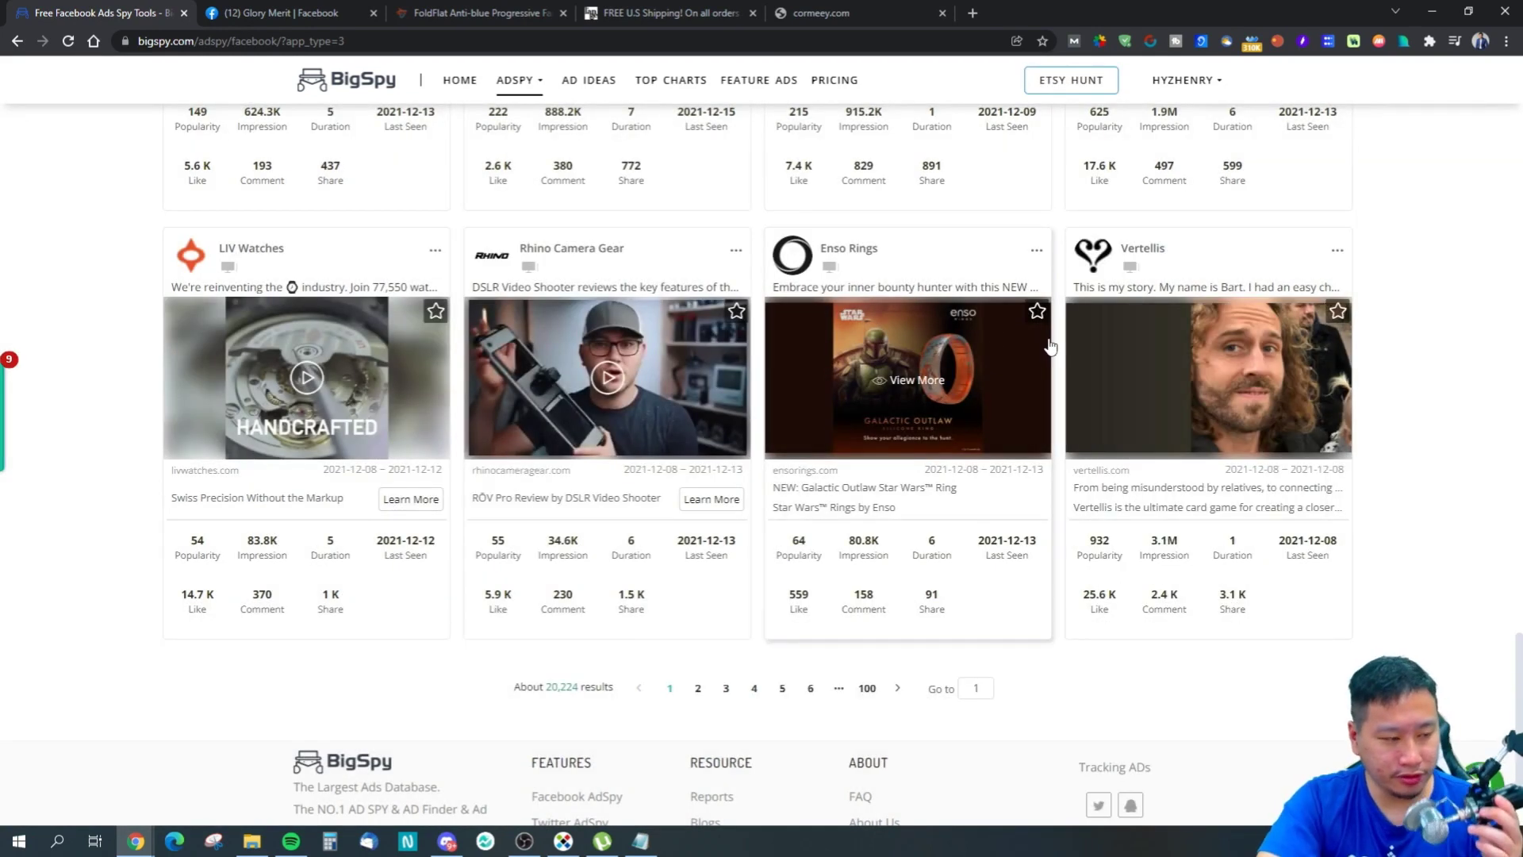
scroll(780, 437, up, 10)
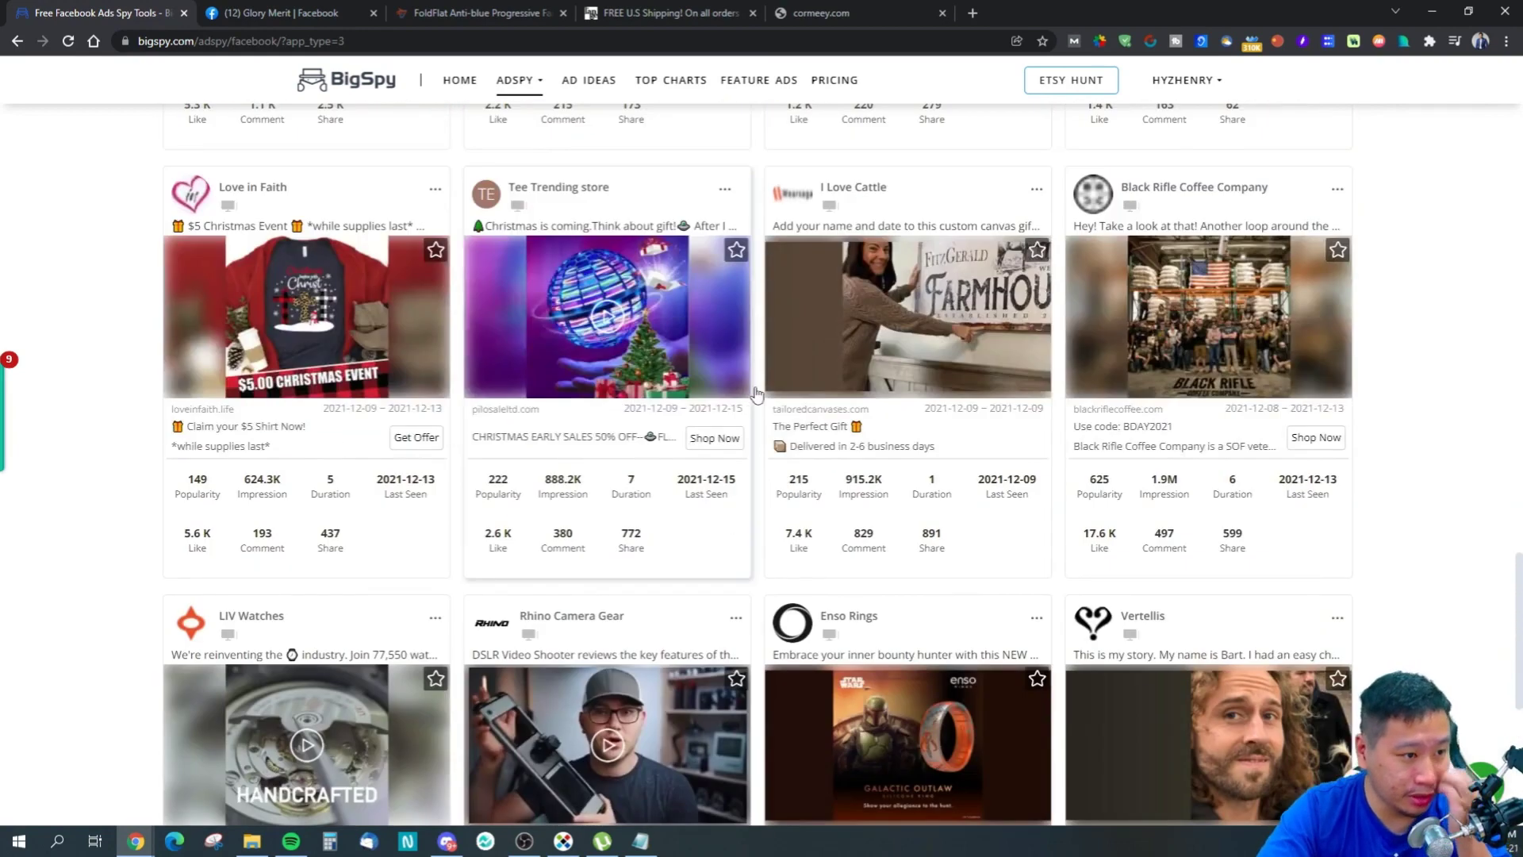
scroll(1188, 417, up, 15)
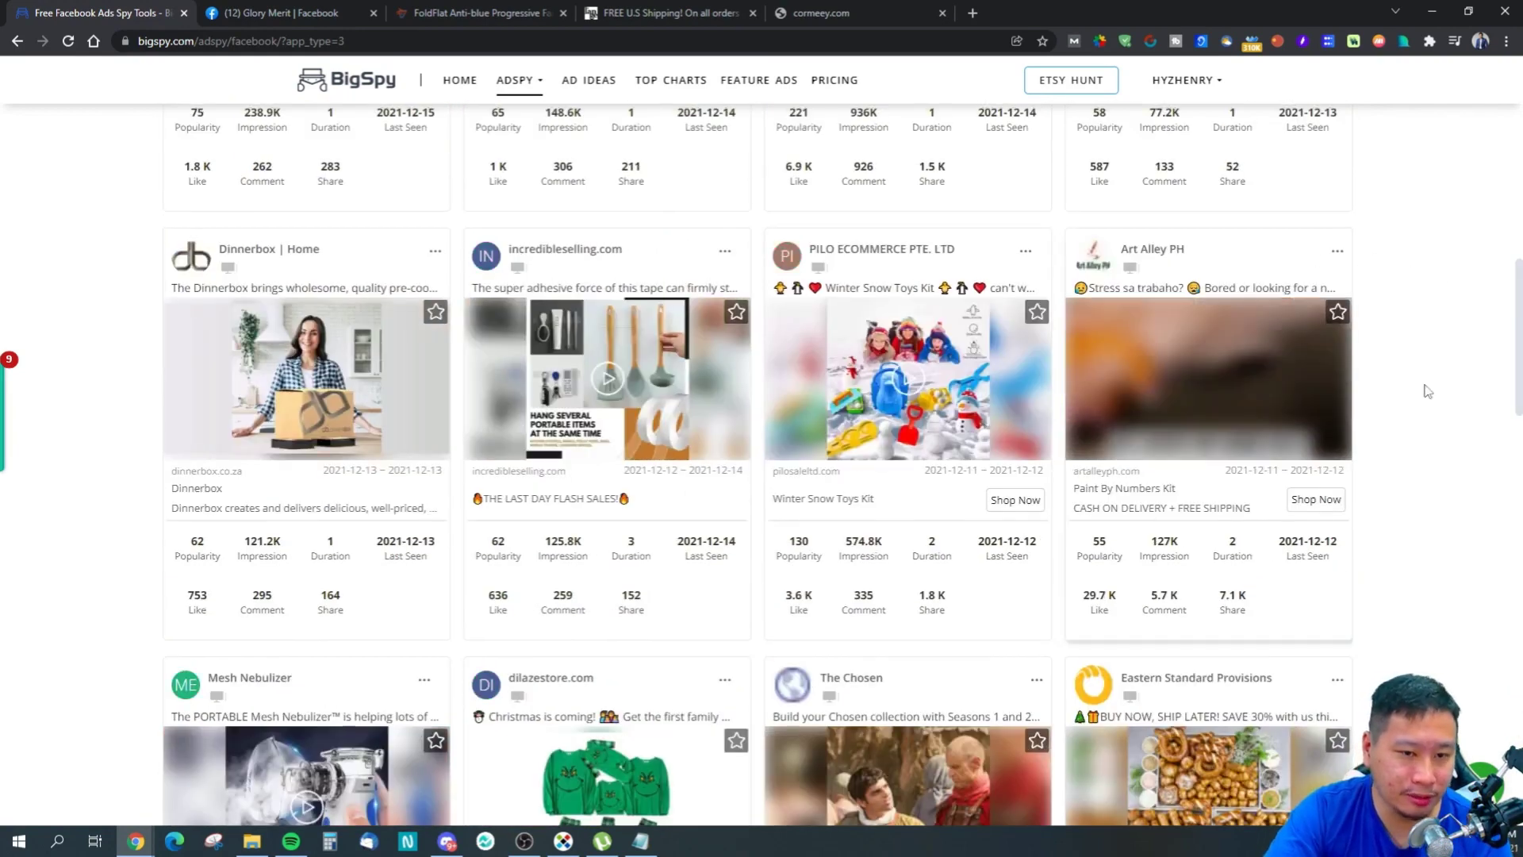
scroll(1481, 336, up, 1)
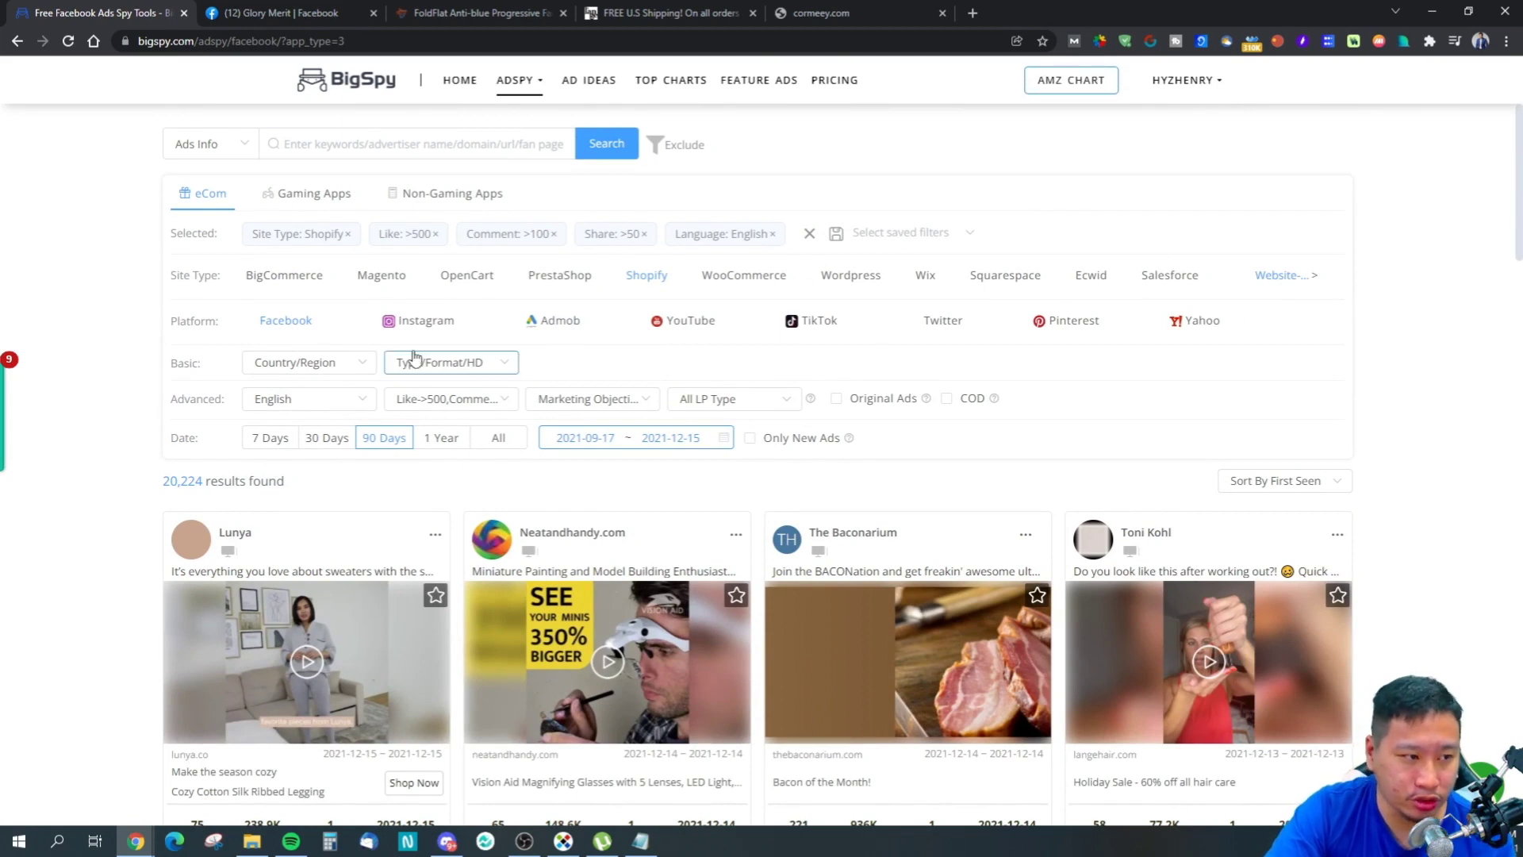
Step: Limit ads to Instagram and reset Like, Comment and Share thresholds to All
click(426, 331)
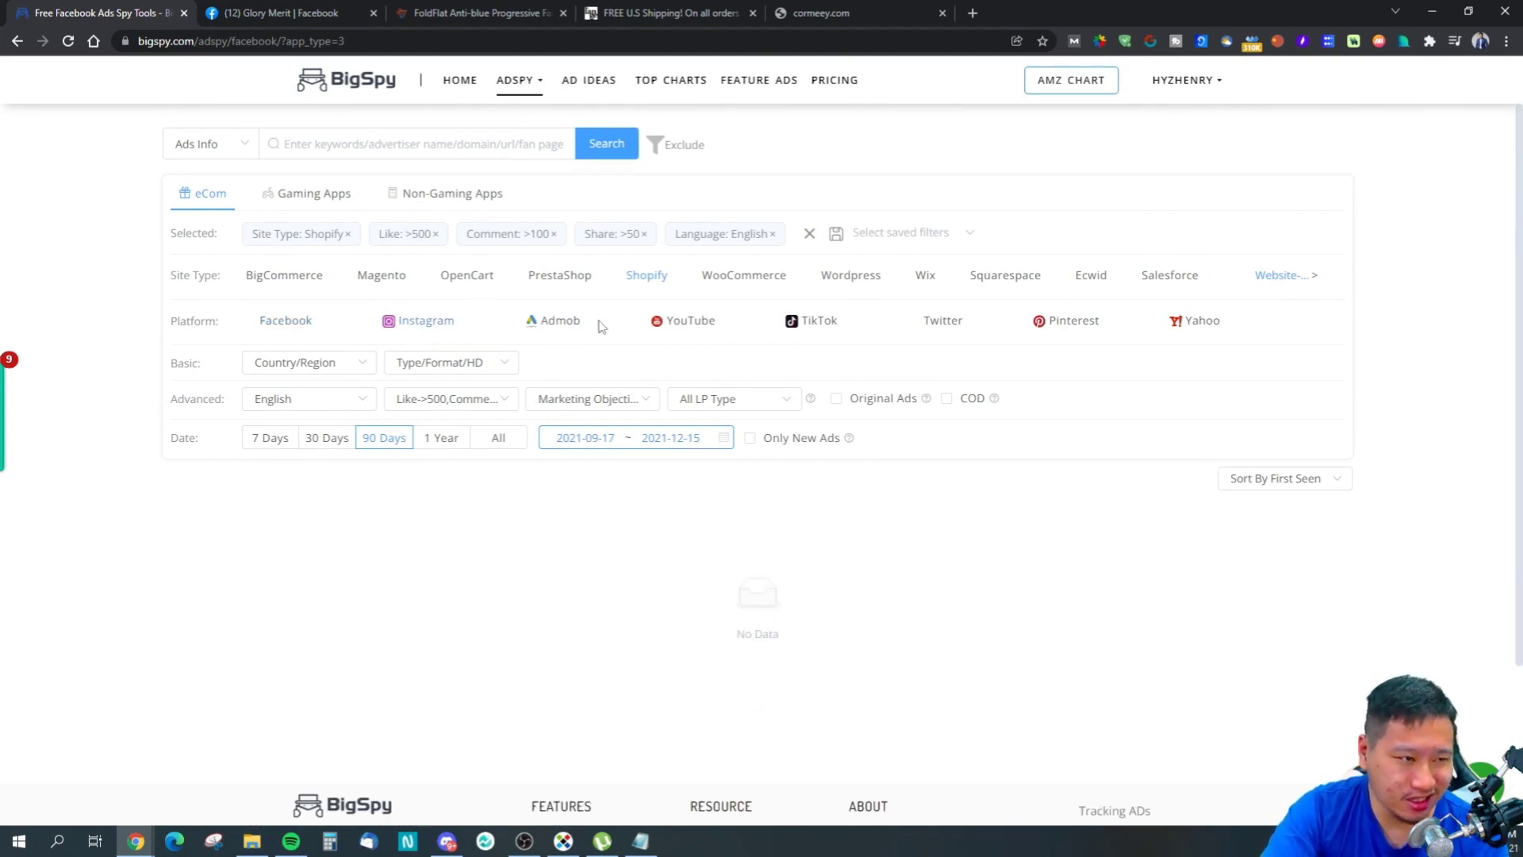
scroll(922, 523, down, 3)
scroll(711, 513, up, 3)
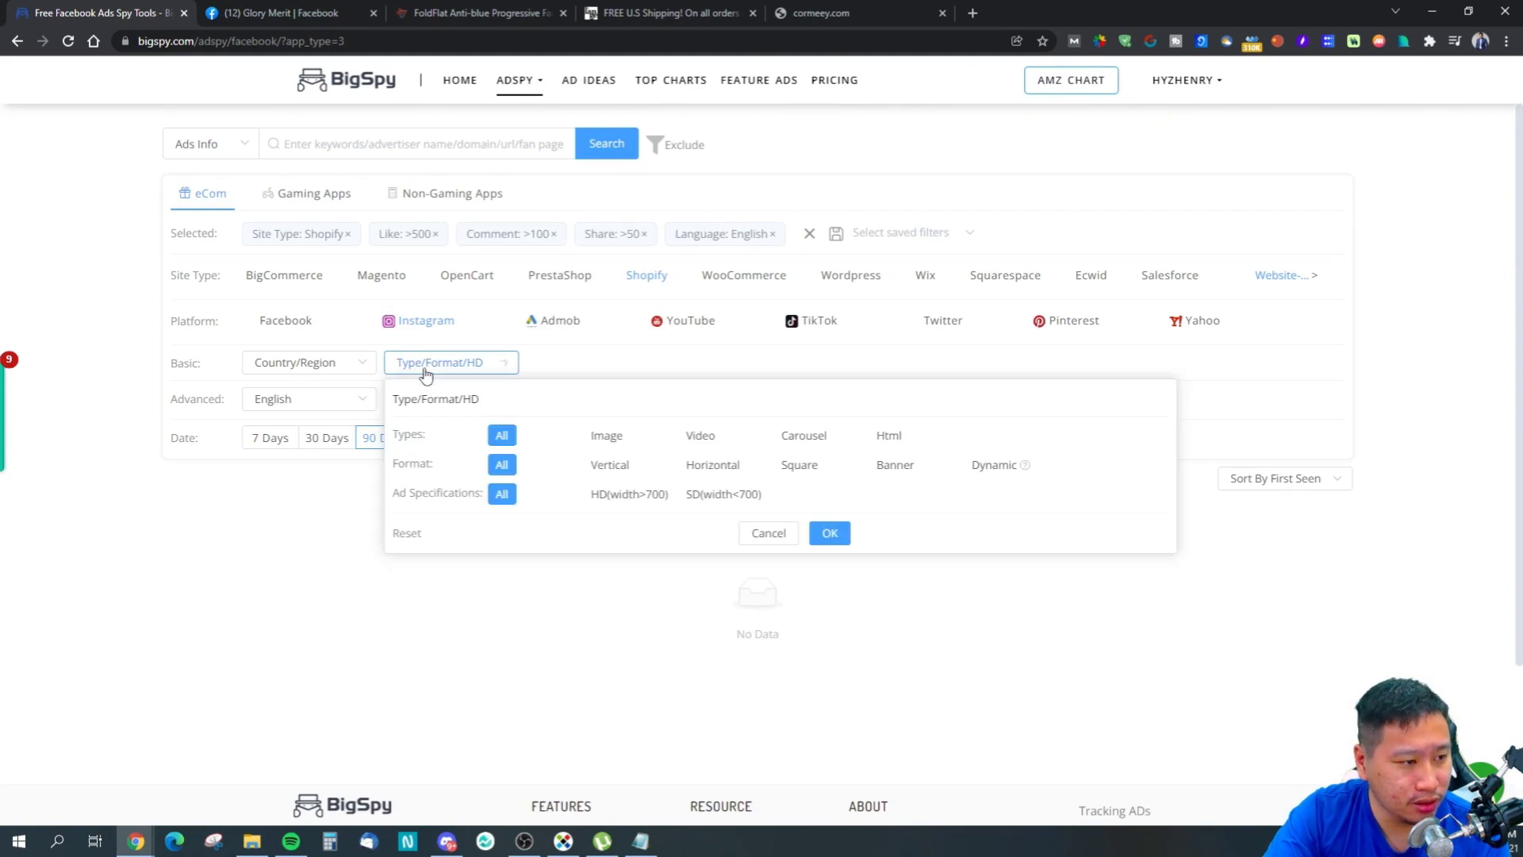
mouse_move(447, 409)
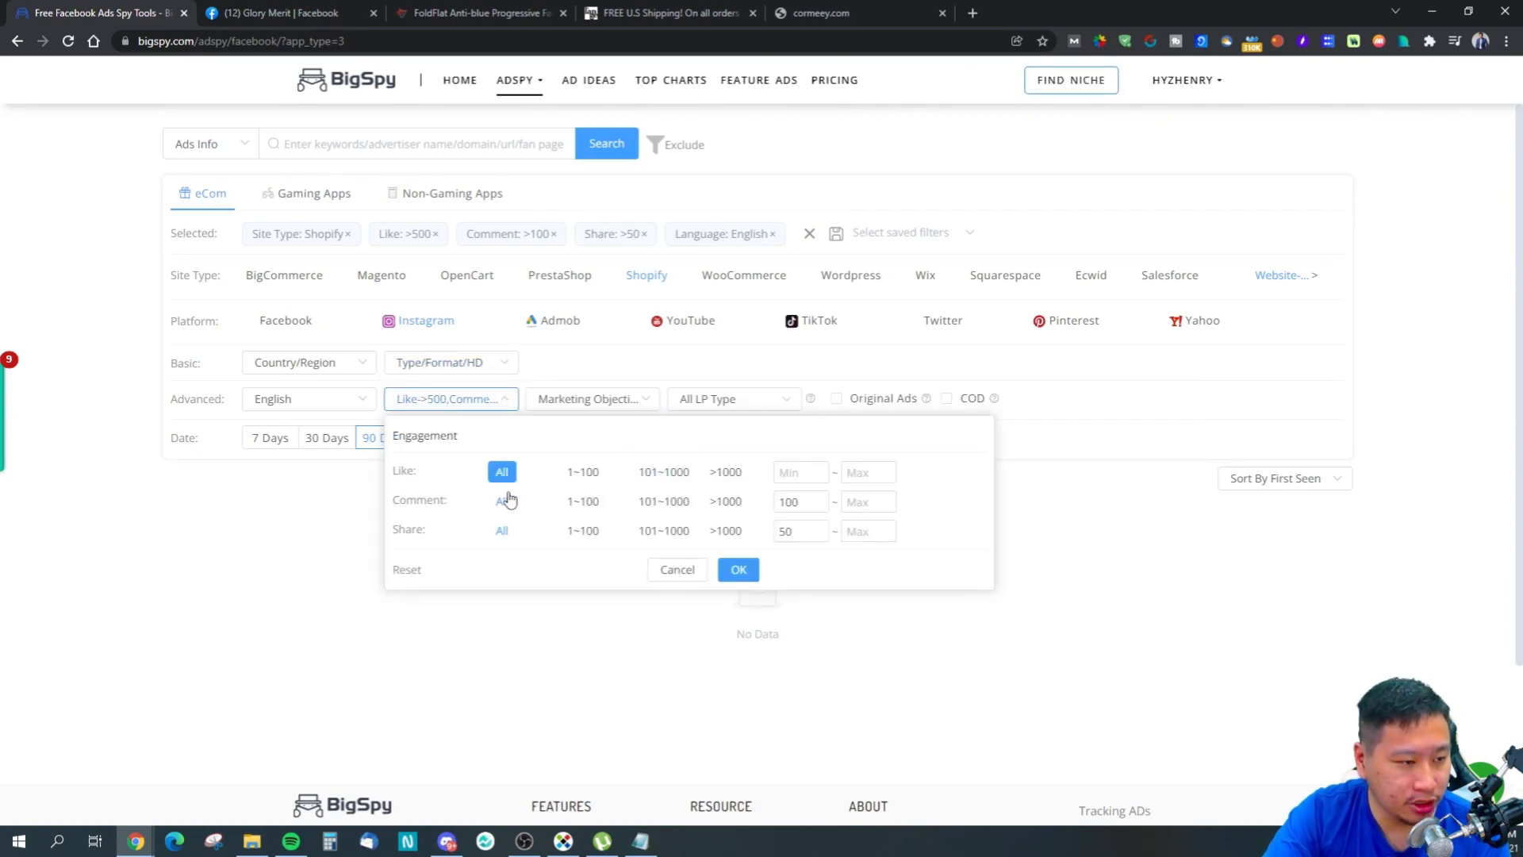
click(747, 575)
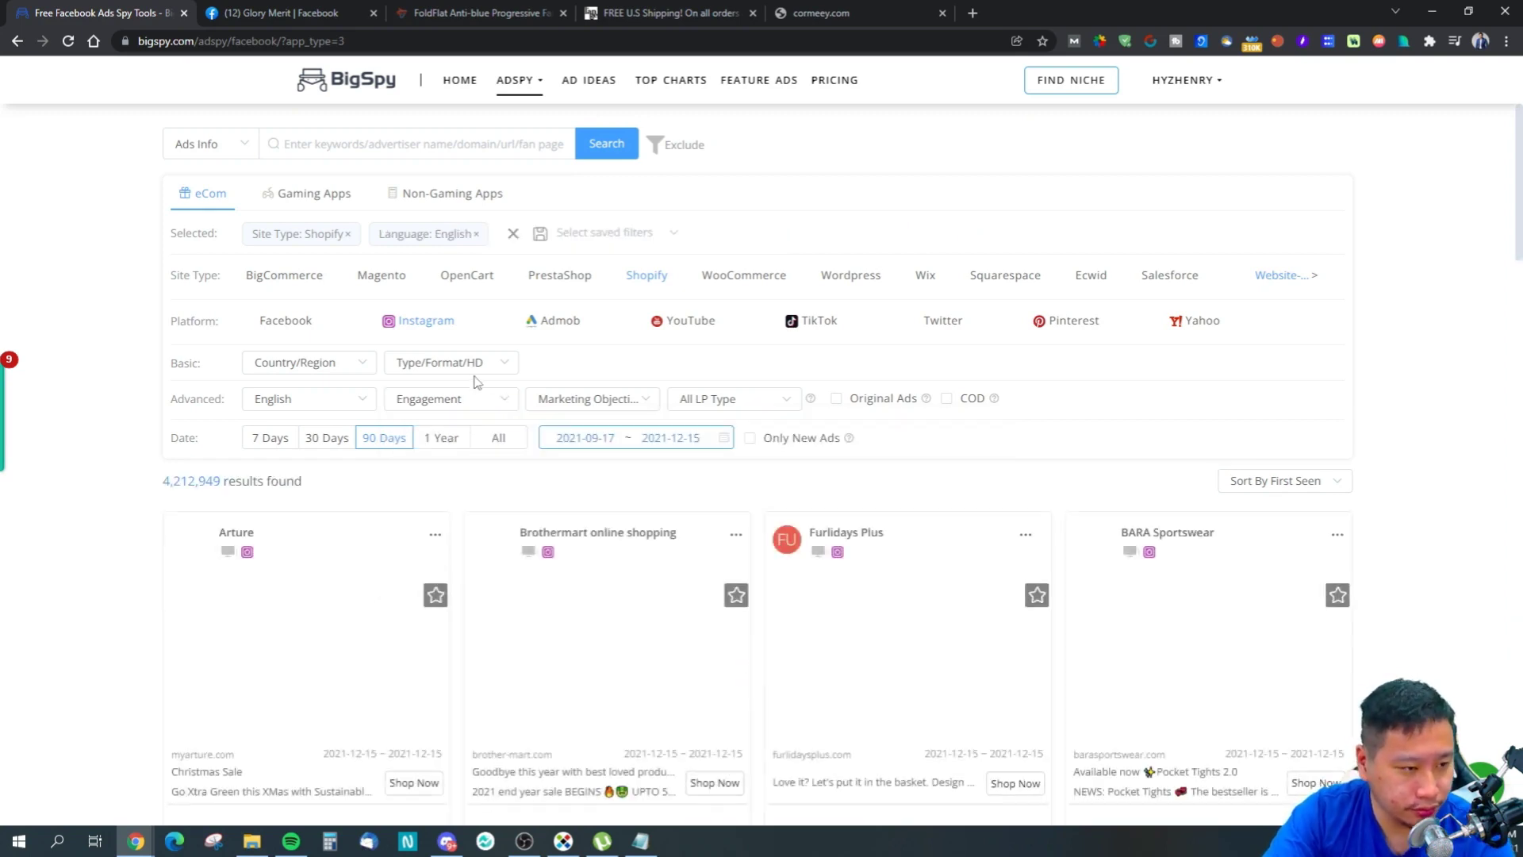
Step: Preview the BARA Sportswear leggings ad (4.2K impressions) among the 4,212,949 results
scroll(517, 399, down, 2)
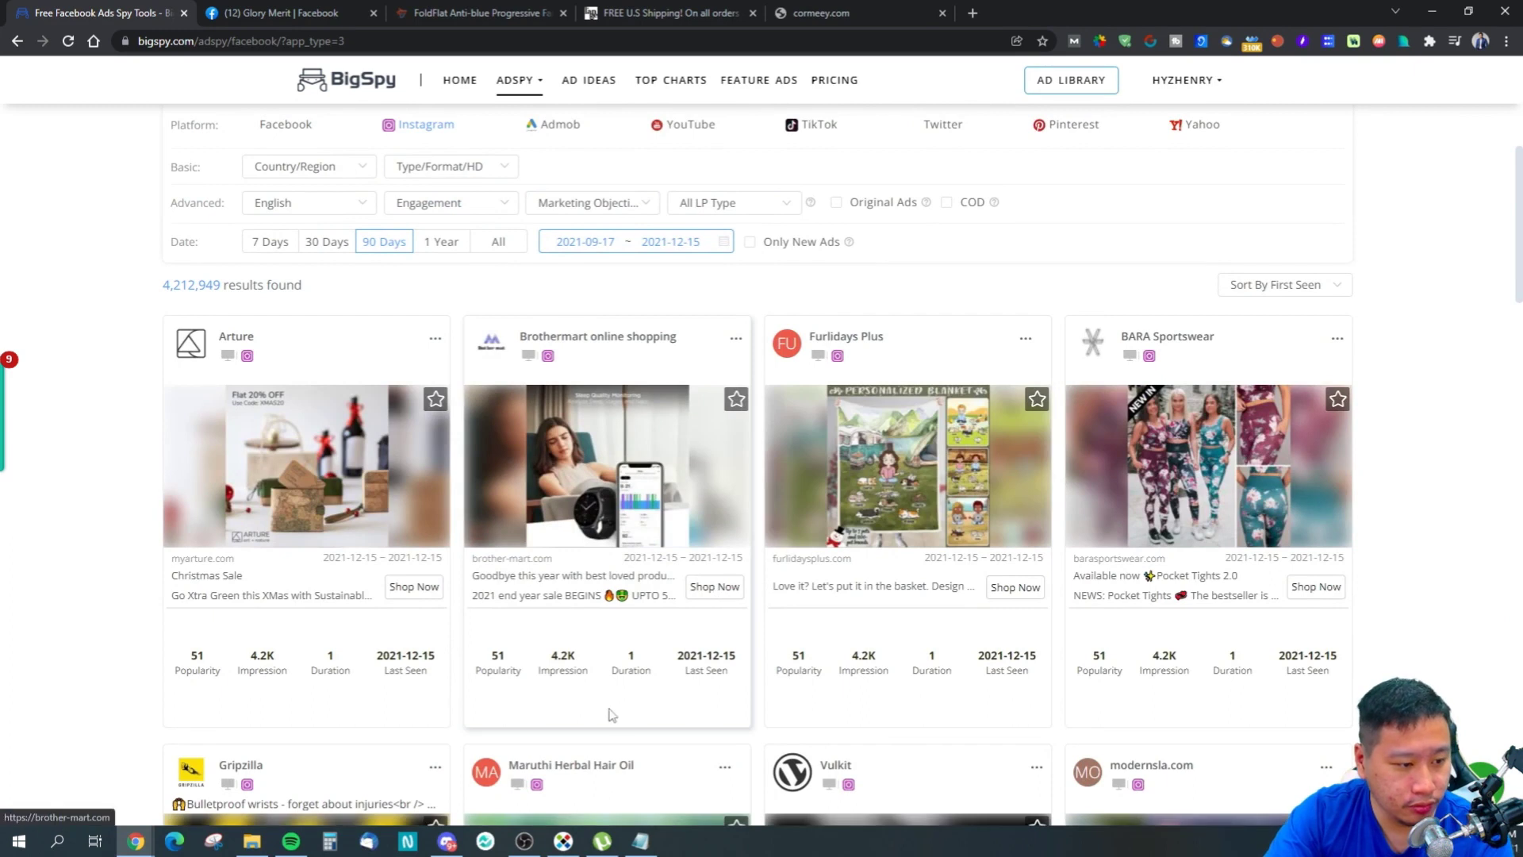
mouse_move(672, 484)
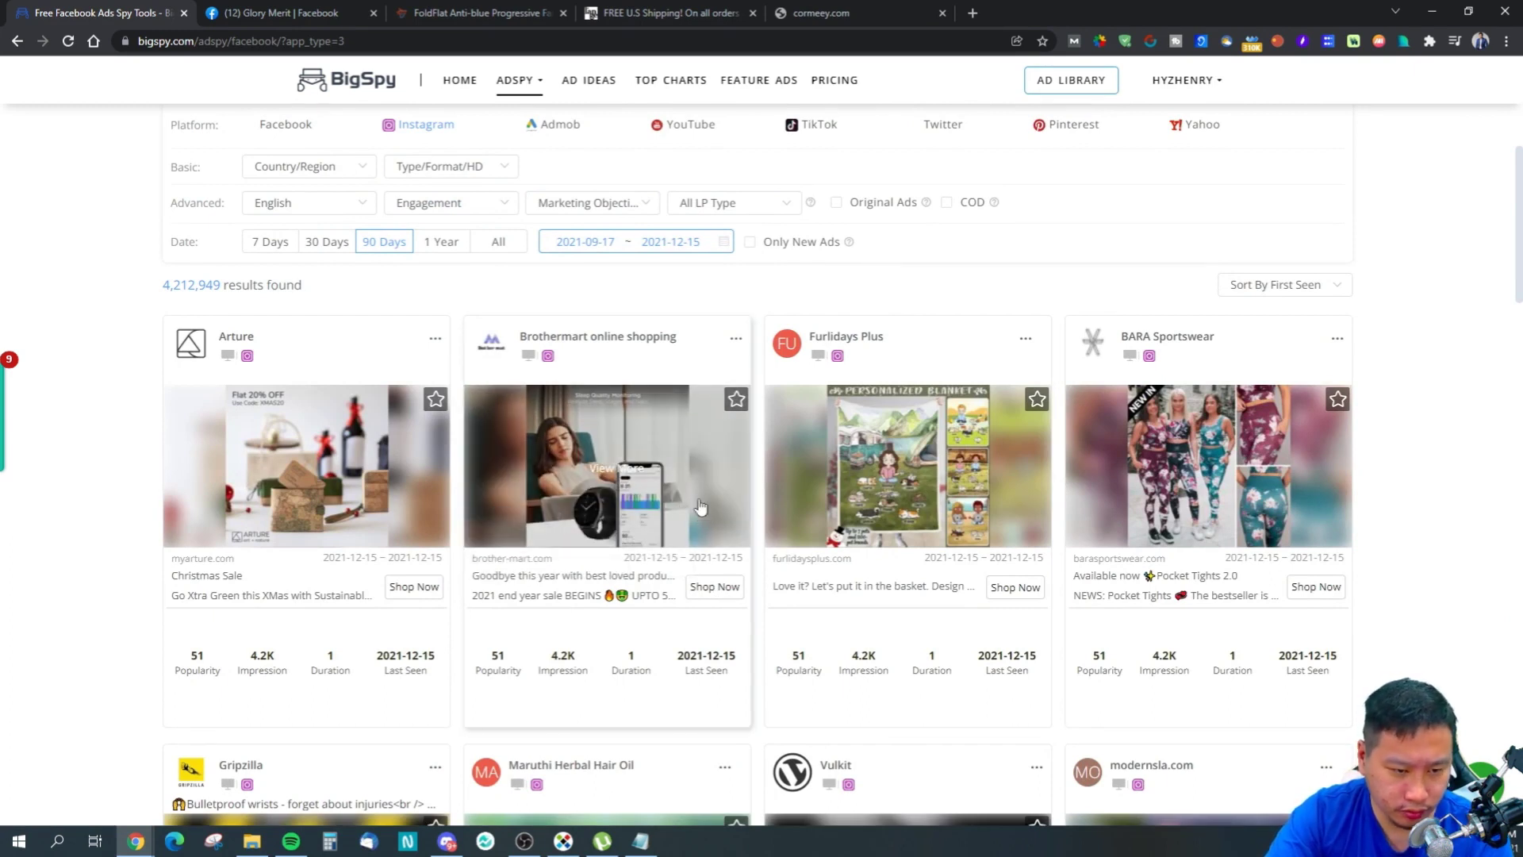
mouse_move(1194, 547)
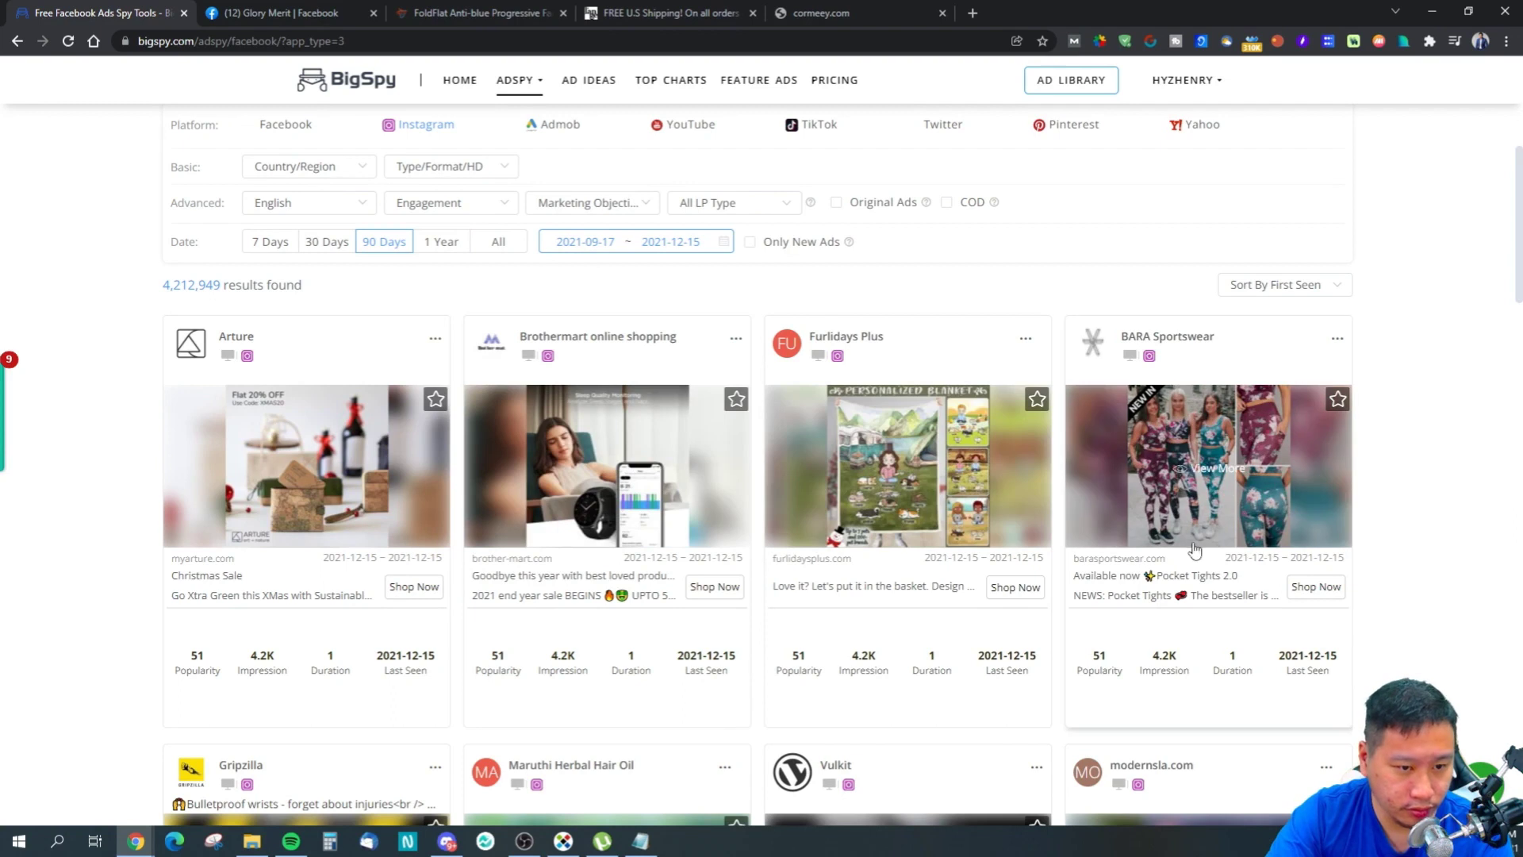
click(1310, 516)
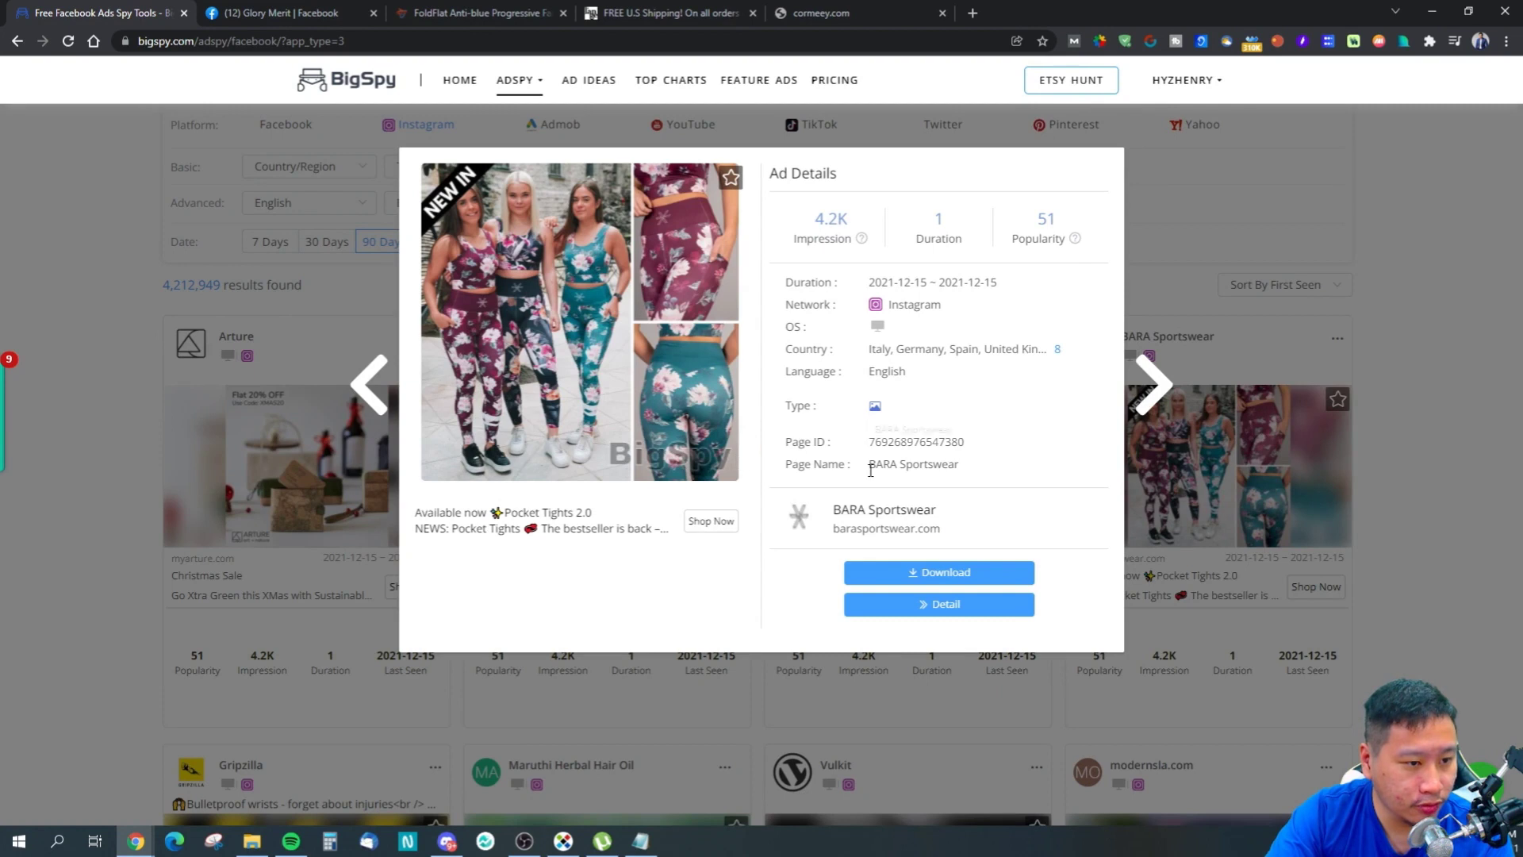
click(1466, 528)
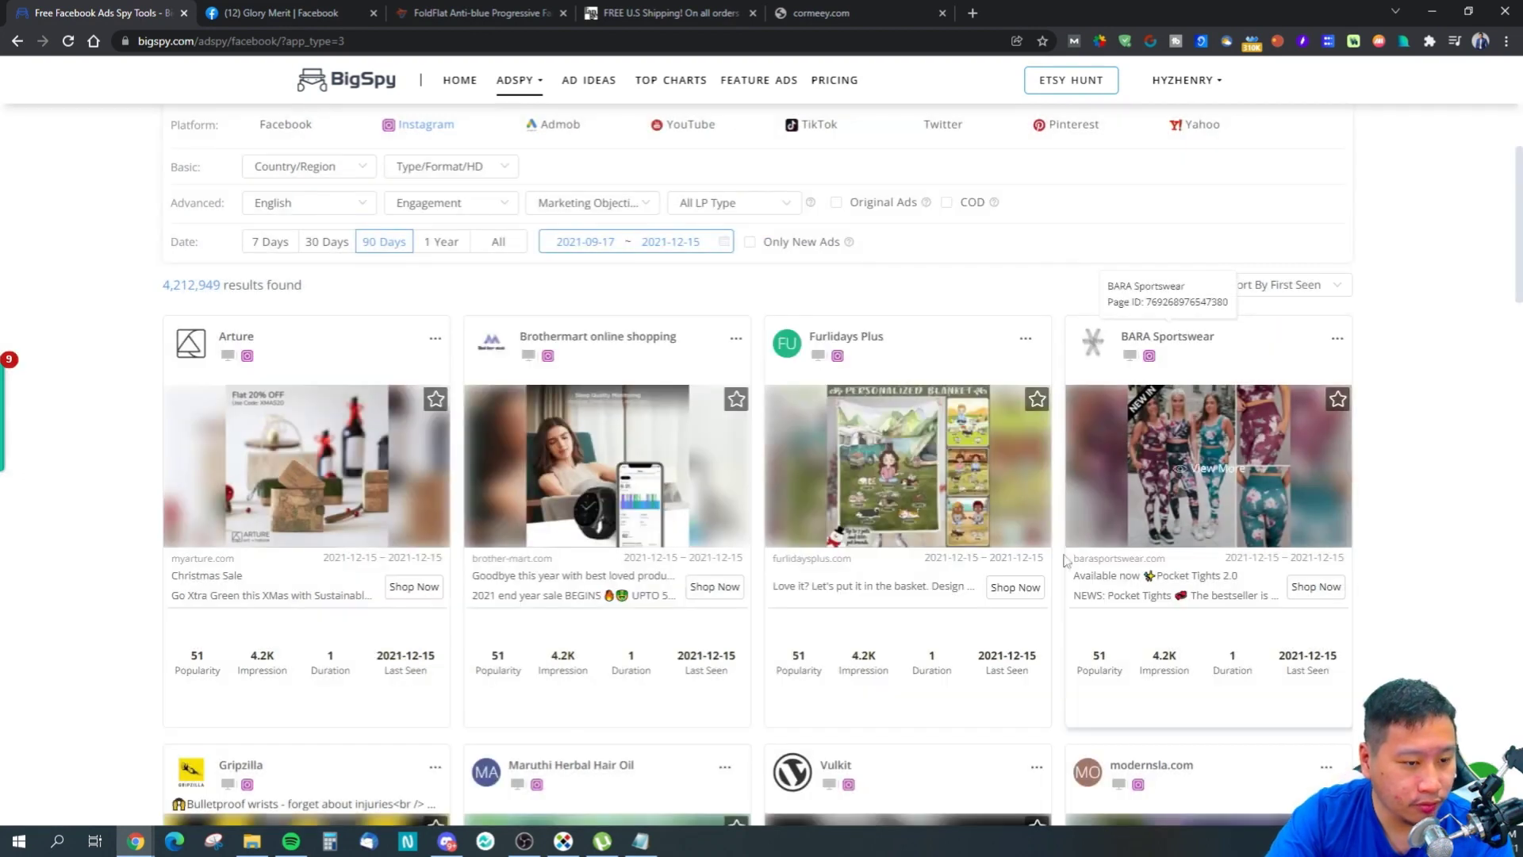
scroll(578, 366, up, 3)
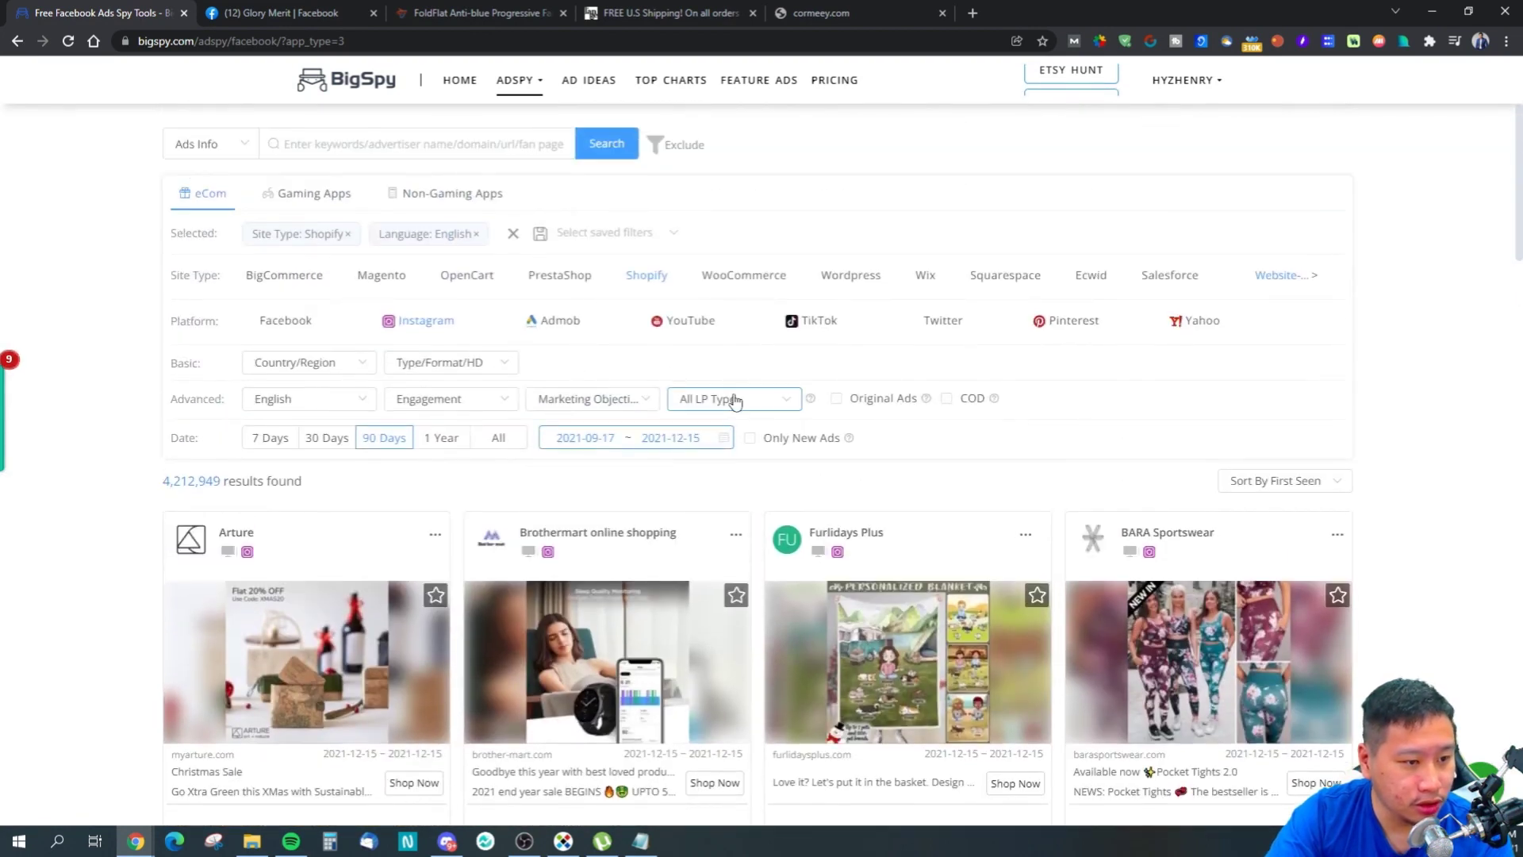
Step: Filter the Instagram ads to the Shop Now call to action under Shopping
click(580, 406)
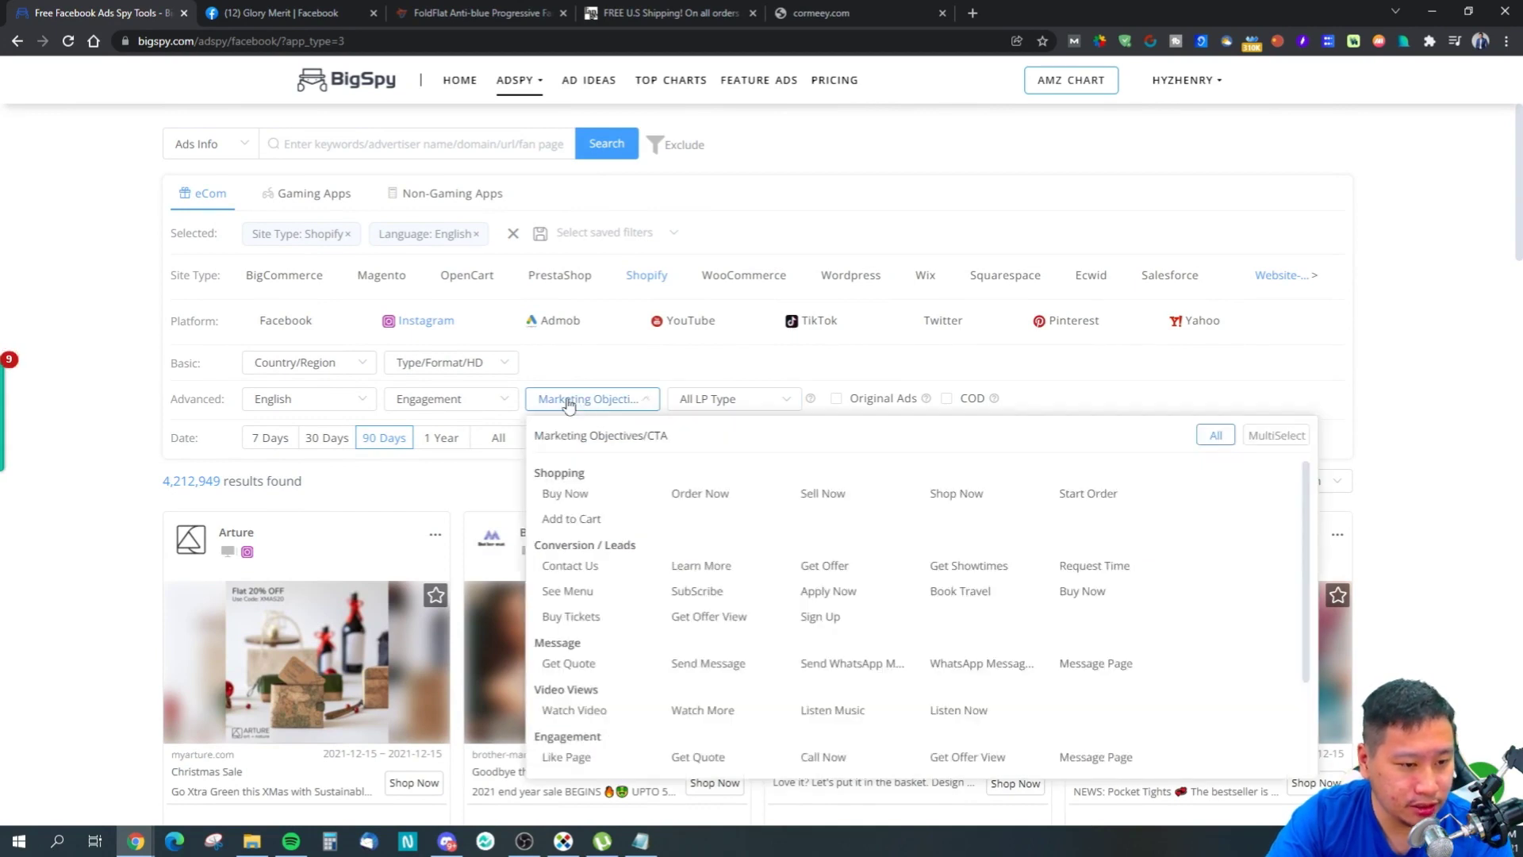
click(567, 406)
click(566, 403)
click(957, 495)
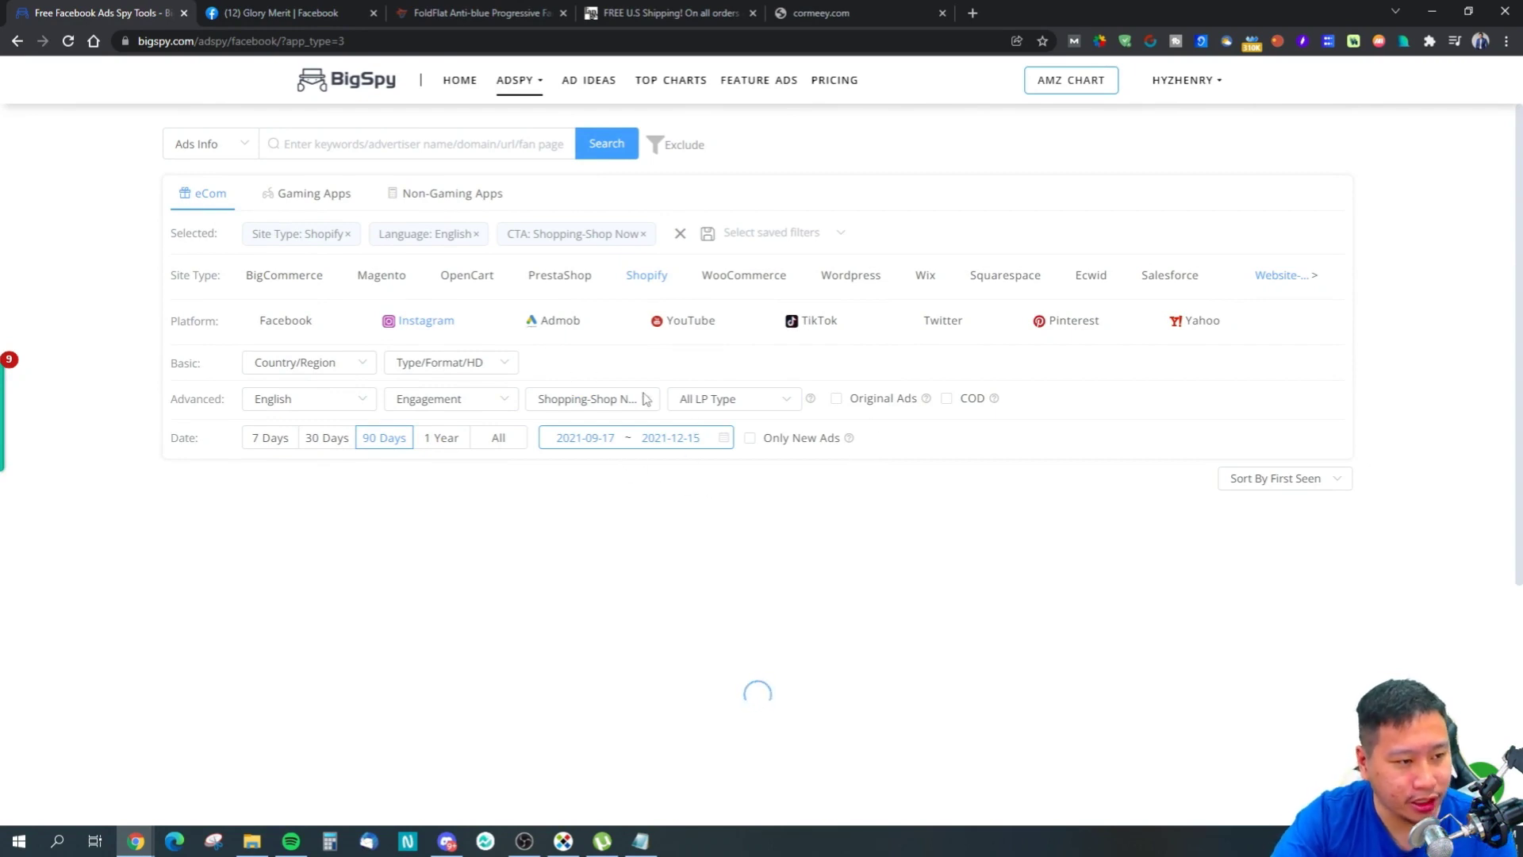
Step: Preview the RuK Pack backpack ad among the 3,568,717 Shop Now results
scroll(669, 500, down, 2)
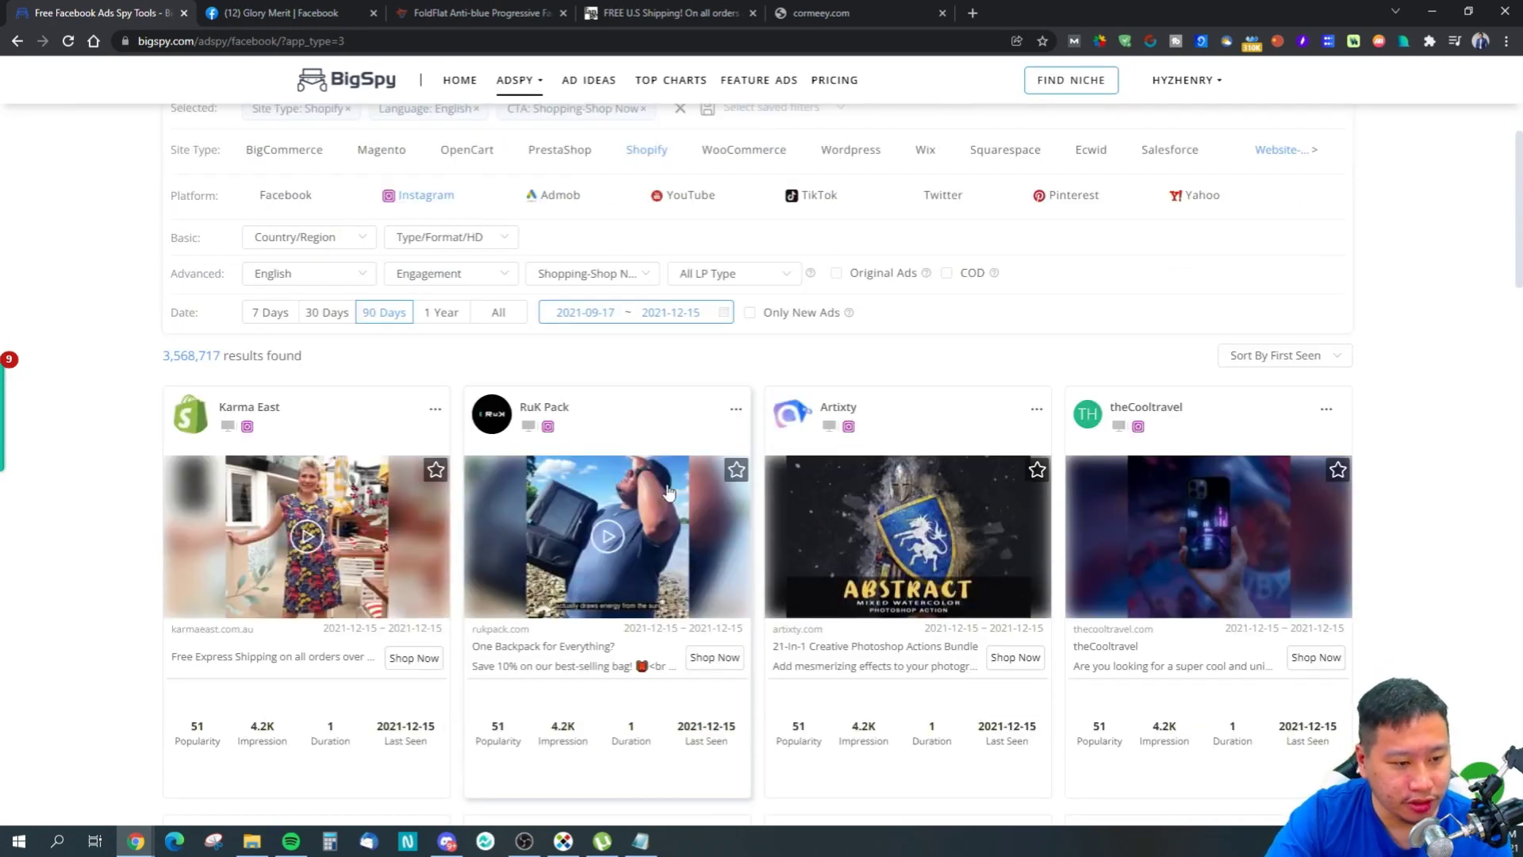
scroll(668, 492, down, 1)
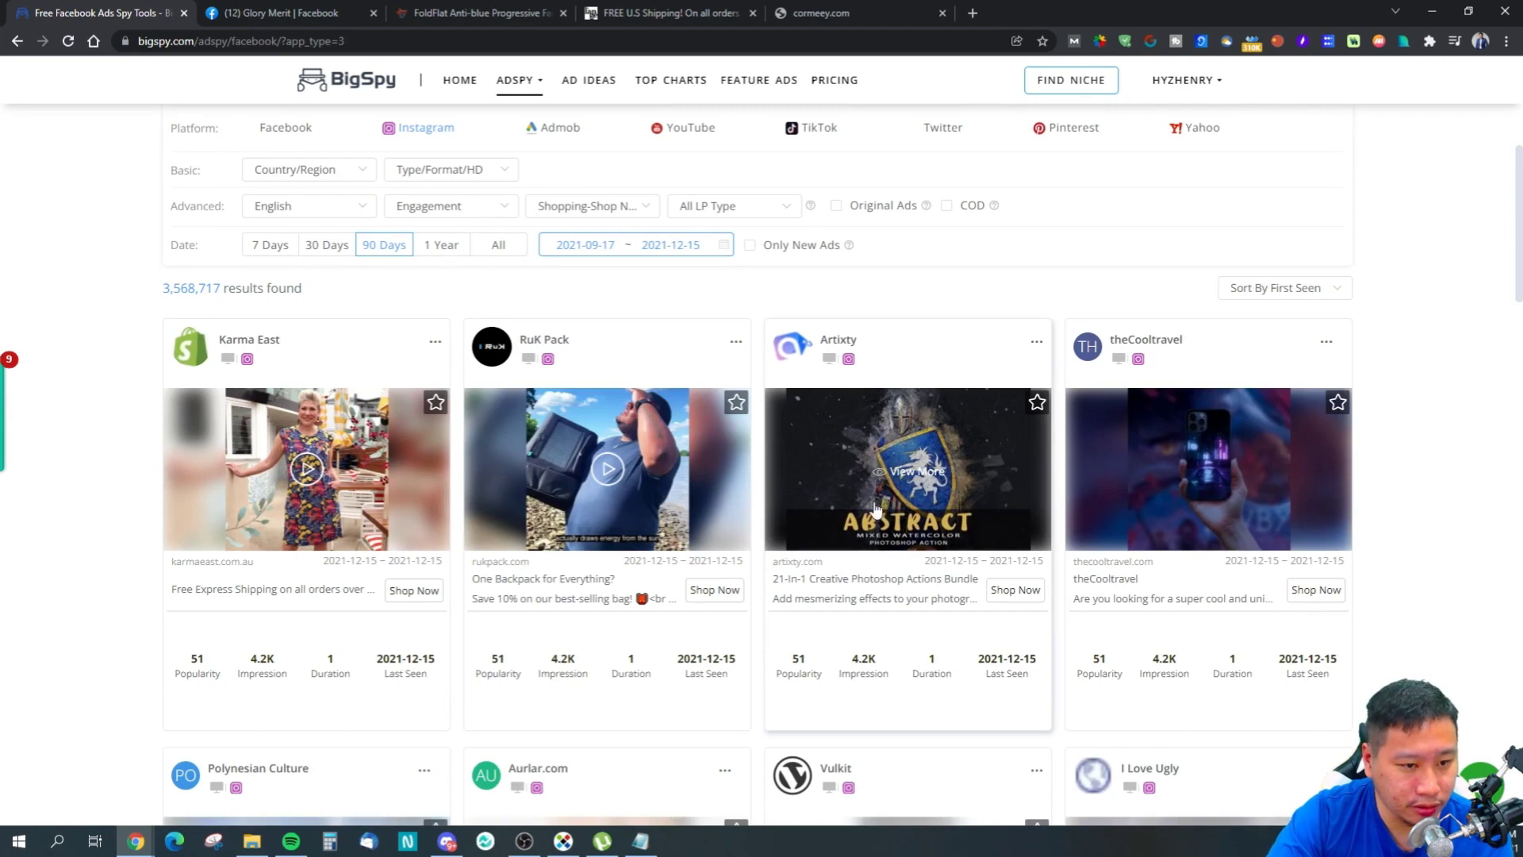
mouse_move(674, 517)
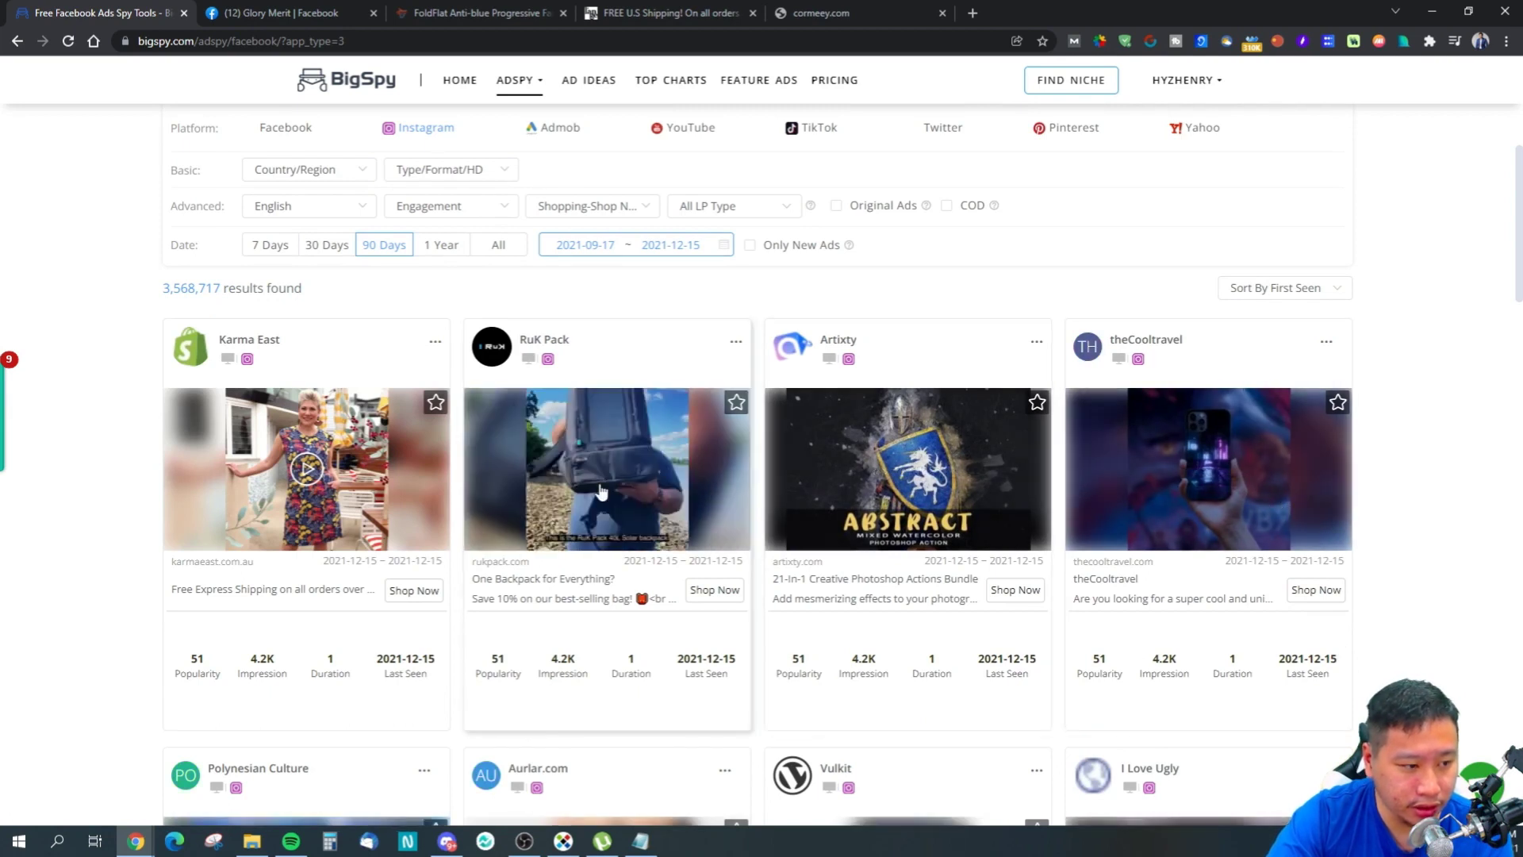
click(670, 522)
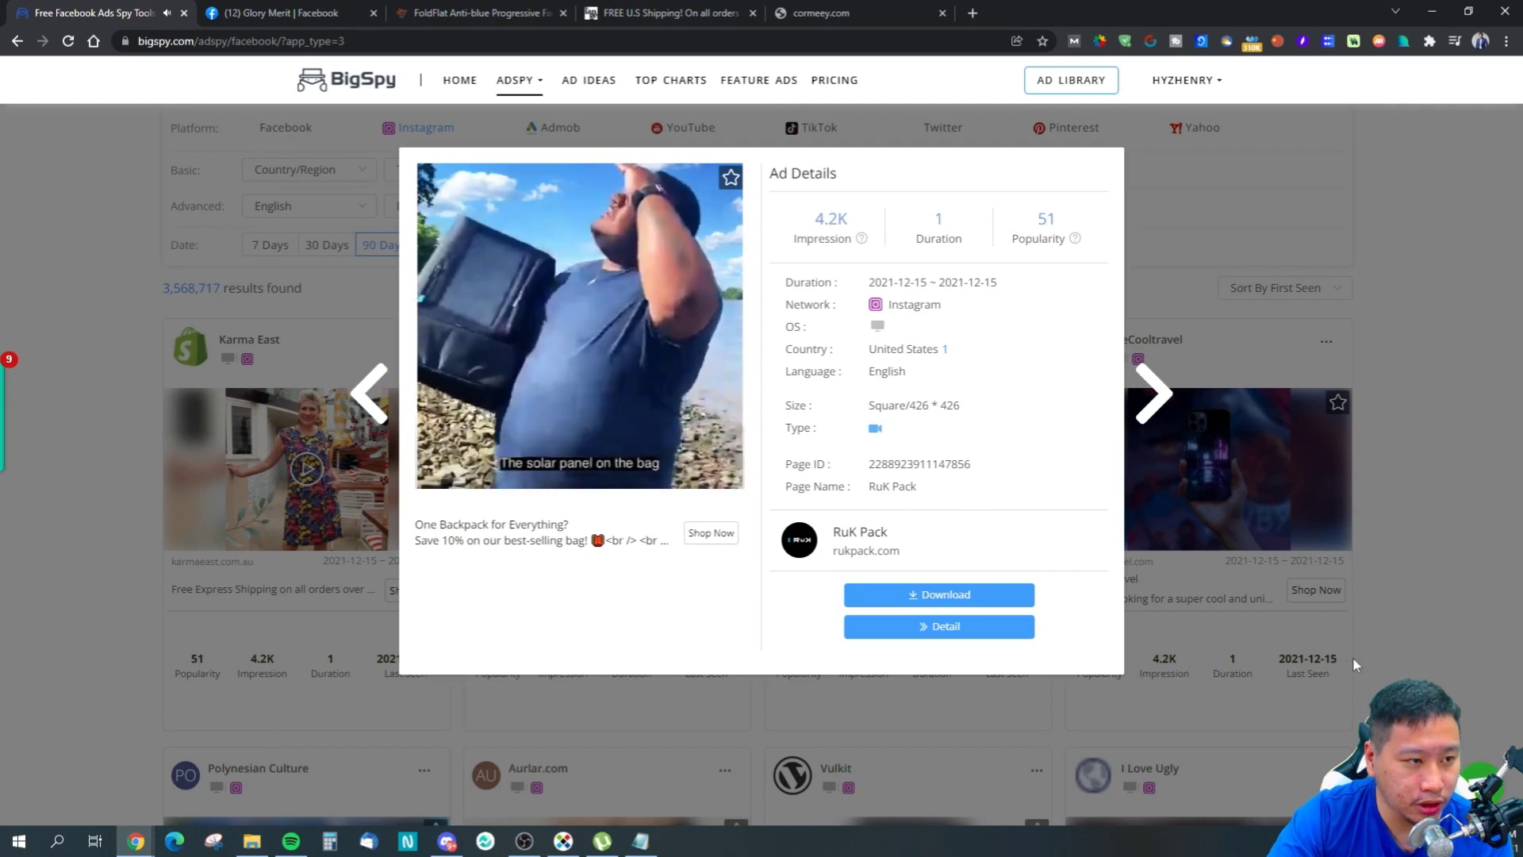
key(Escape)
scroll(870, 579, down, 10)
scroll(870, 579, up, 10)
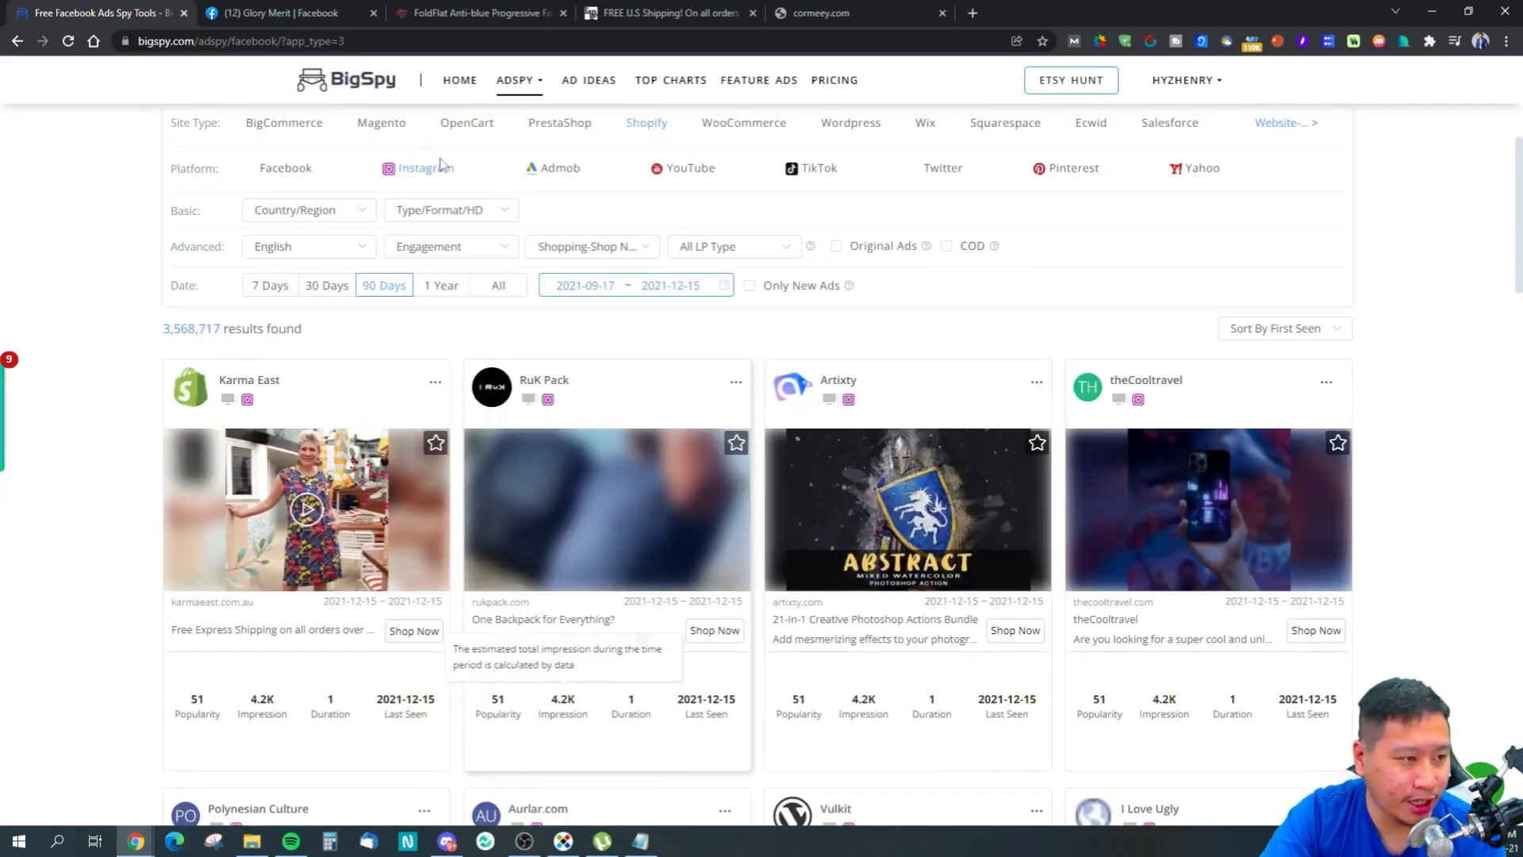
scroll(468, 261, up, 2)
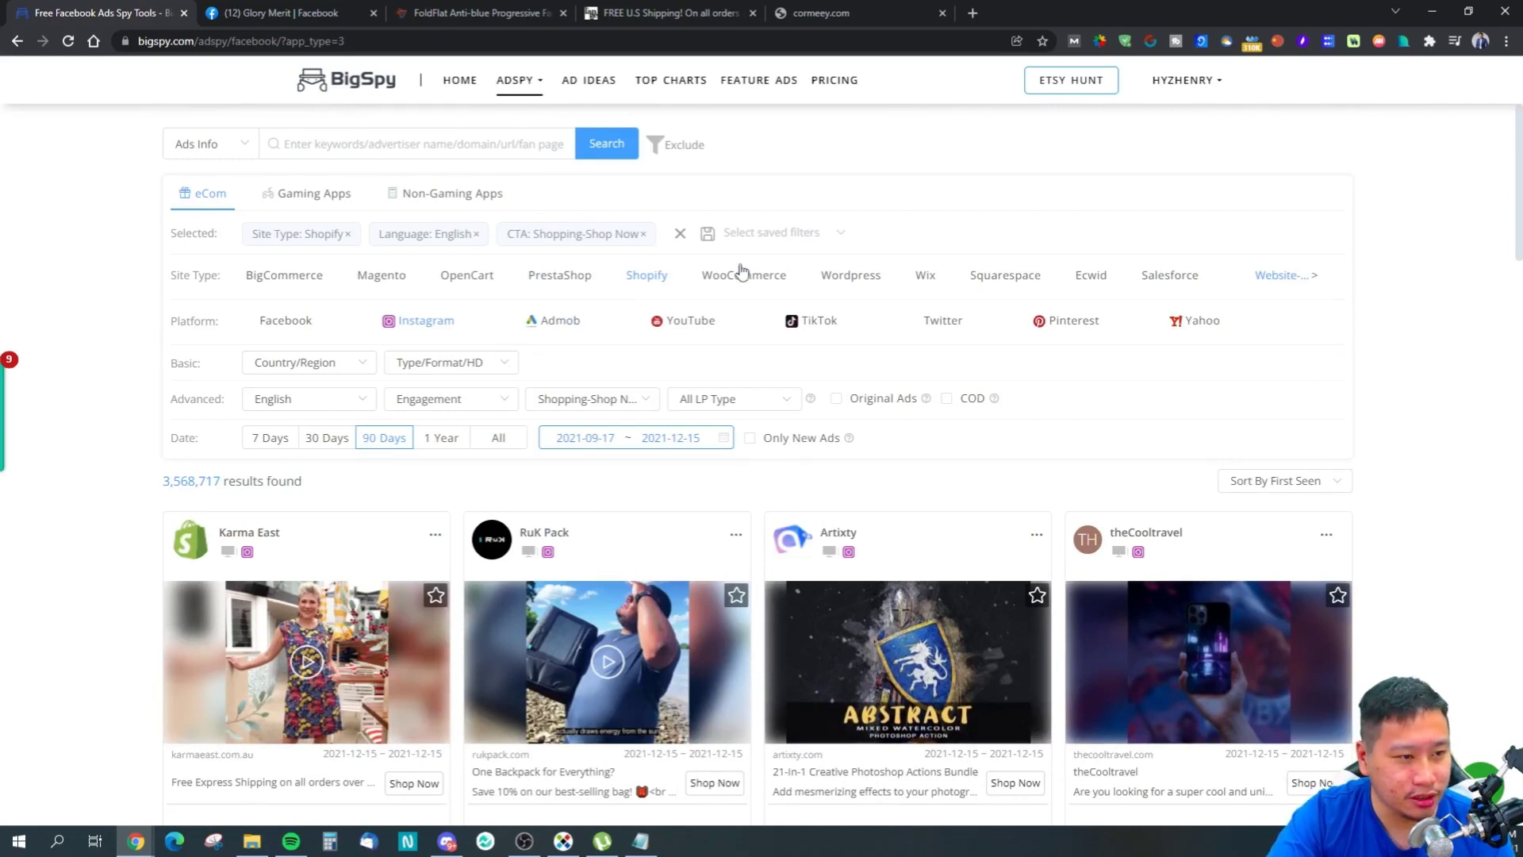
Step: Switch to Gaming Apps ads and scroll the 5,485,707 results led by Royal Match
click(329, 205)
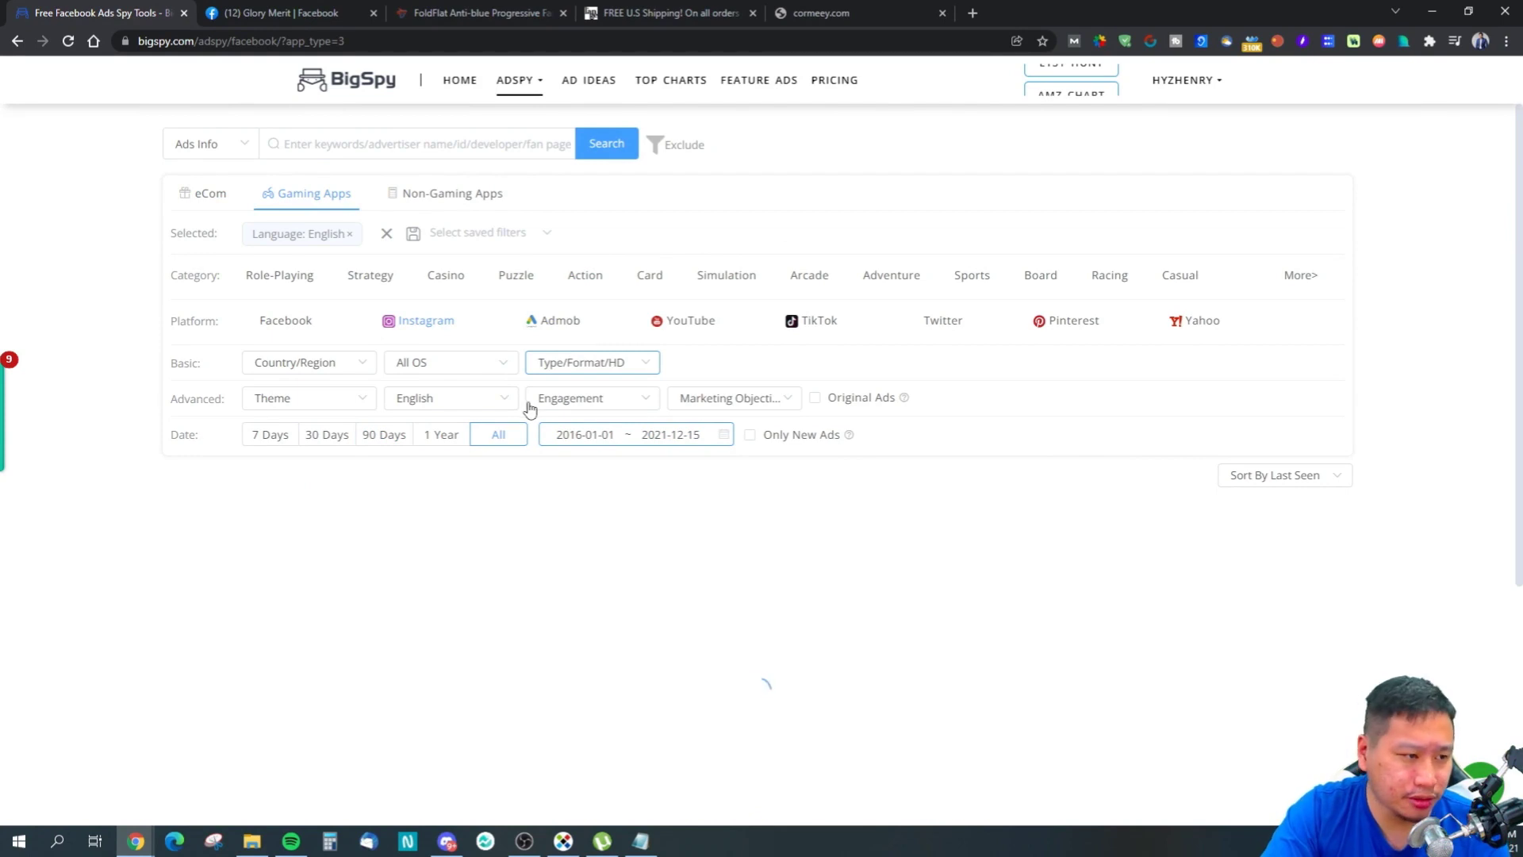
scroll(547, 401, down, 4)
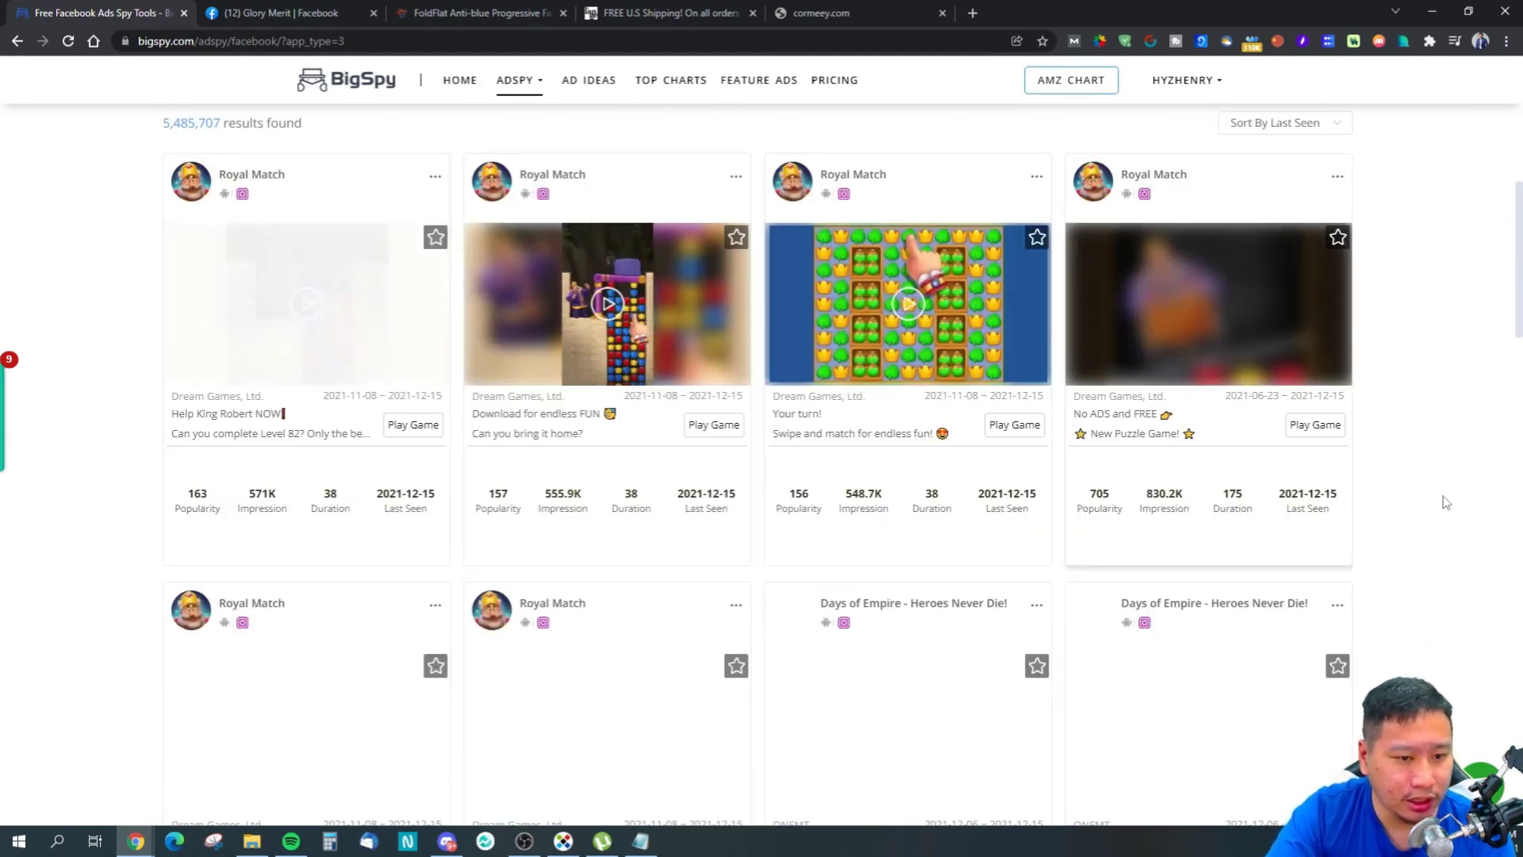
scroll(992, 554, down, 9)
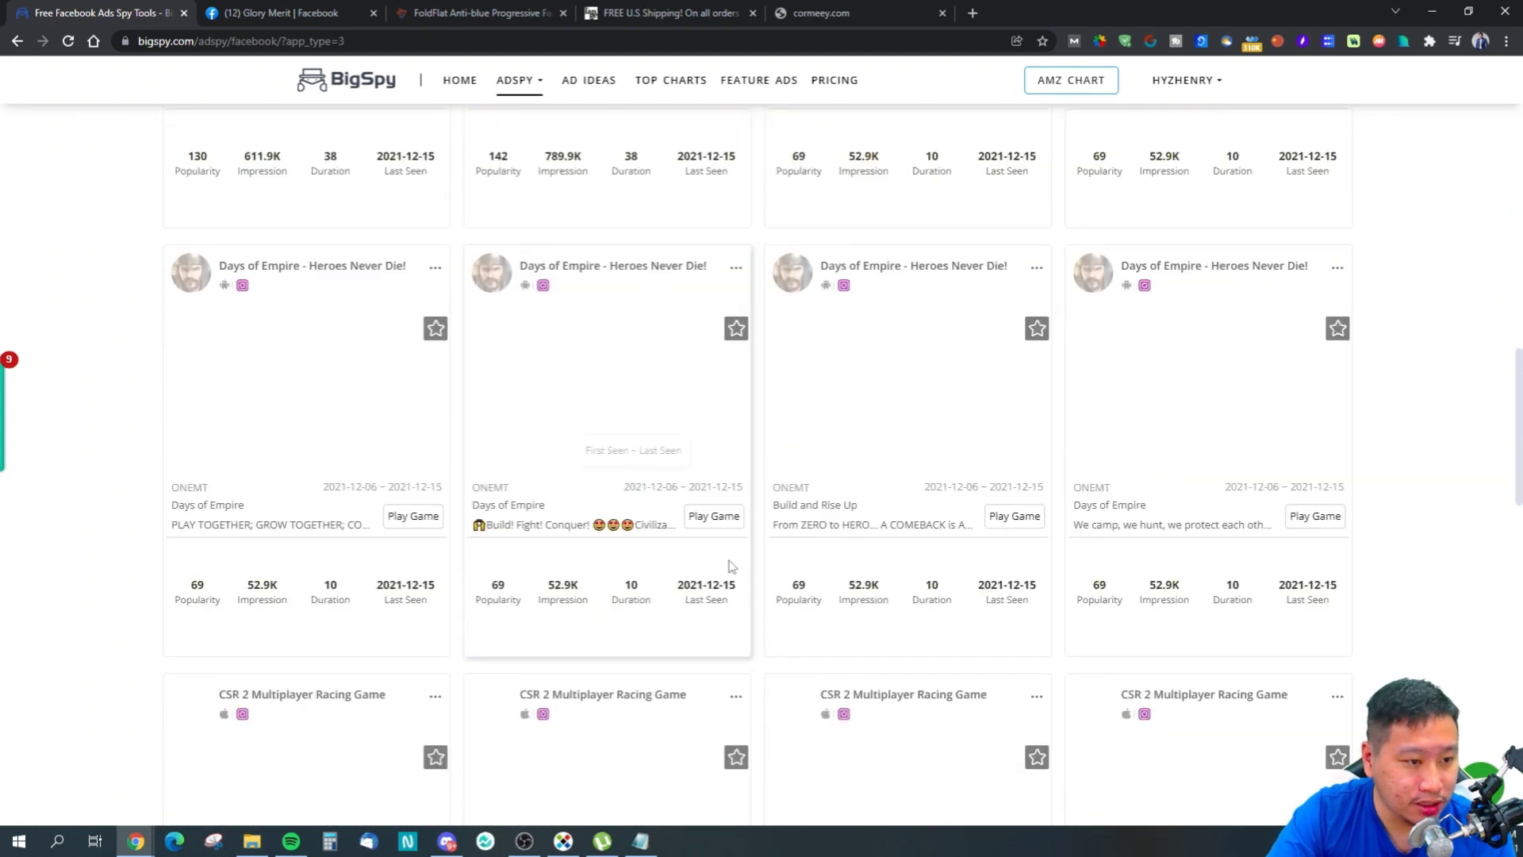
scroll(731, 566, up, 13)
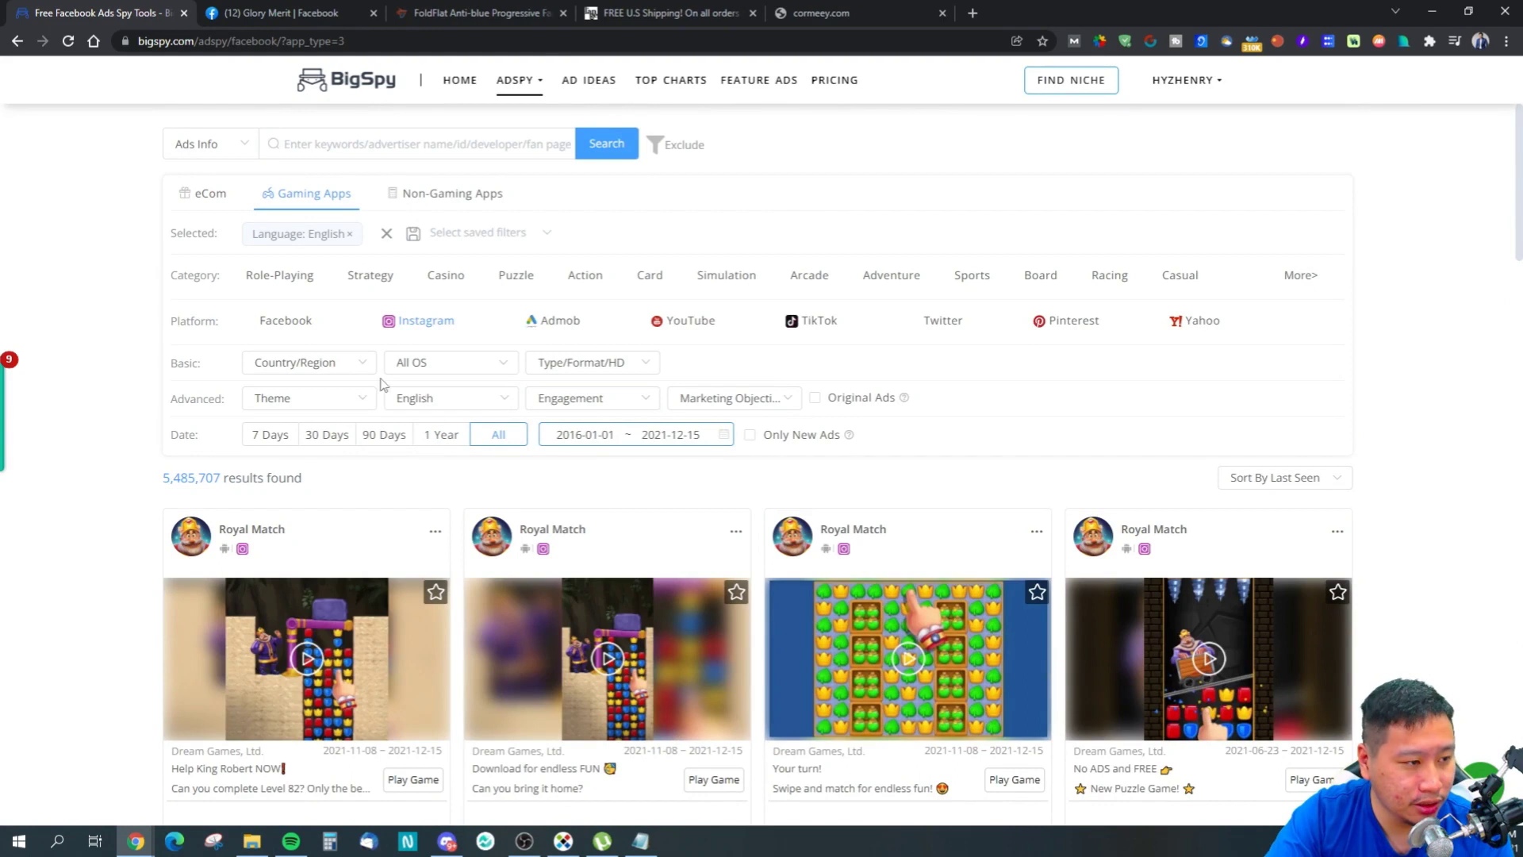
Step: Filter gaming ads to Like >1000, Comment 101~1000, Share 1~100 and scroll to Coin Master
click(563, 399)
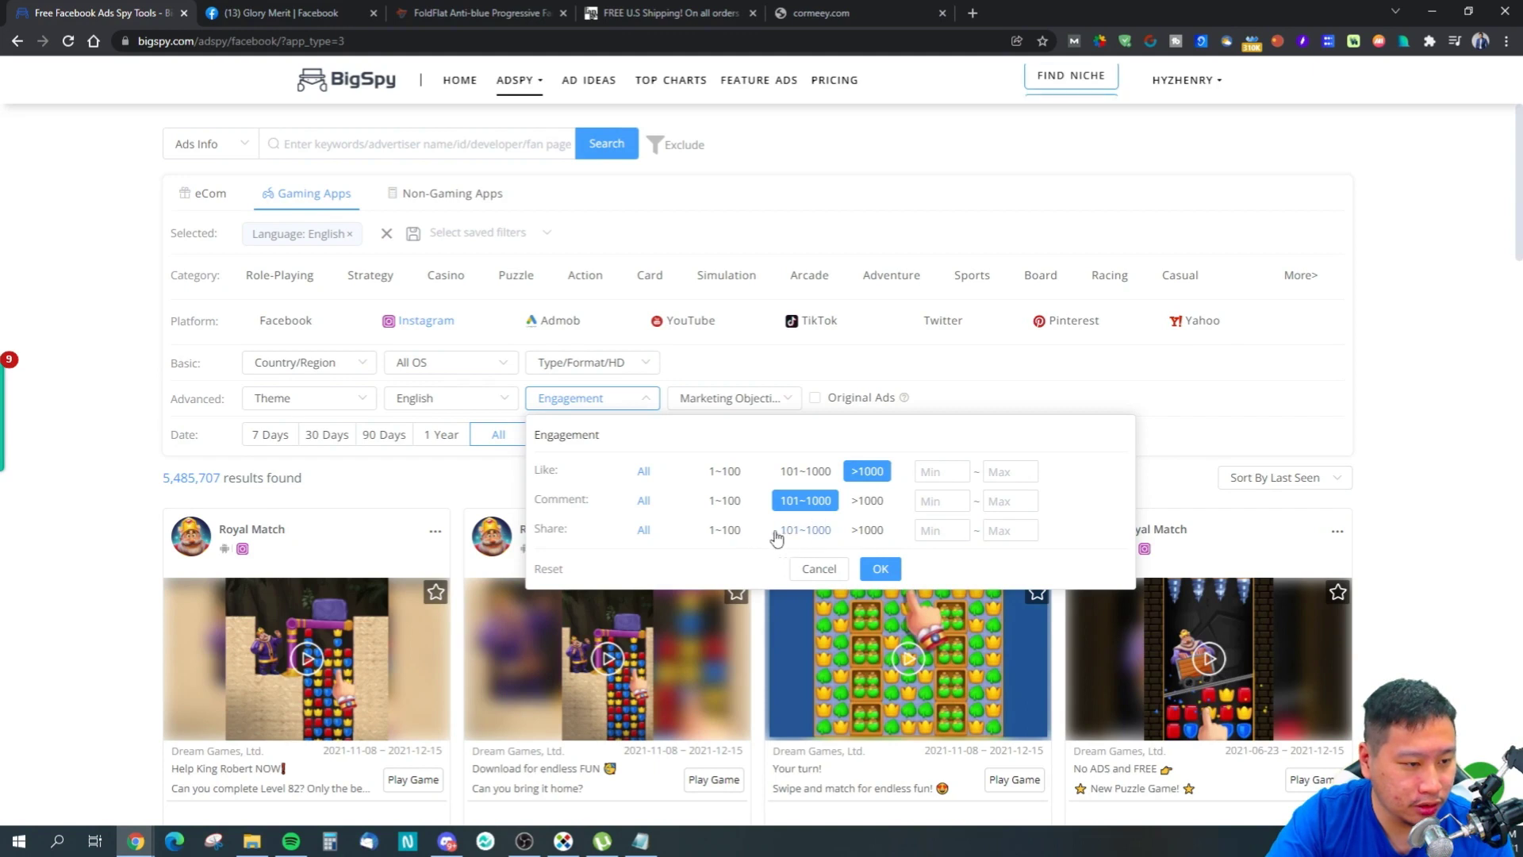
click(879, 570)
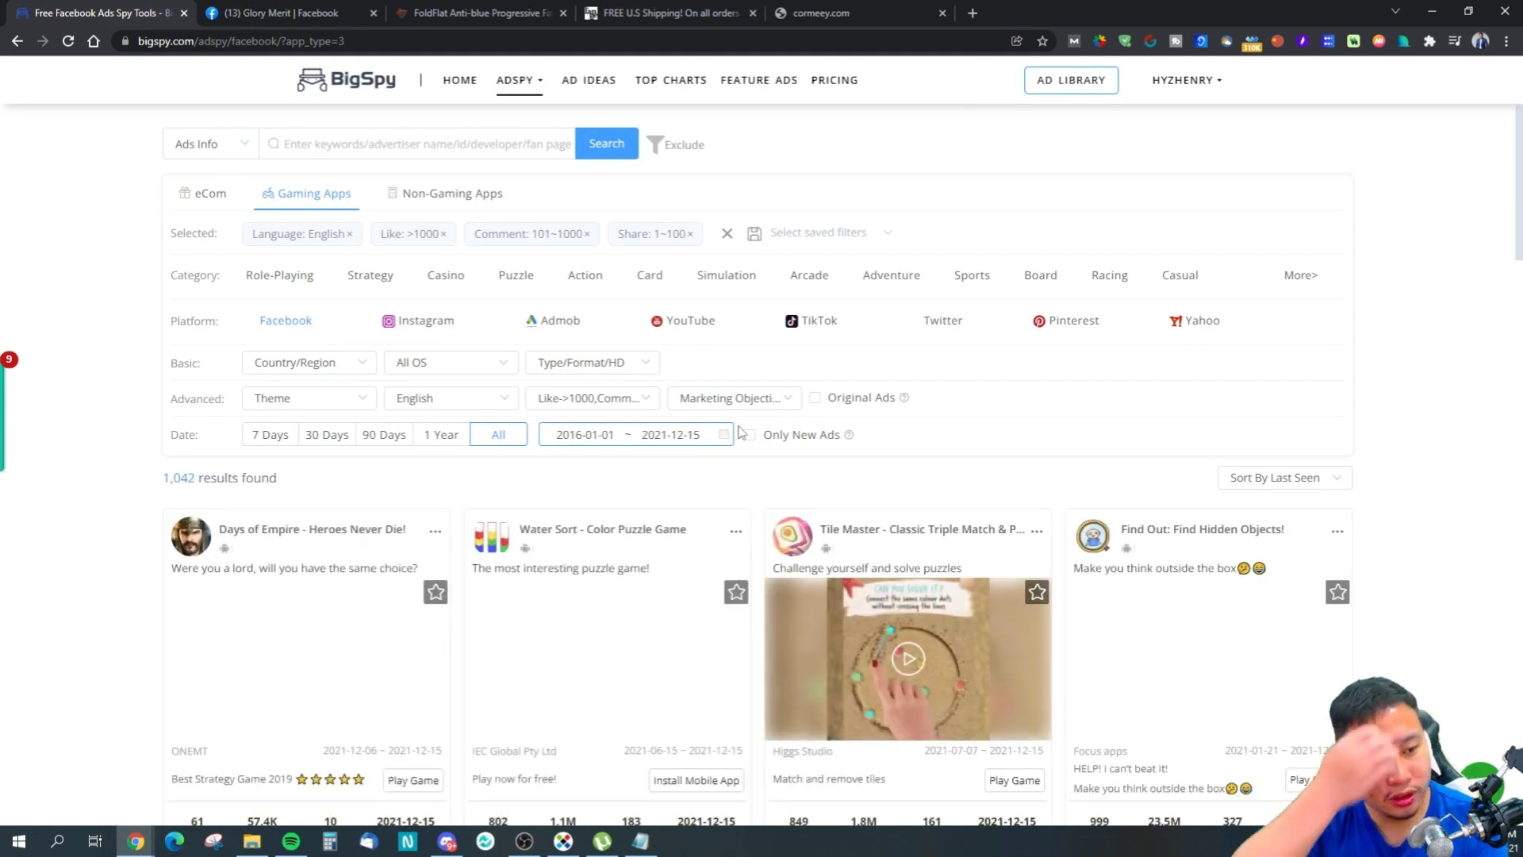
scroll(710, 467, down, 5)
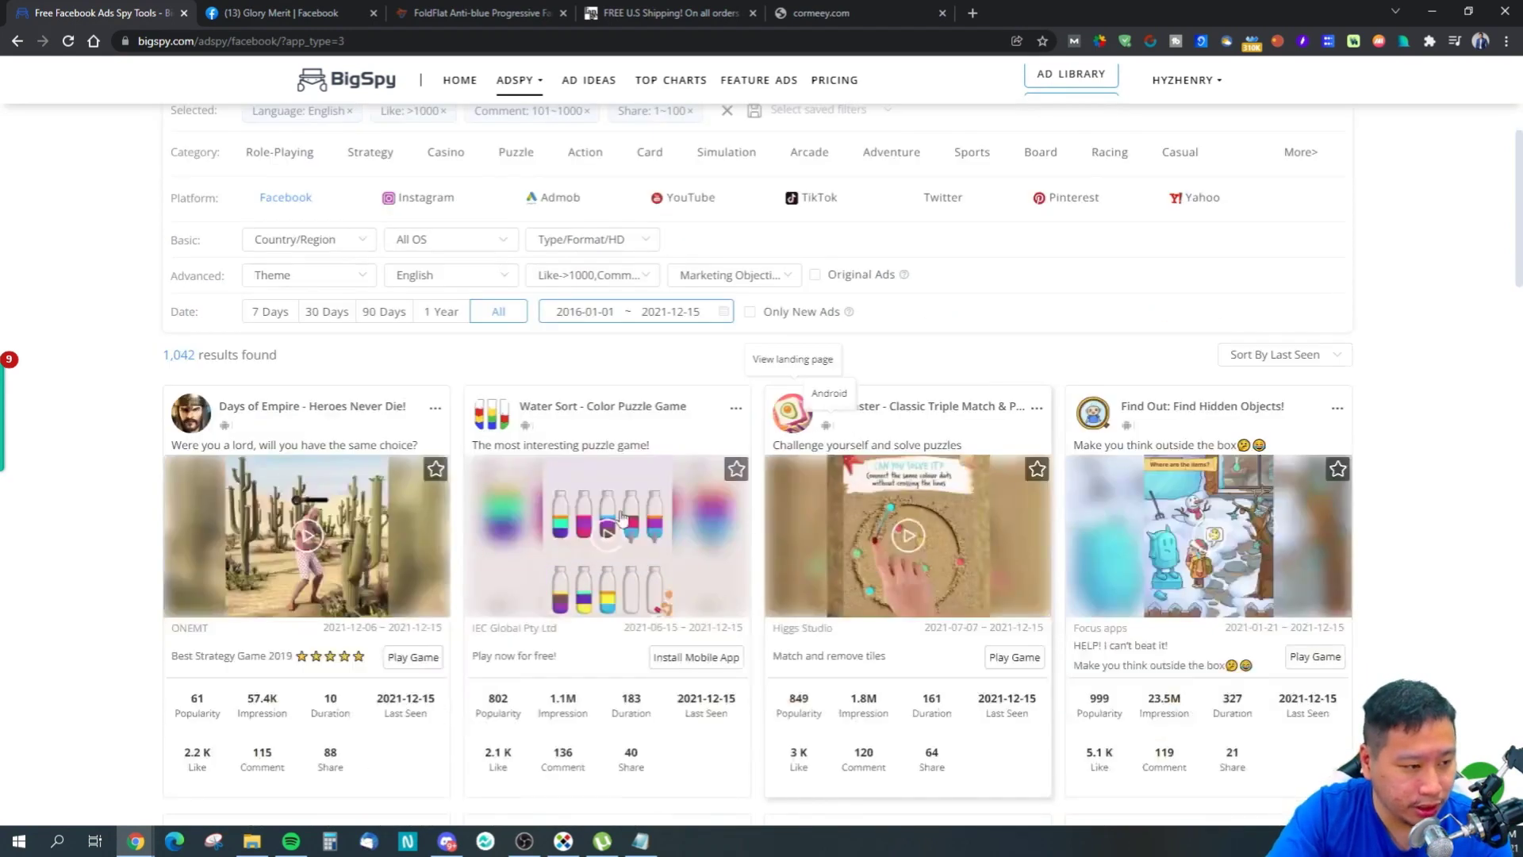
scroll(613, 501, down, 4)
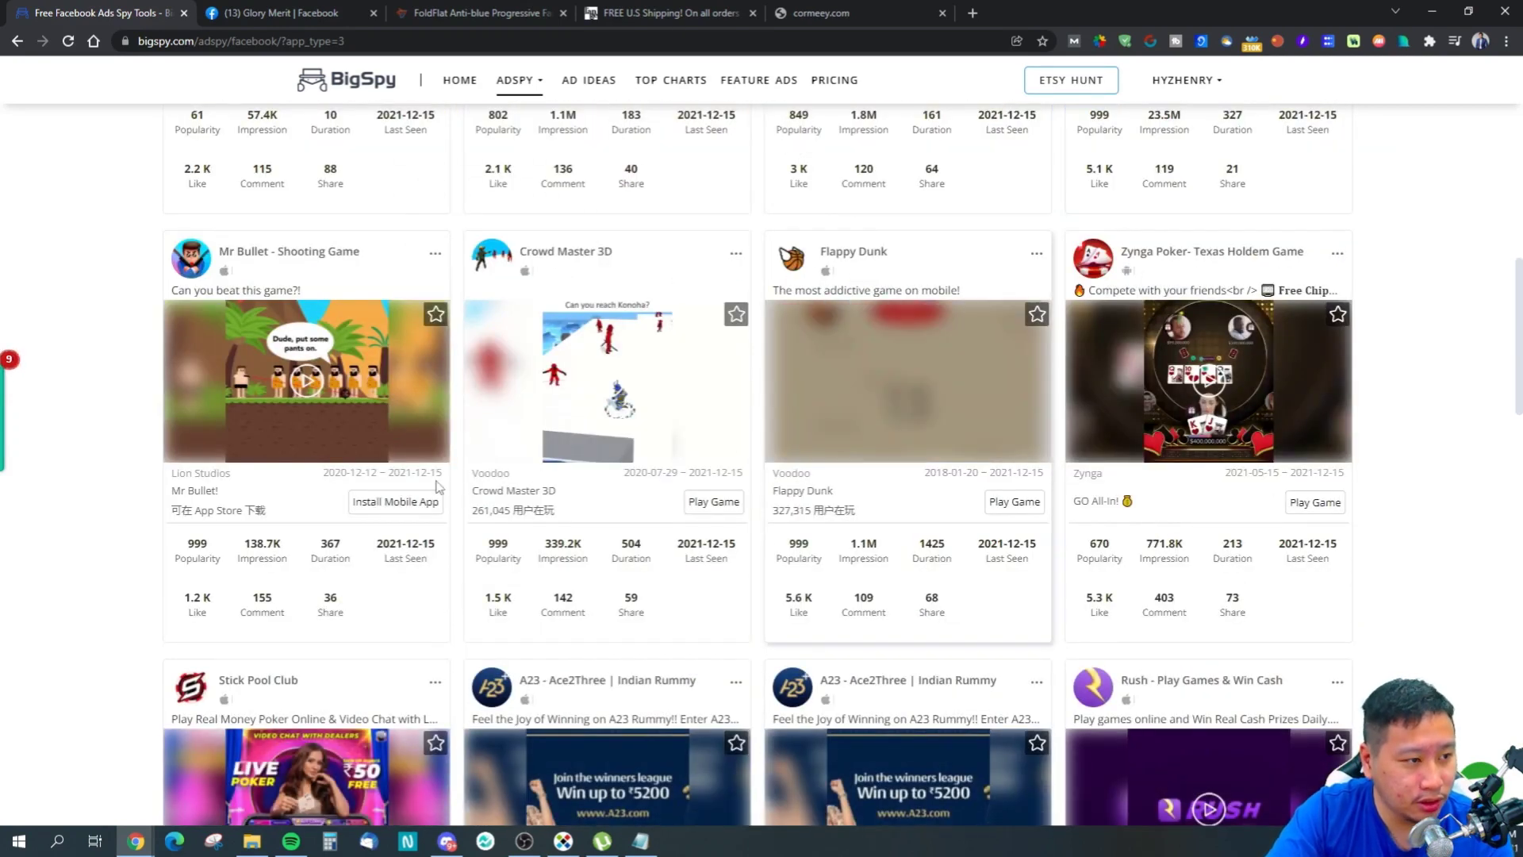
scroll(627, 507, down, 9)
scroll(629, 510, up, 5)
scroll(768, 591, down, 10)
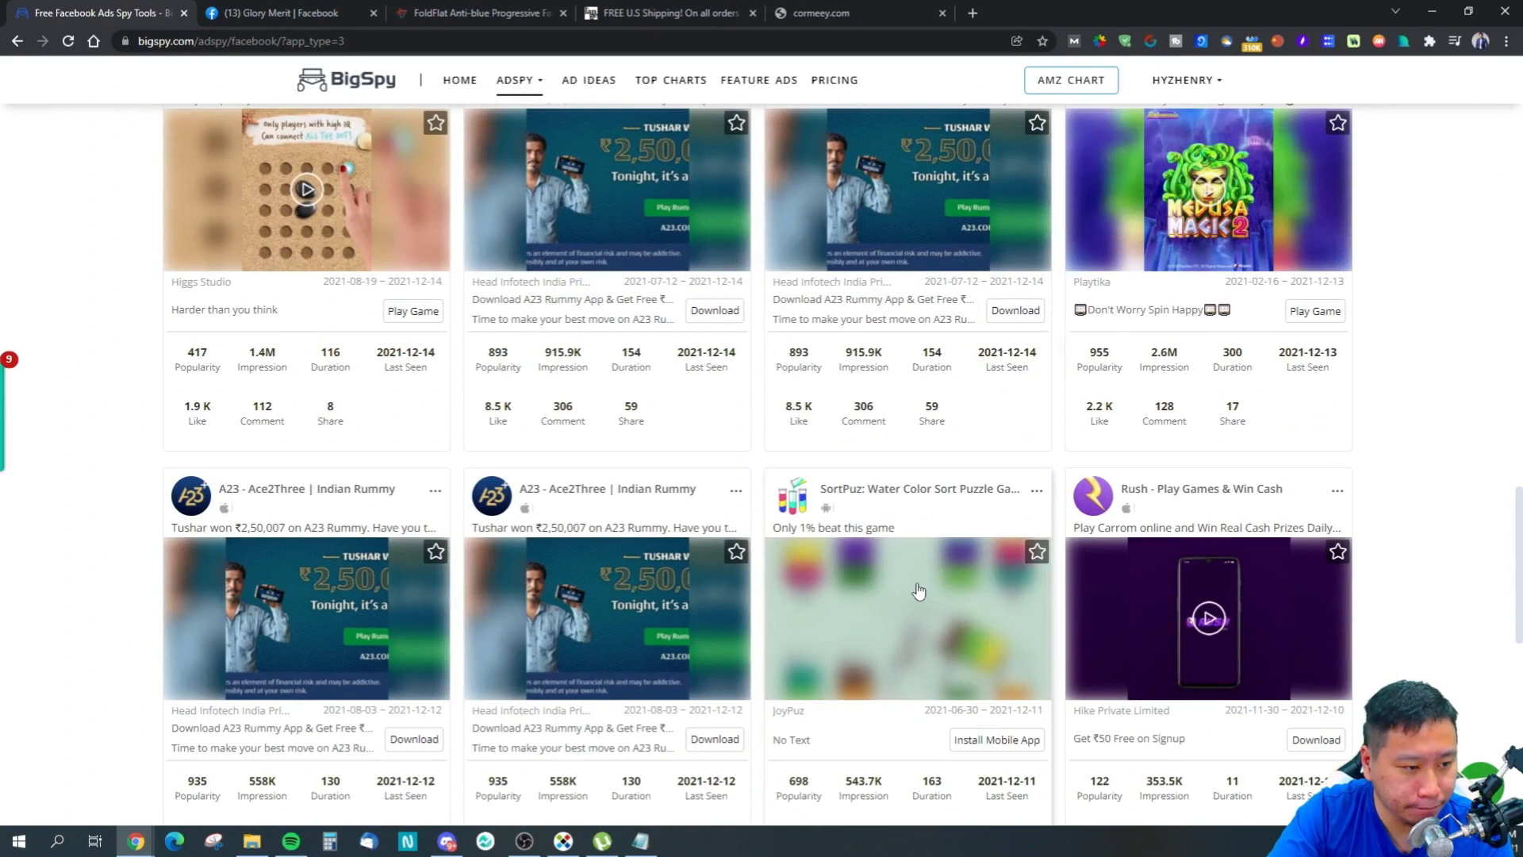
mouse_move(919, 591)
scroll(918, 591, down, 8)
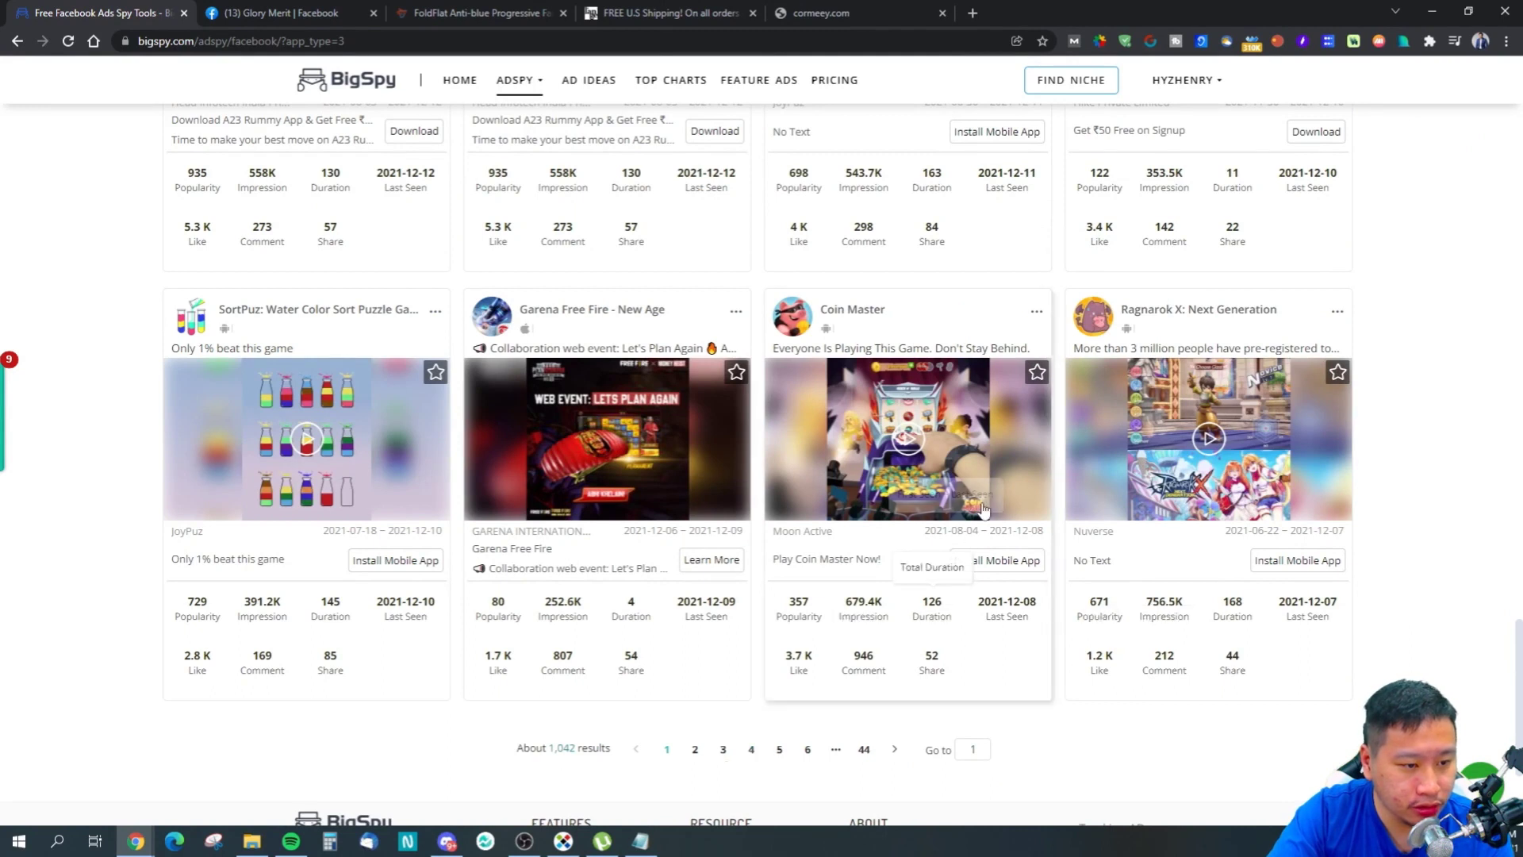
Step: Open the Coin Master ad details, lower its volume and try the slot-machine version
click(1023, 472)
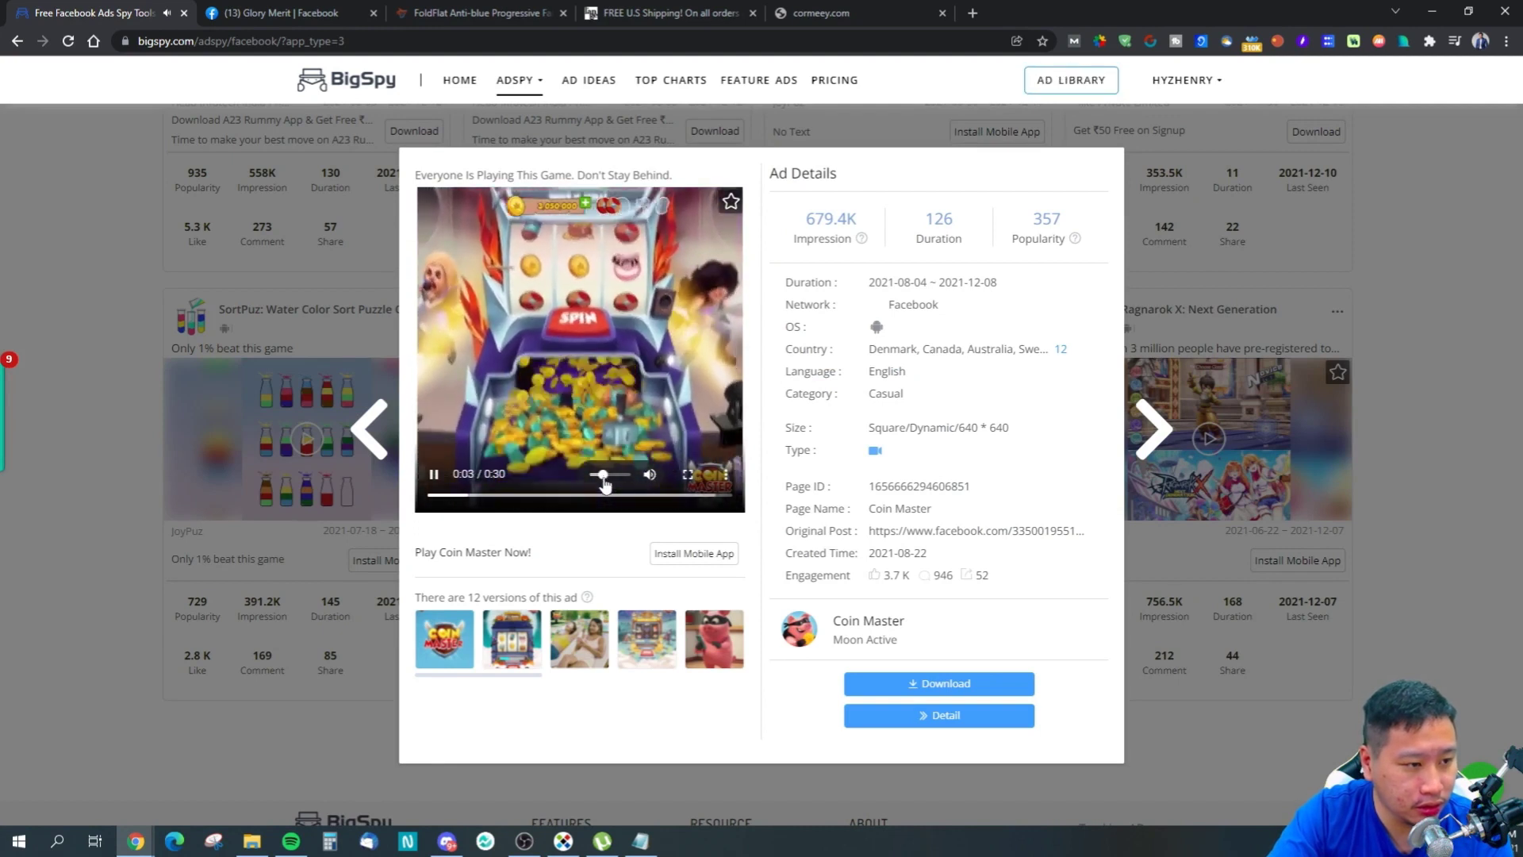
drag(613, 474, 600, 475)
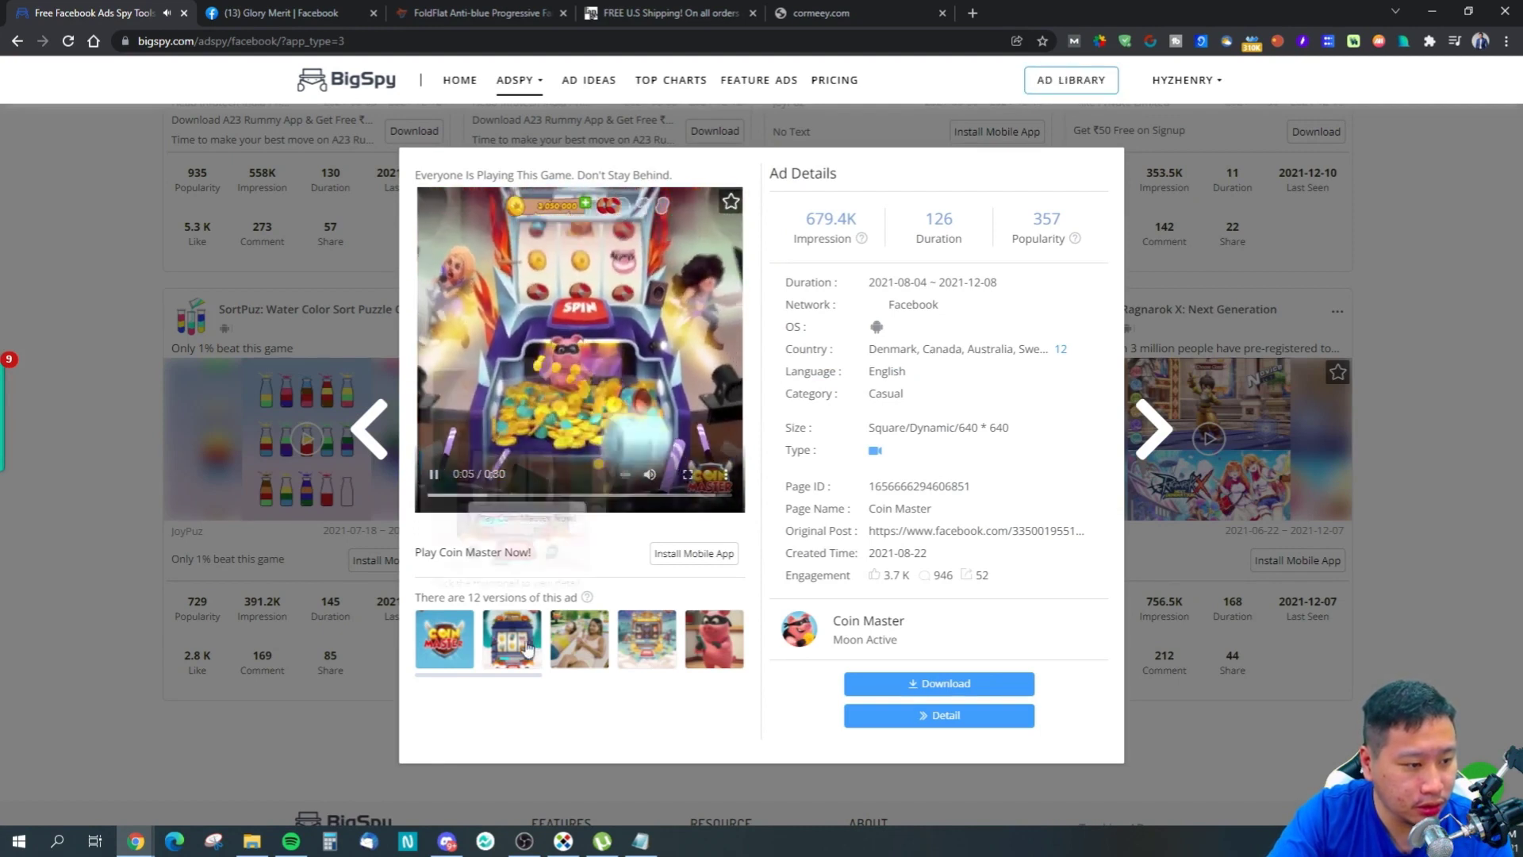
click(517, 647)
click(143, 12)
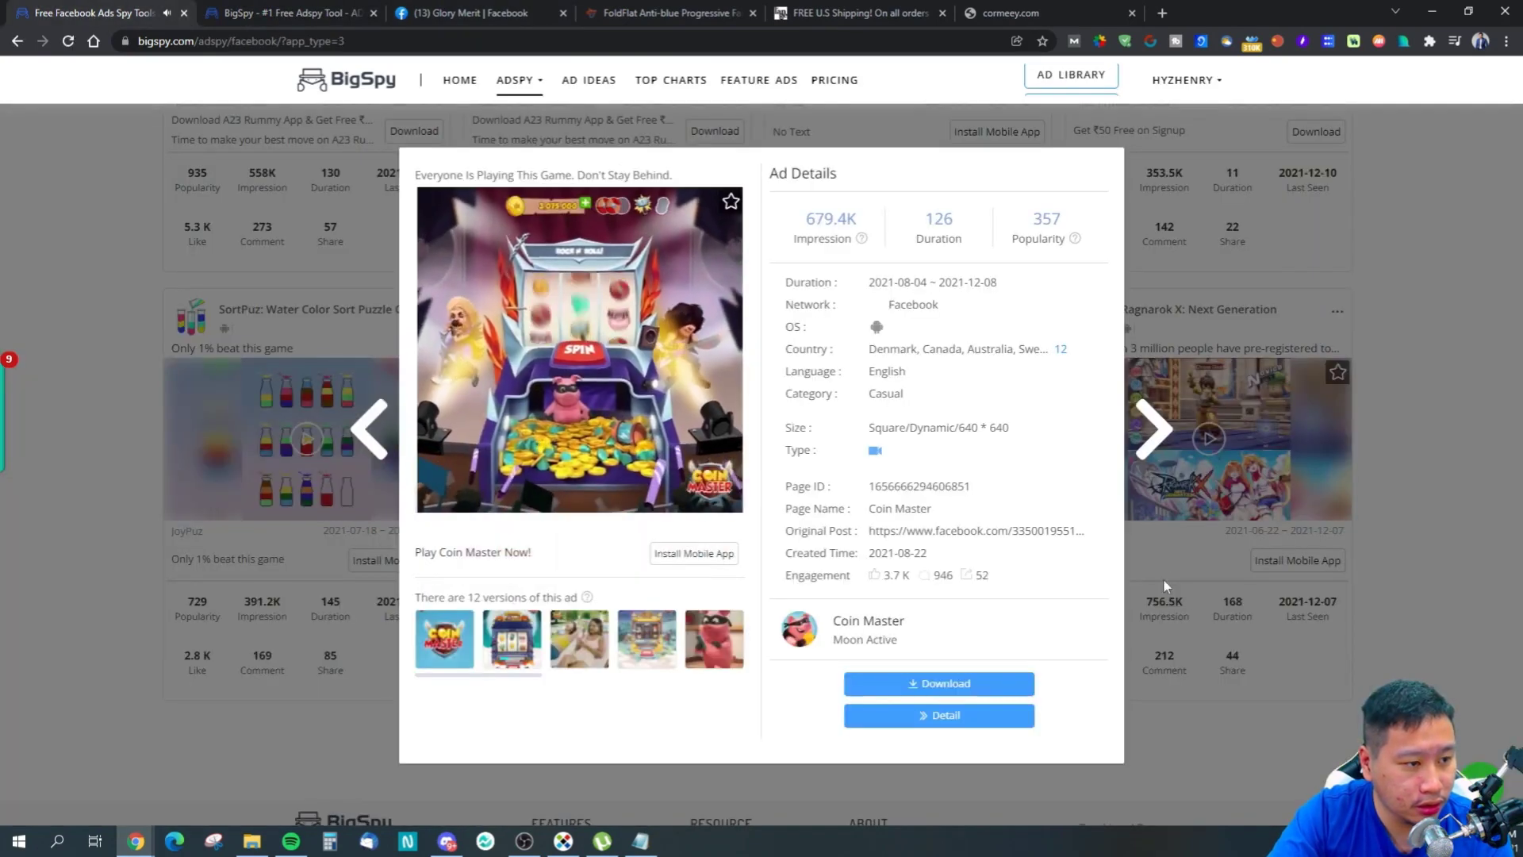
click(583, 655)
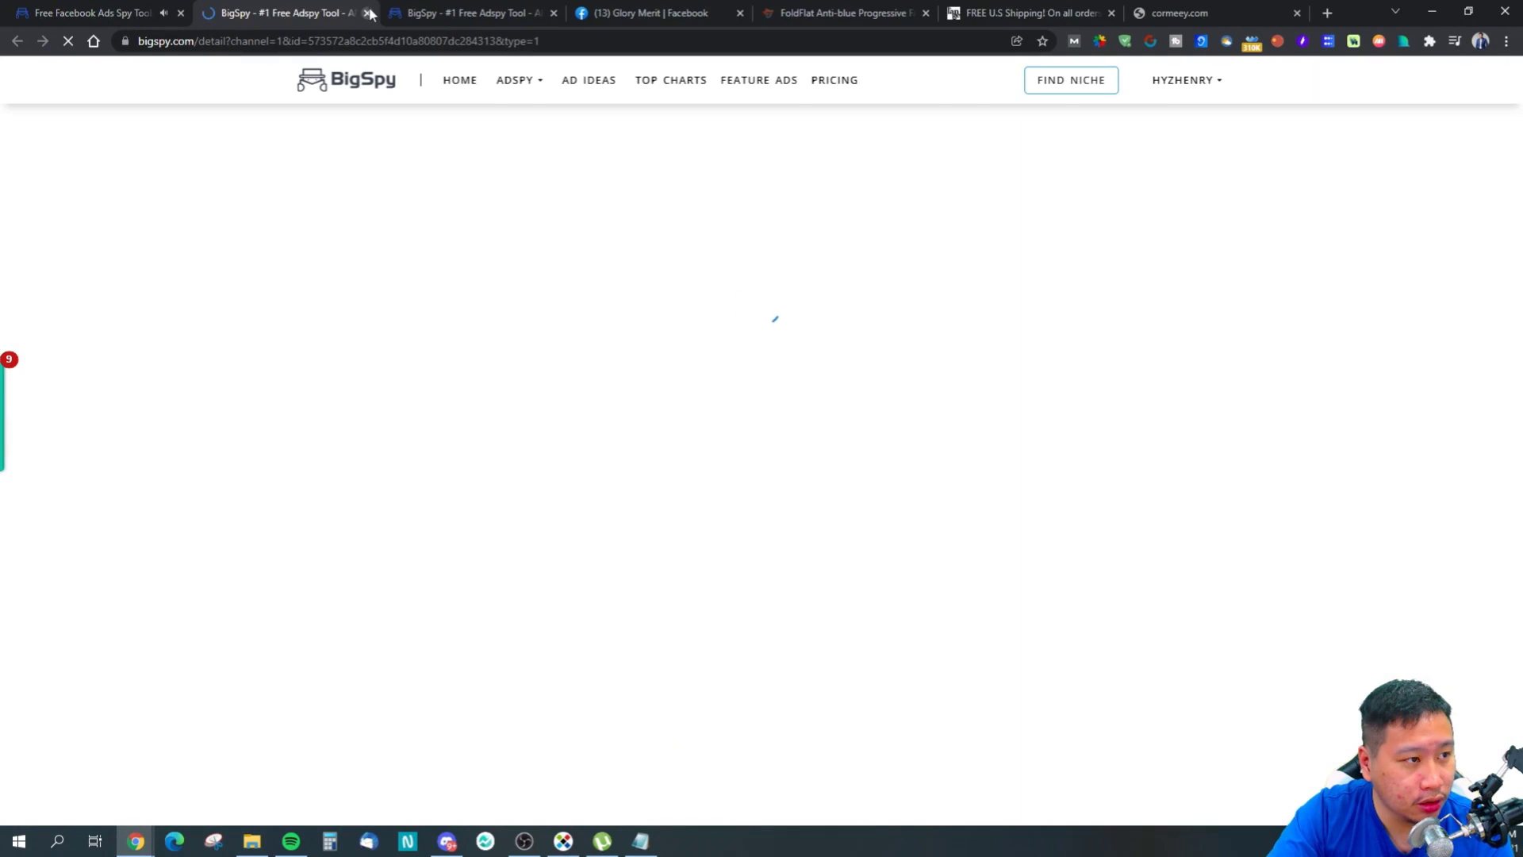
key(ctrl+w)
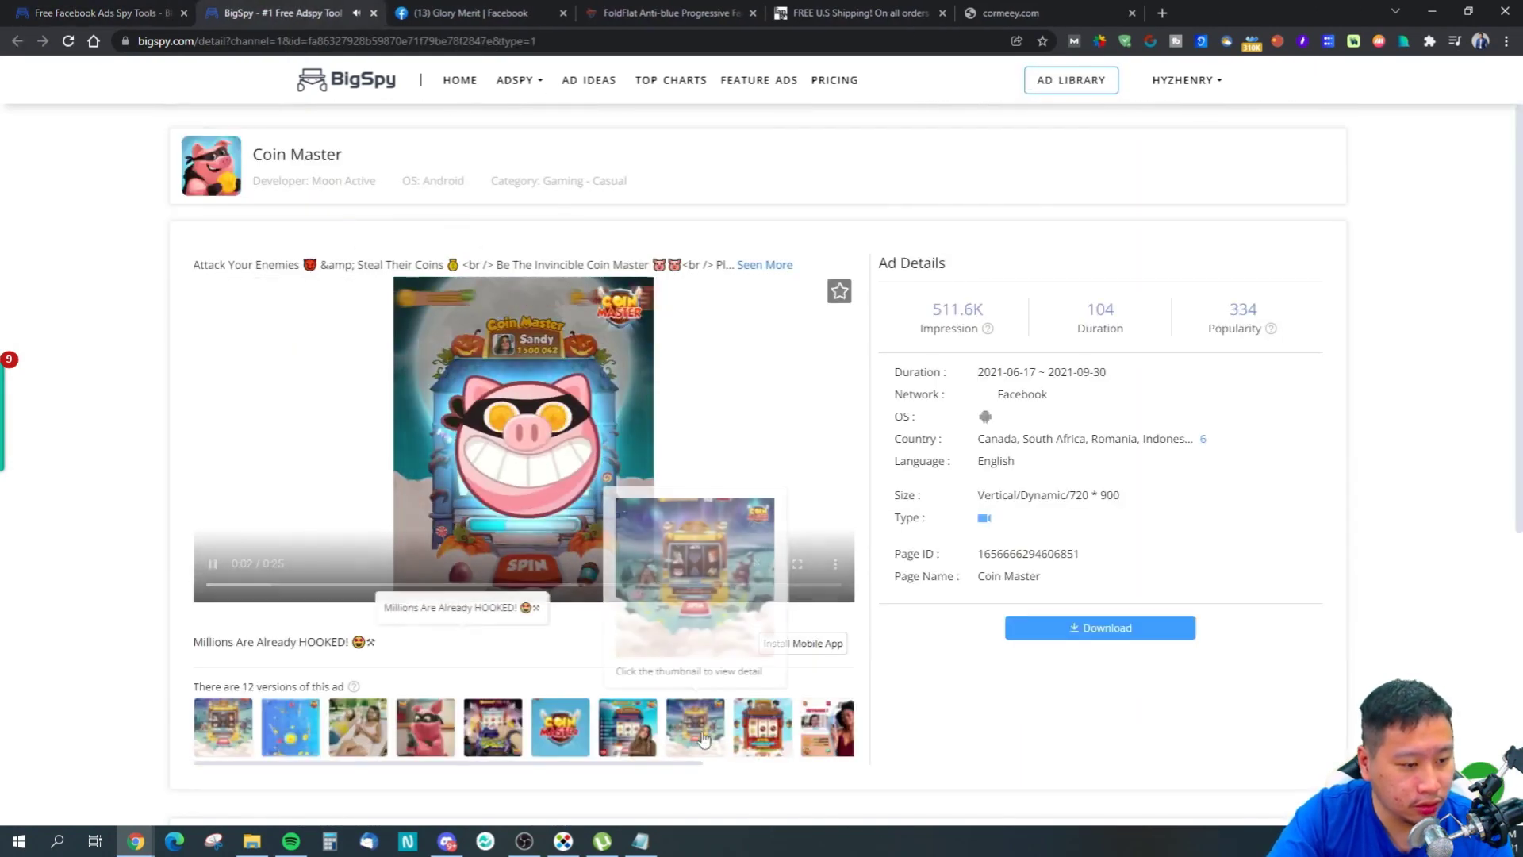
Step: Open the third Coin Master version, mute its video and skip to 0:17
click(359, 739)
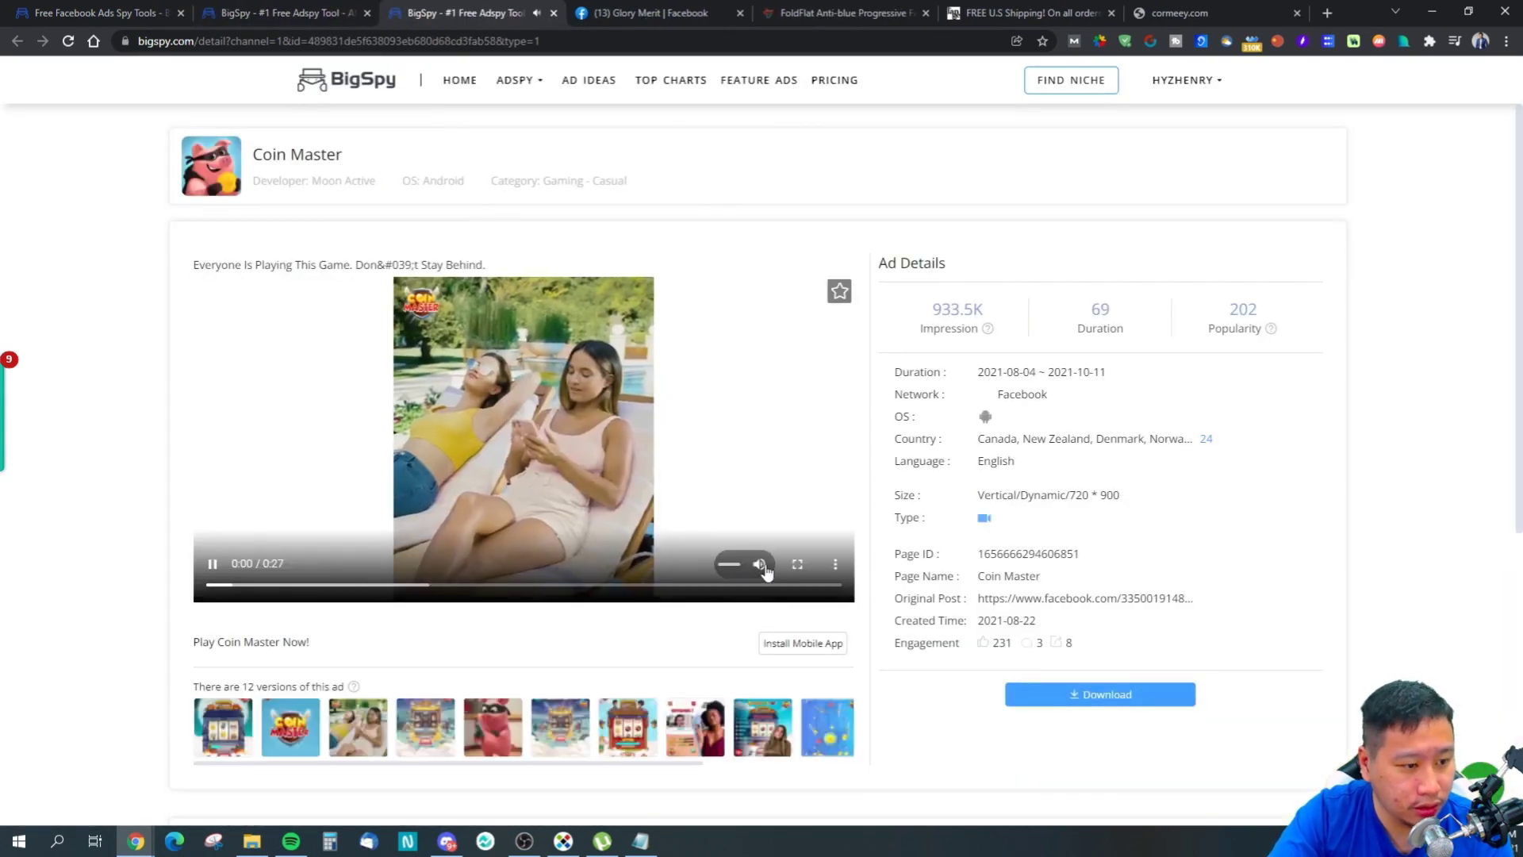
drag(750, 565, 707, 569)
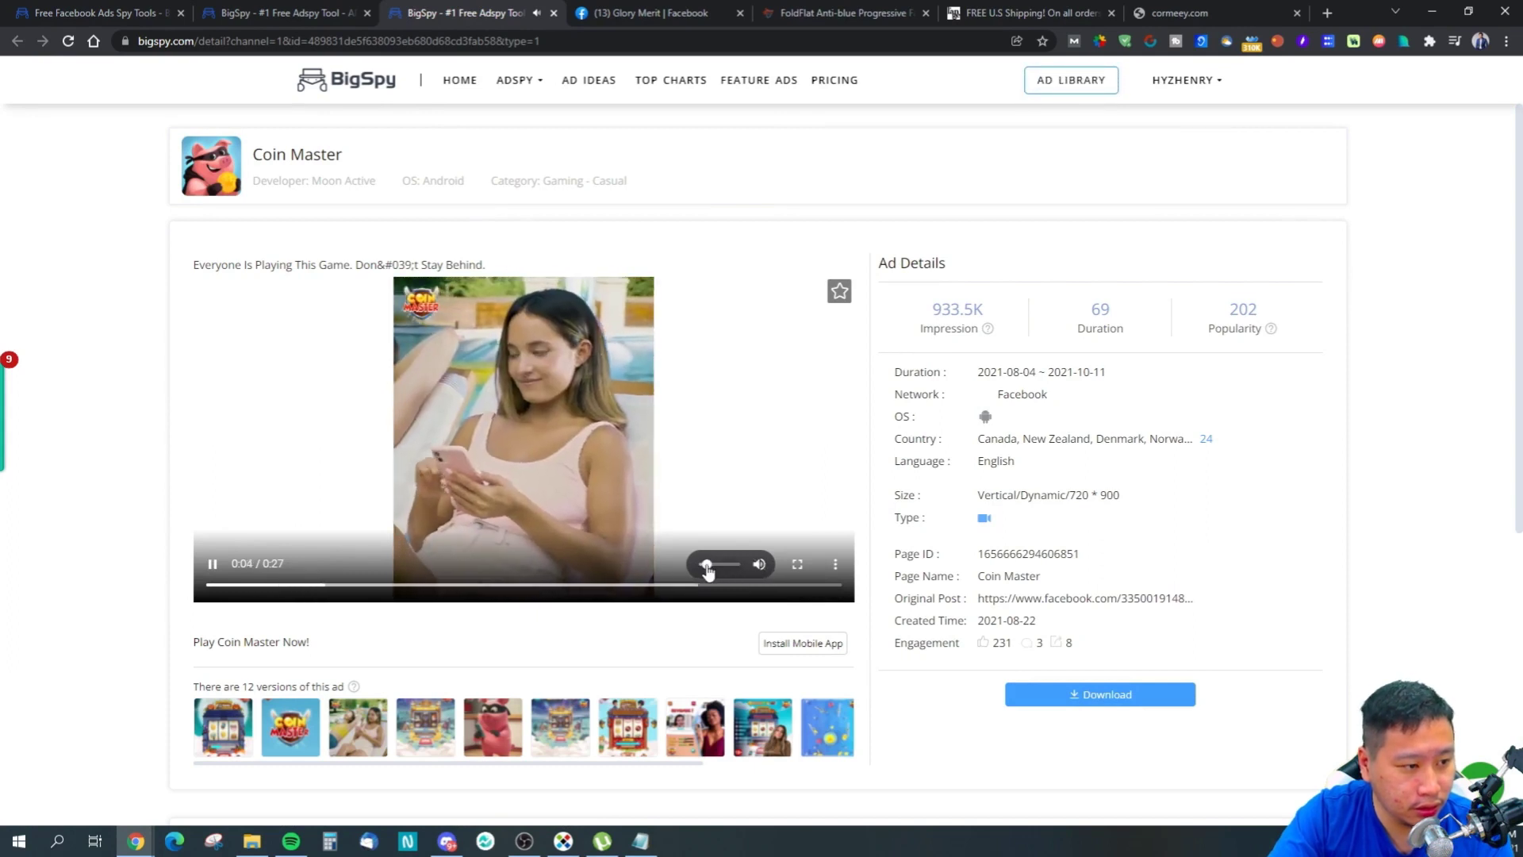
drag(464, 587, 681, 590)
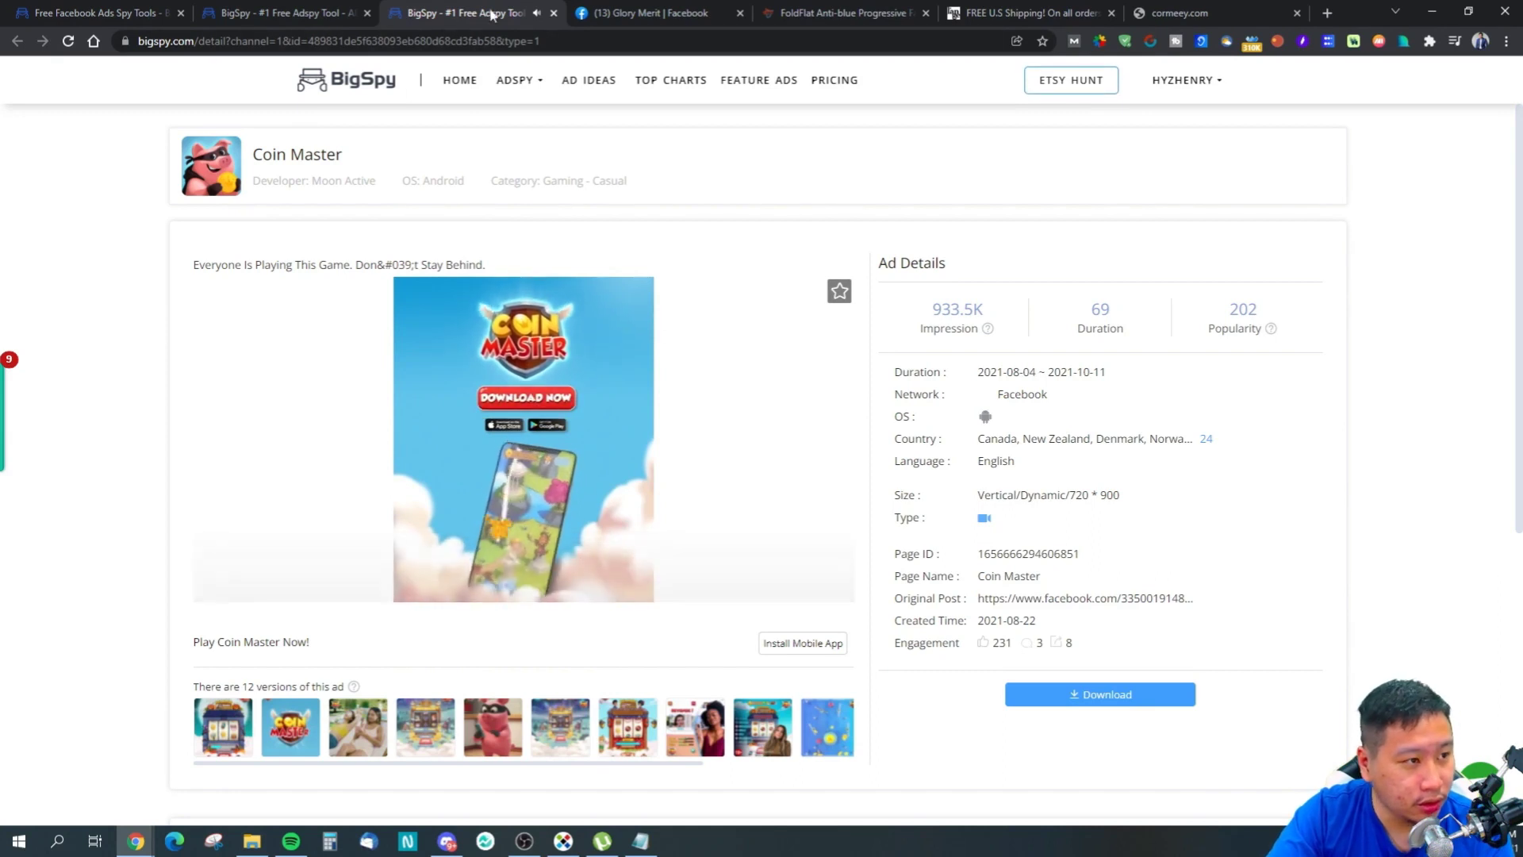
Step: Close the extra Coin Master detail tabs and go to page 2 of gaming ad results
click(358, 13)
click(367, 14)
click(367, 13)
click(95, 13)
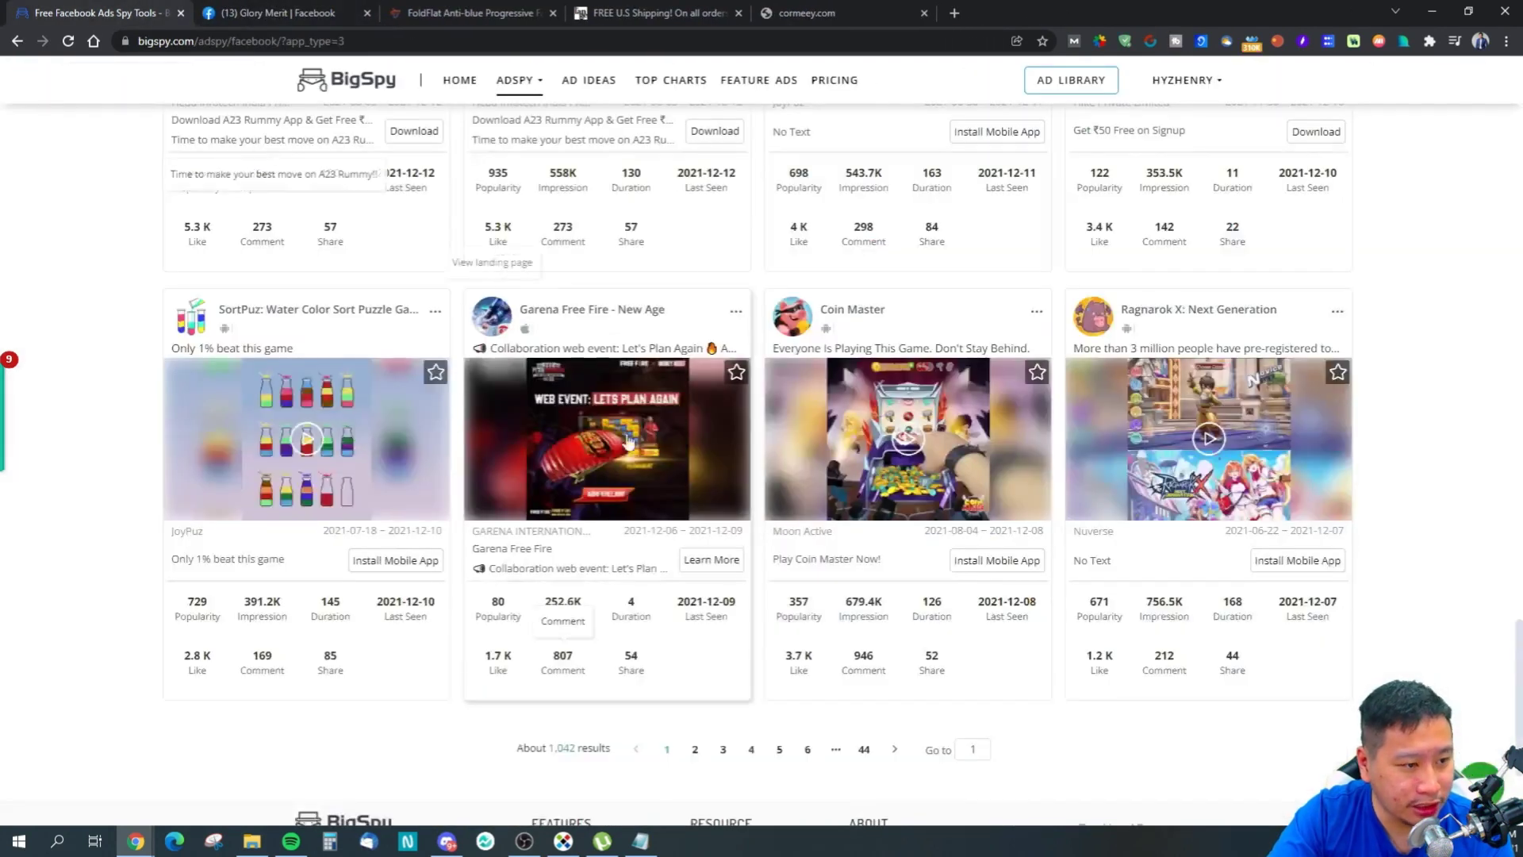
scroll(1397, 530, up, 4)
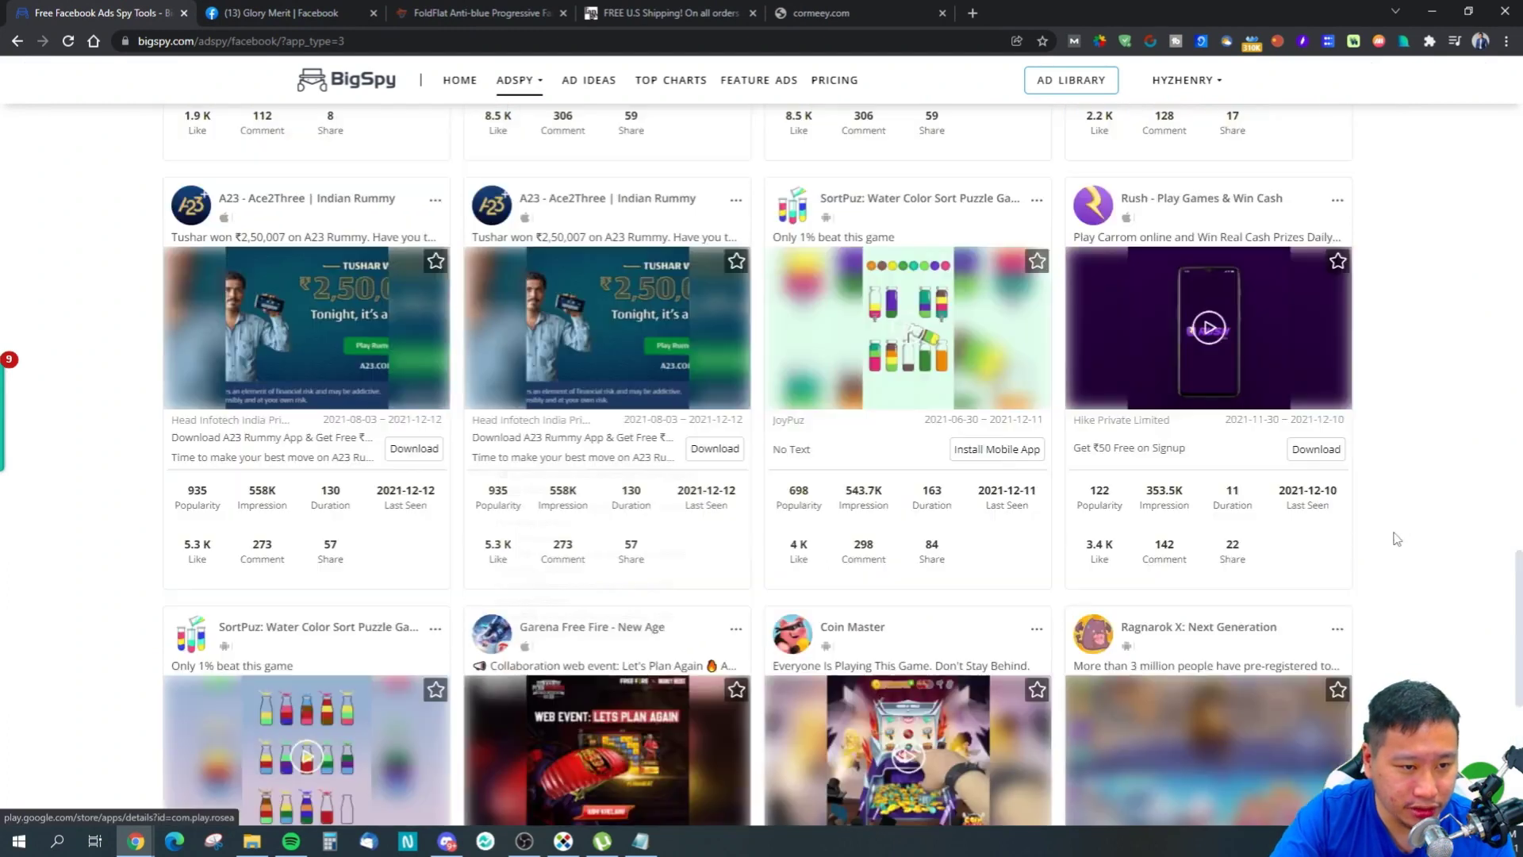
scroll(1392, 534, down, 7)
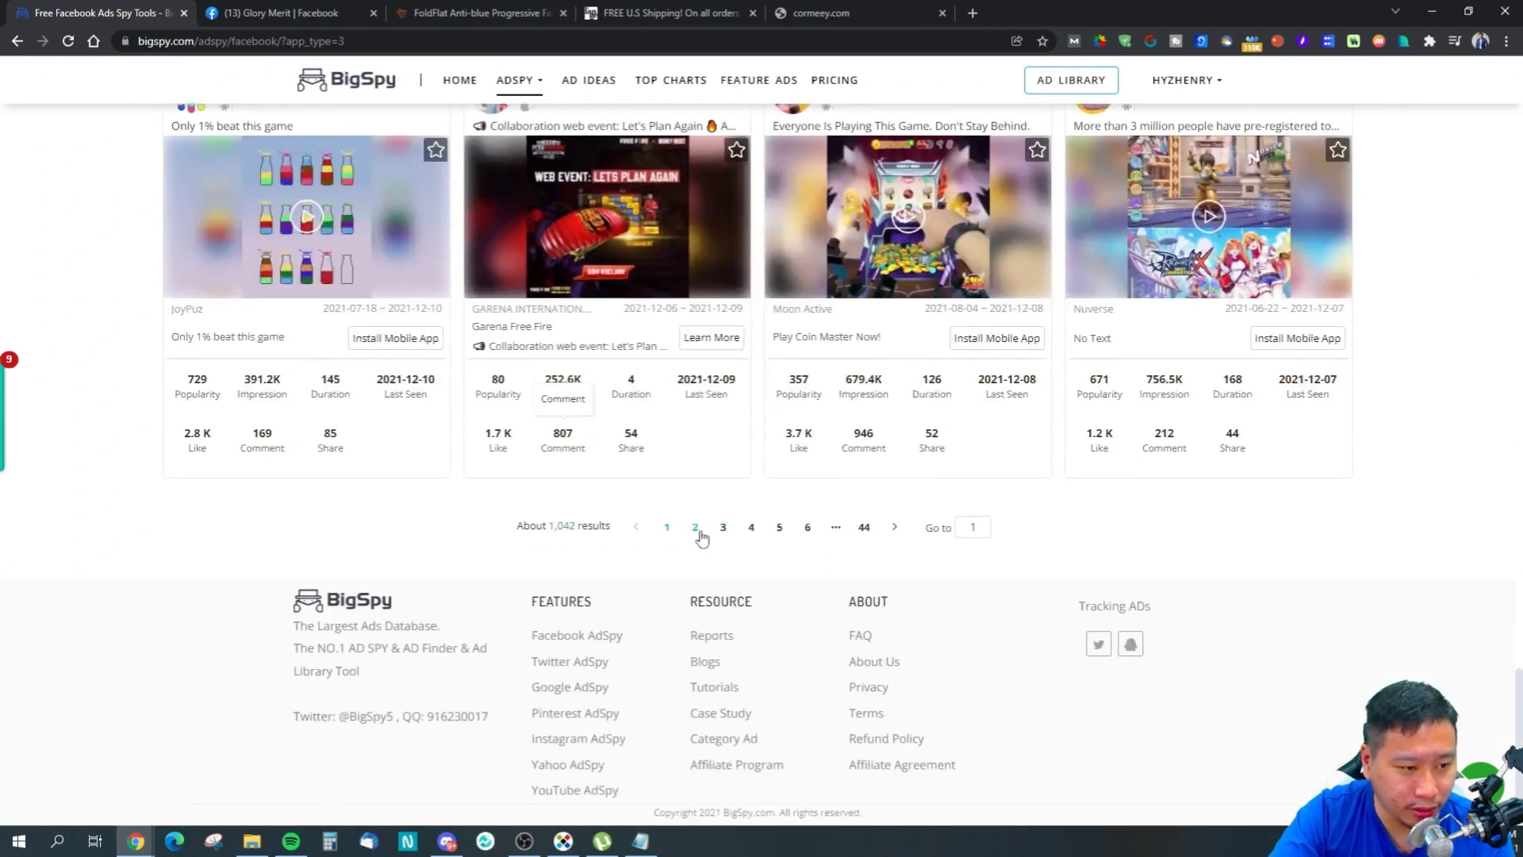
click(696, 530)
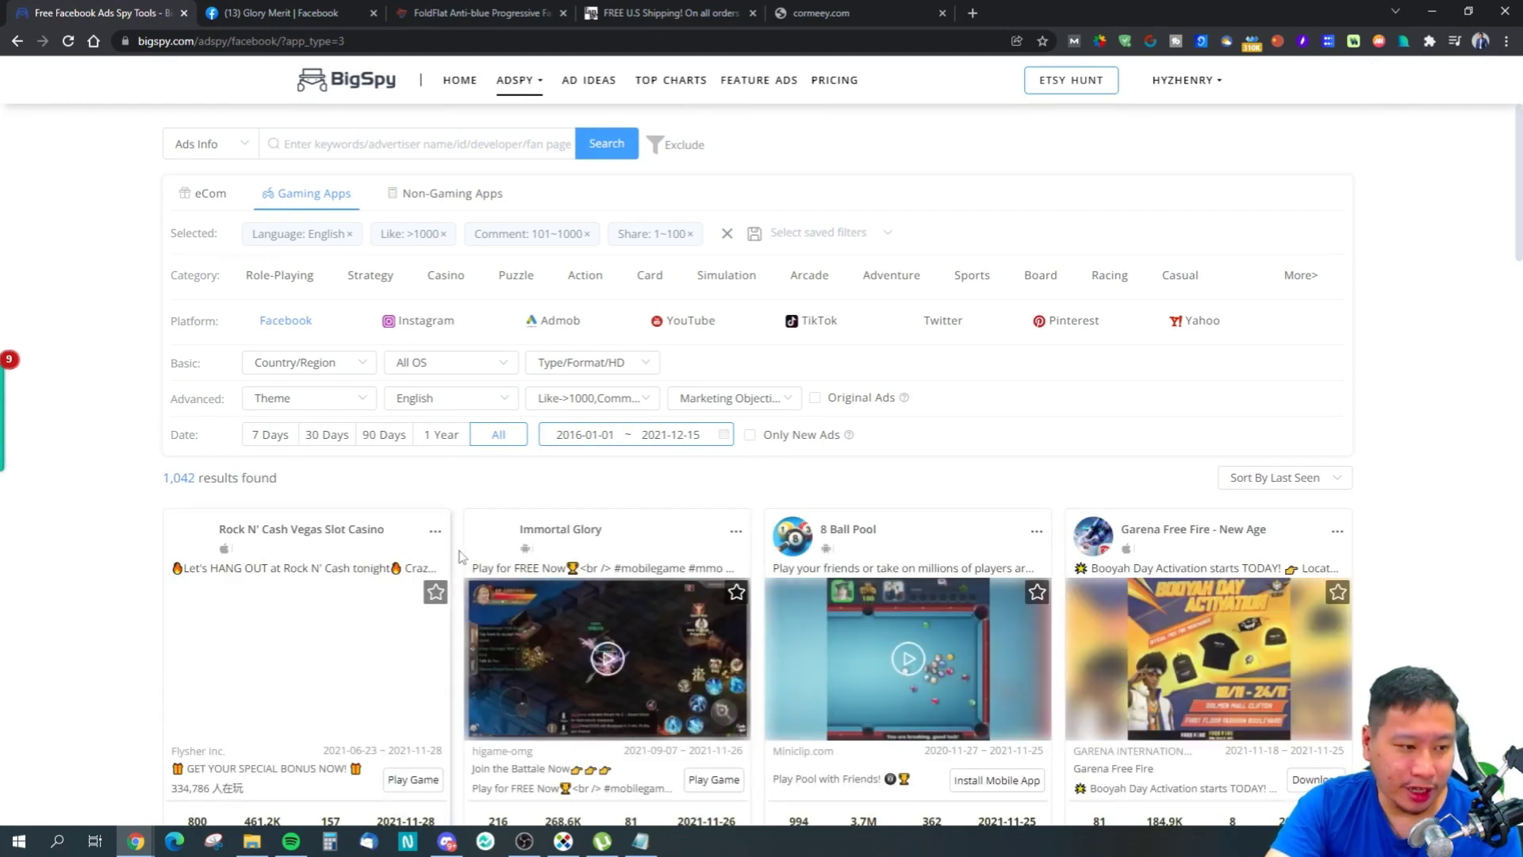
Step: Close the Facebook tab and preview the Mobile Legends: Bang Bang UniPin ad (855.9K impressions)
scroll(476, 432, down, 6)
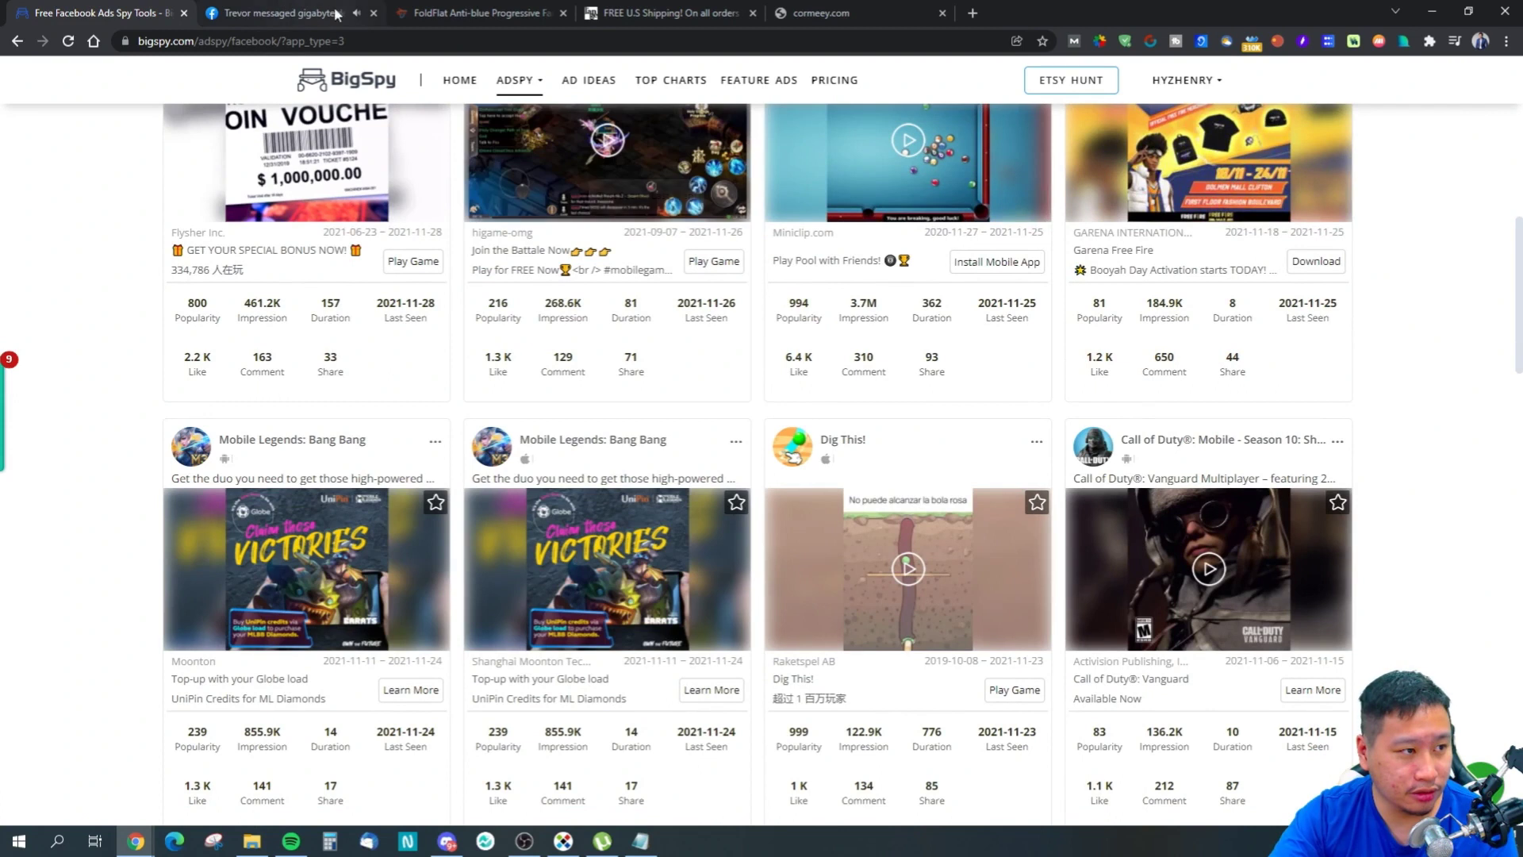
click(372, 13)
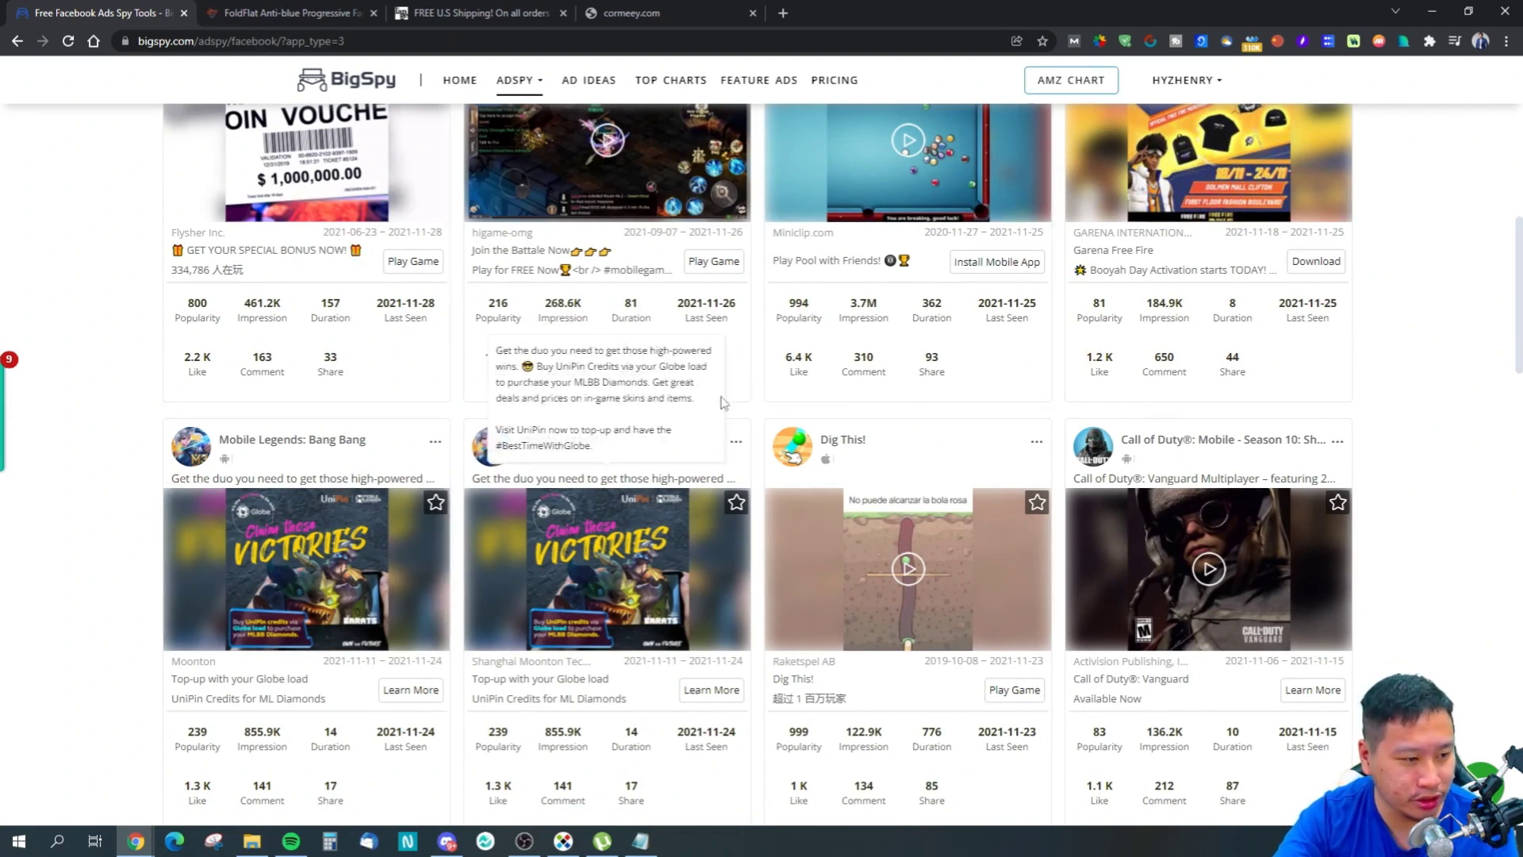
click(350, 610)
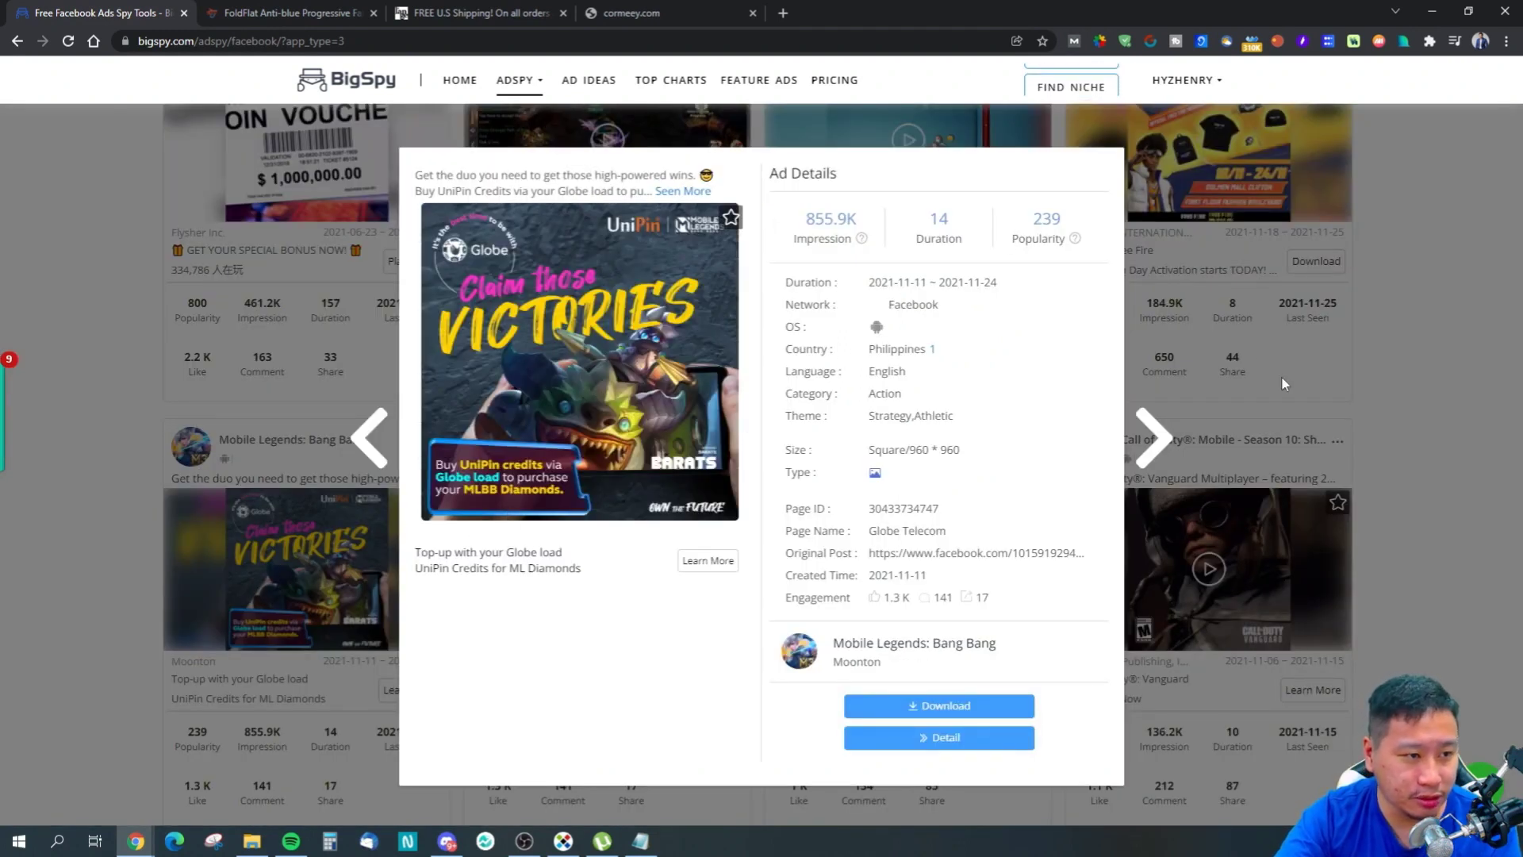
key(Escape)
scroll(815, 409, down, 5)
scroll(814, 410, up, 5)
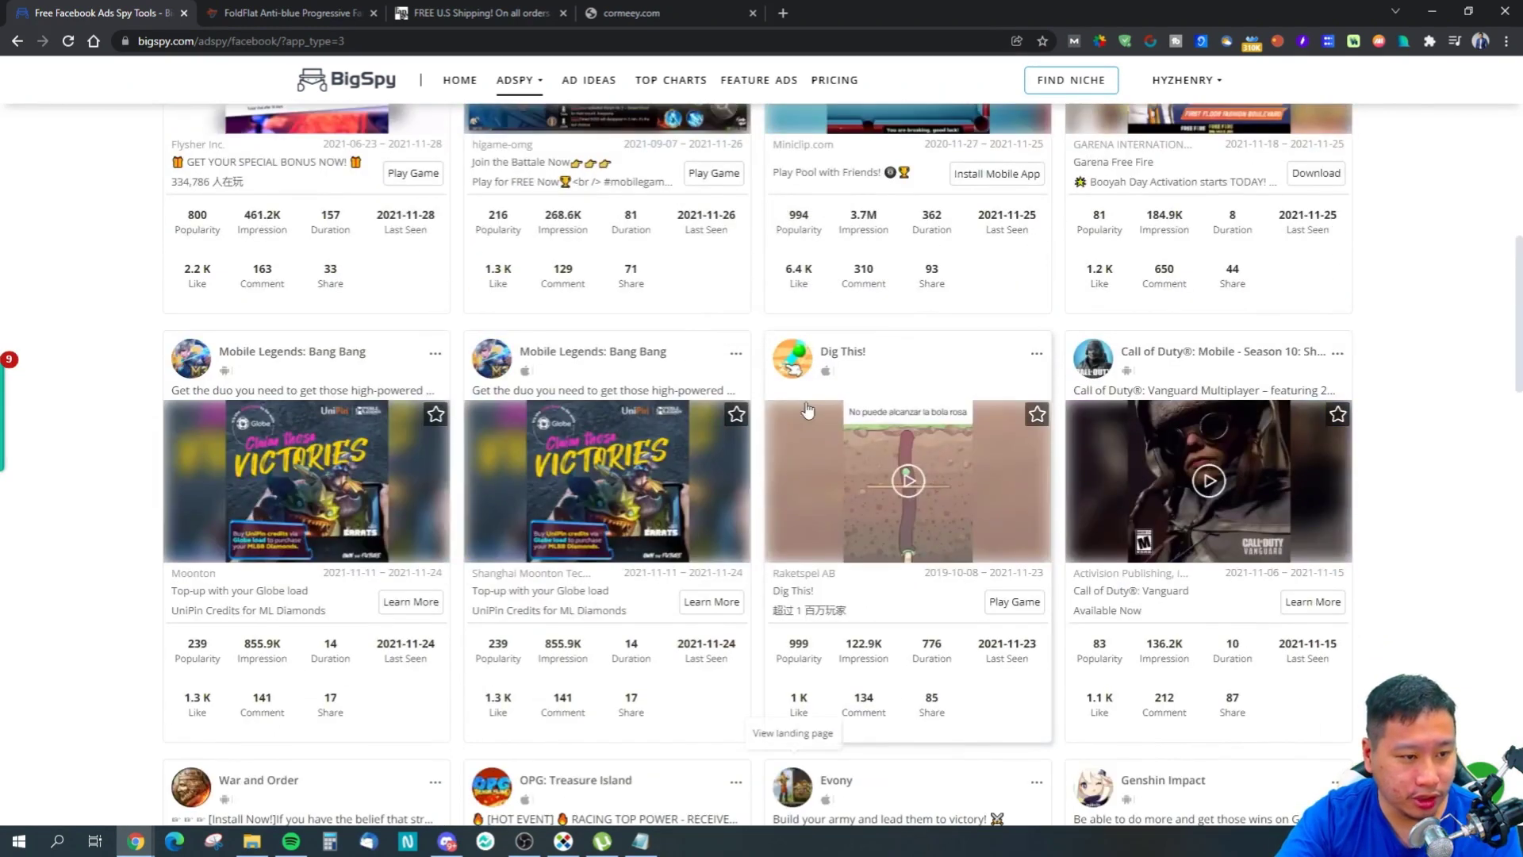
scroll(1064, 446, down, 5)
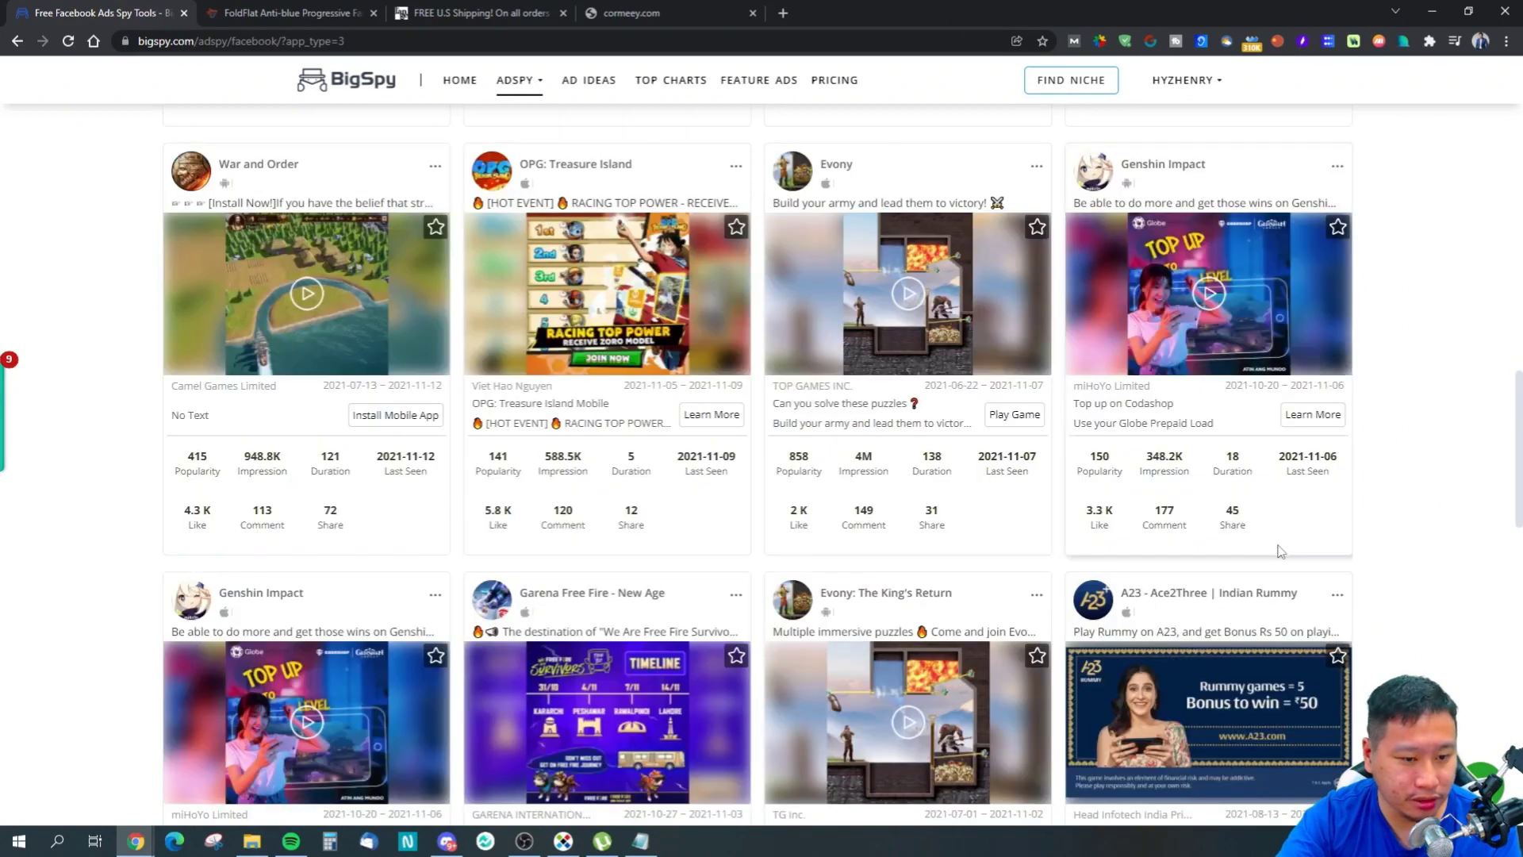
scroll(1186, 496, up, 1)
scroll(1186, 496, up, 1)
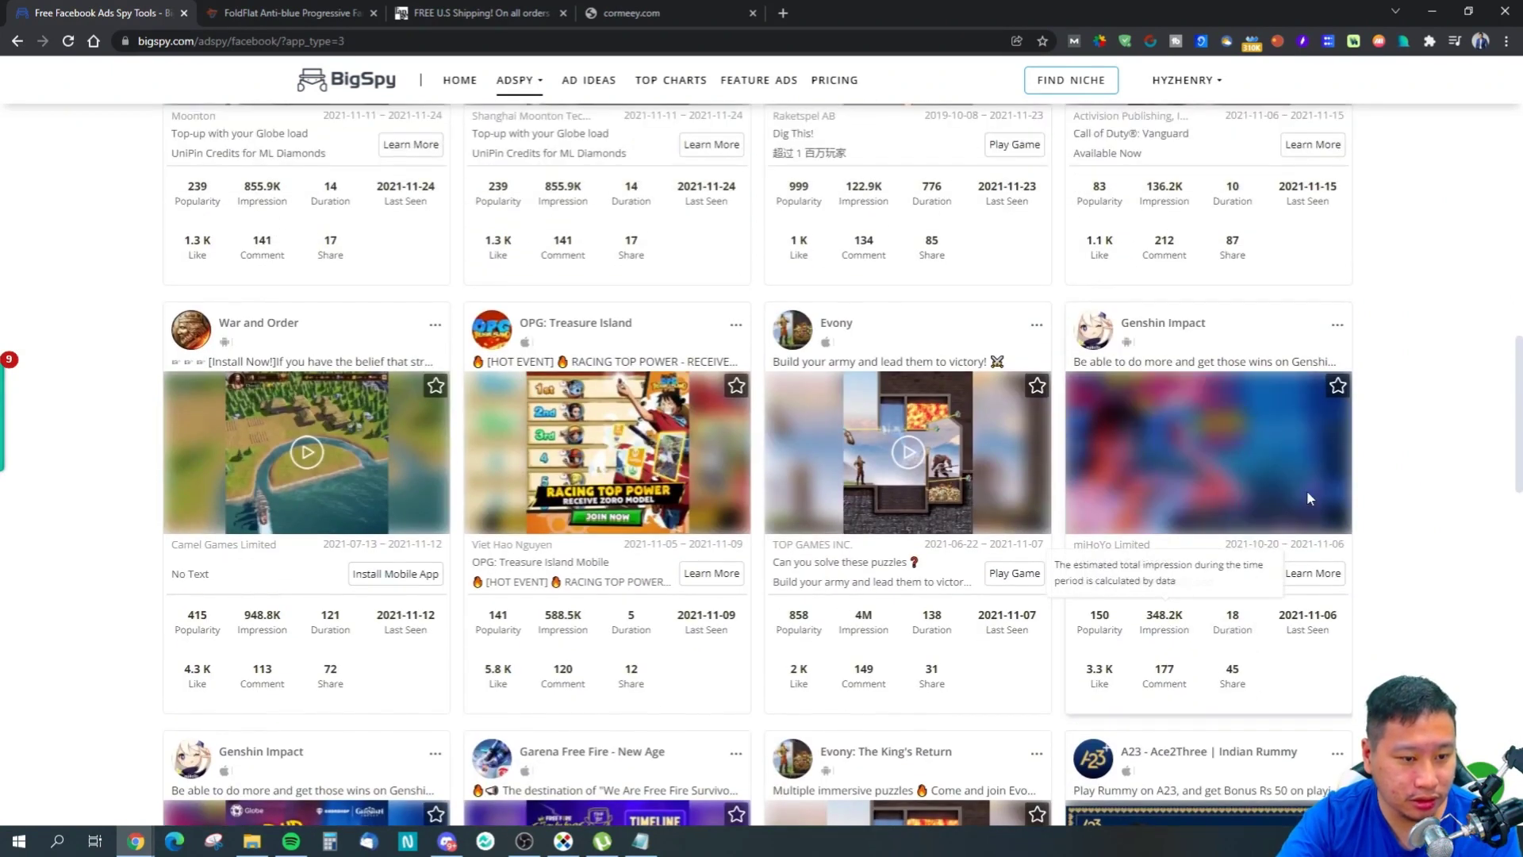
click(1306, 498)
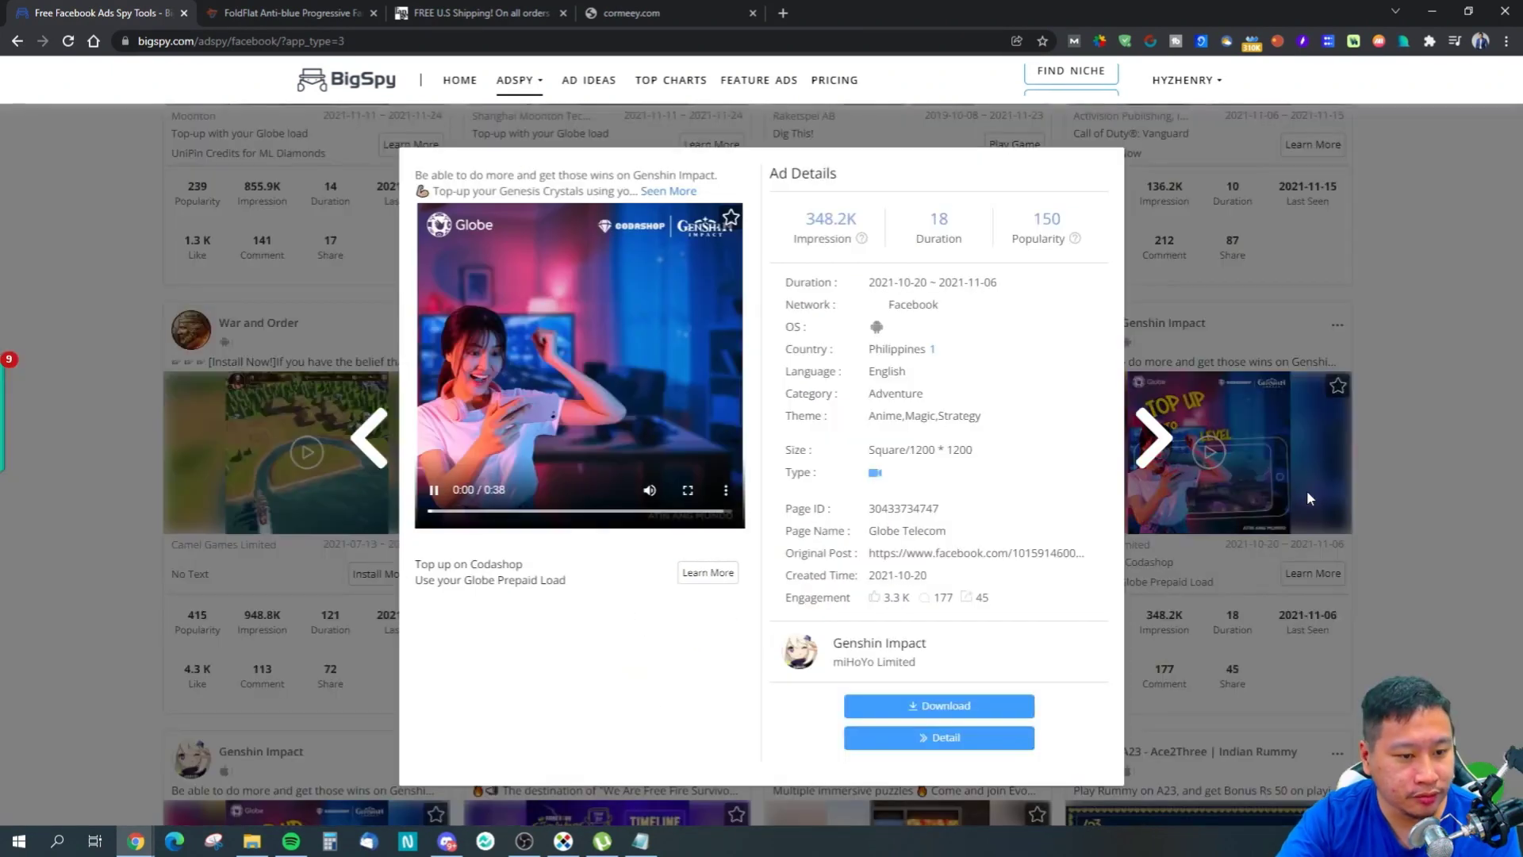
click(652, 491)
click(653, 492)
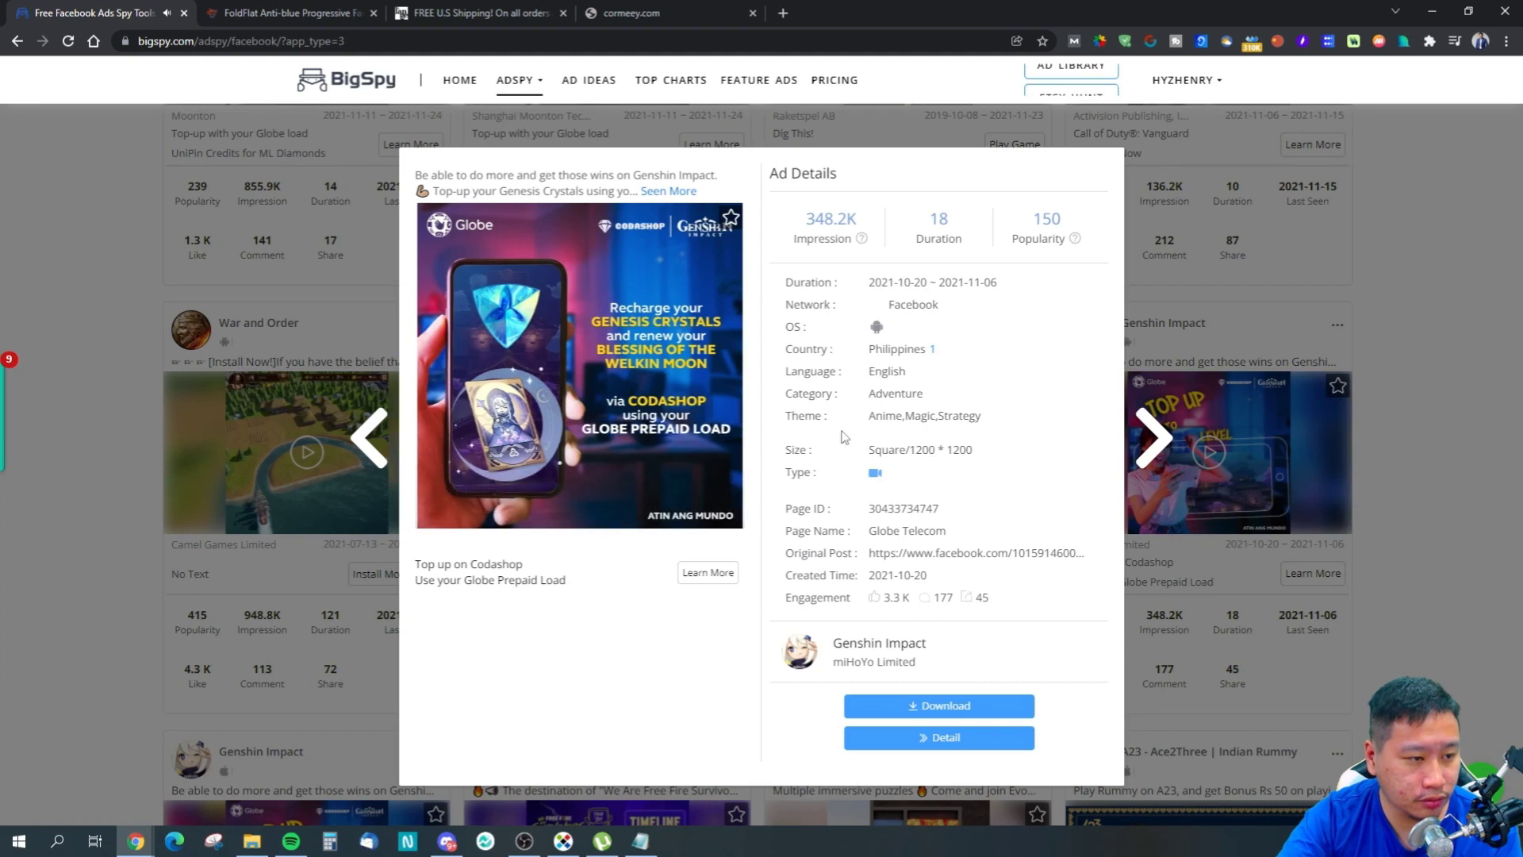
click(1444, 360)
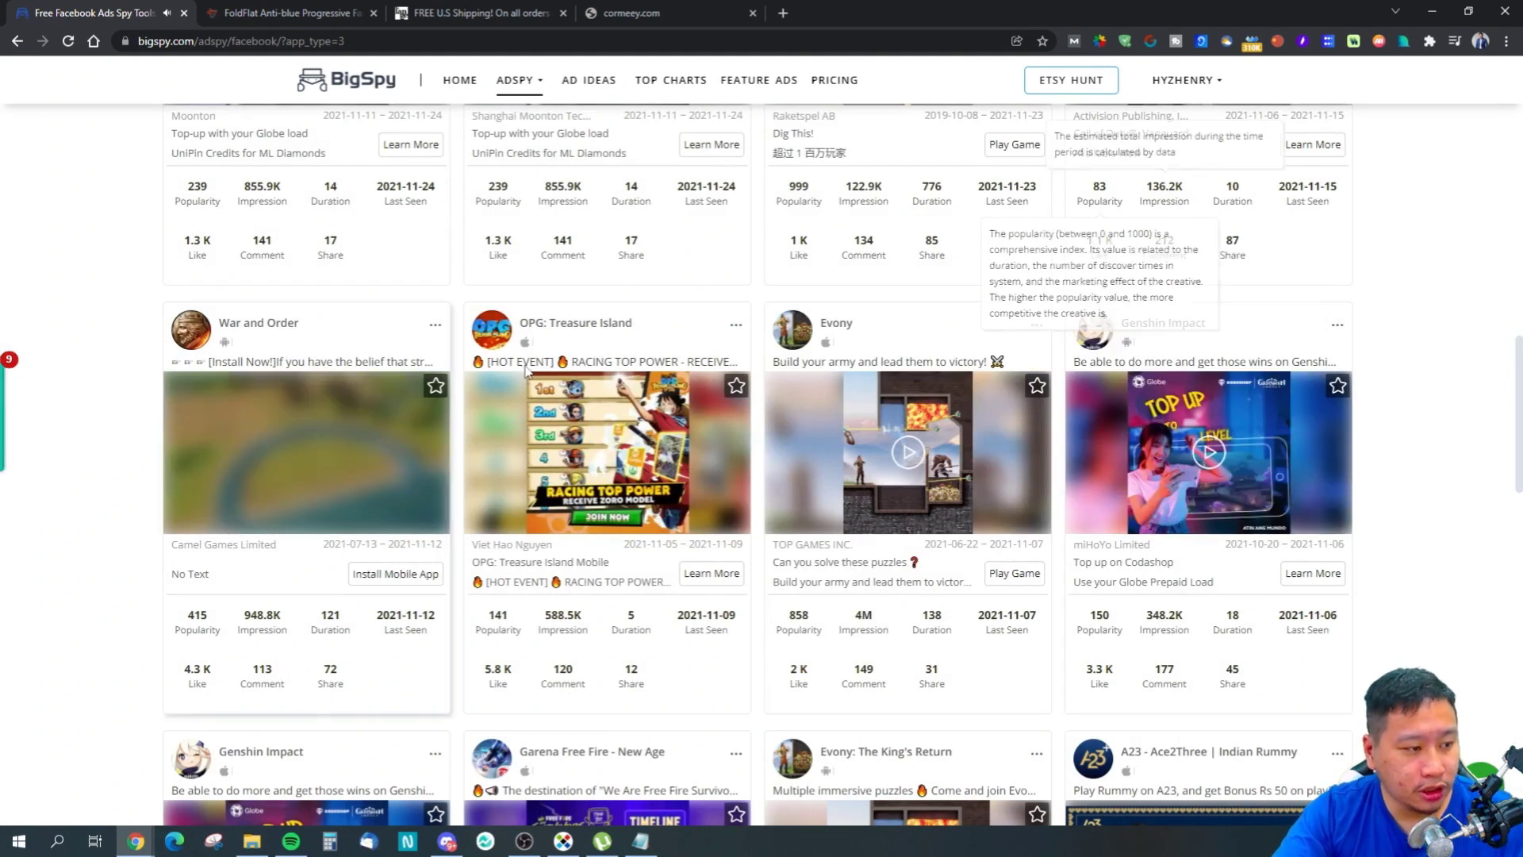
scroll(1269, 491, down, 12)
scroll(1269, 496, up, 4)
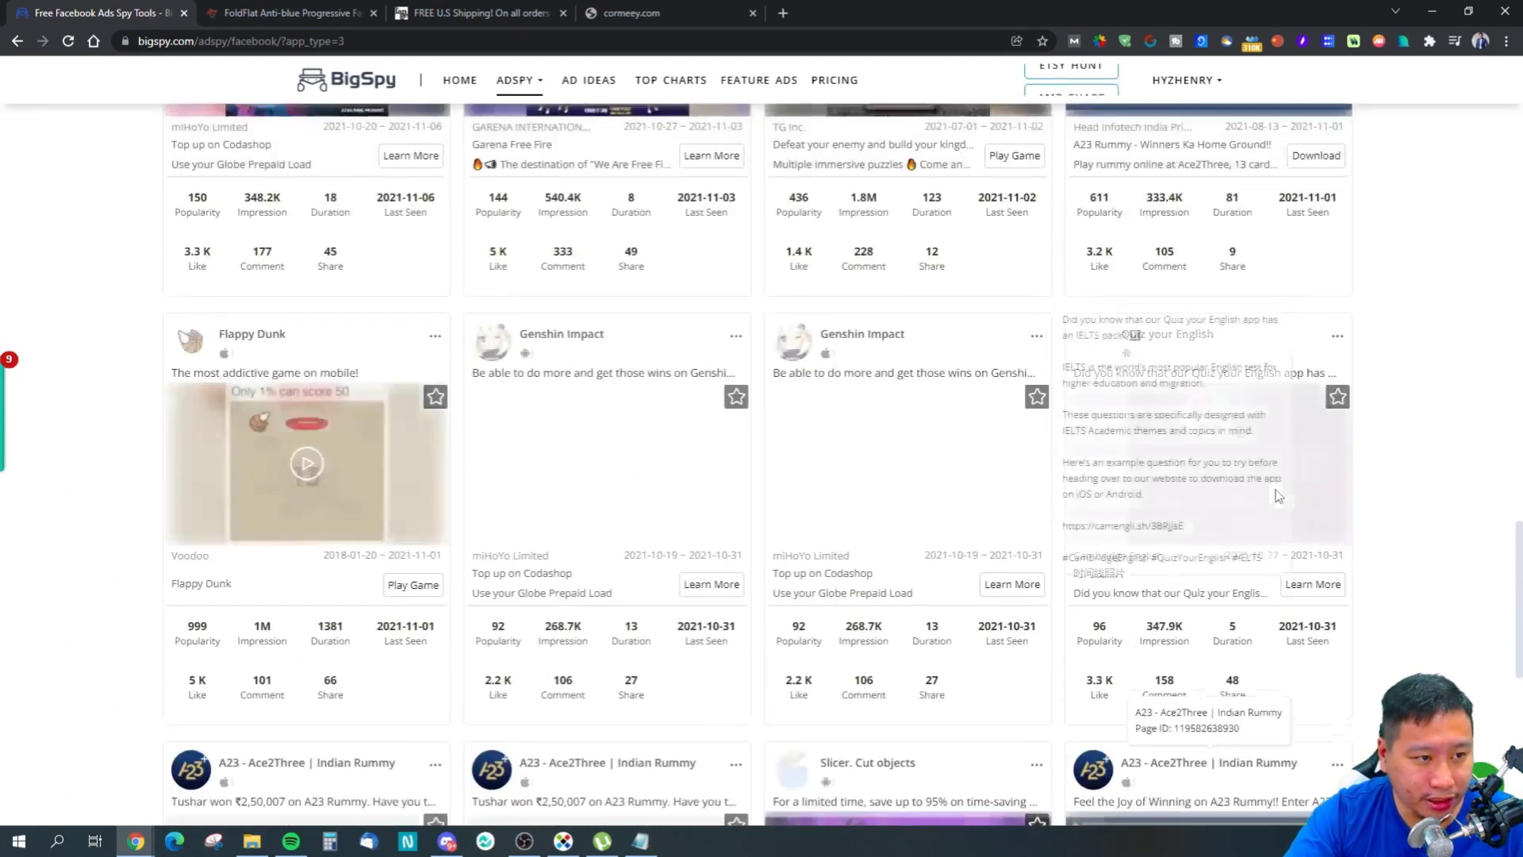
scroll(772, 456, down, 4)
scroll(714, 452, up, 2)
scroll(655, 448, down, 7)
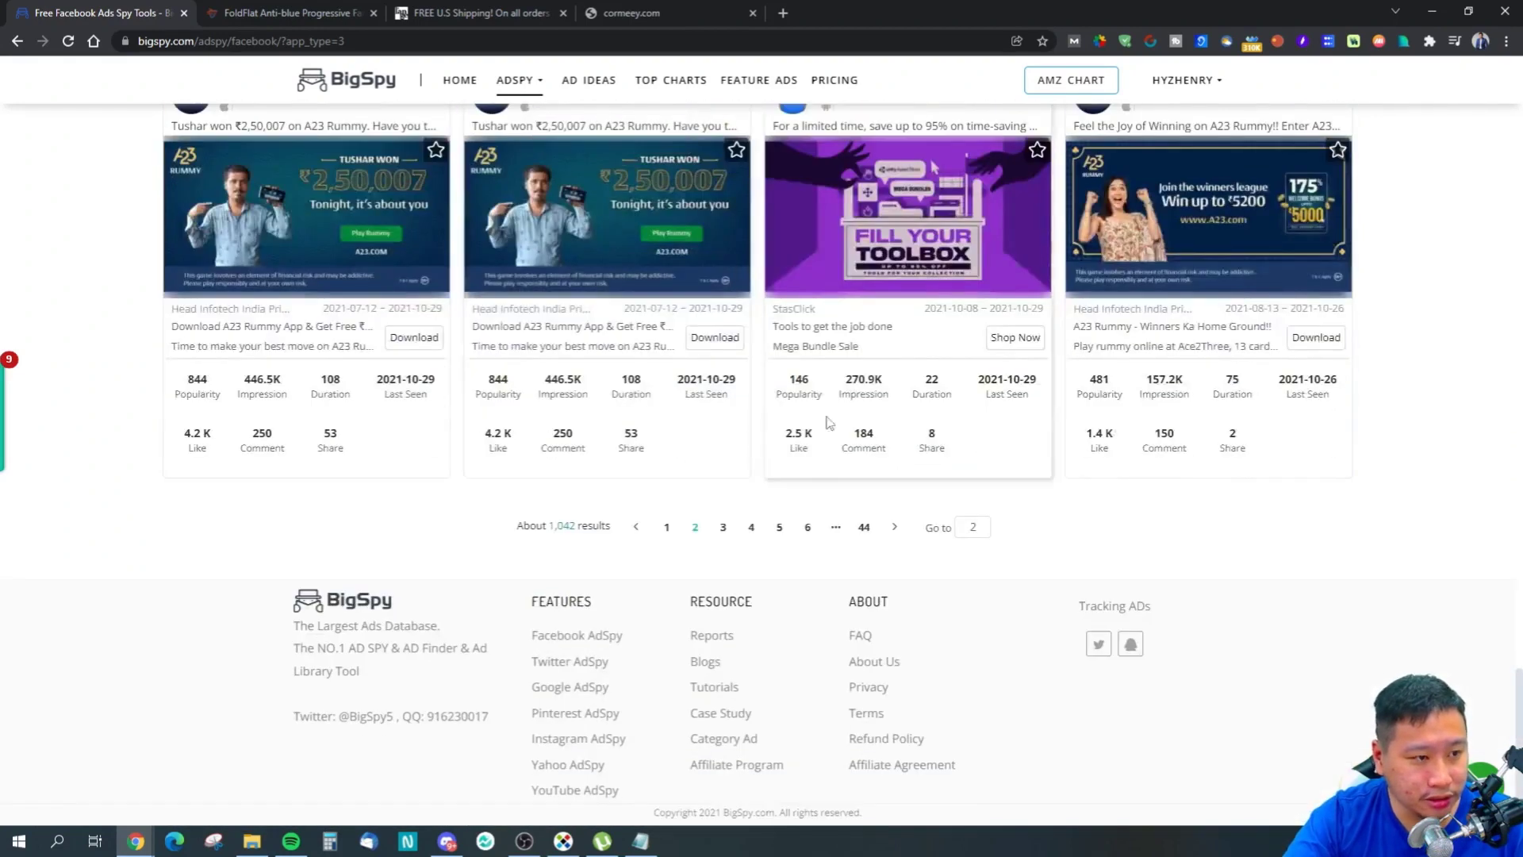
scroll(801, 428, up, 8)
scroll(806, 418, up, 7)
scroll(899, 432, up, 5)
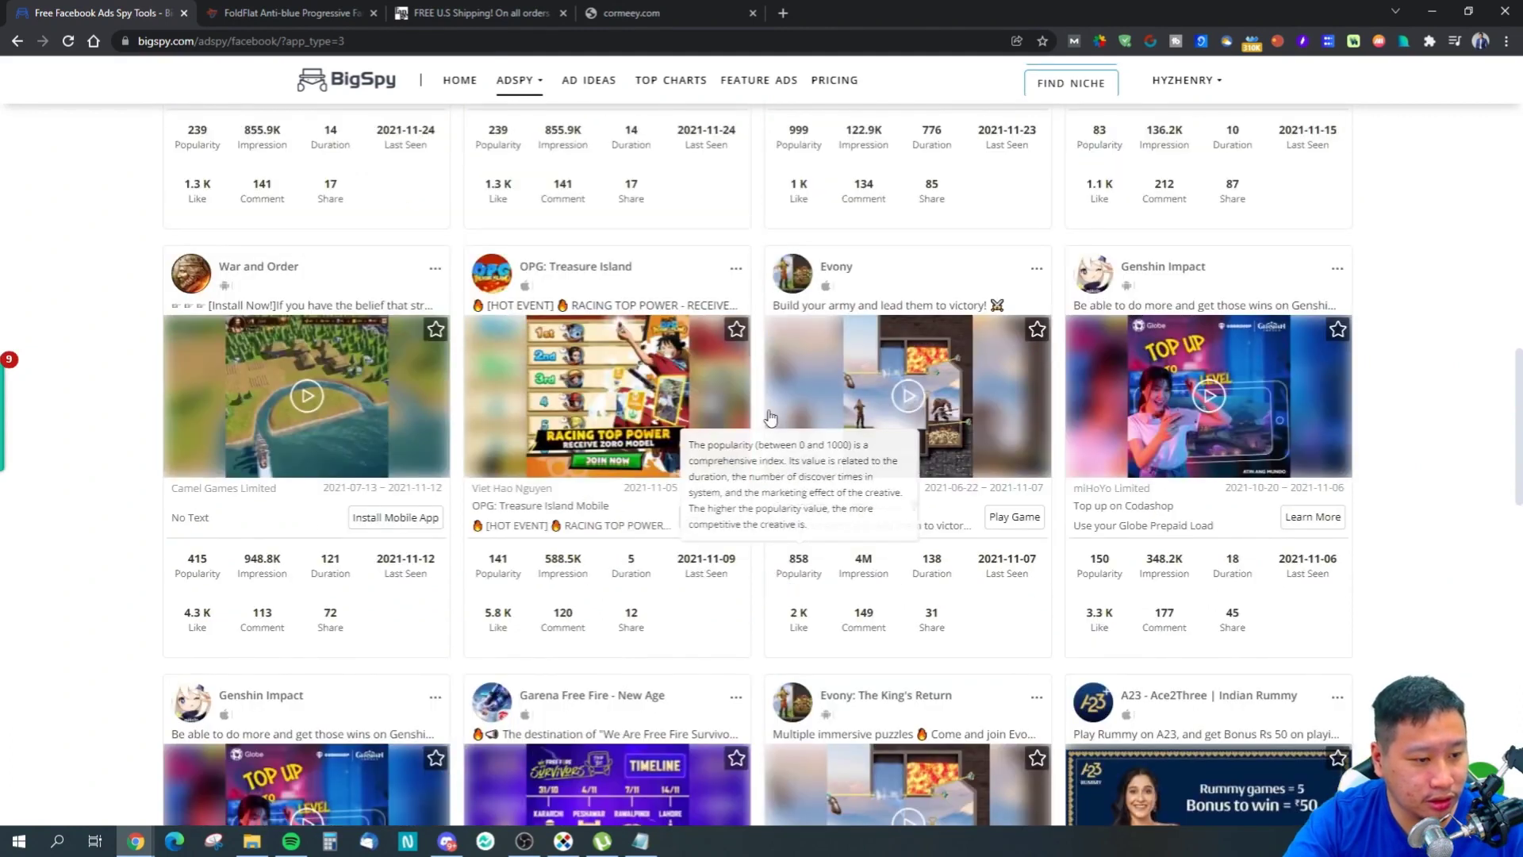
scroll(983, 500, down, 3)
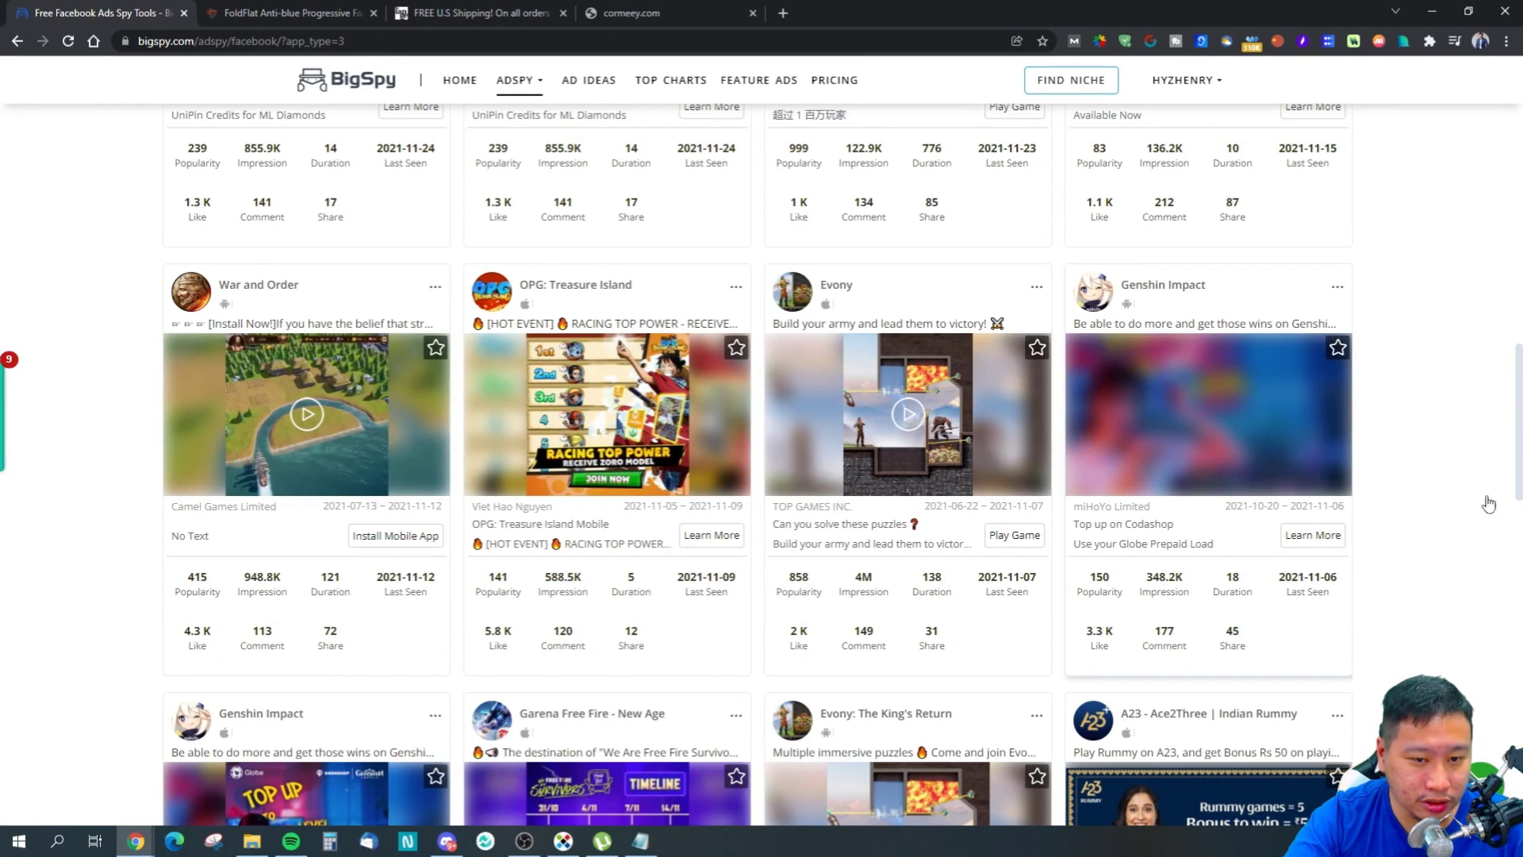
drag(1517, 472, 1520, 176)
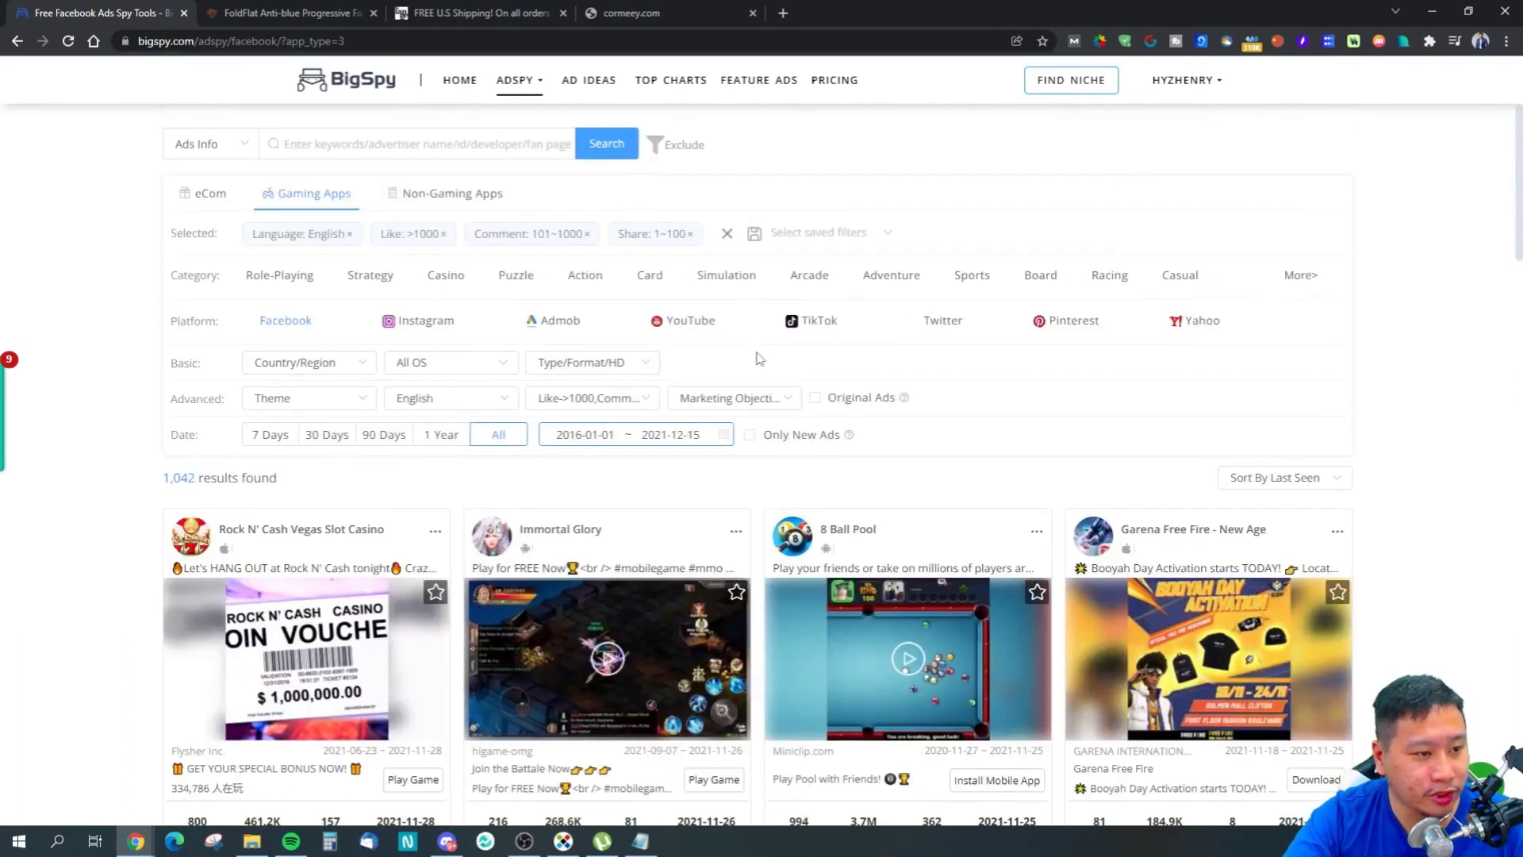
click(423, 198)
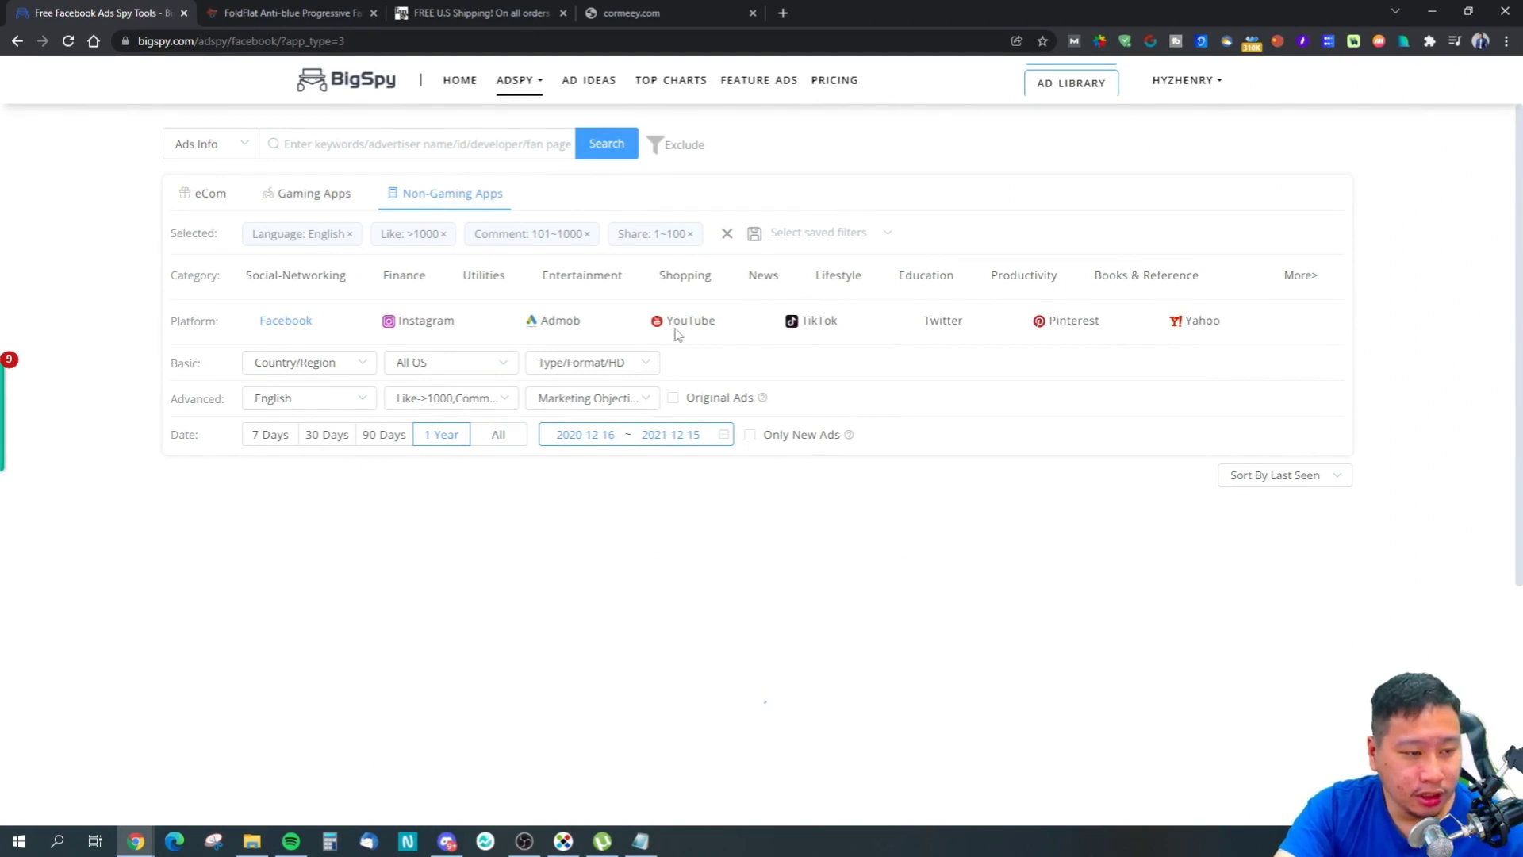
scroll(623, 440, down, 8)
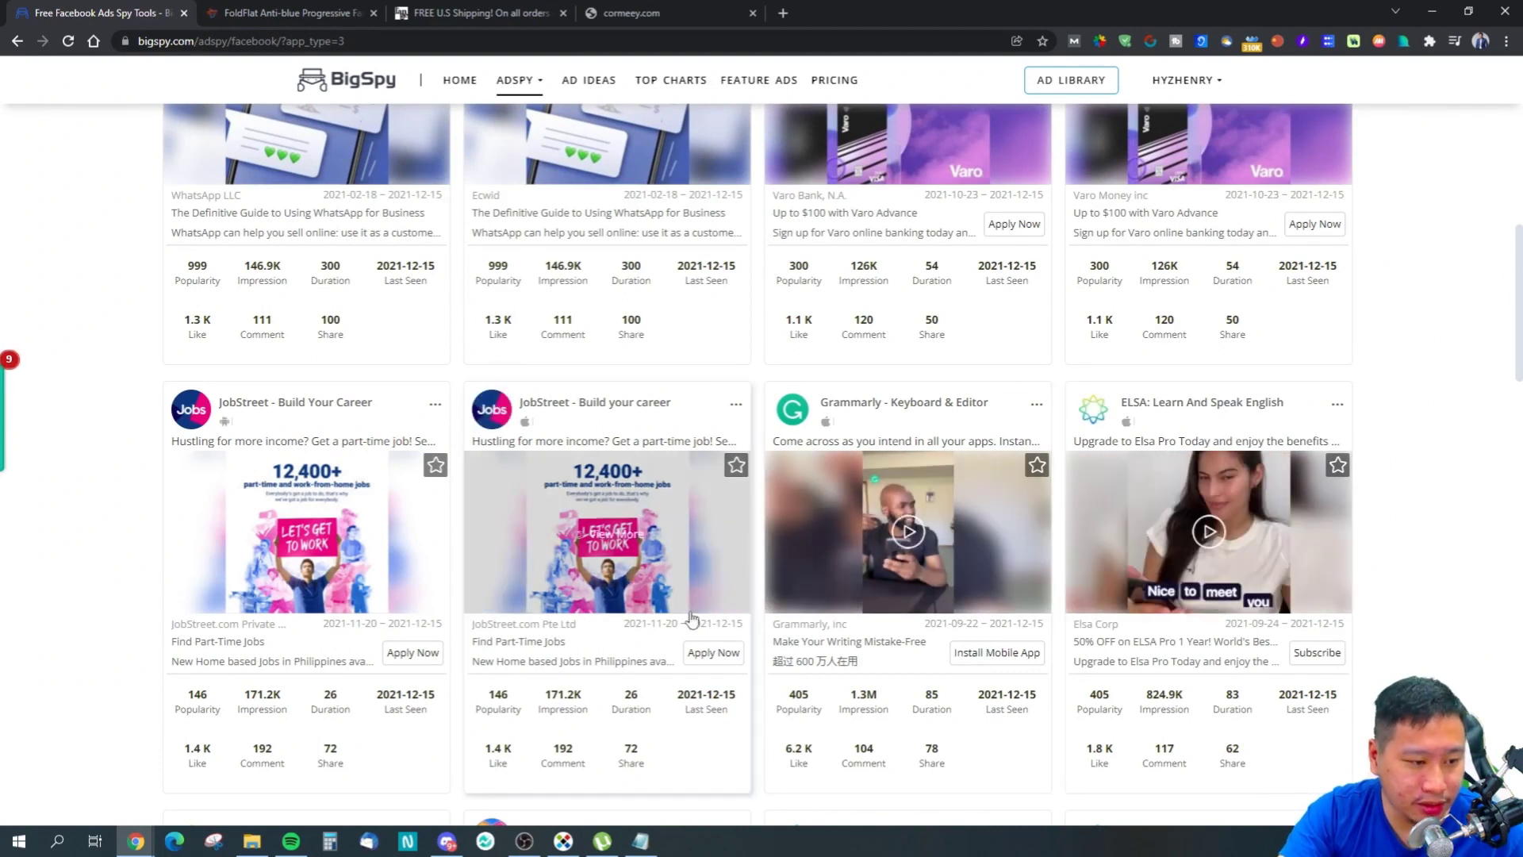
scroll(912, 516, up, 6)
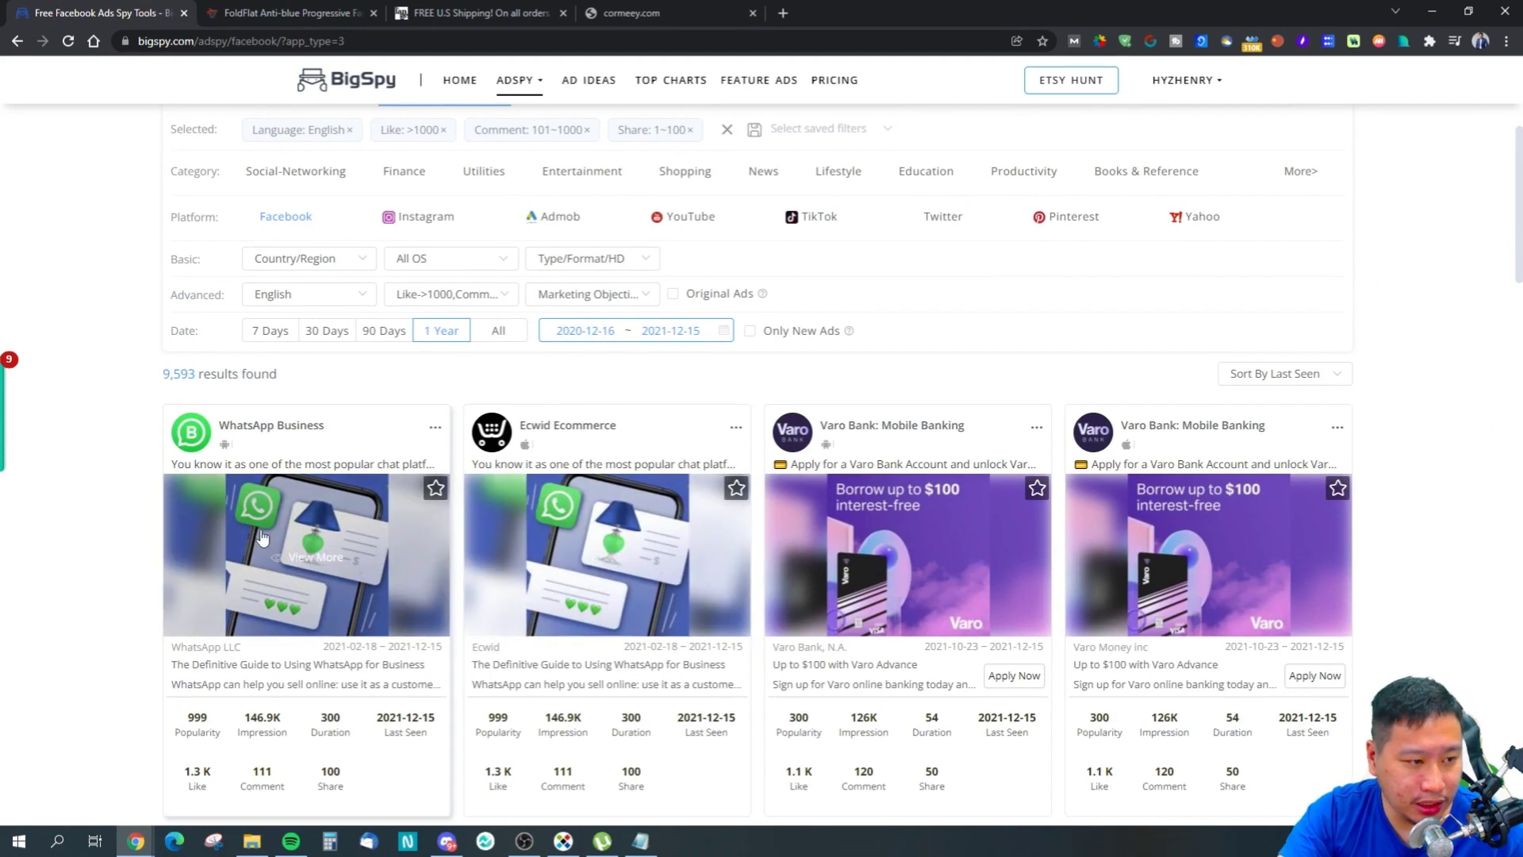
scroll(651, 403, down, 12)
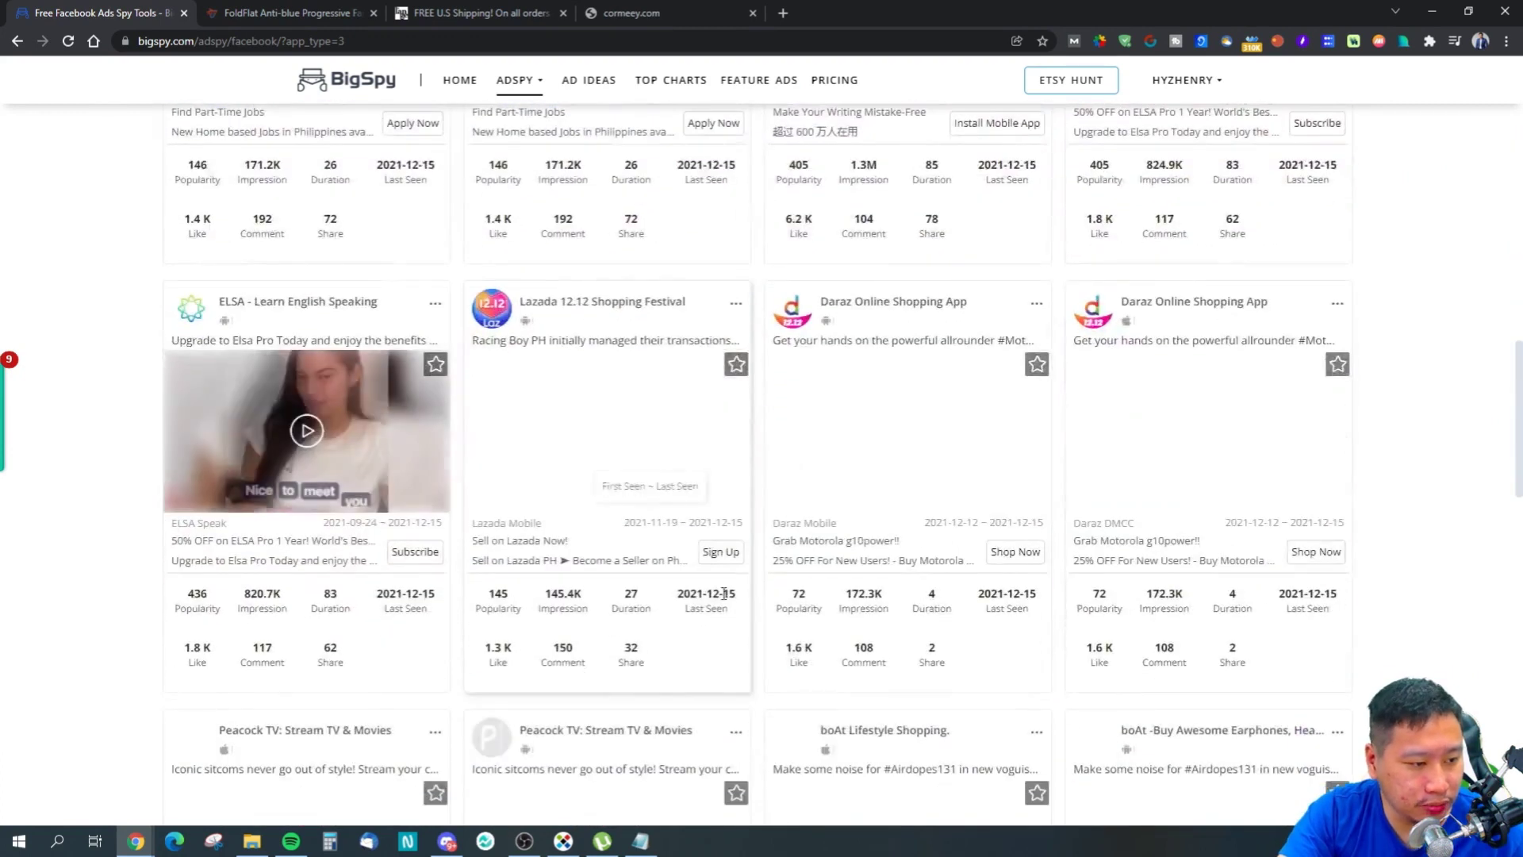
scroll(698, 579, down, 8)
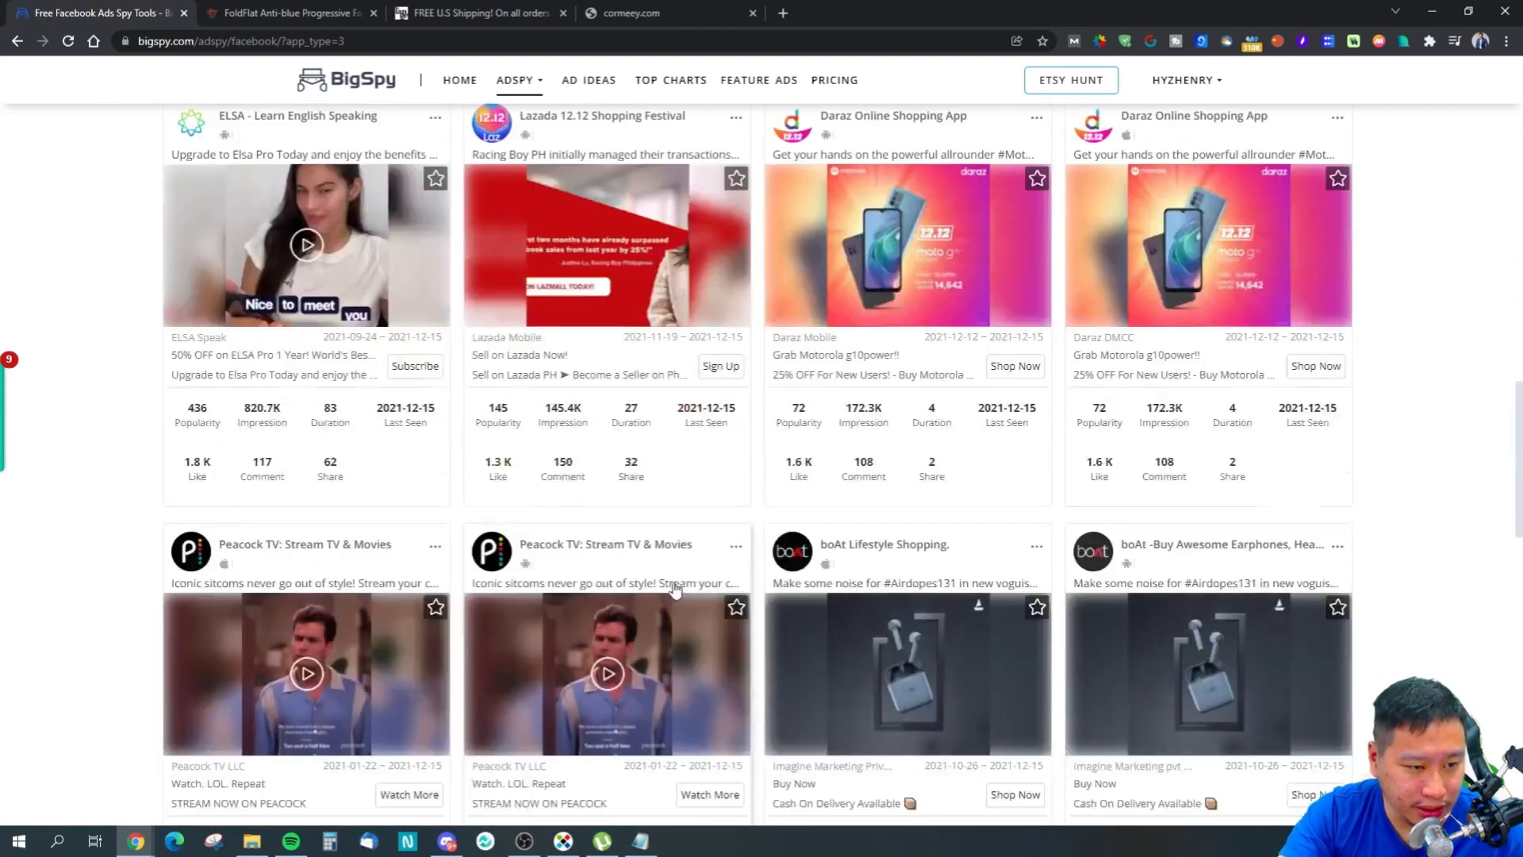
scroll(704, 580, down, 2)
scroll(898, 523, down, 8)
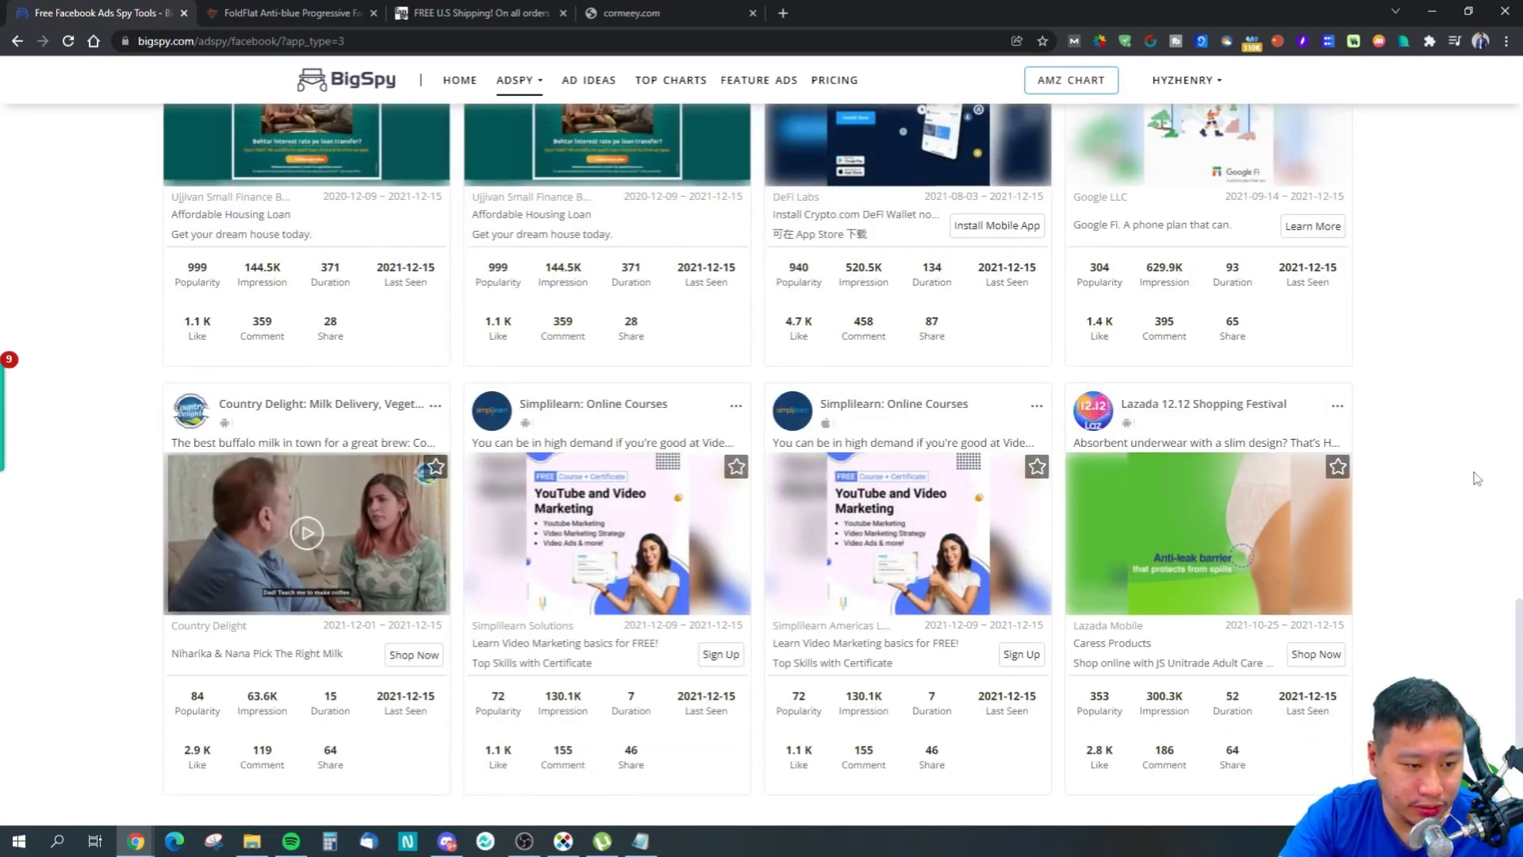
scroll(1481, 547, down, 4)
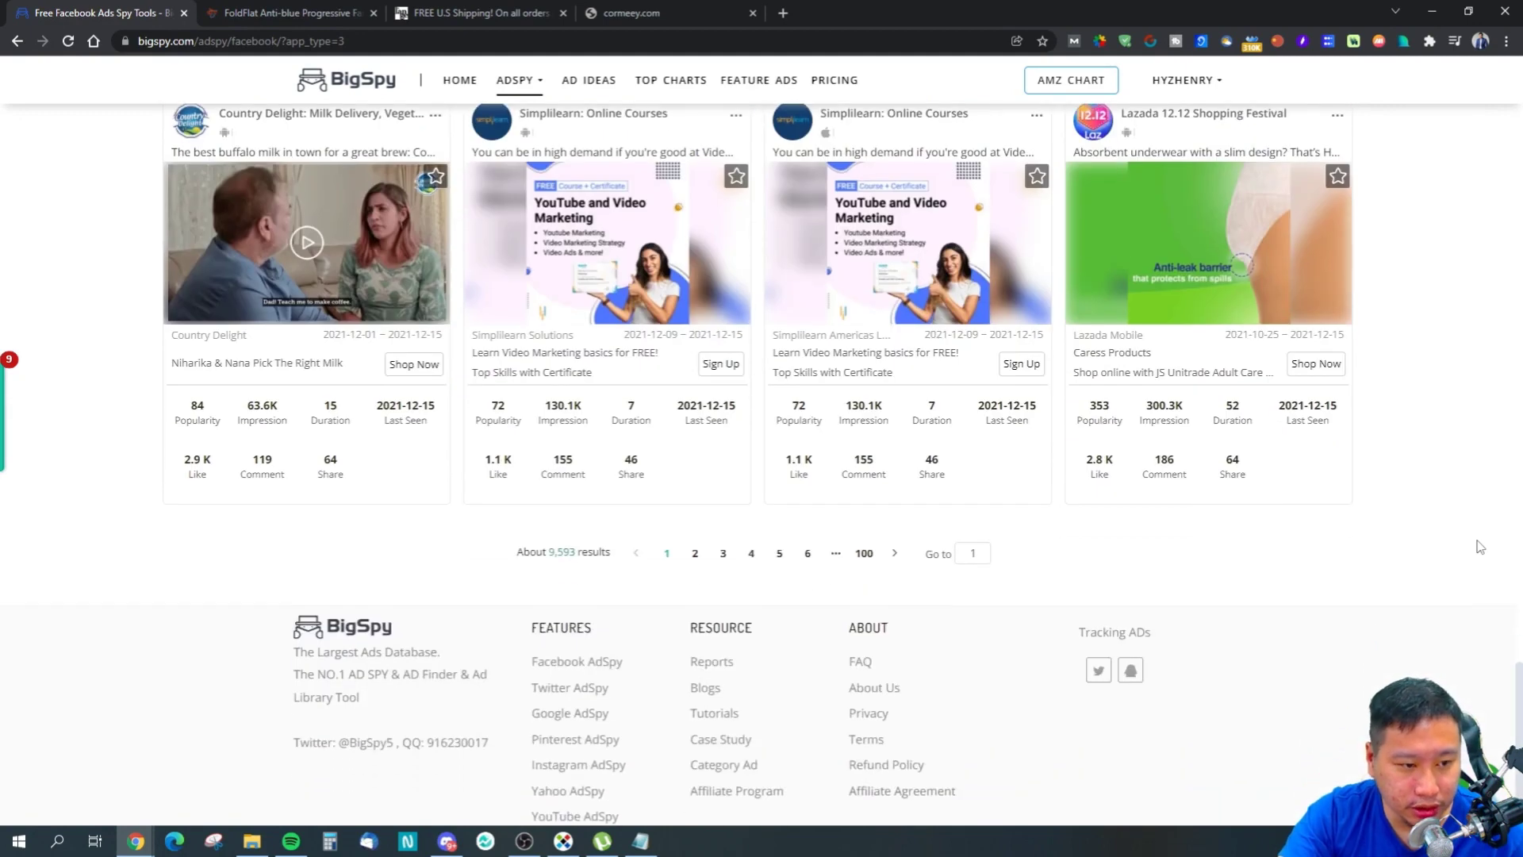
scroll(1480, 547, up, 20)
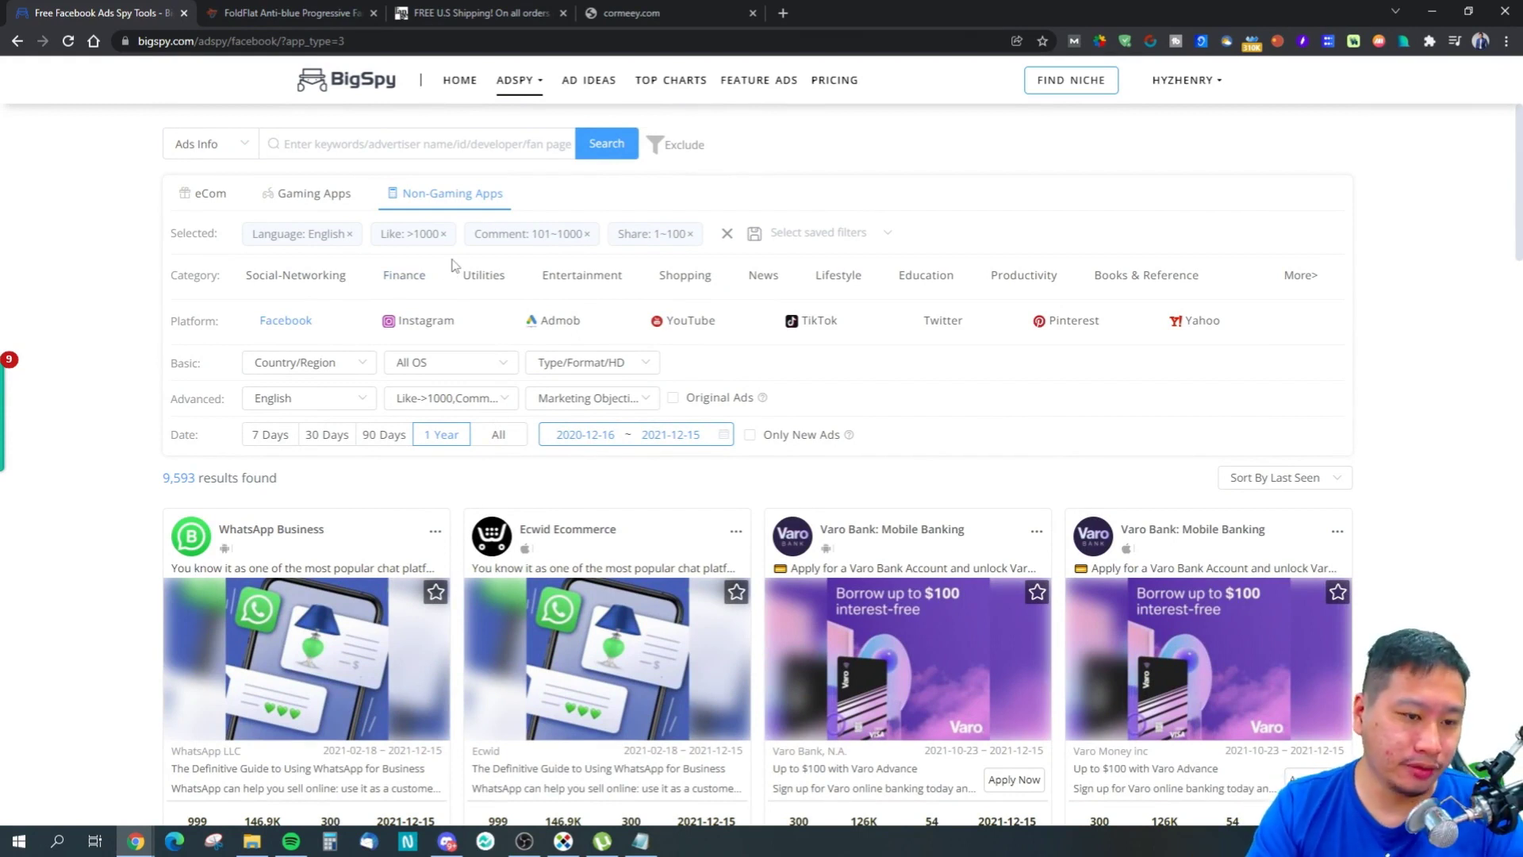
scroll(177, 315, down, 7)
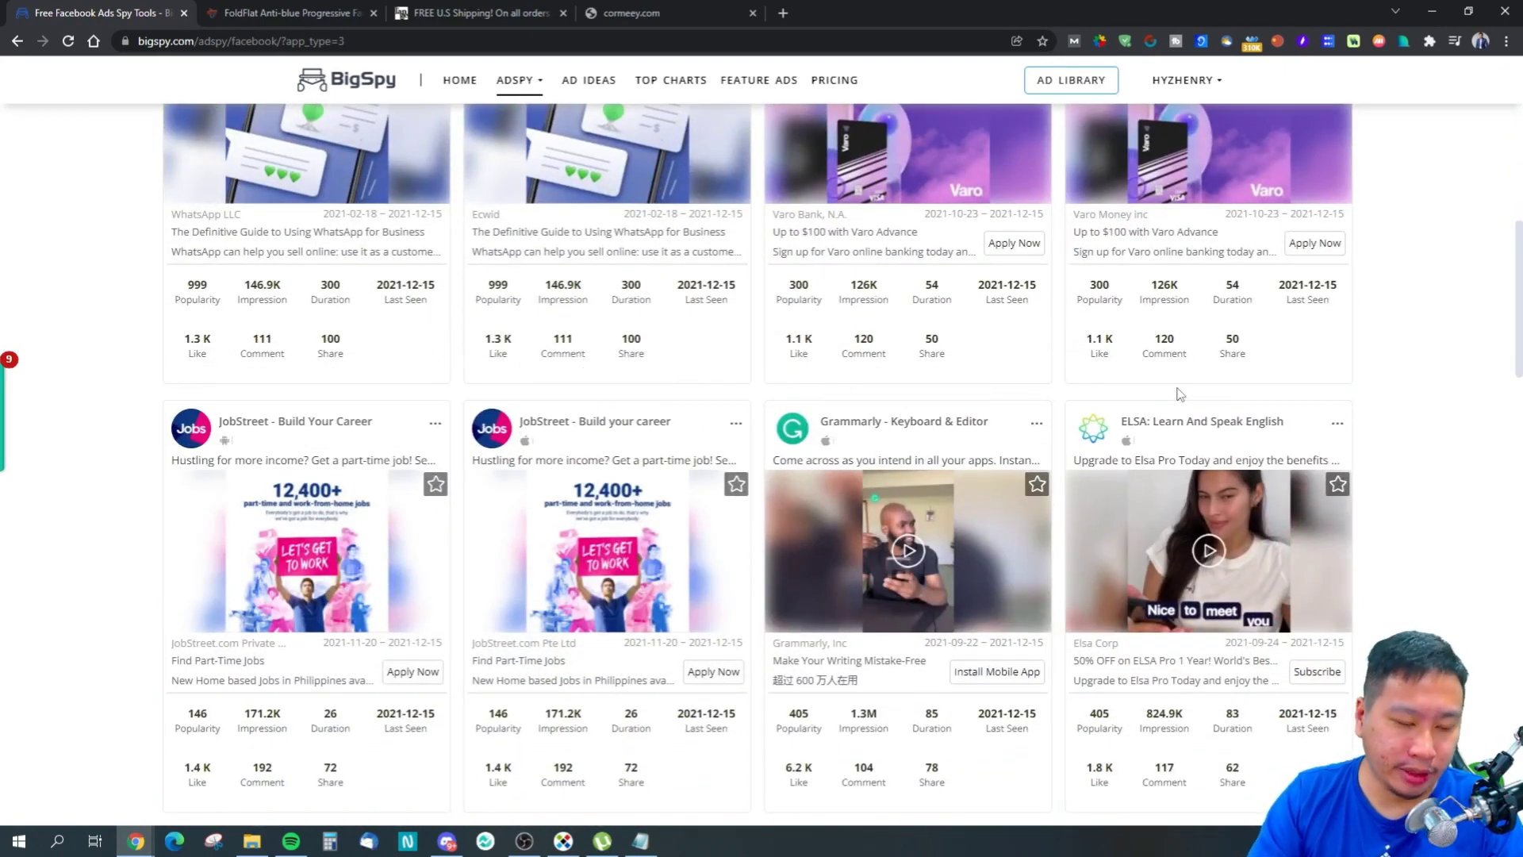
scroll(817, 595, up, 7)
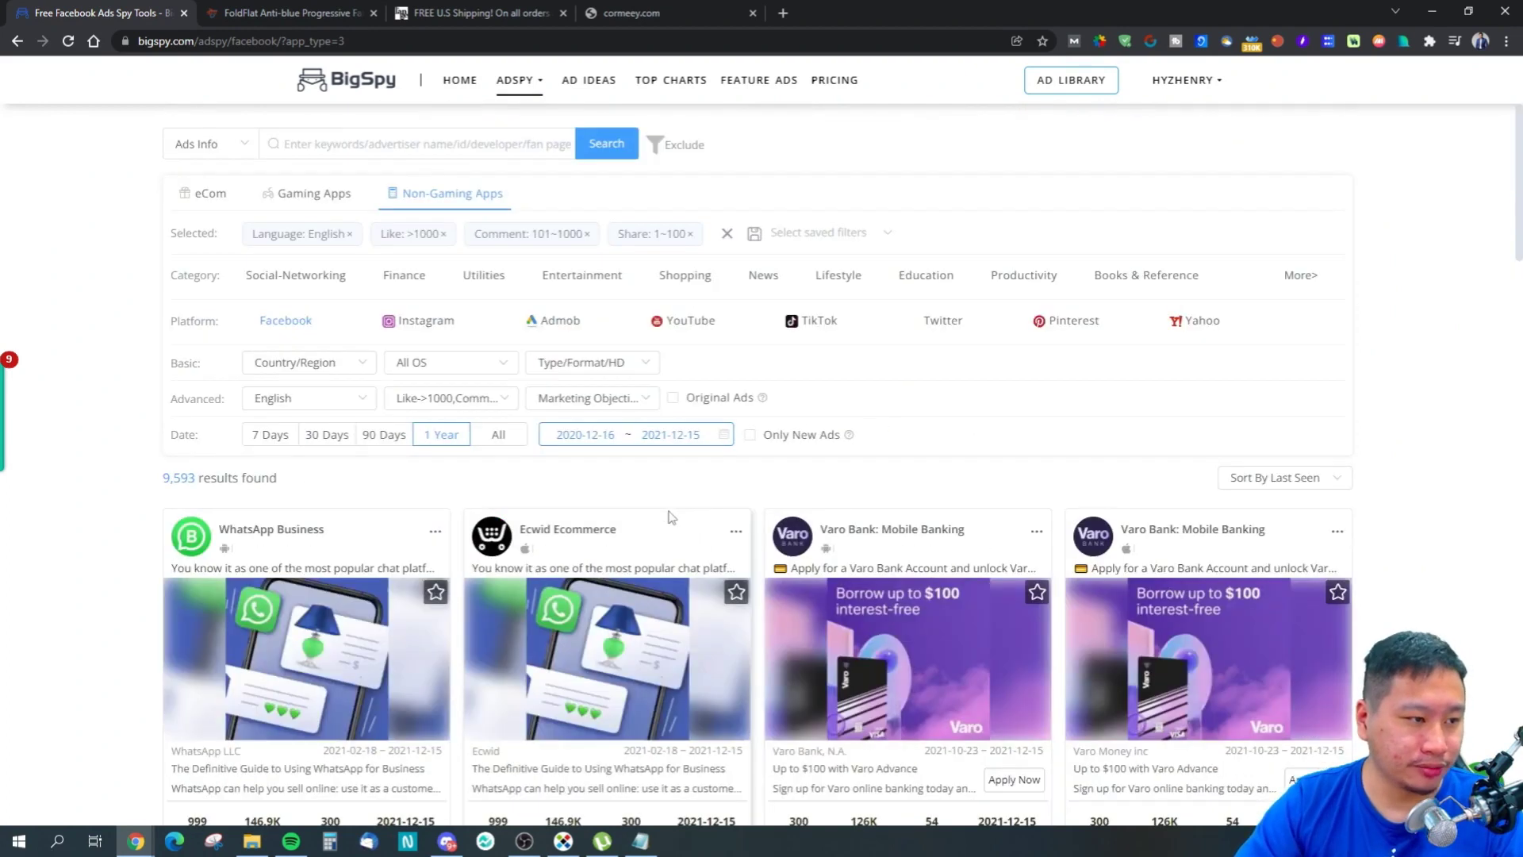
Step: Open AD IDEAS for Facebook eCom ad copy ranked by ad count, led by fb.com (1,392)
click(589, 80)
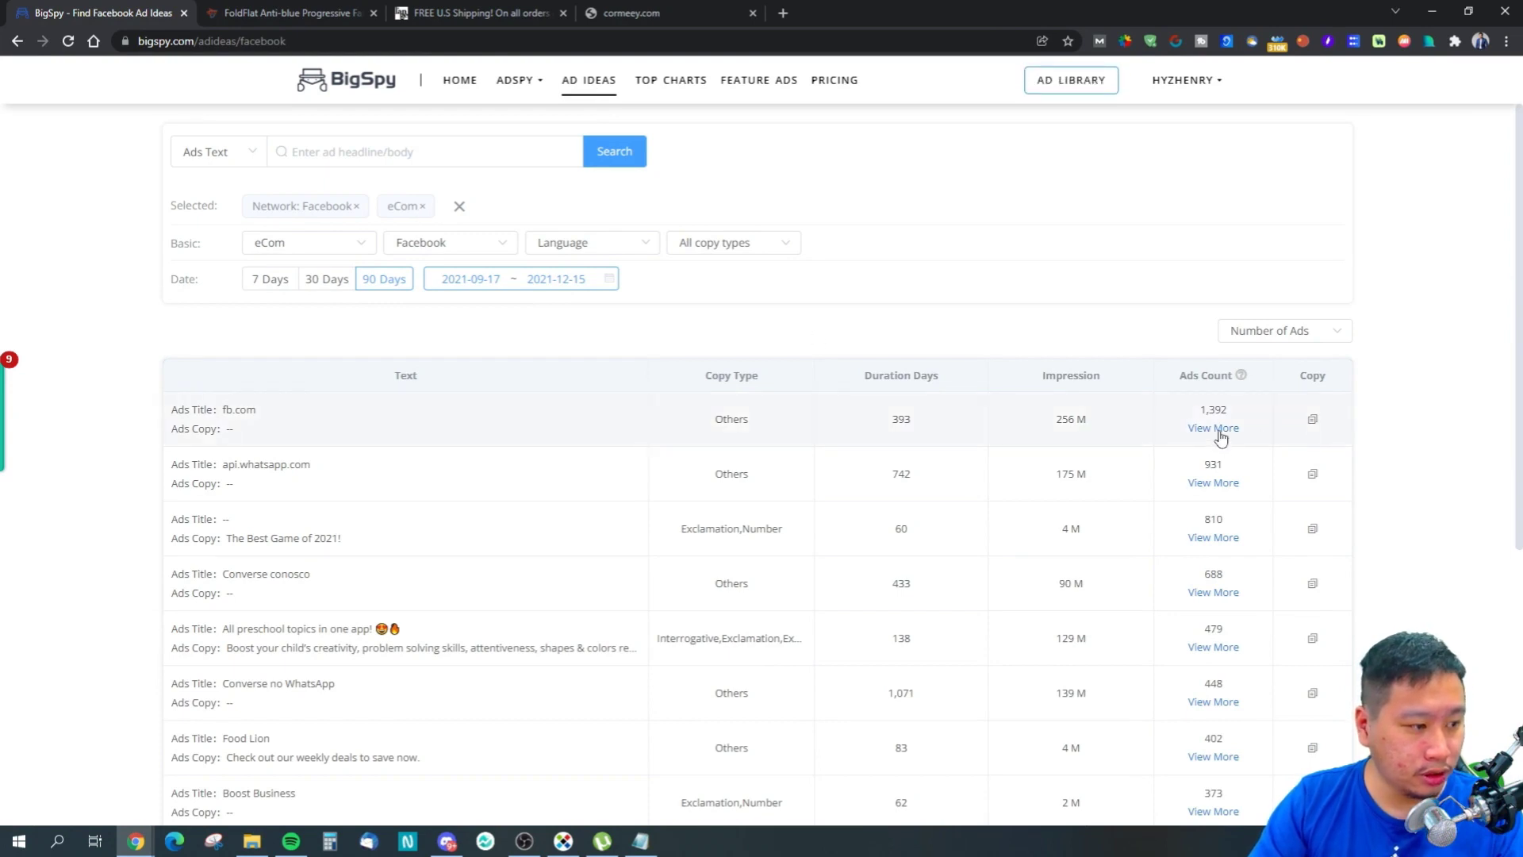
scroll(667, 646, down, 3)
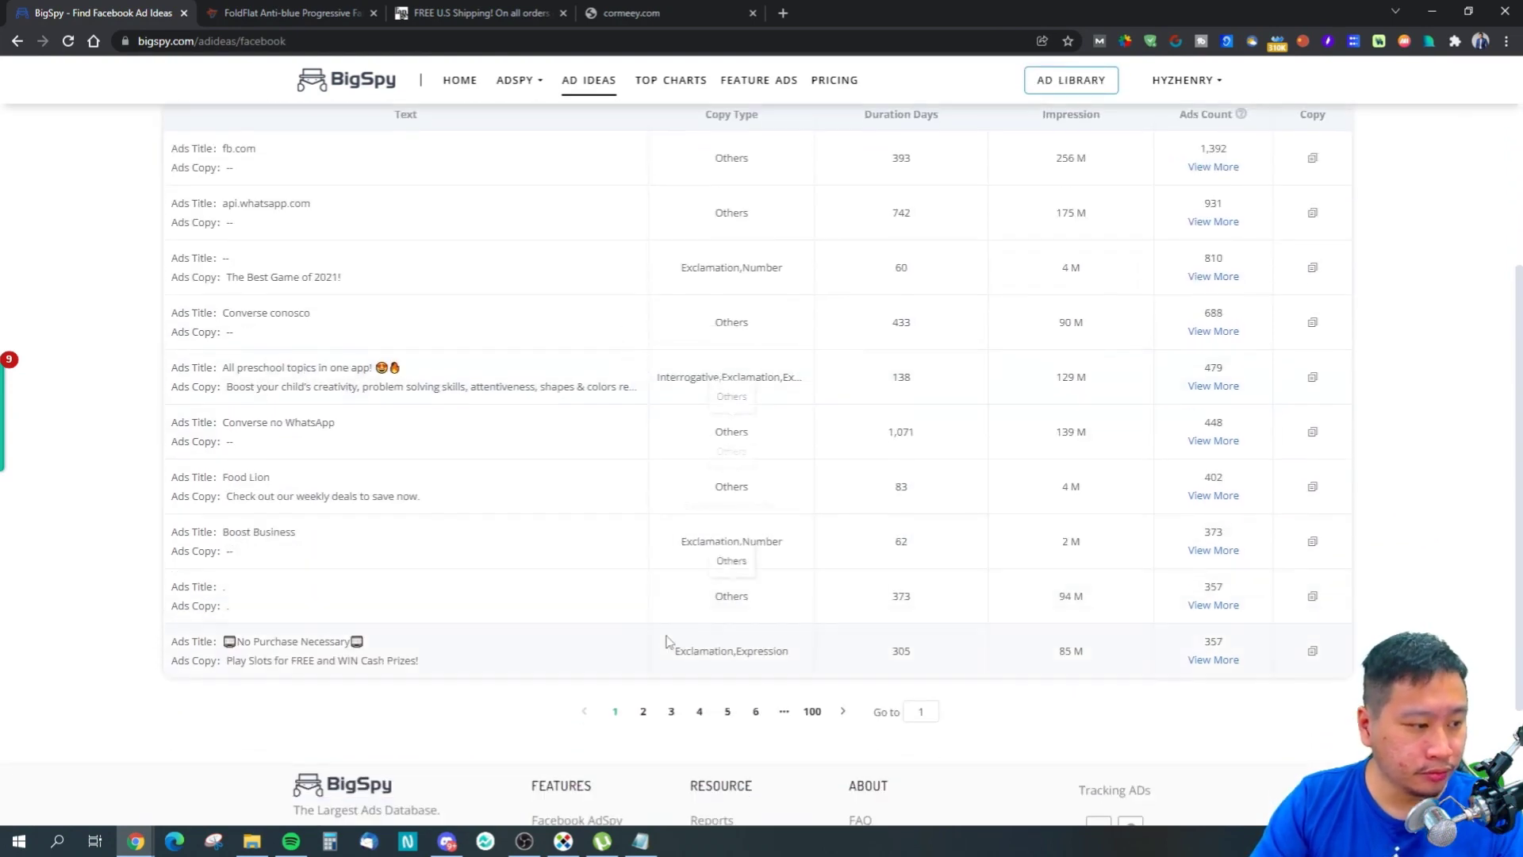
Step: Open the 661 Food Lion Weekly Savings ads for the weekly-deals copy and scroll through them
click(1213, 497)
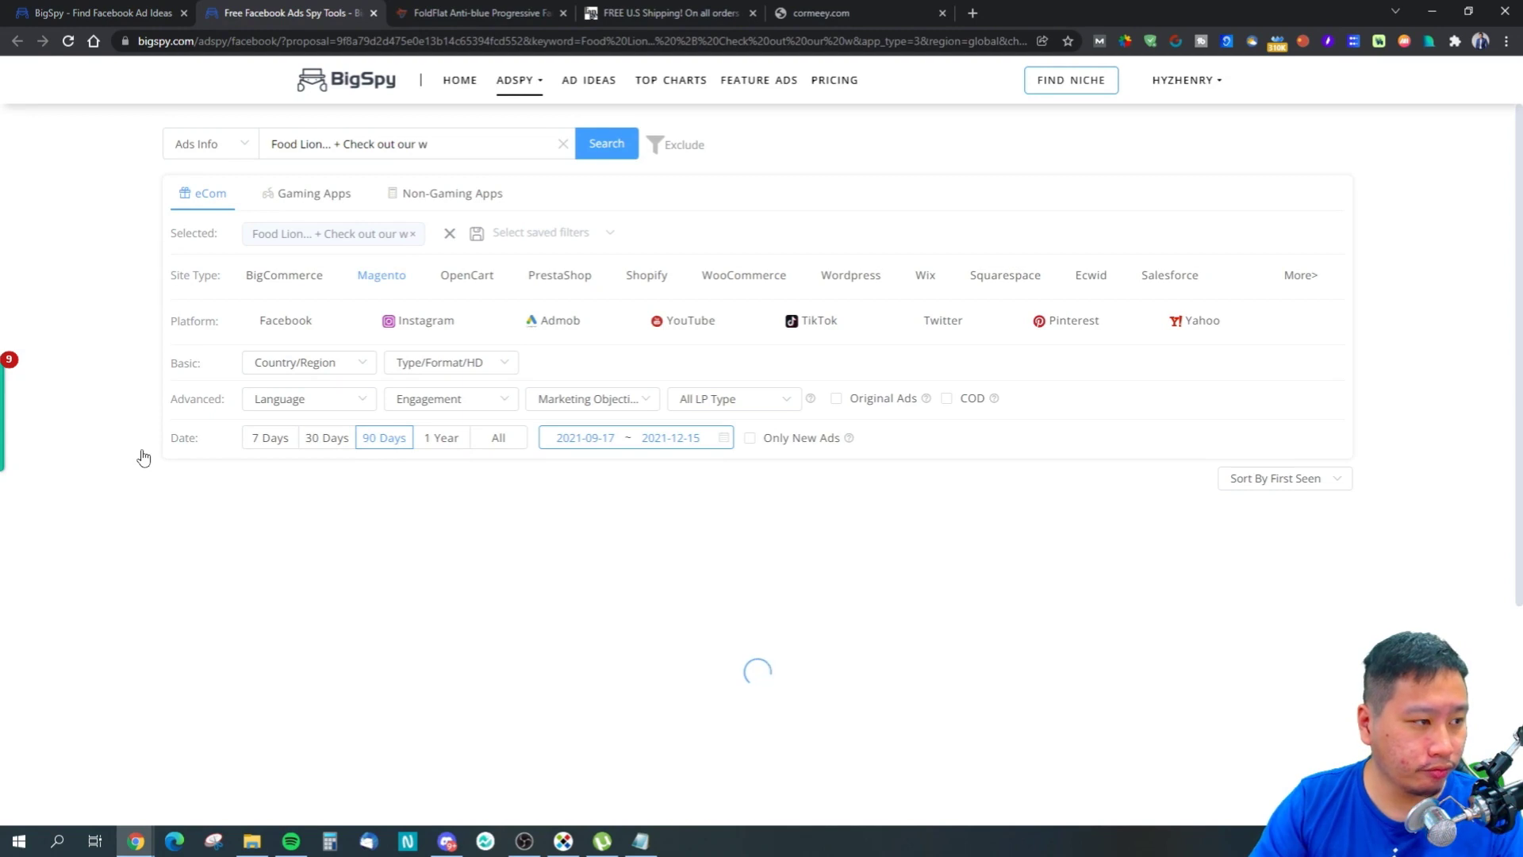
scroll(145, 452, down, 9)
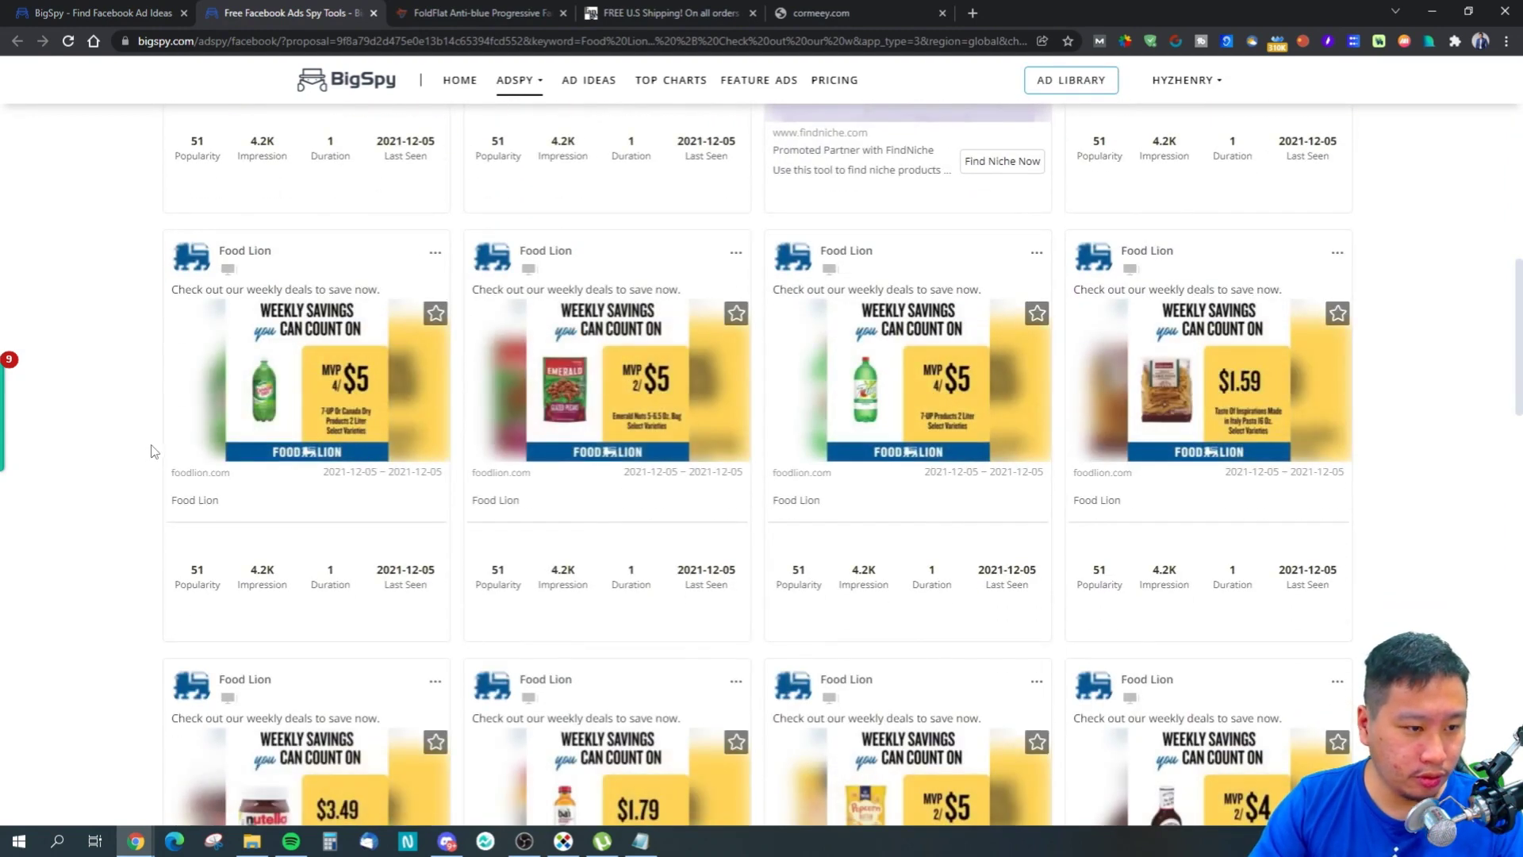
Step: Return to the Facebook eCom Ad Ideas list, led by fb.com with 1,392 ads, and select the headline/body search box
scroll(151, 449, up, 9)
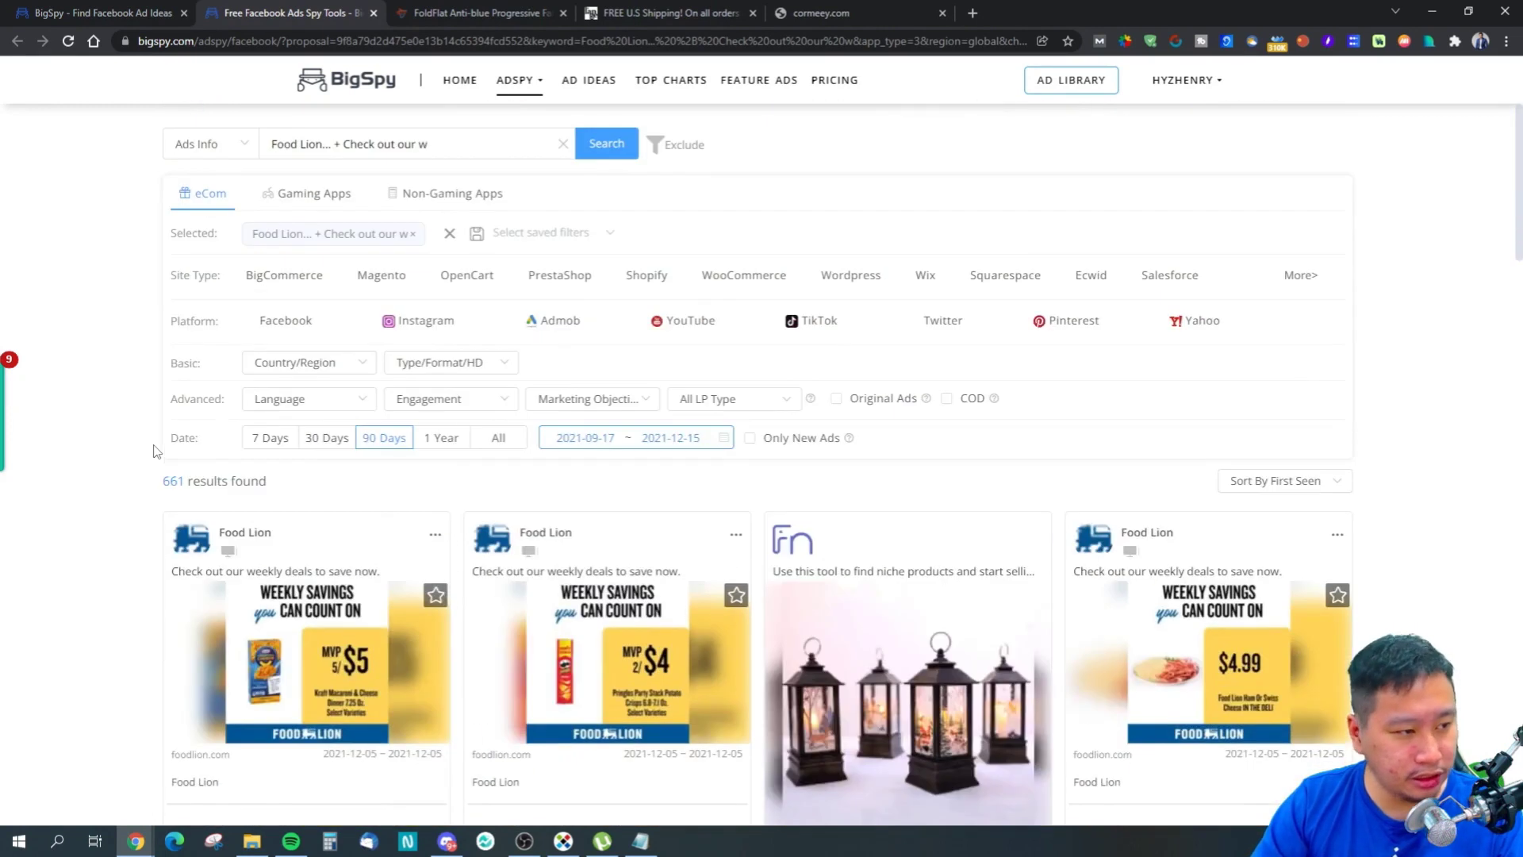
click(166, 8)
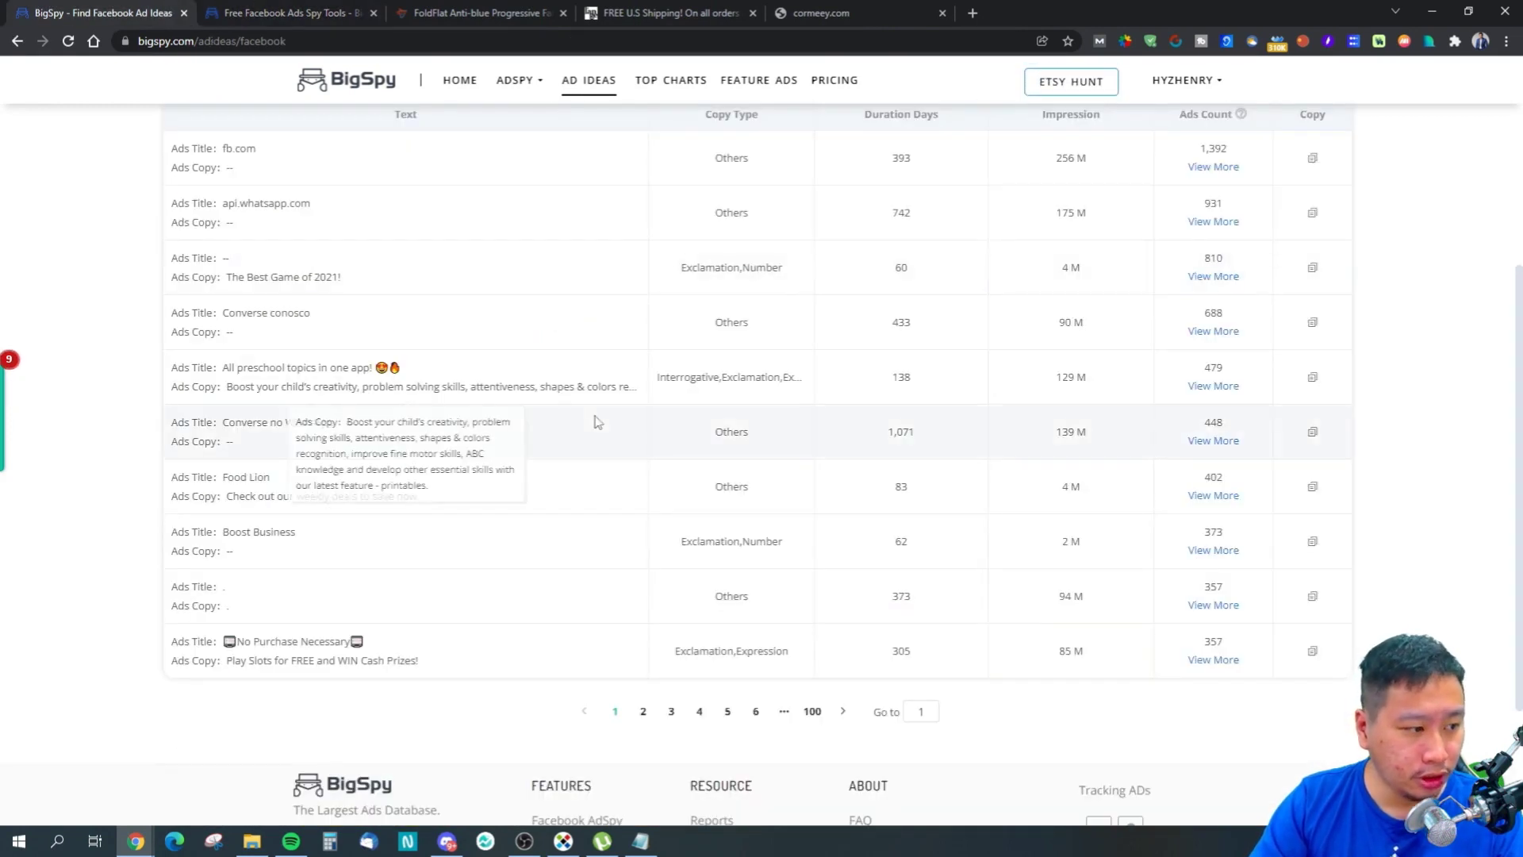
scroll(757, 498, up, 3)
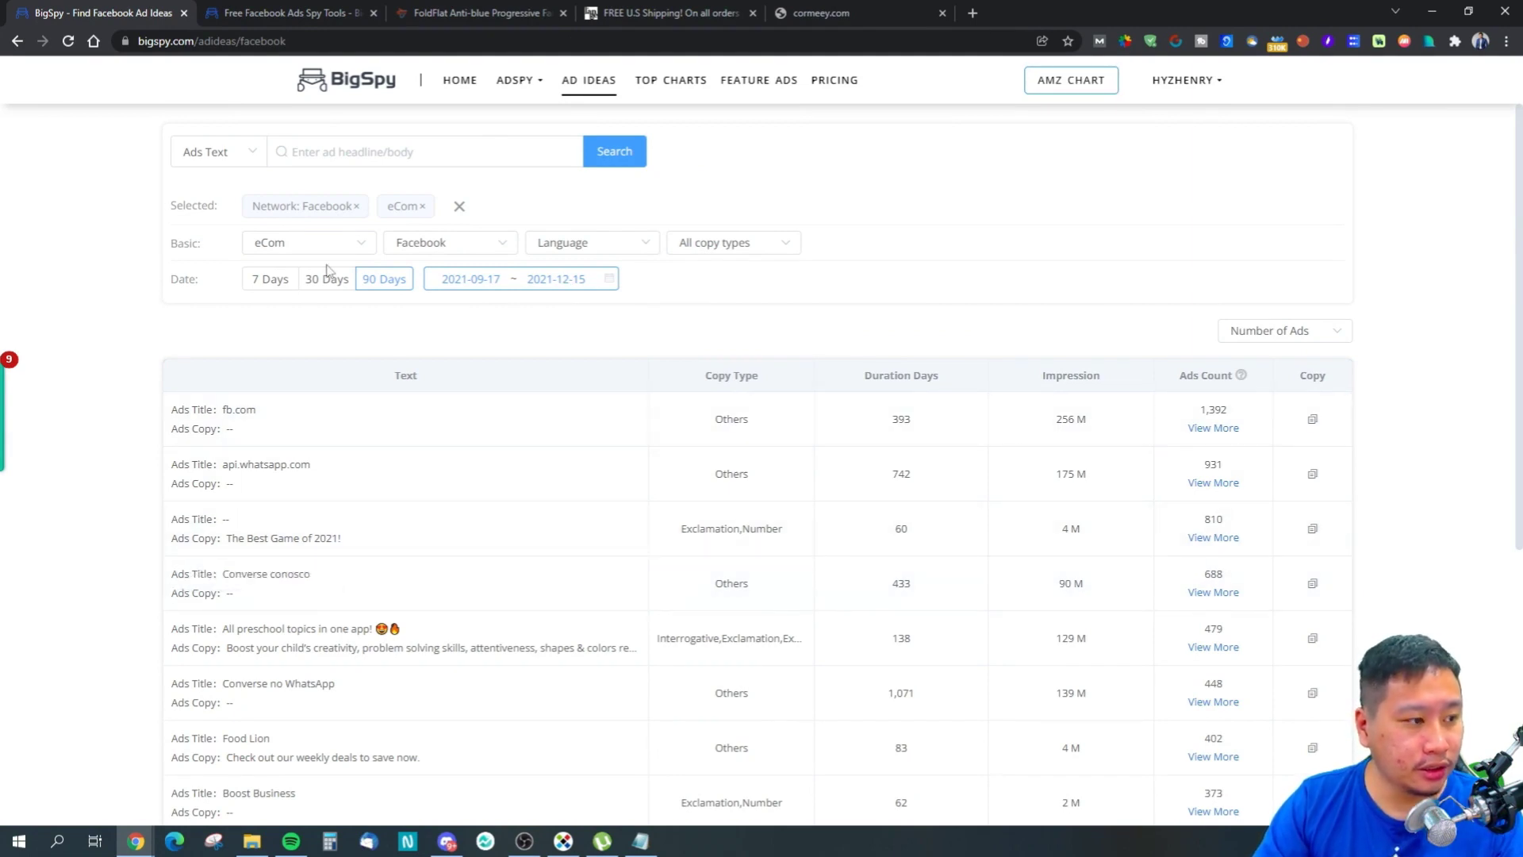
click(352, 155)
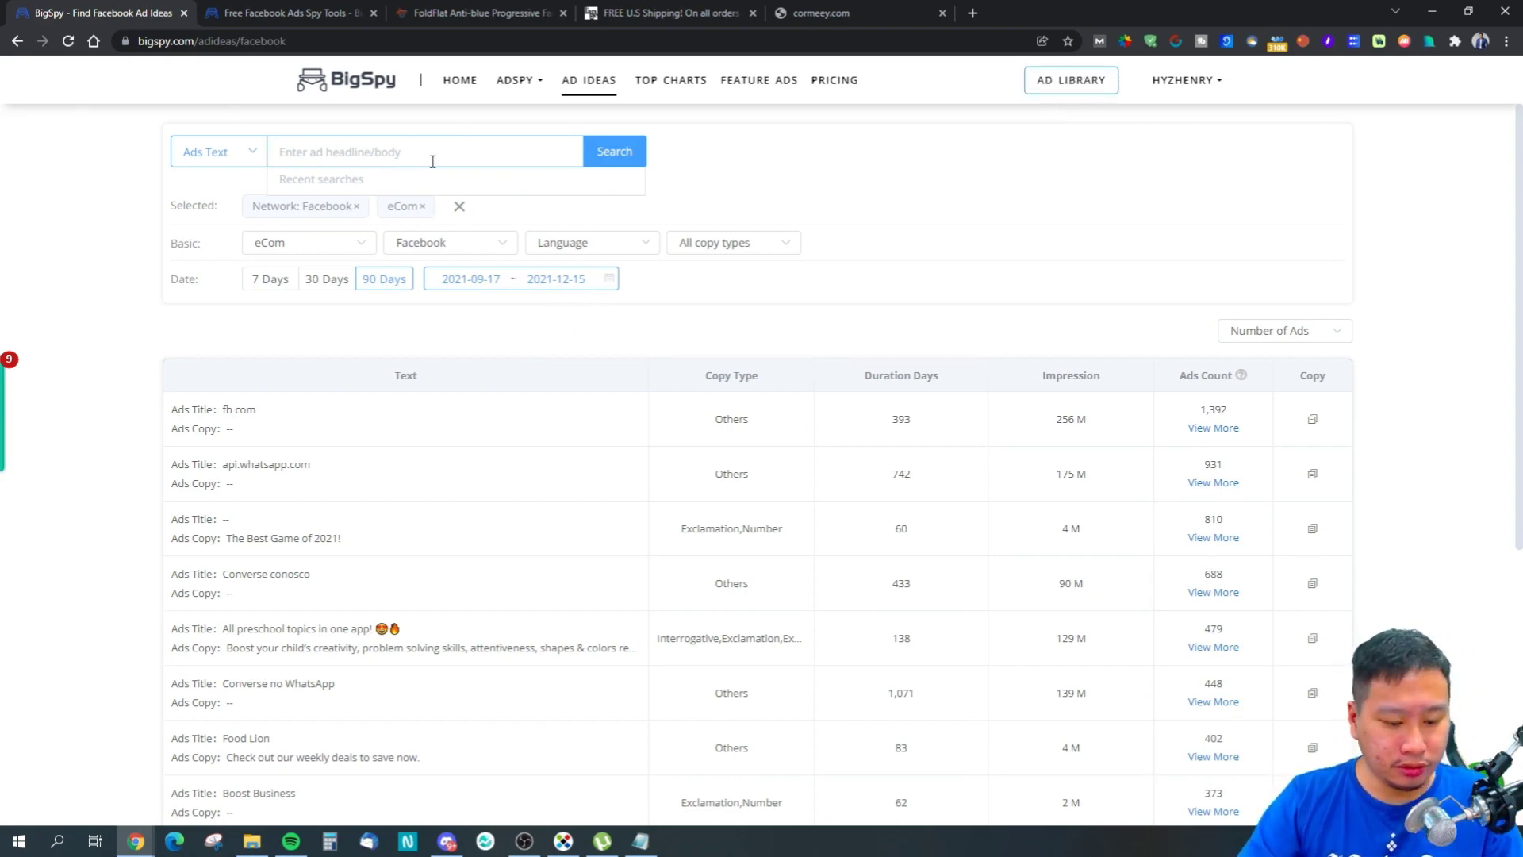
Step: Remove the eCom filter and search ad copy for 'home improvement'
click(423, 207)
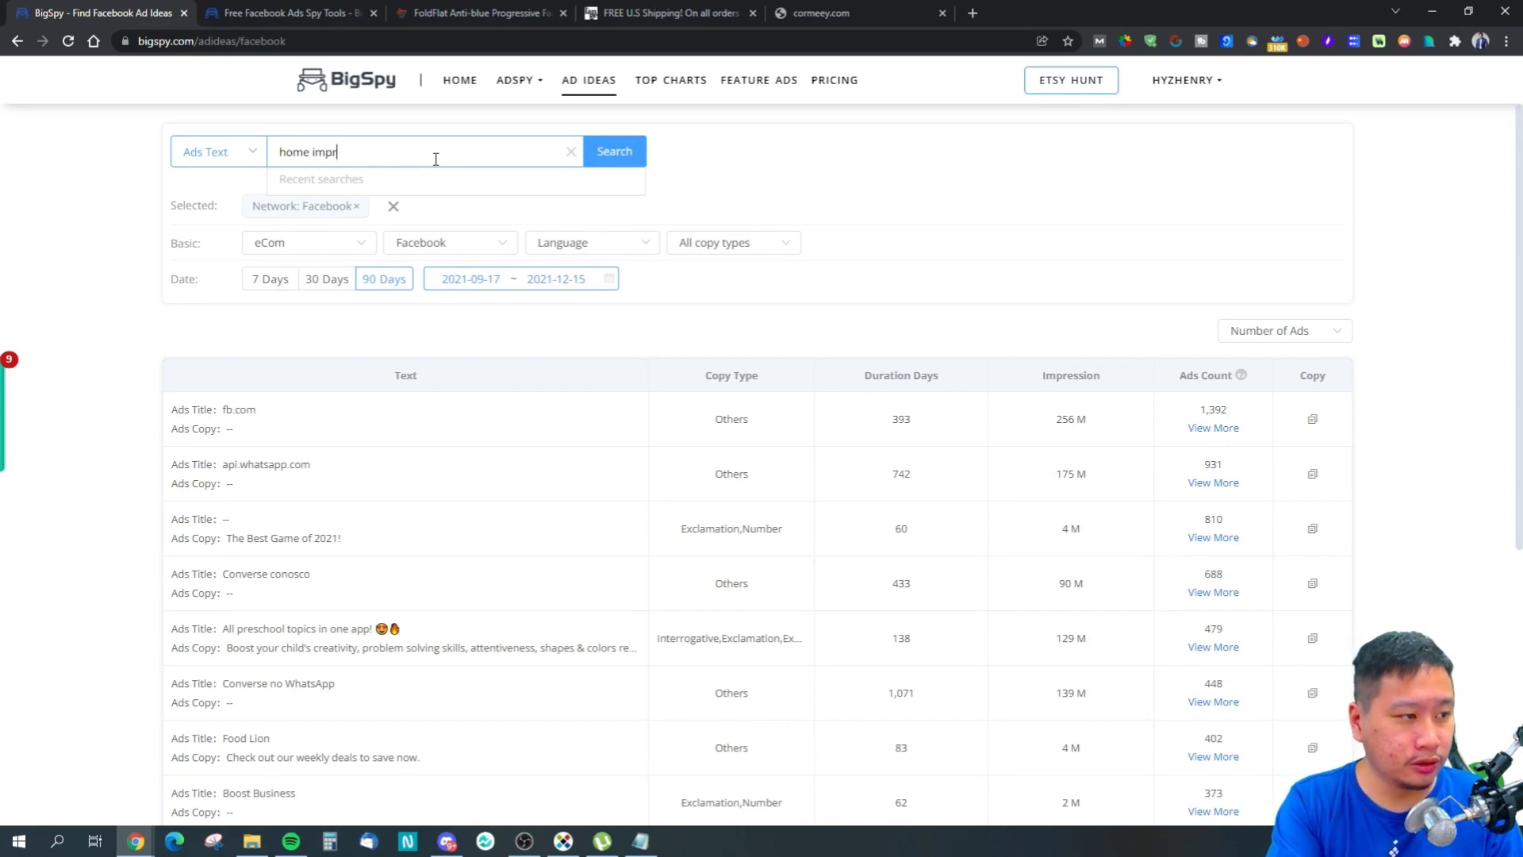
text(t)
key(Return)
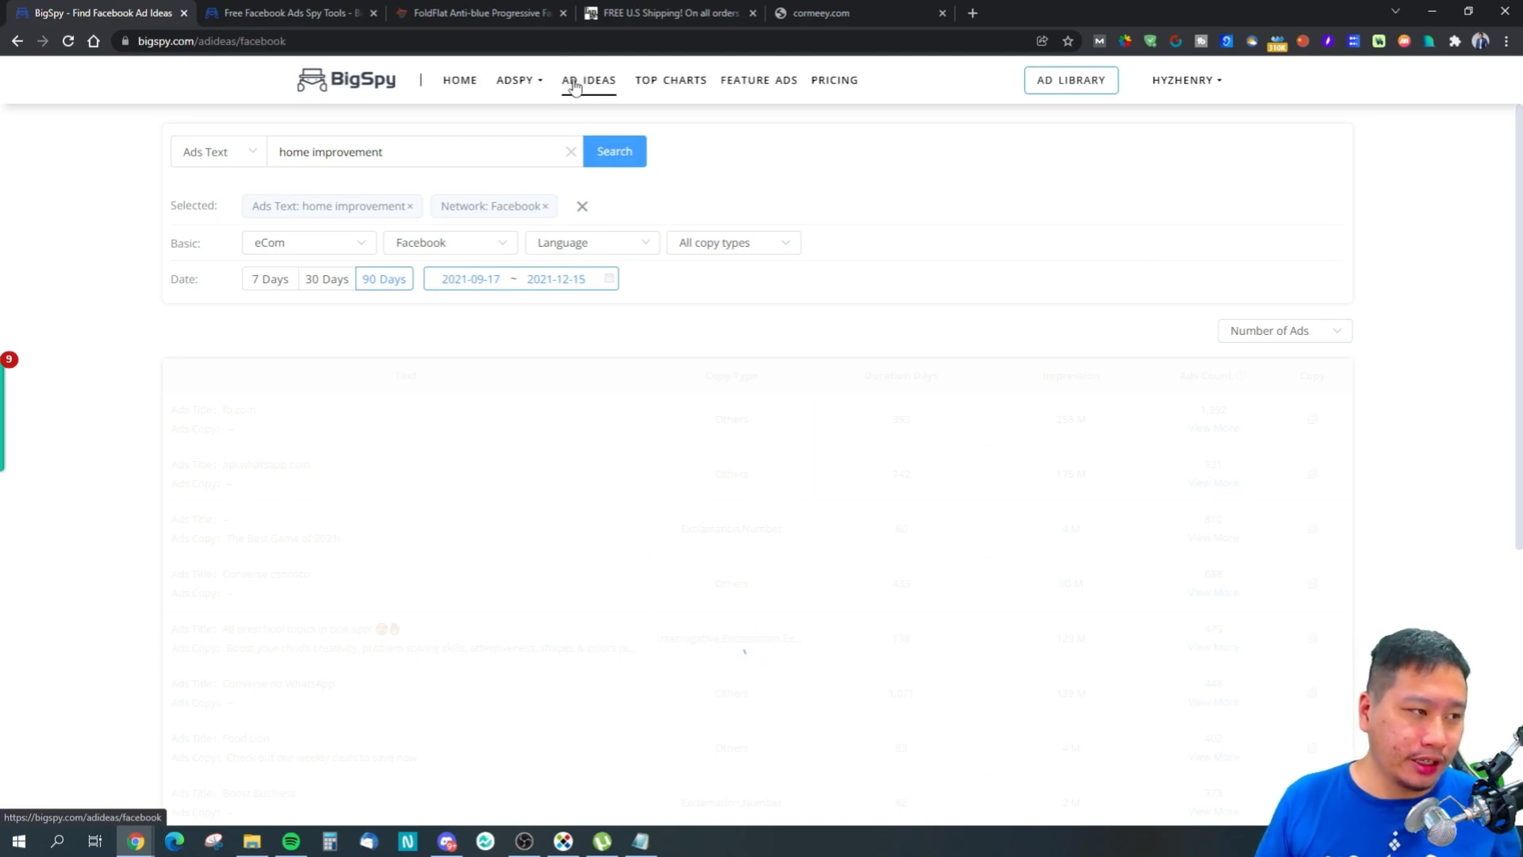
Step: Open Top Charts in a new tab, then return to the home improvement copy results
right_click(679, 89)
click(698, 98)
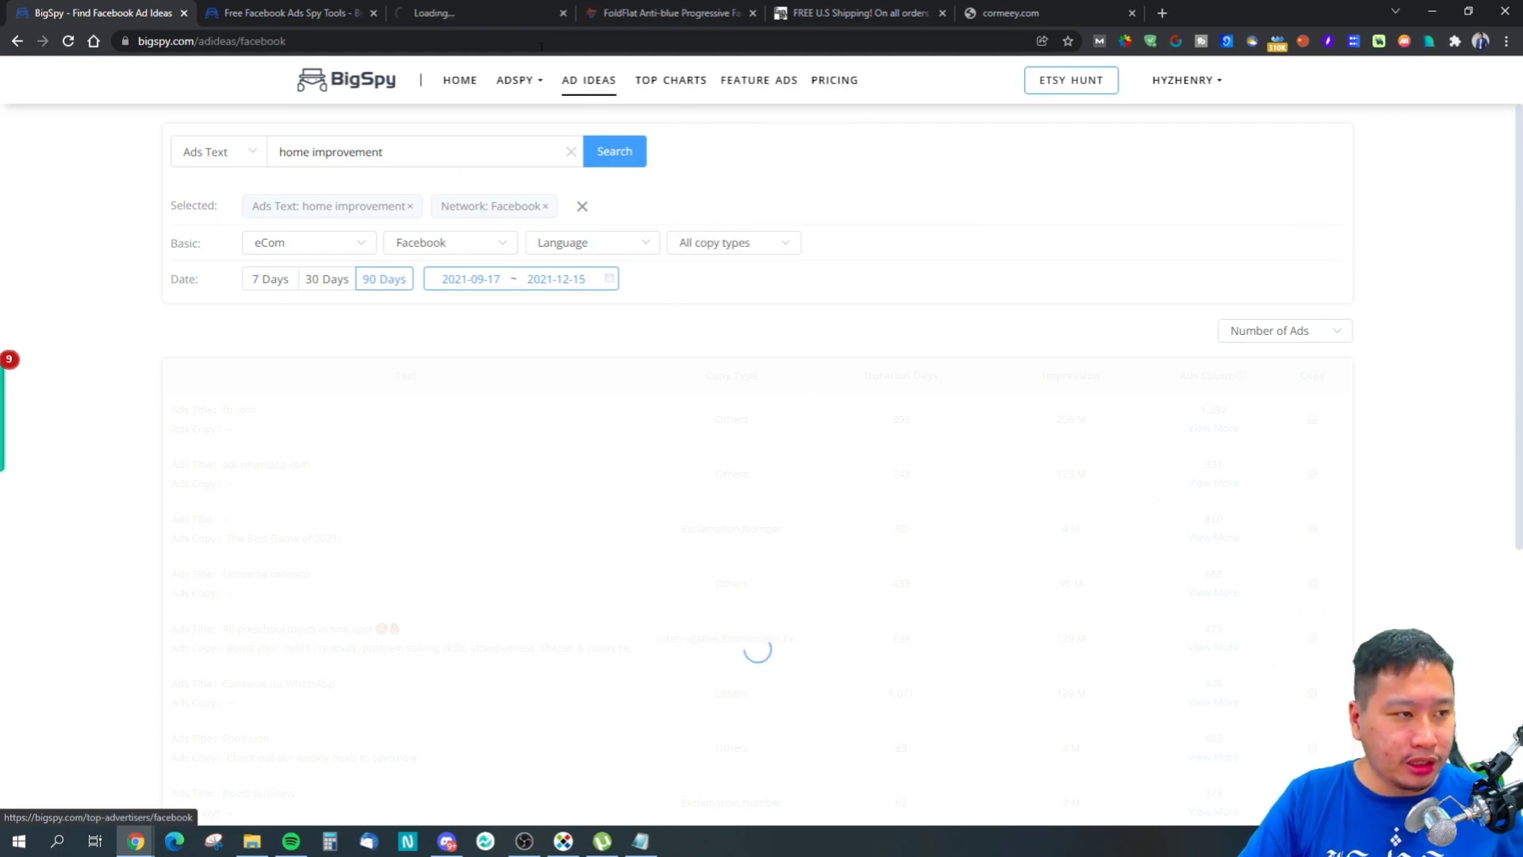
click(444, 11)
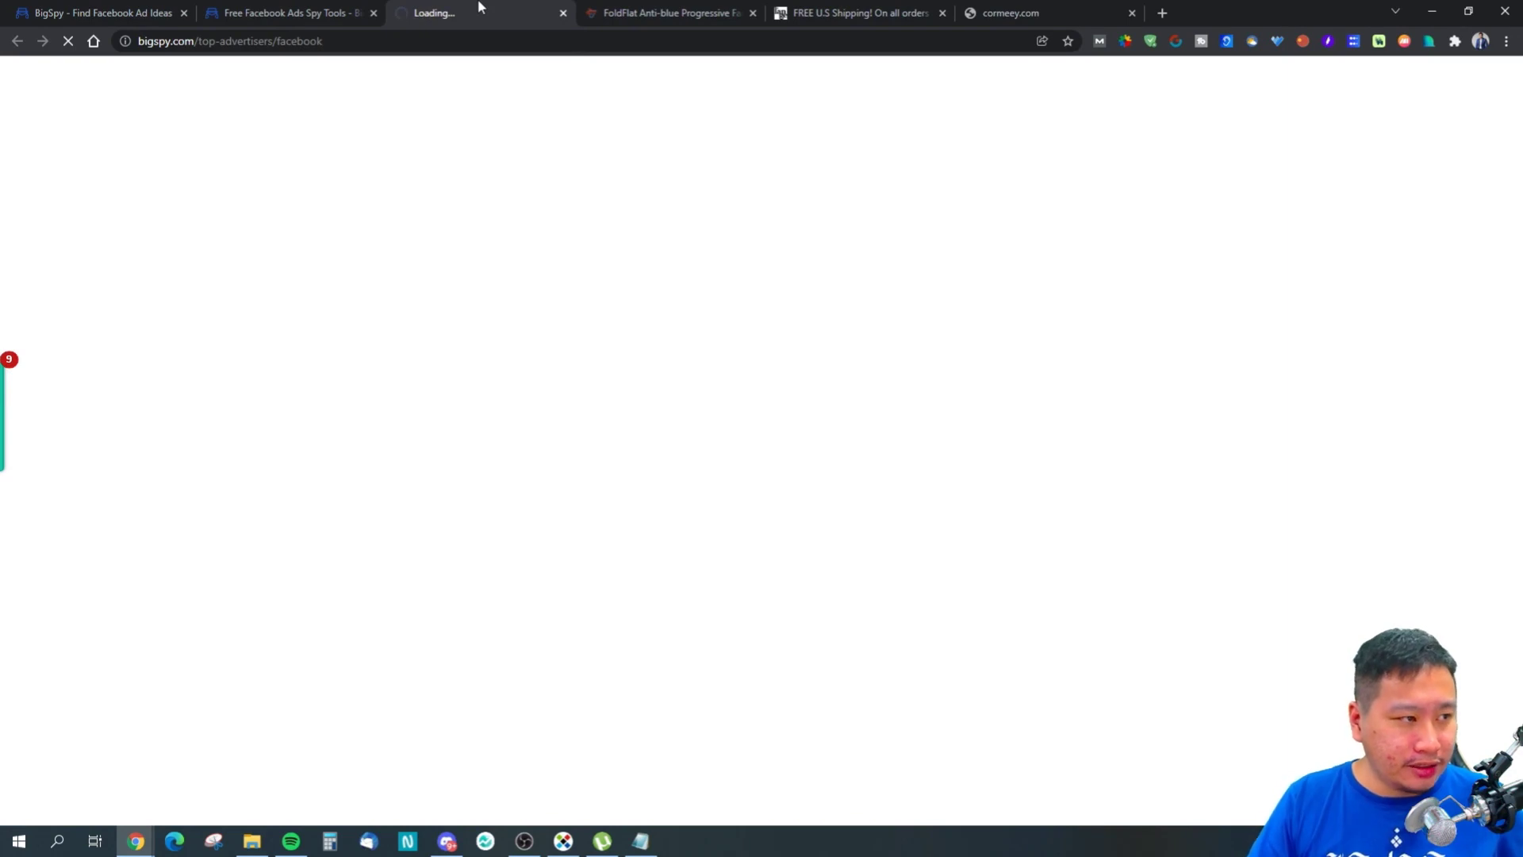
key(ctrl+shift+Tab)
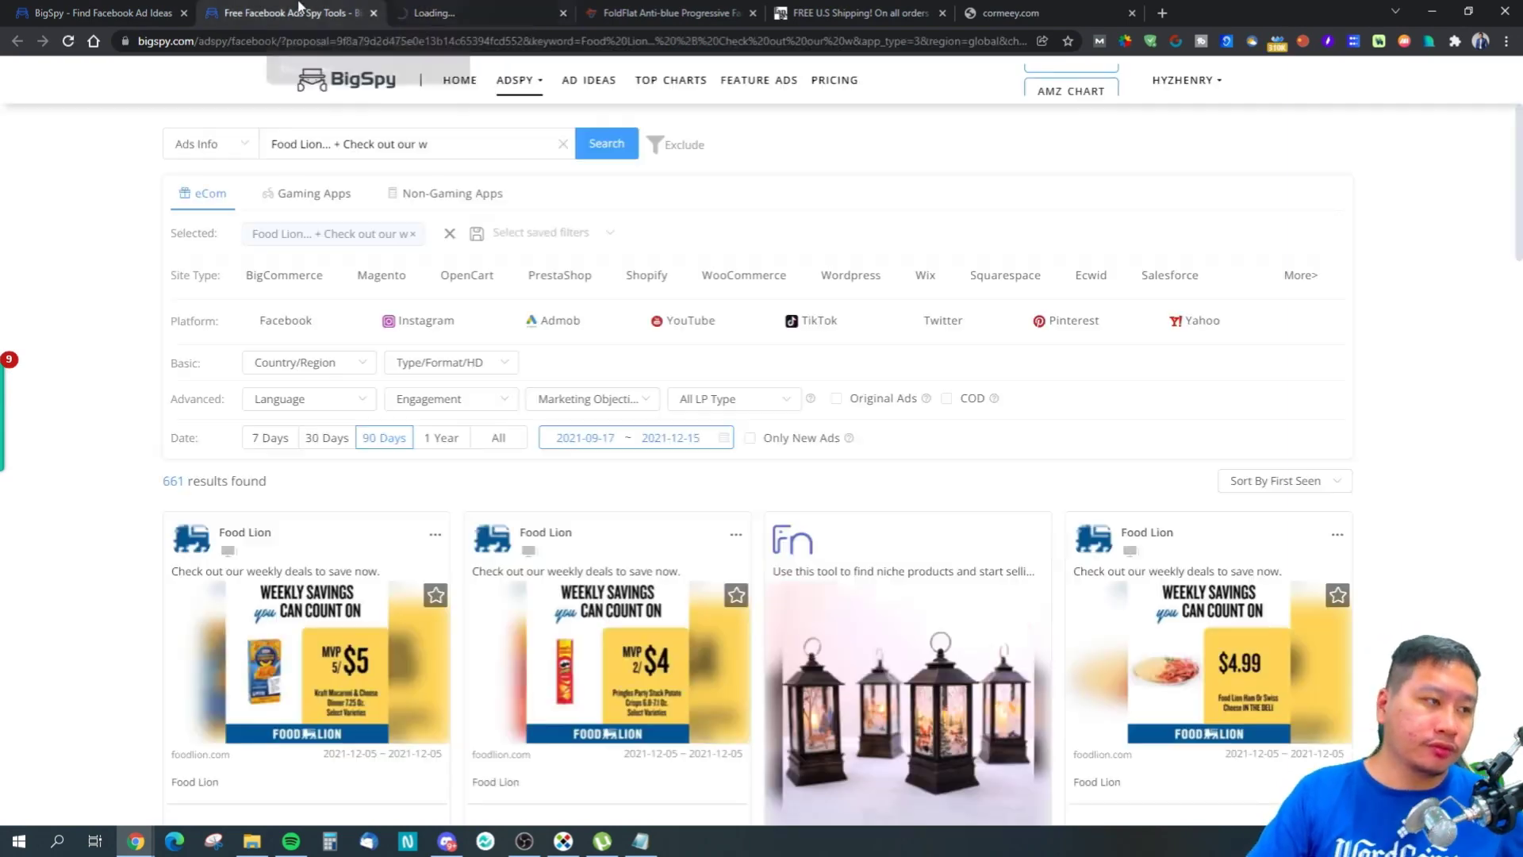
scroll(704, 406, down, 8)
scroll(690, 401, up, 10)
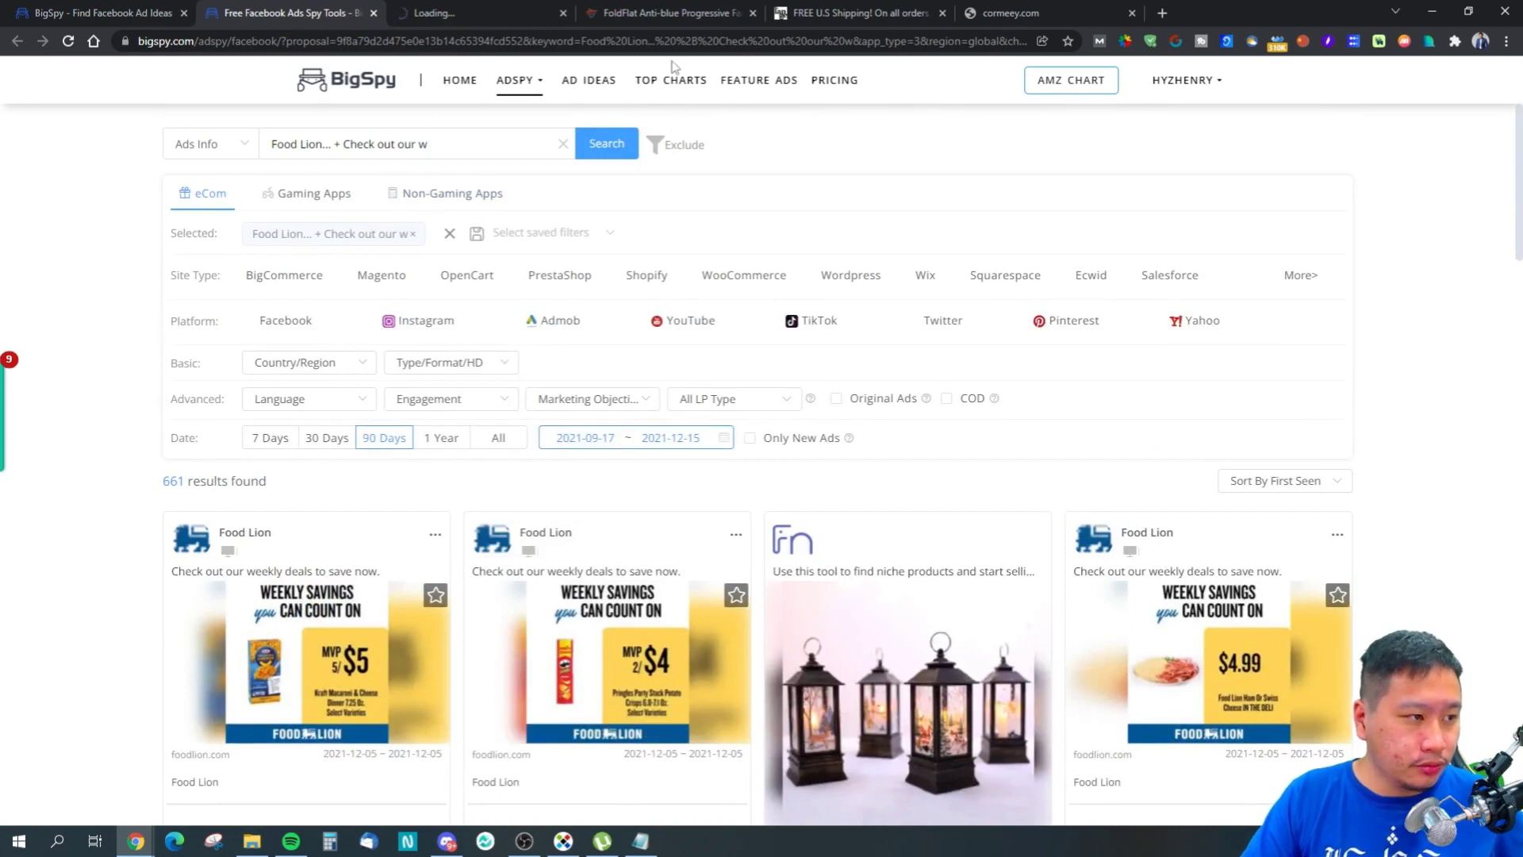
click(453, 11)
click(119, 13)
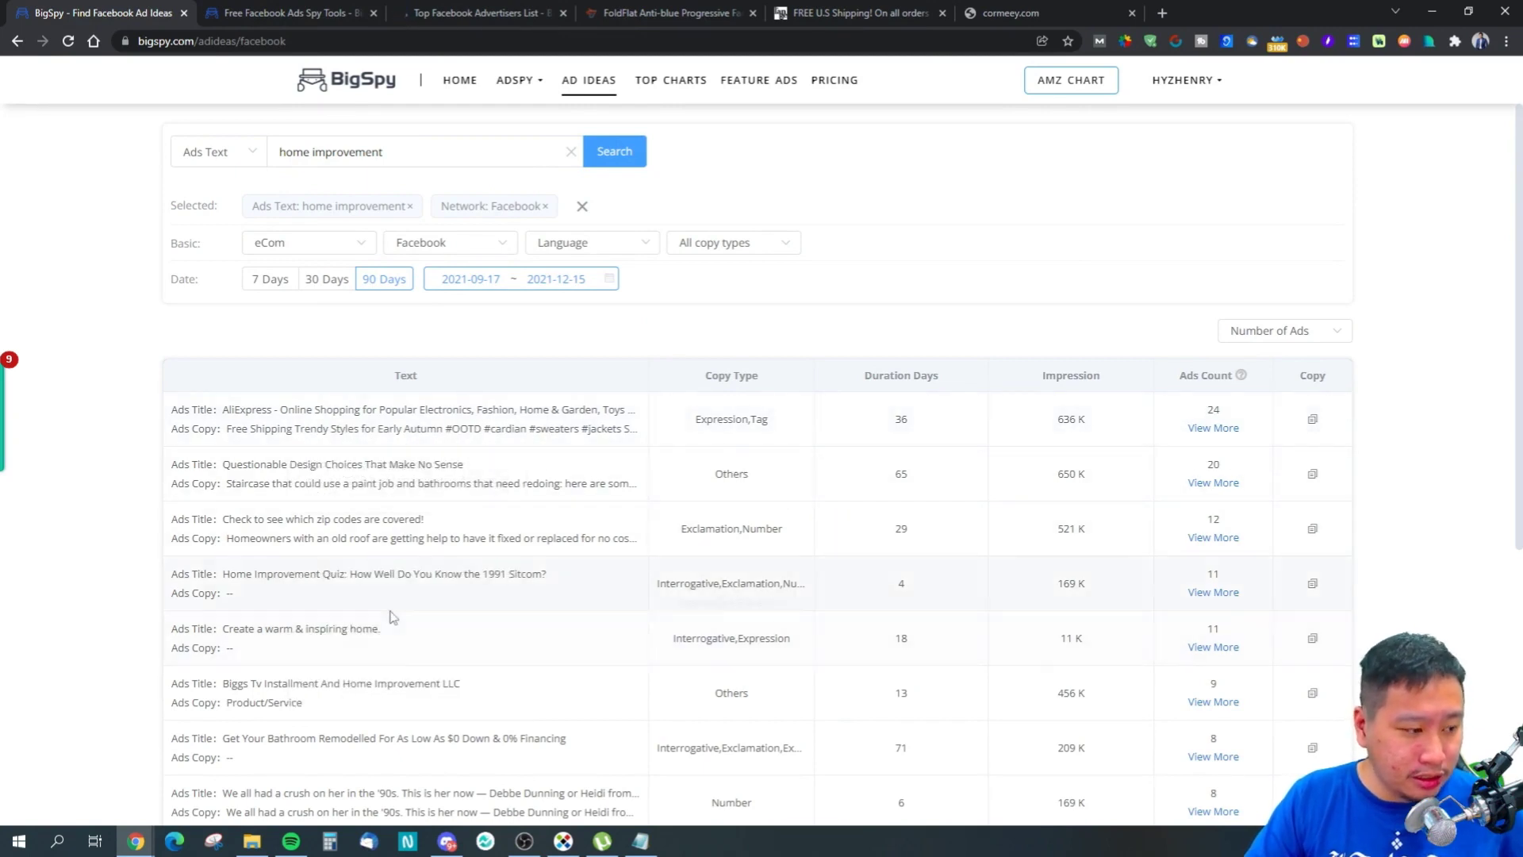
Step: Load the 20 ads for the second-row copy 'Questionable Design Choices That Make No Sense' in a new tab
scroll(734, 500, down, 2)
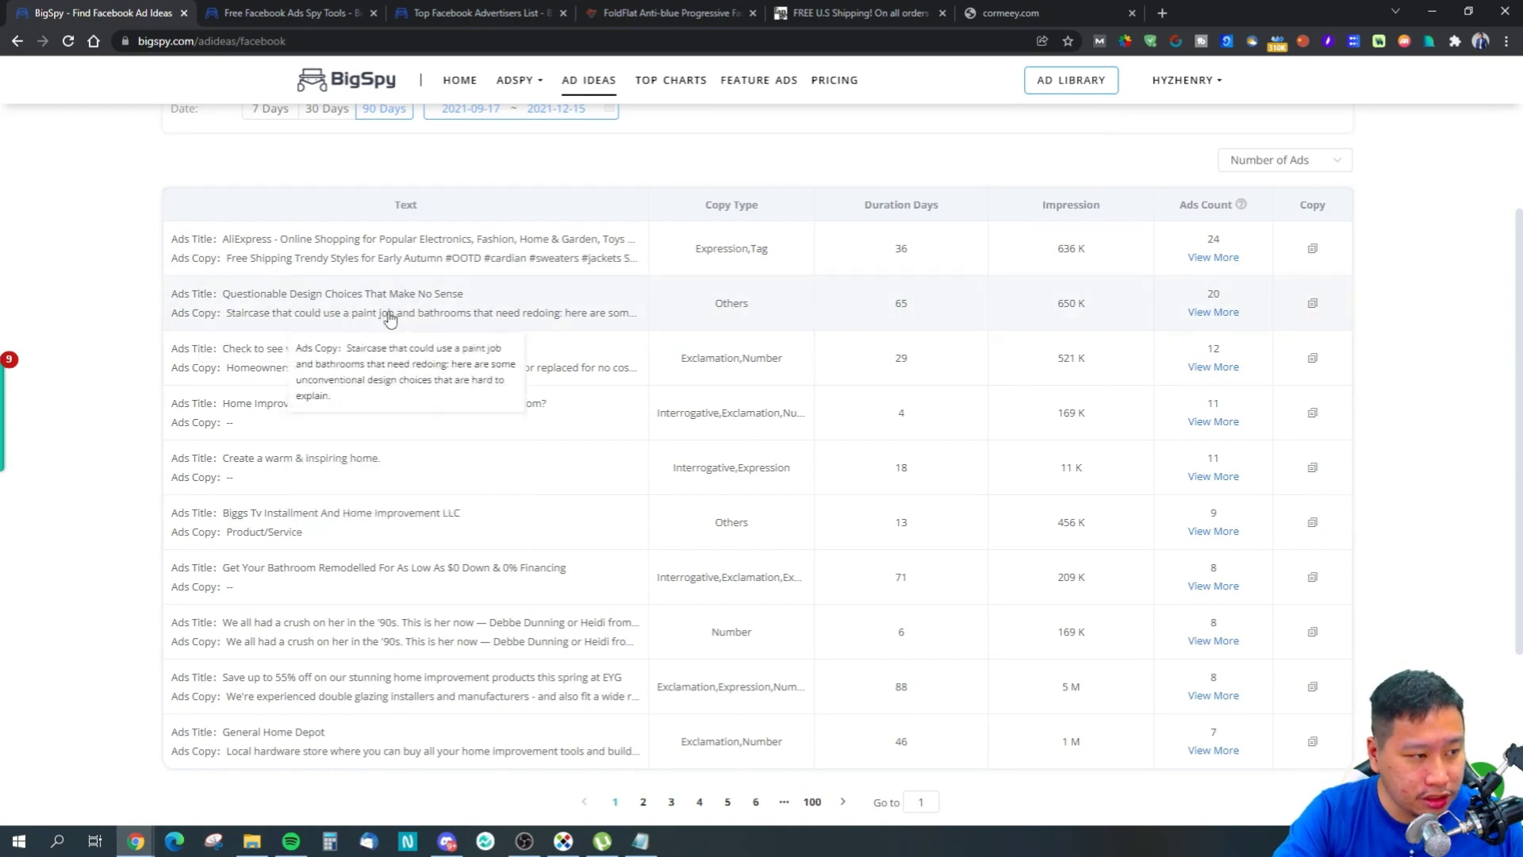
click(1227, 315)
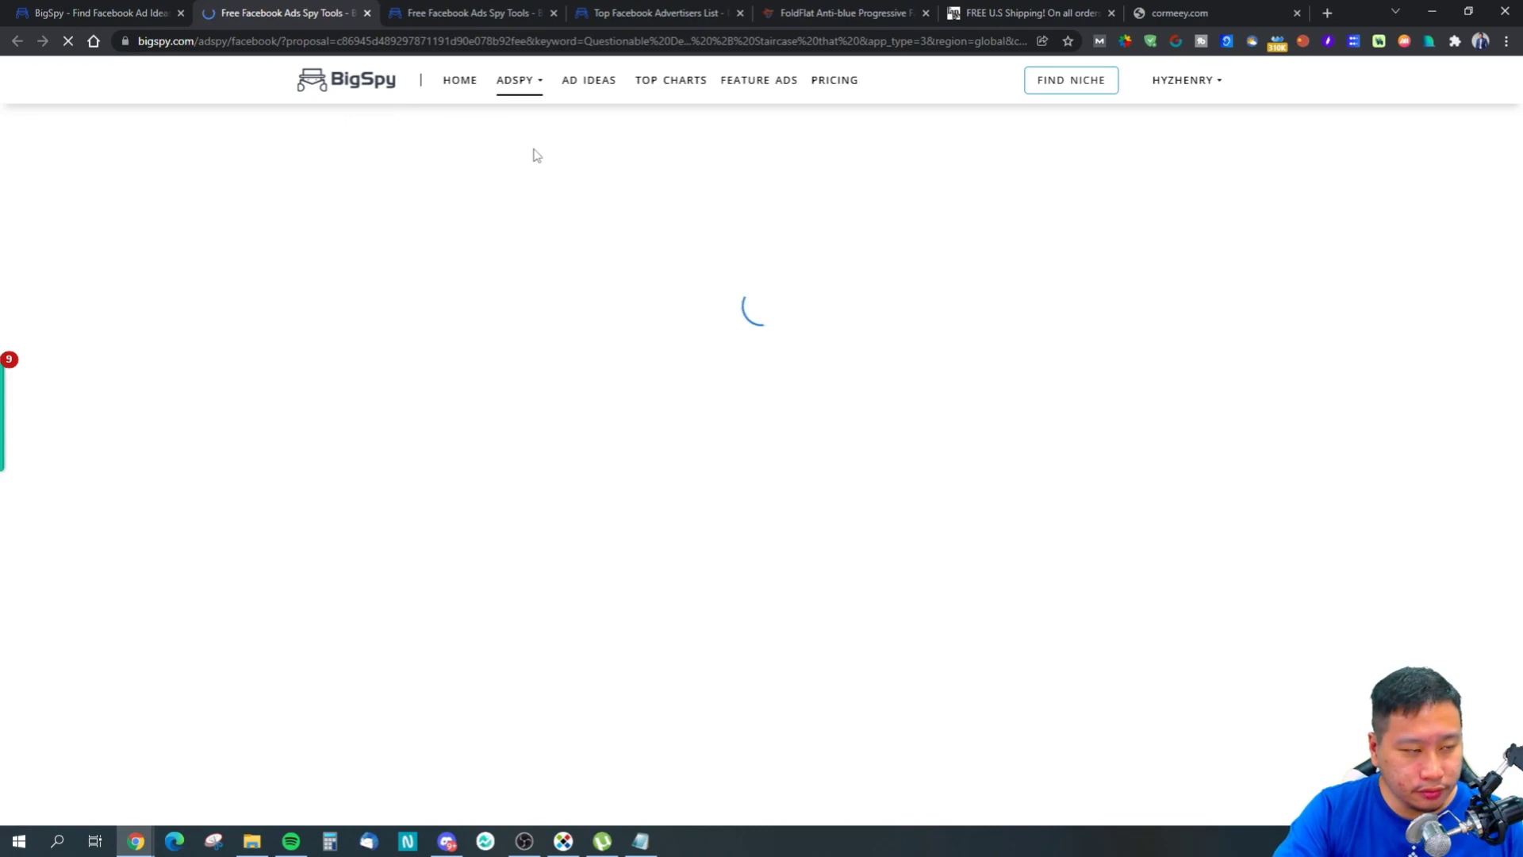
Step: Close the Food Lion results tab and open the first Goodie Travel ad's full detail page
click(493, 15)
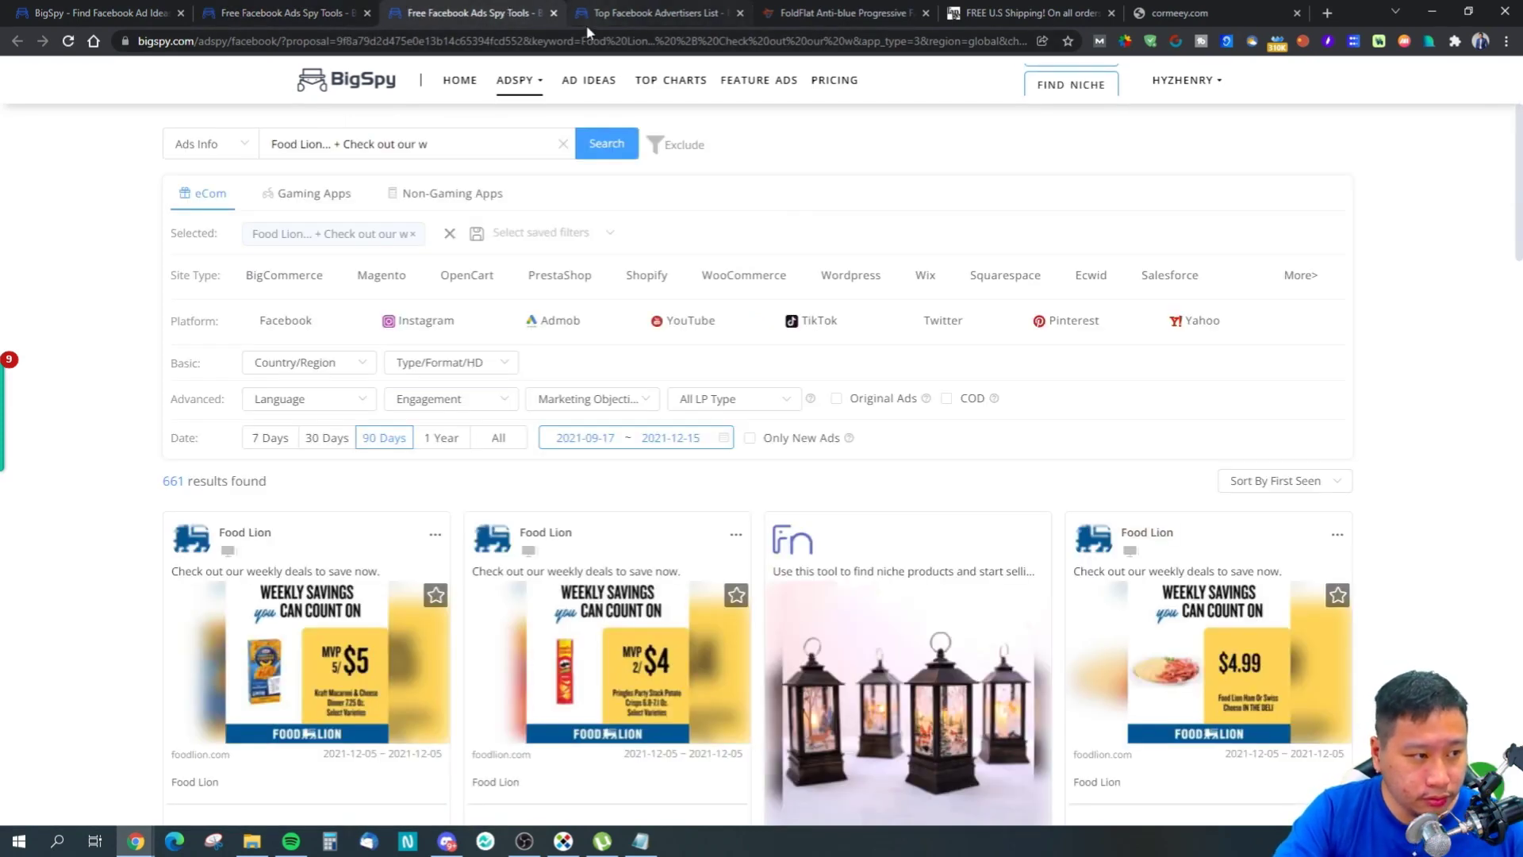
middle_click(482, 21)
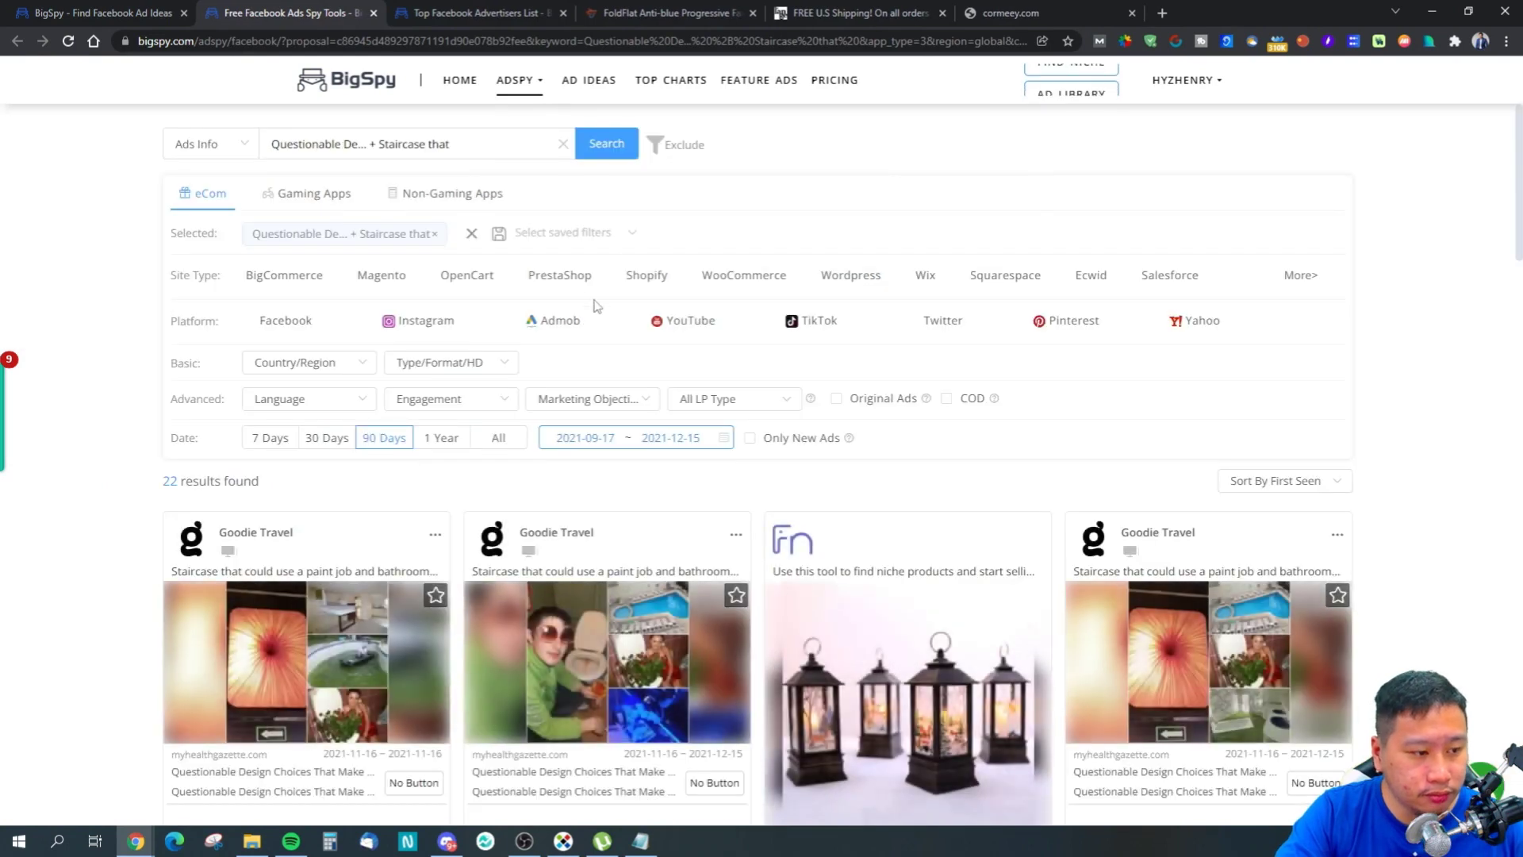
scroll(714, 389, down, 5)
scroll(631, 360, up, 1)
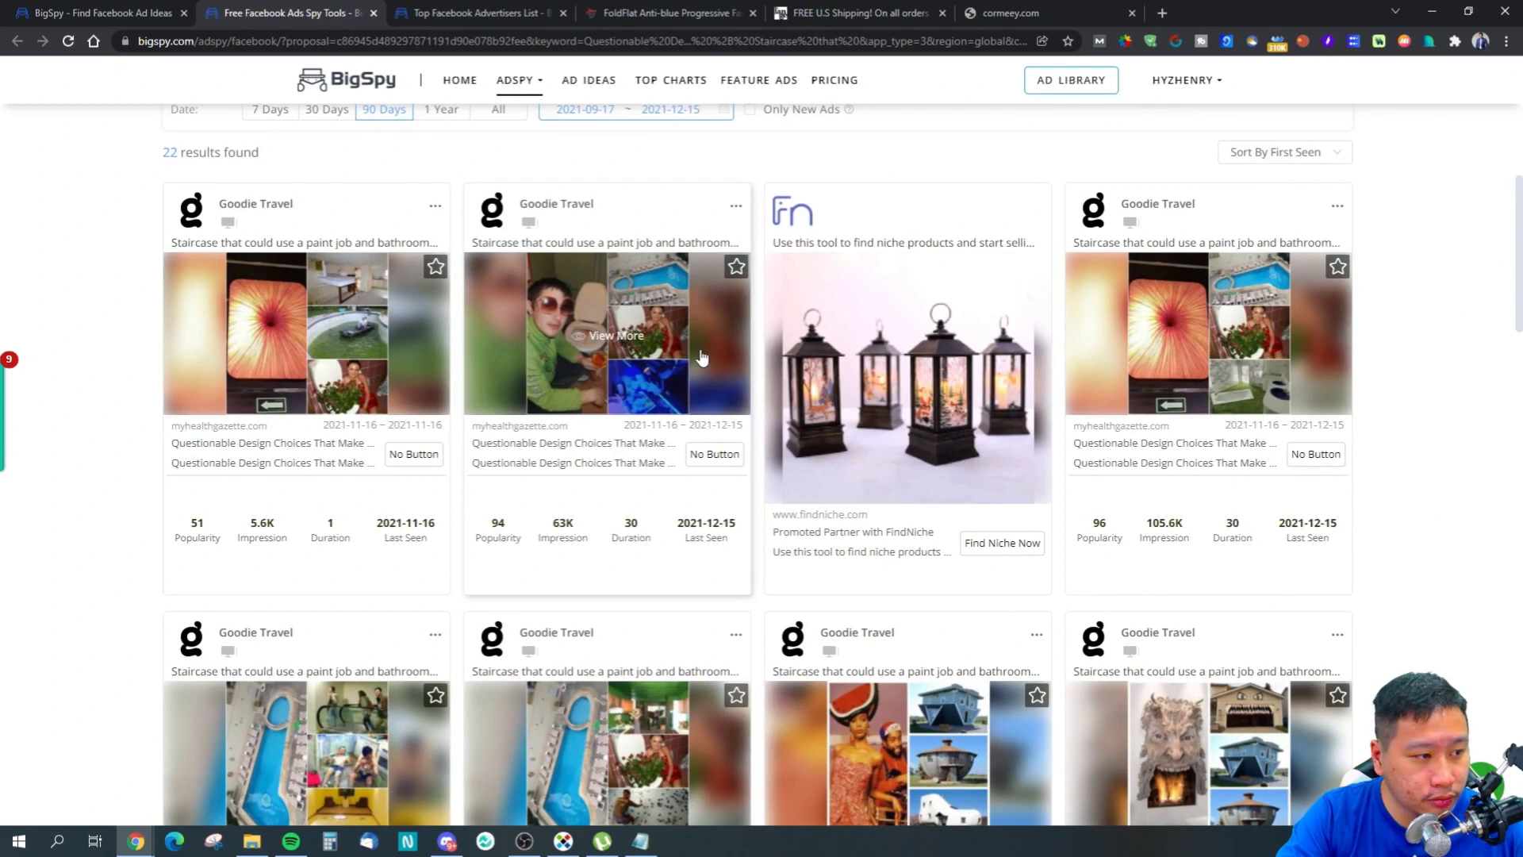
click(381, 377)
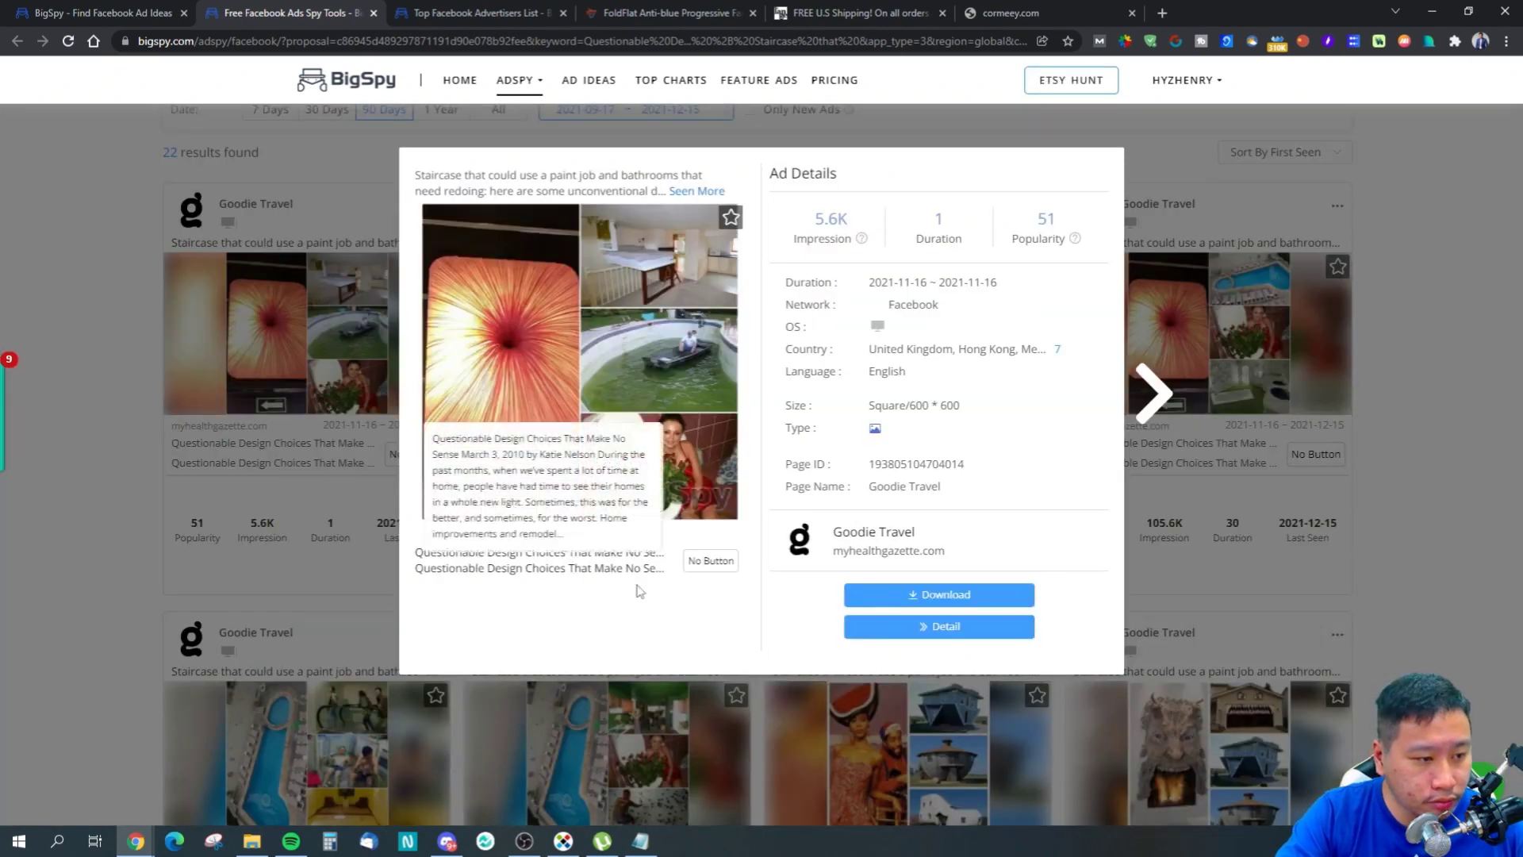
click(695, 191)
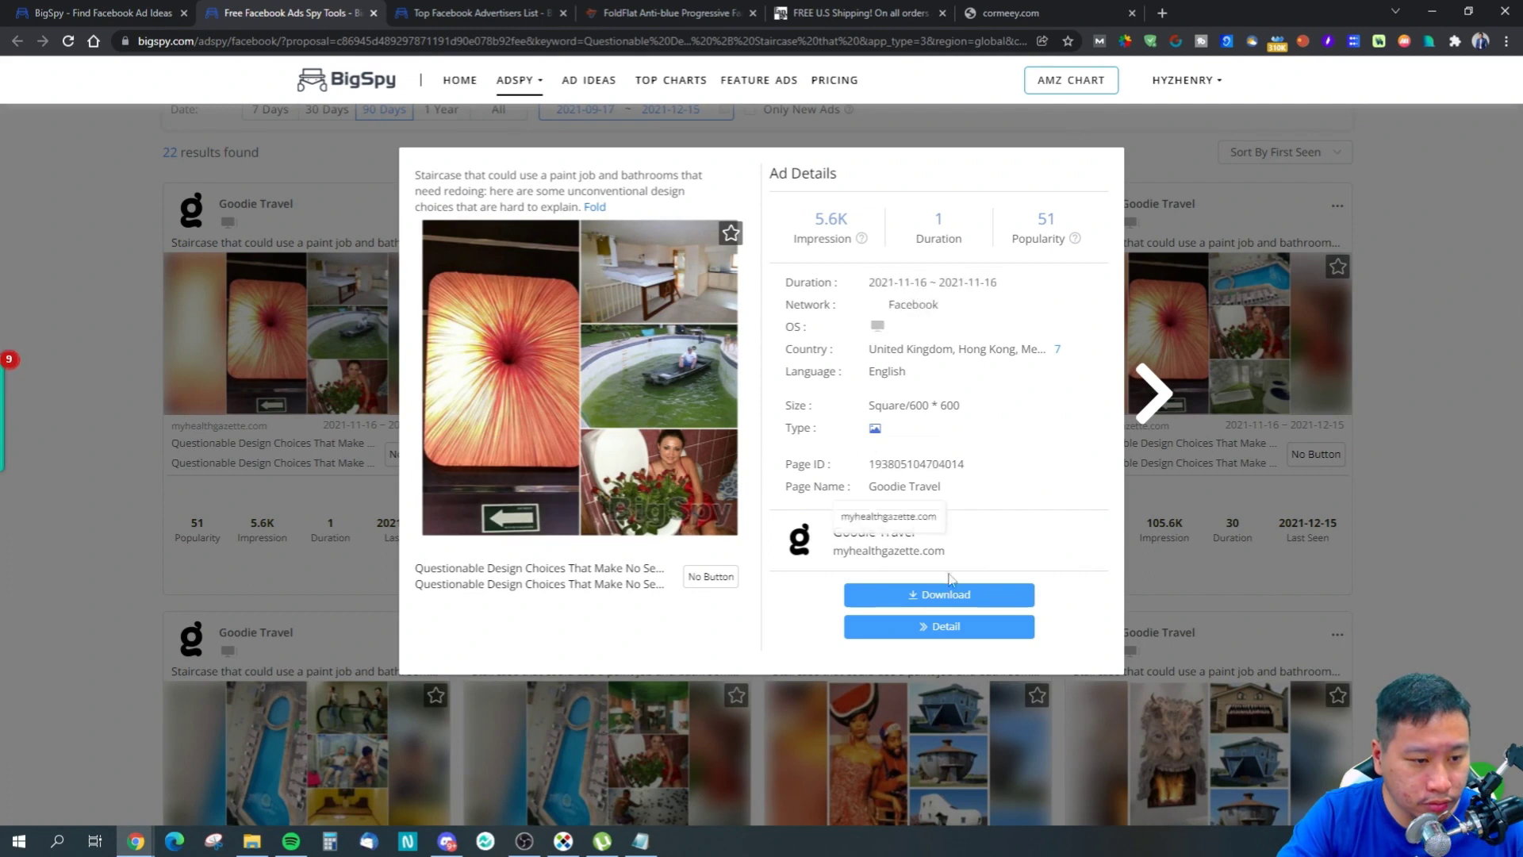
click(920, 626)
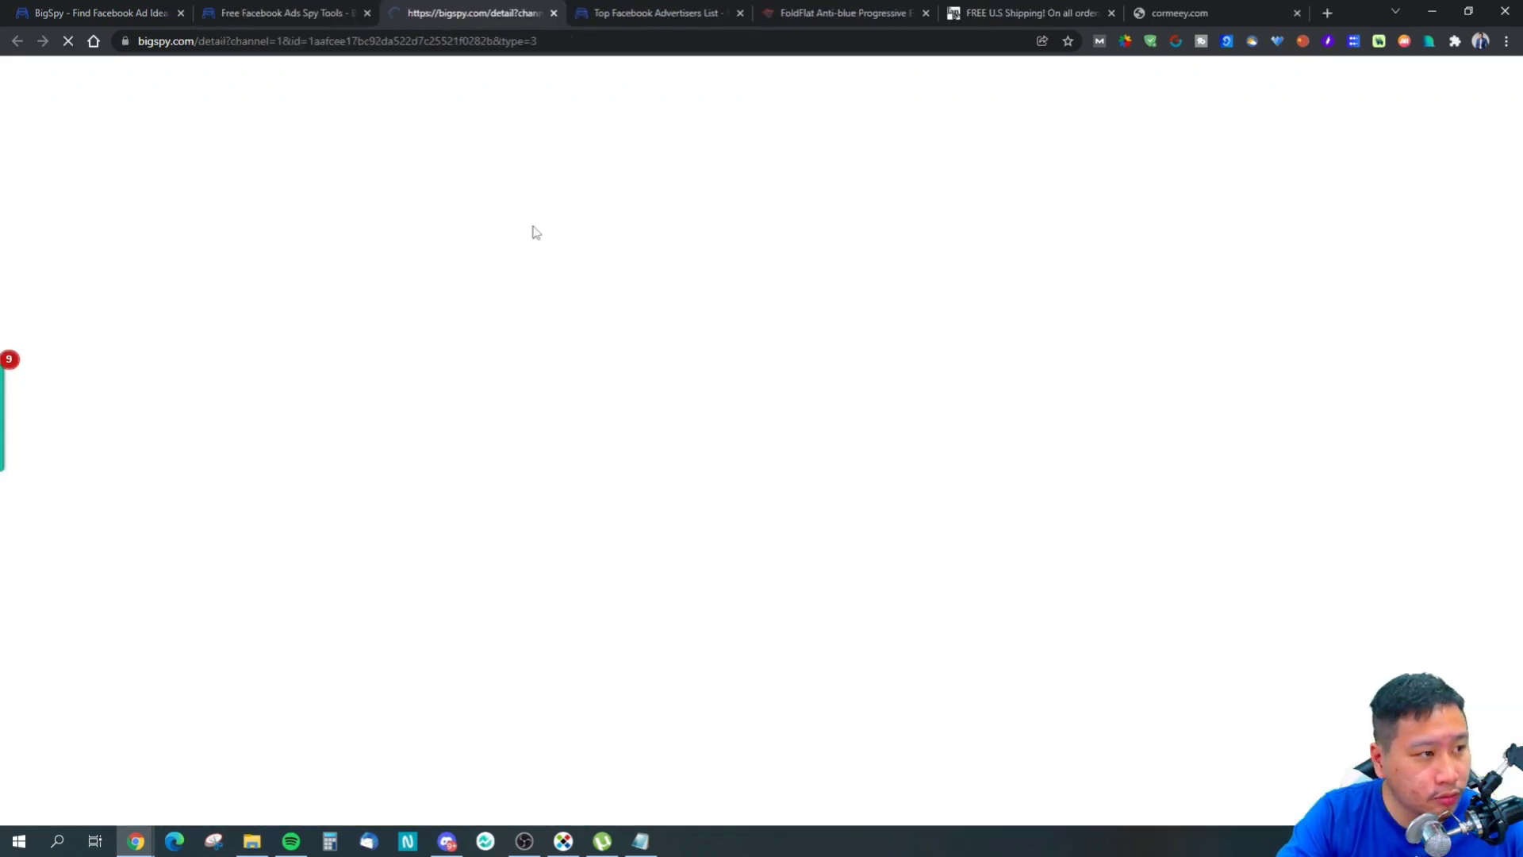
Step: Preview the stone-face fireplace ad, expand its description, and open its landing page in a new tab
click(279, 11)
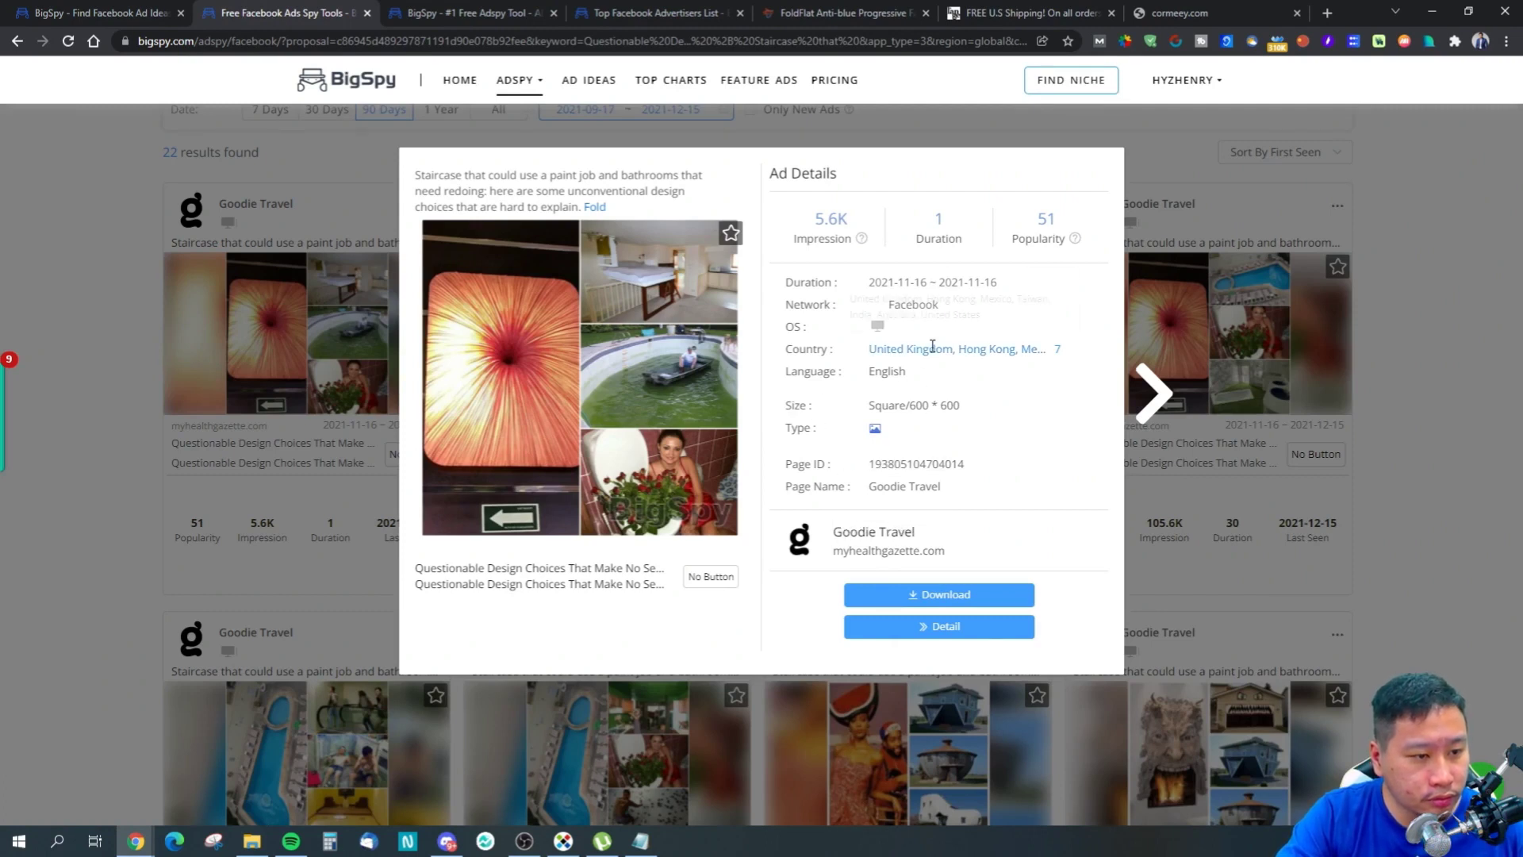
click(1245, 381)
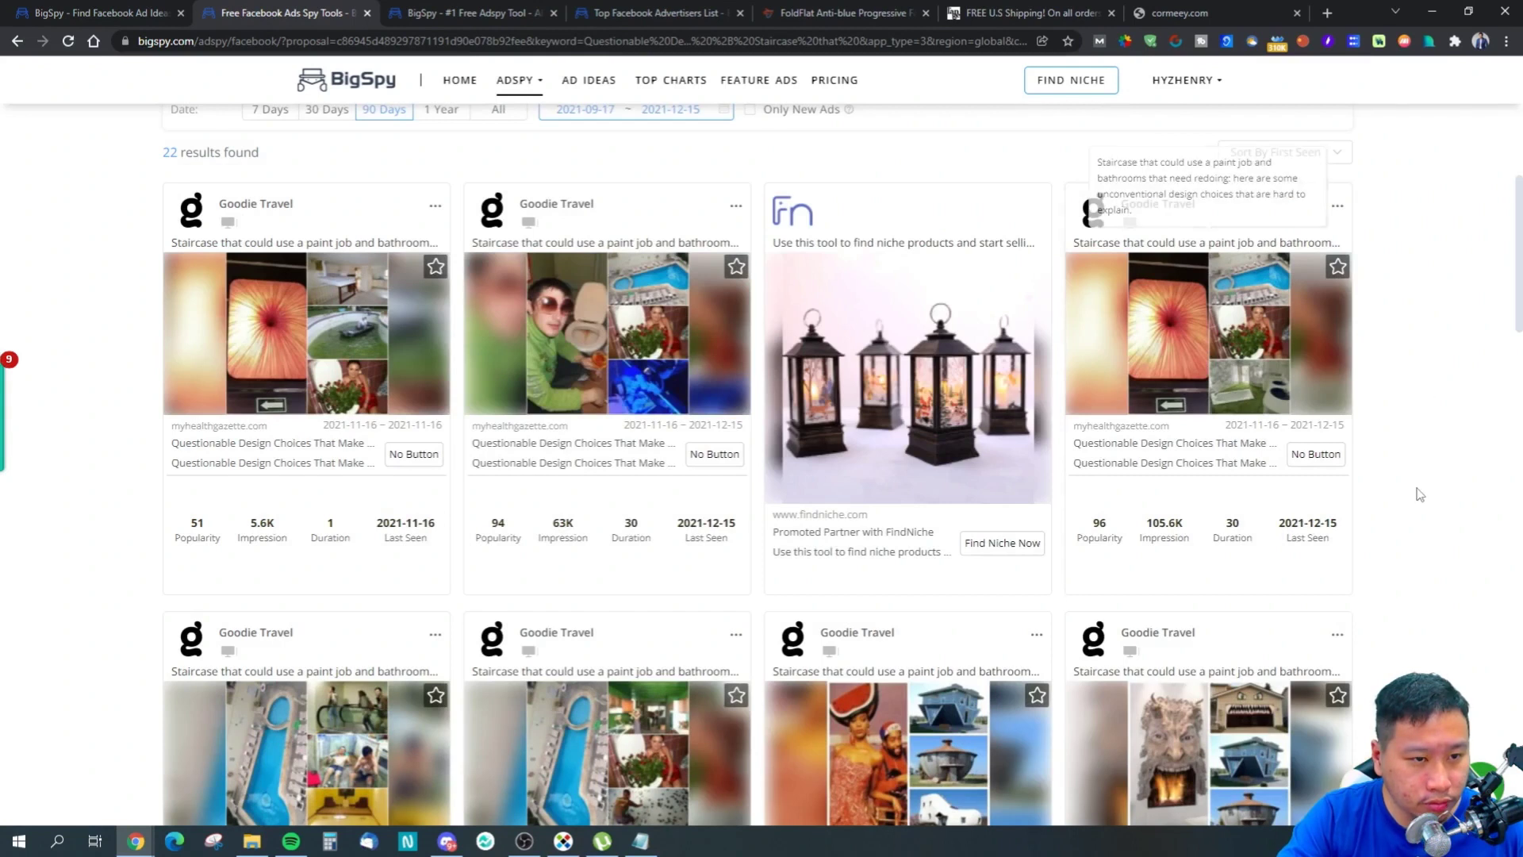
scroll(1420, 495, down, 5)
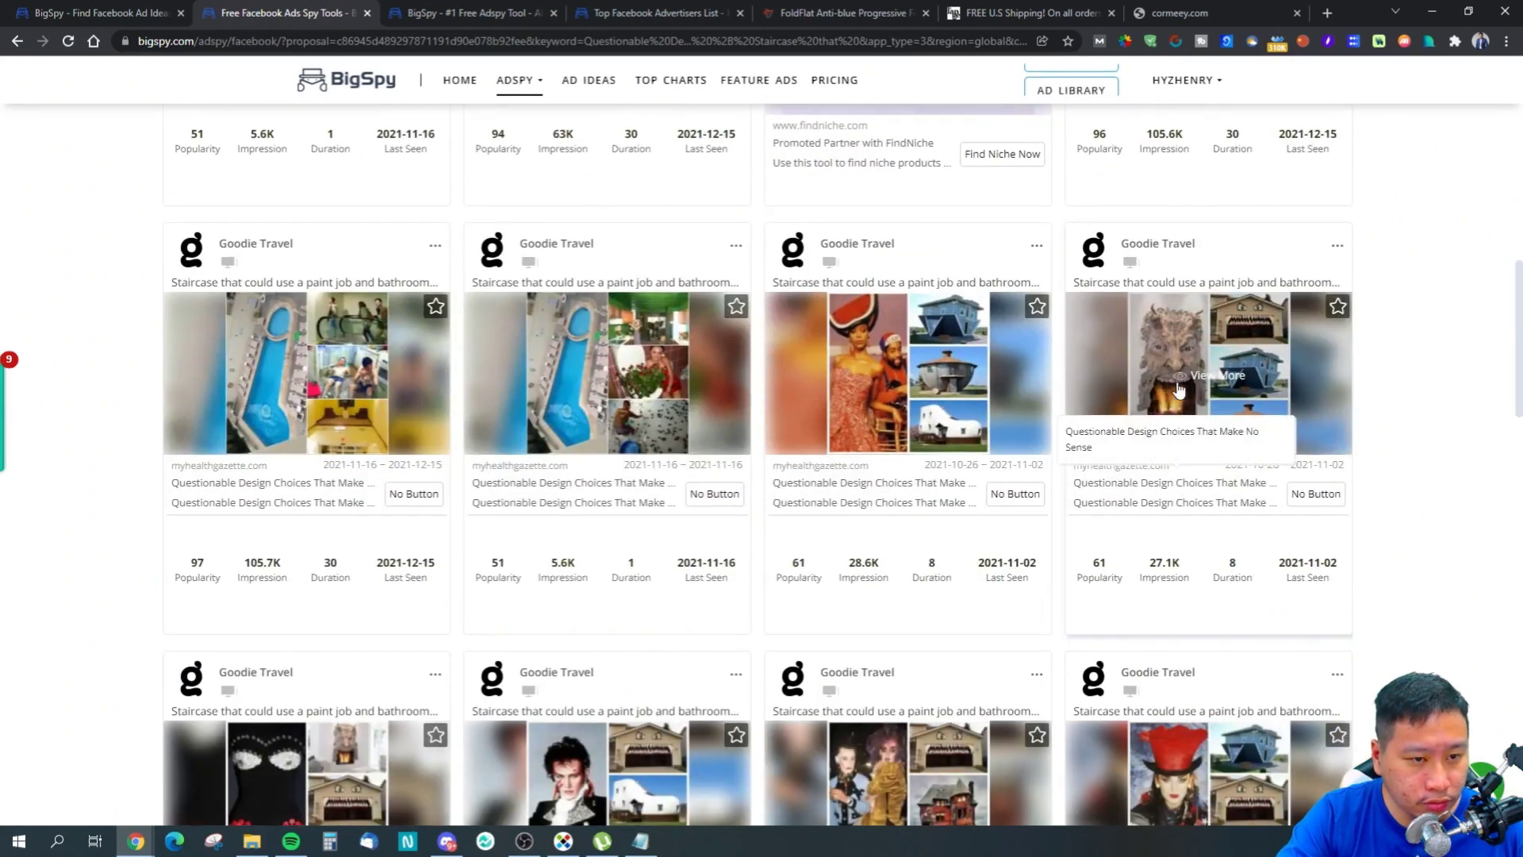
click(1214, 384)
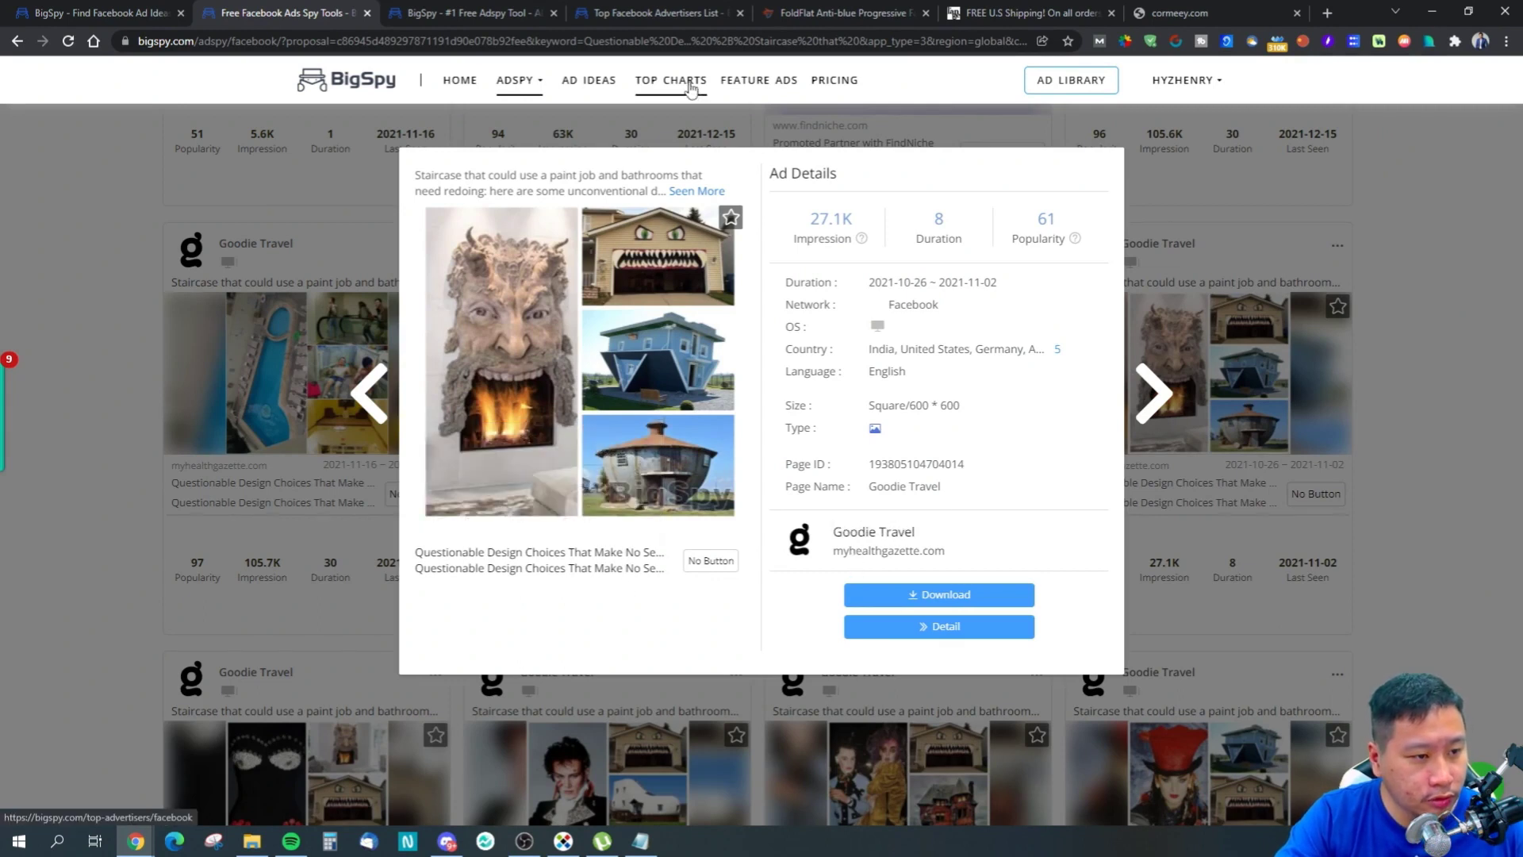
click(696, 192)
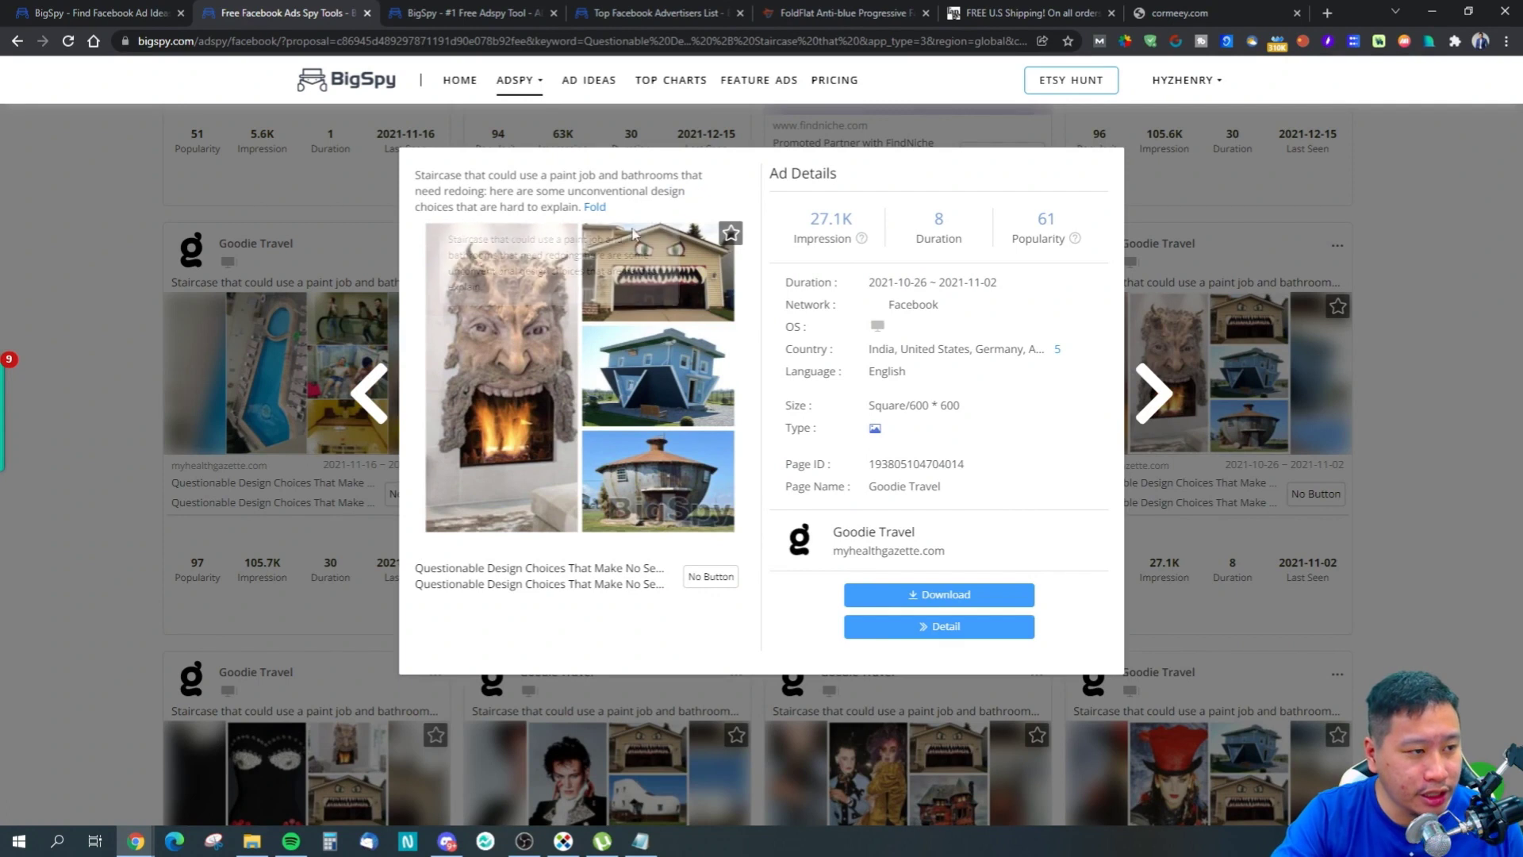
click(698, 576)
Step: Review the 5.6K-impression ad's analysis and launch calendar on its detail page
click(573, 12)
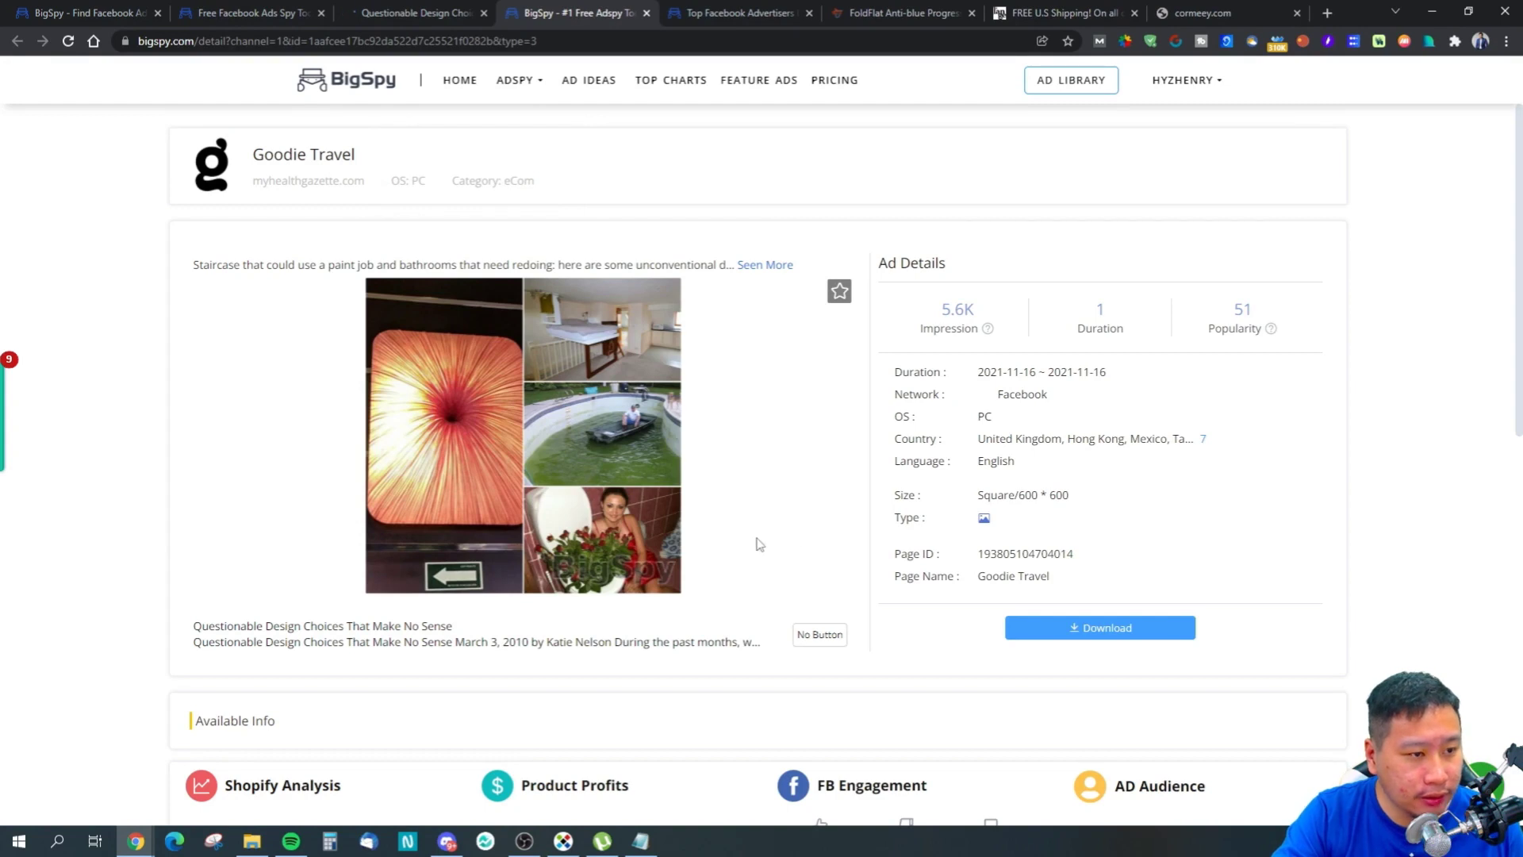
scroll(782, 421, down, 5)
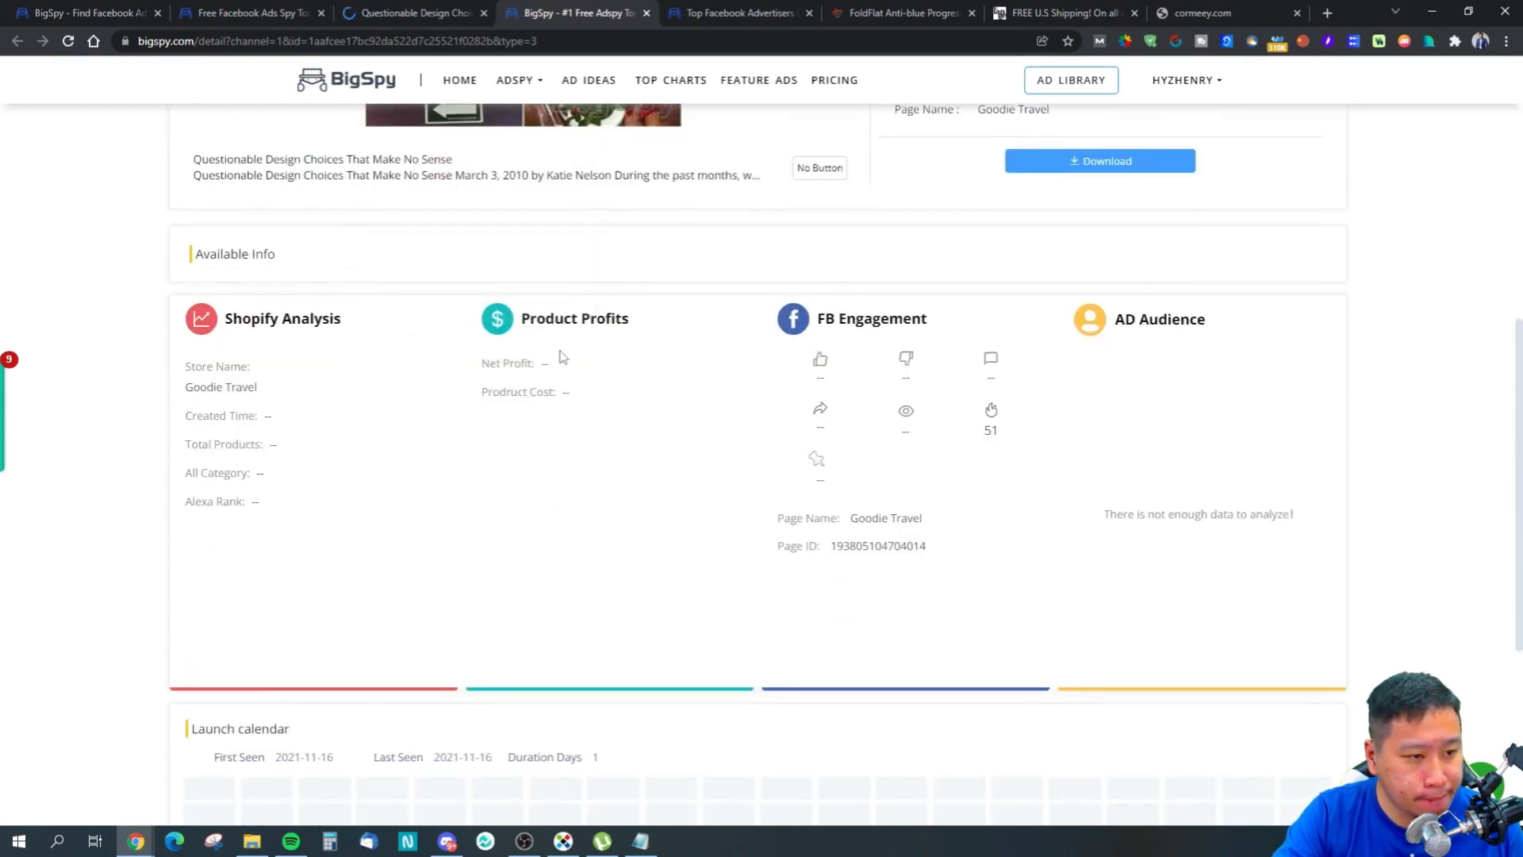
scroll(562, 357, down, 4)
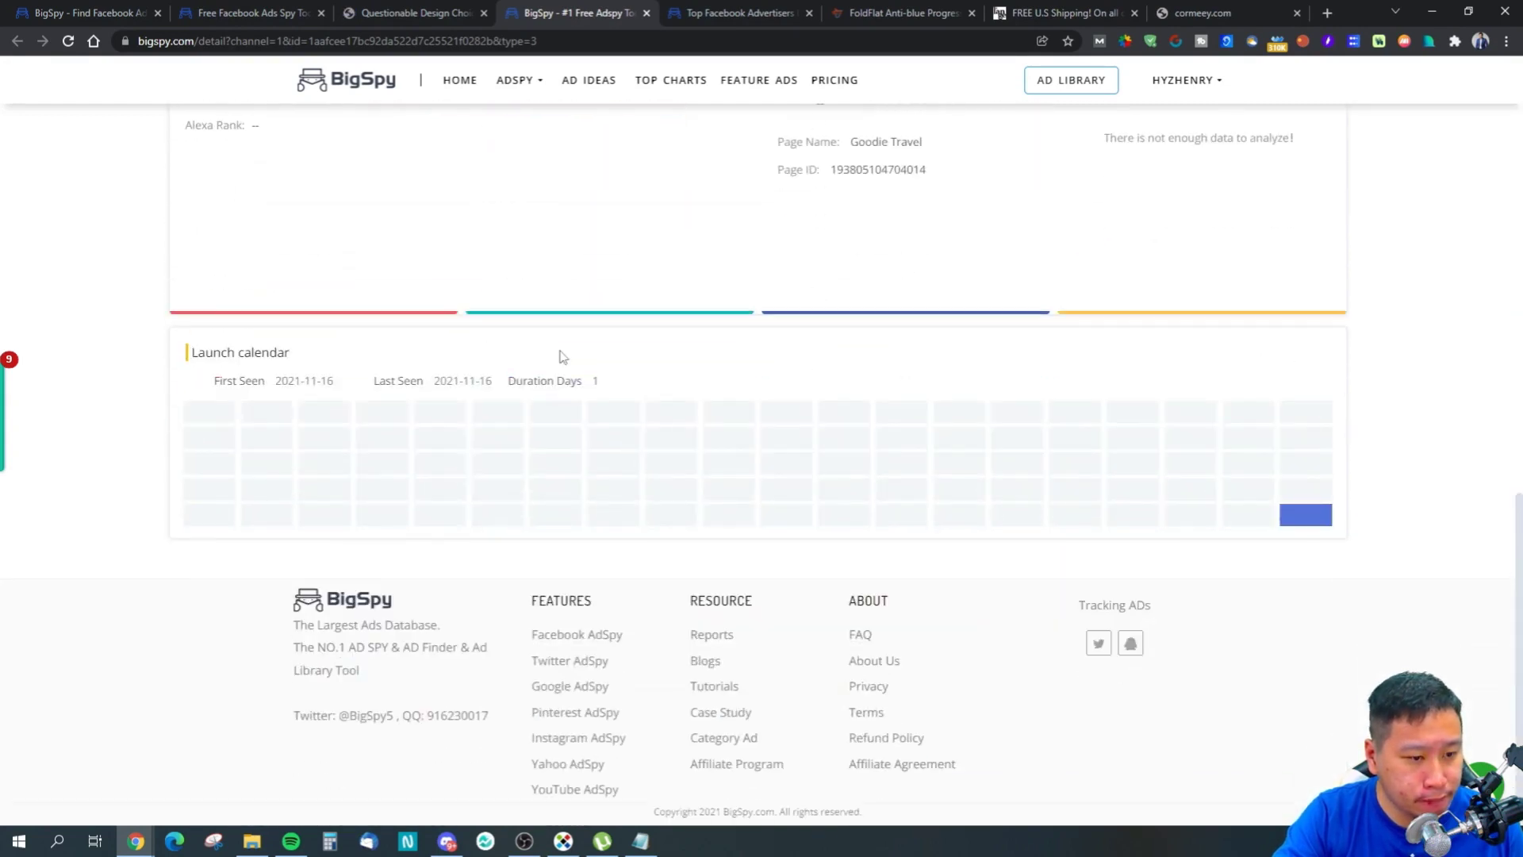
scroll(562, 357, up, 8)
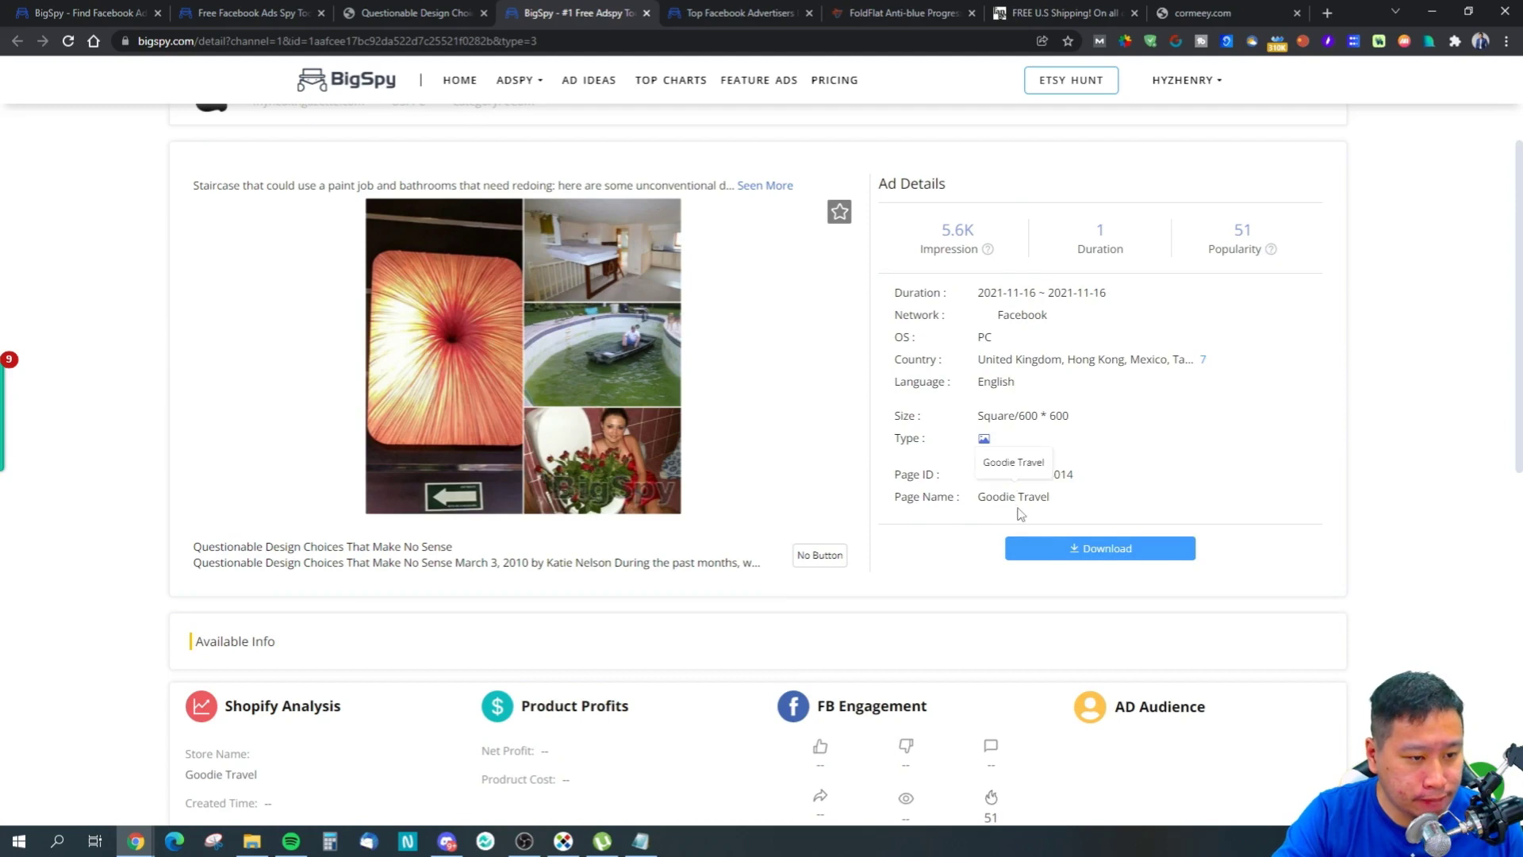
scroll(872, 539, down, 4)
scroll(825, 552, up, 5)
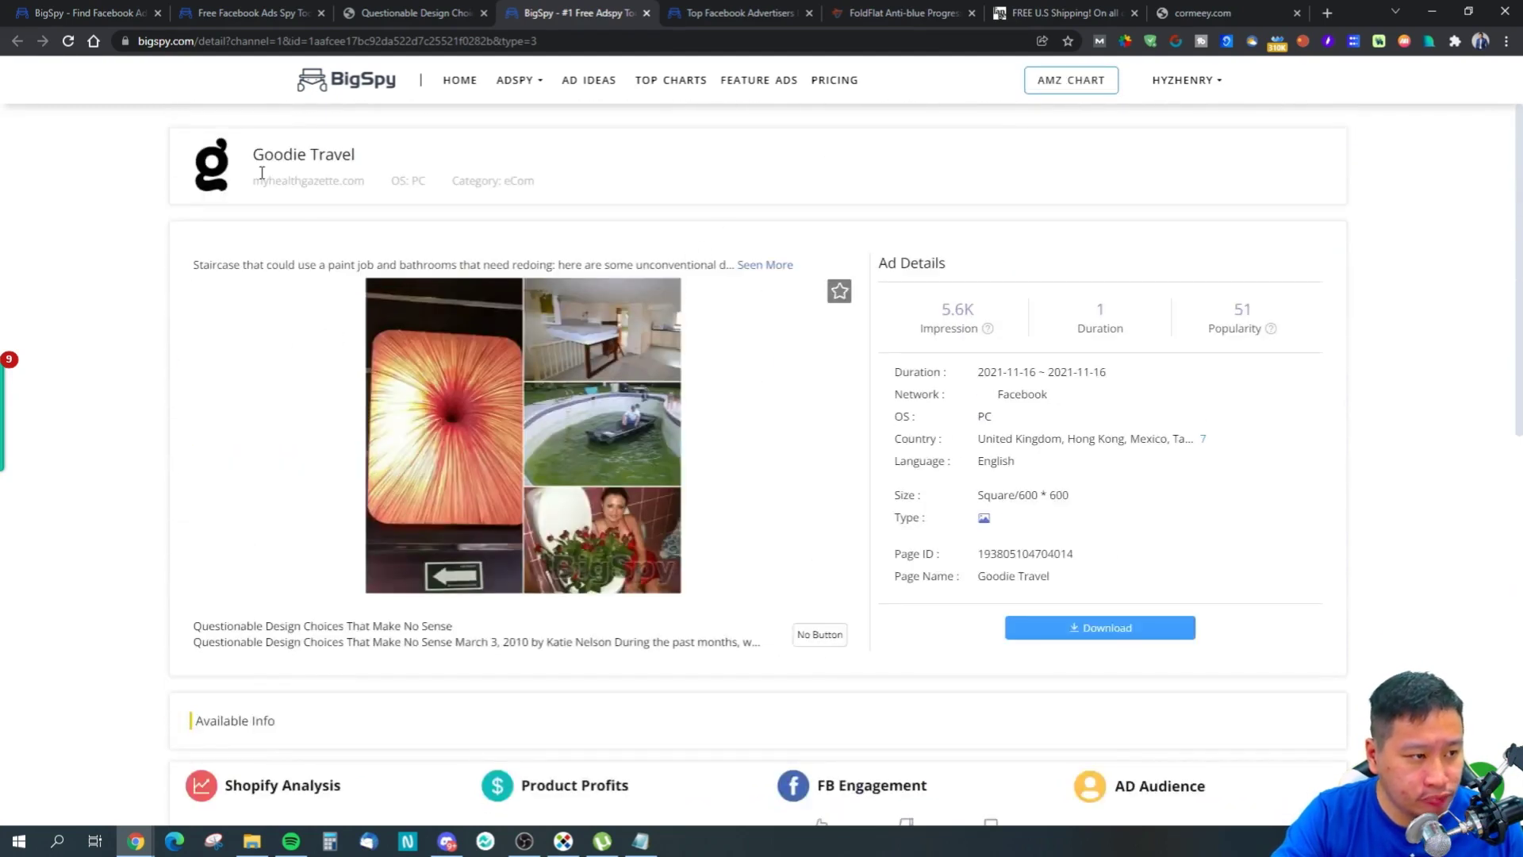
Step: Open the advertiser site myhealthgazette.com and switch to its Questionable Design Choices article
drag(249, 188, 342, 188)
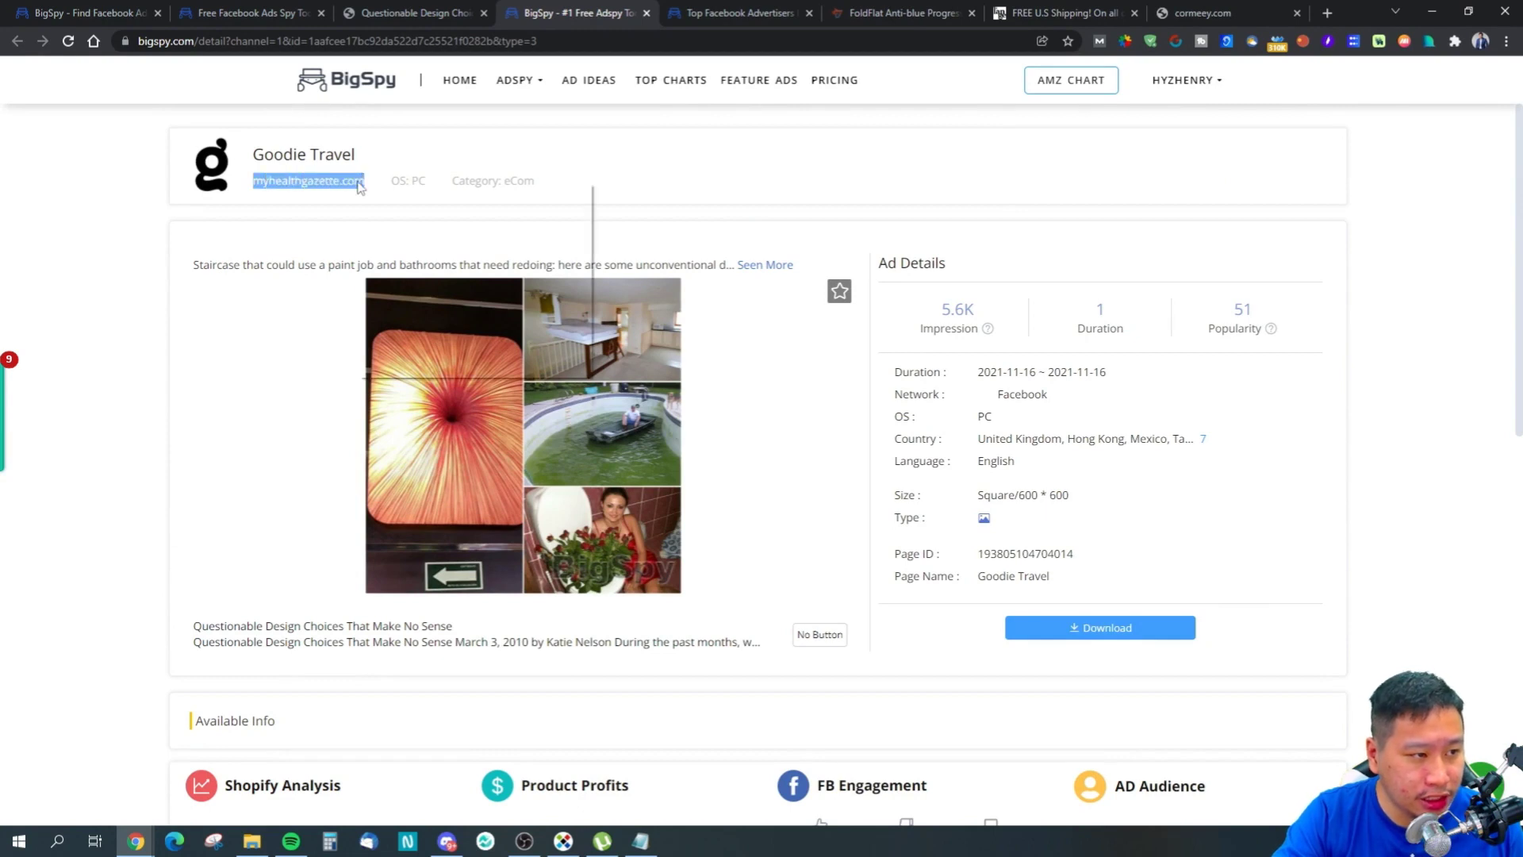
right_click(358, 181)
click(444, 234)
click(415, 17)
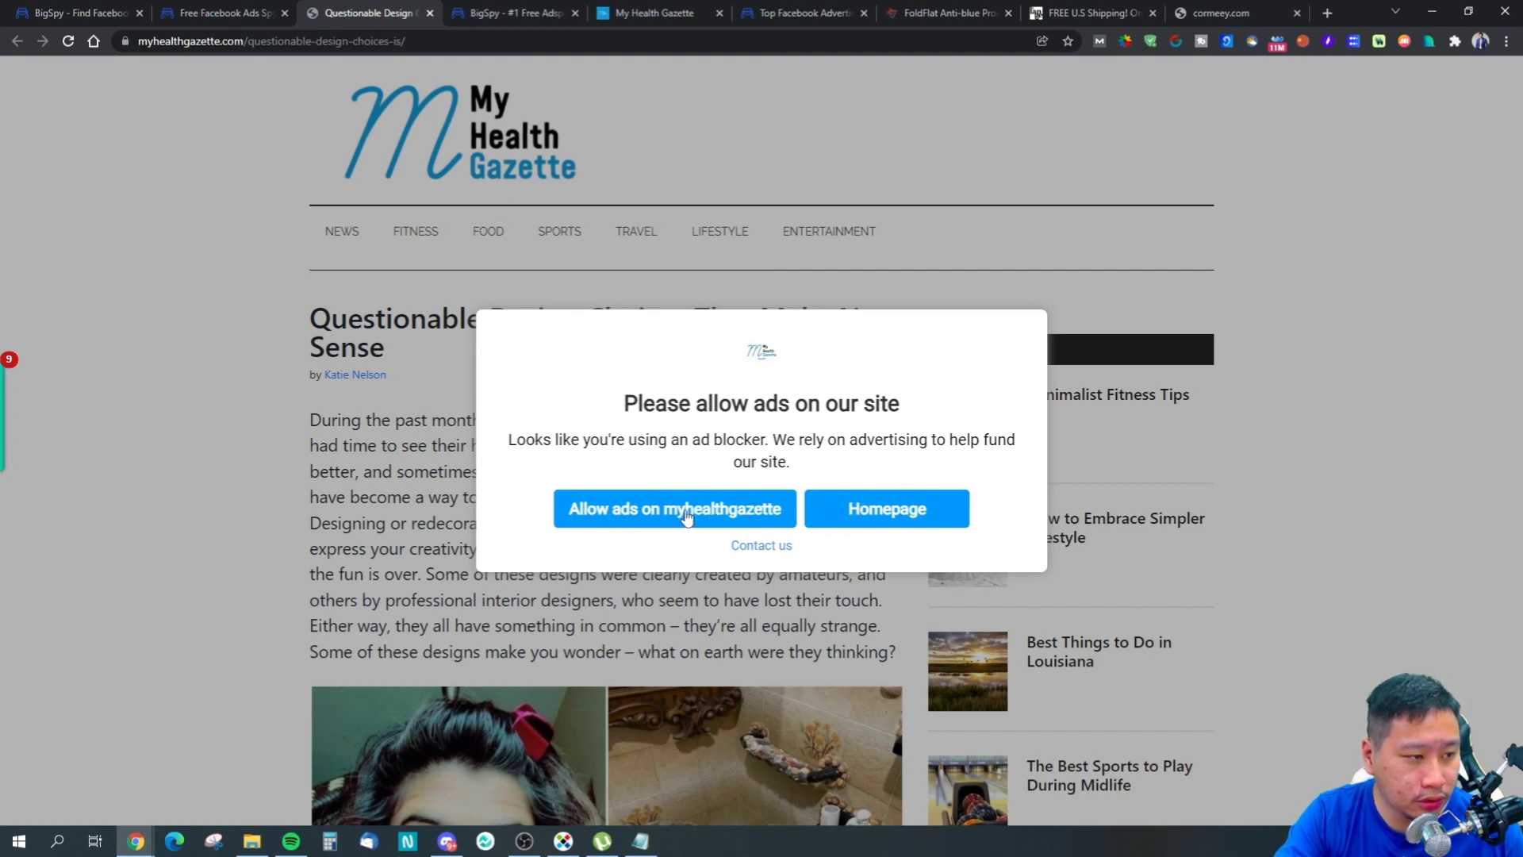
Step: Close the Questionable Design article and the extra ad search and ad detail tabs
click(429, 14)
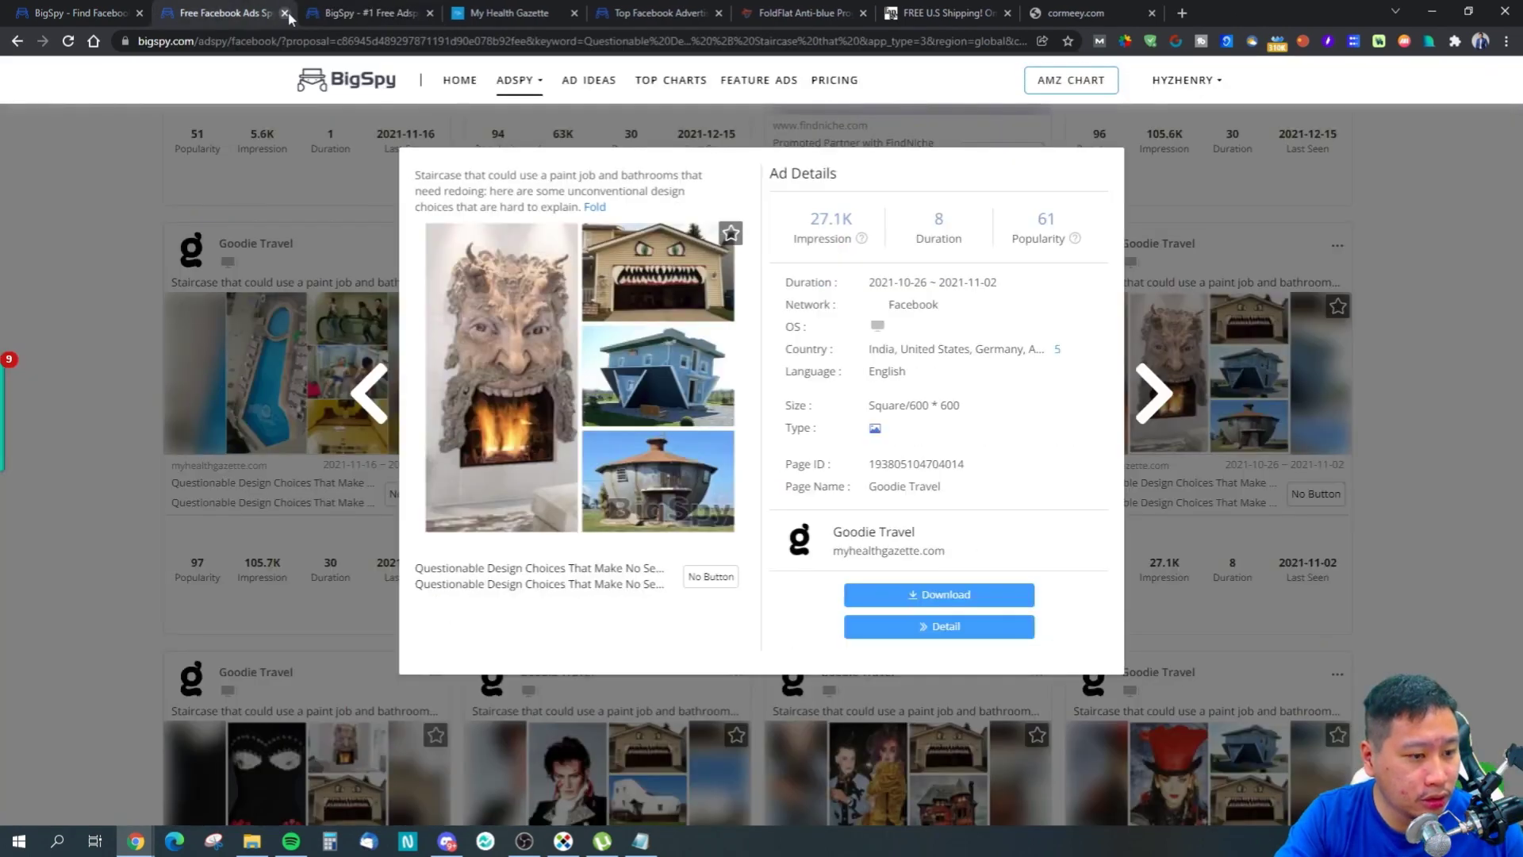
click(285, 13)
click(285, 13)
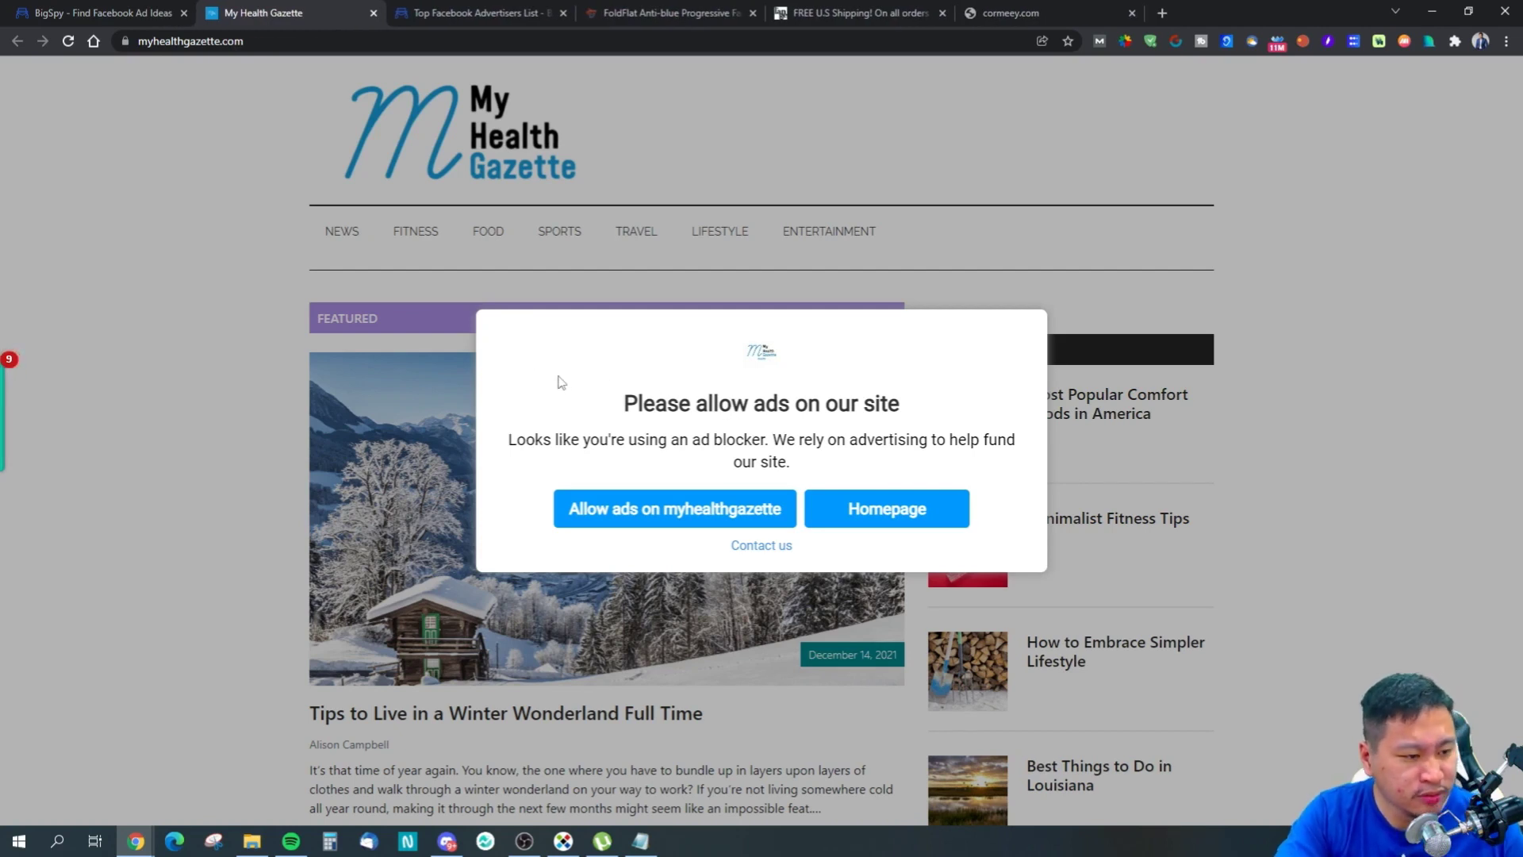
Step: Try Allow ads on My Health Gazette and show the instructions for other ad blockers
click(652, 517)
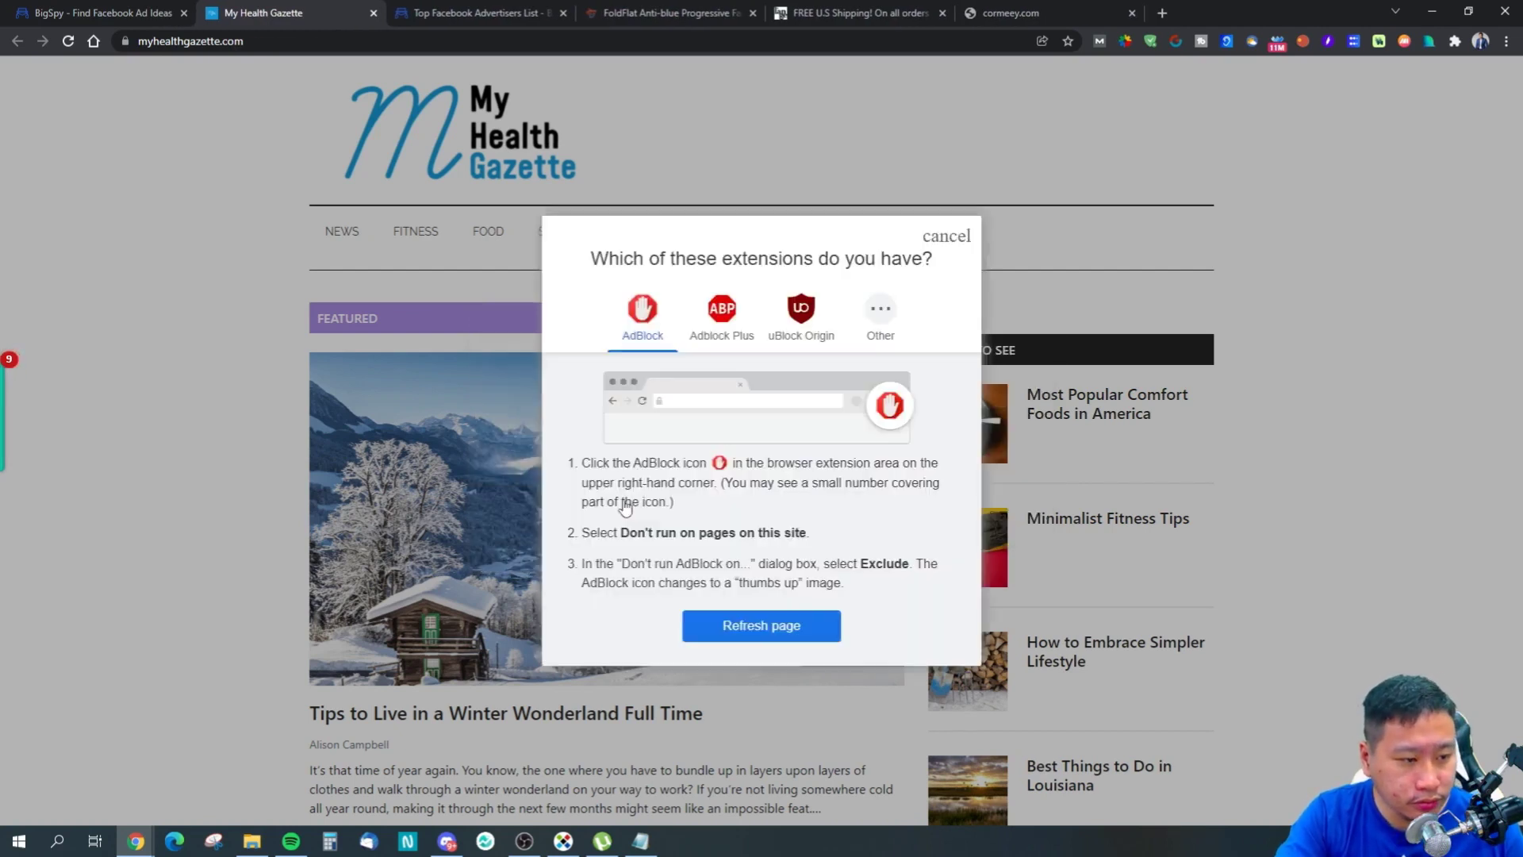
click(959, 238)
click(674, 515)
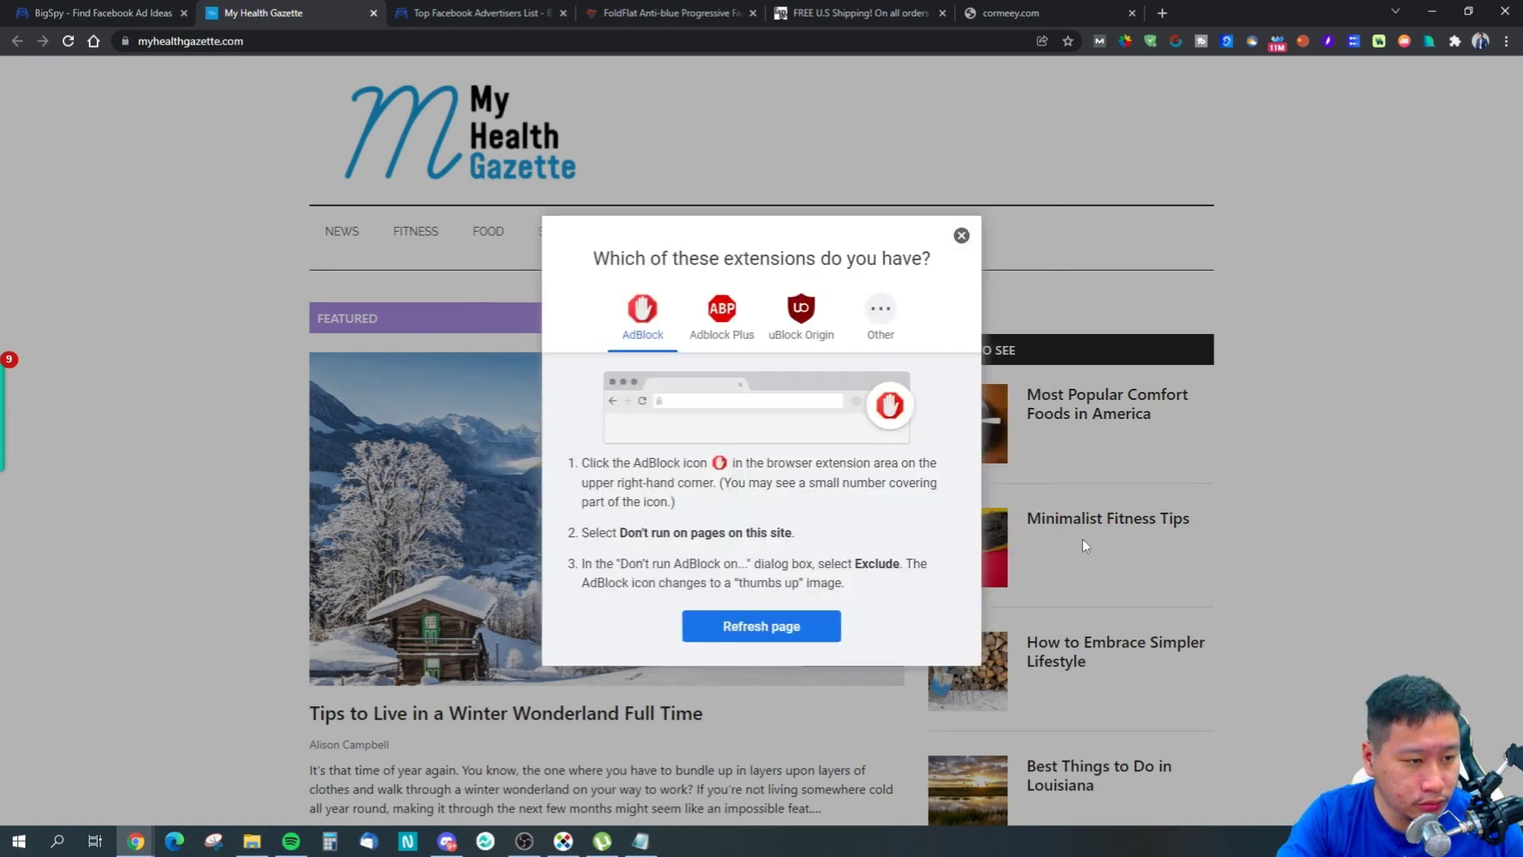
click(881, 324)
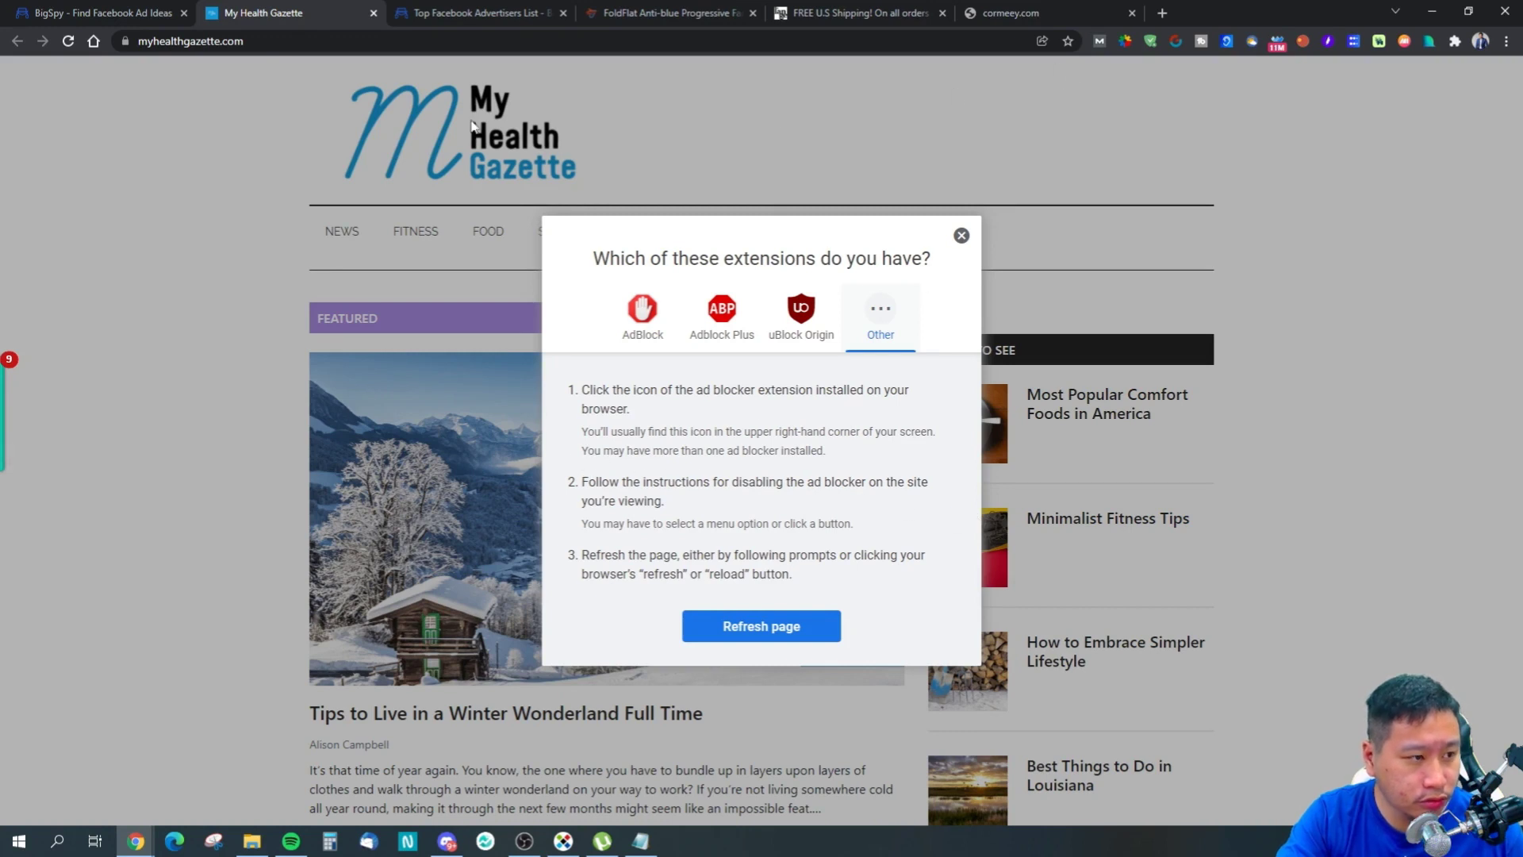
Step: Close My Health Gazette and return to the home improvement ad ideas list
click(373, 13)
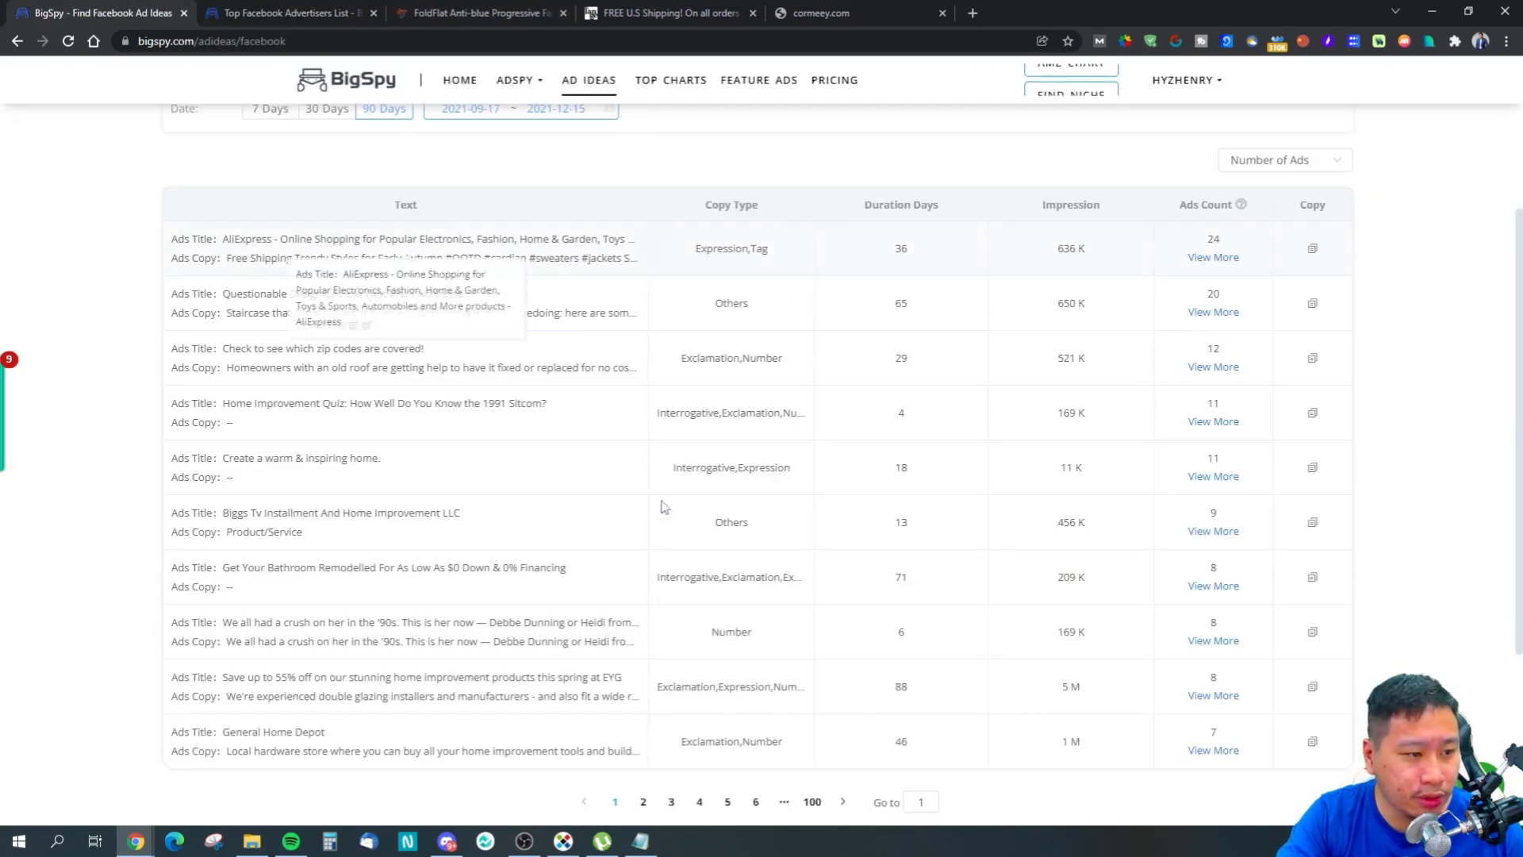
scroll(441, 278, up, 2)
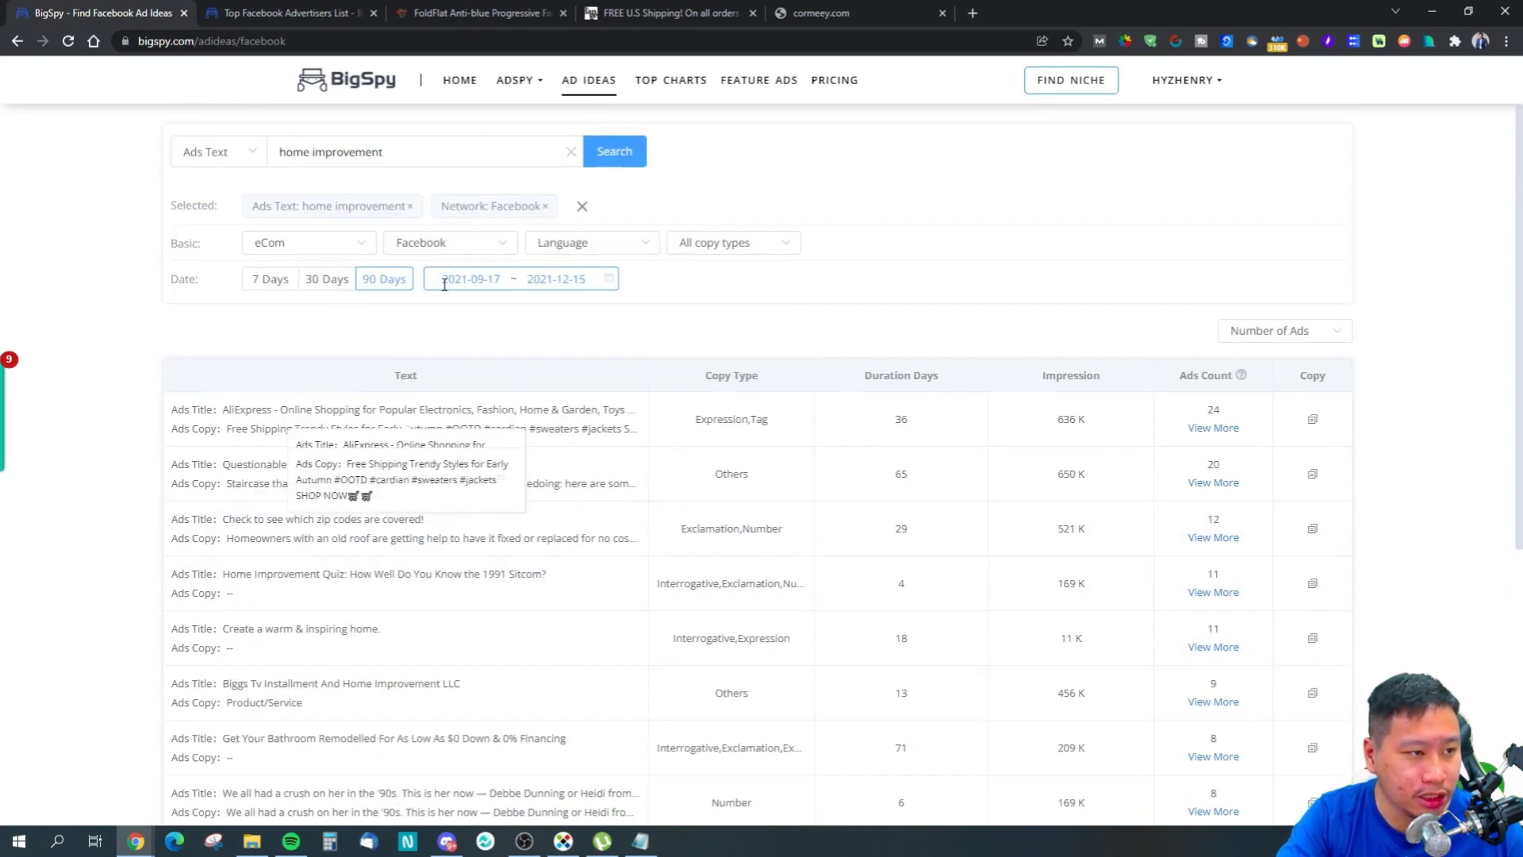
key(ctrl+Tab)
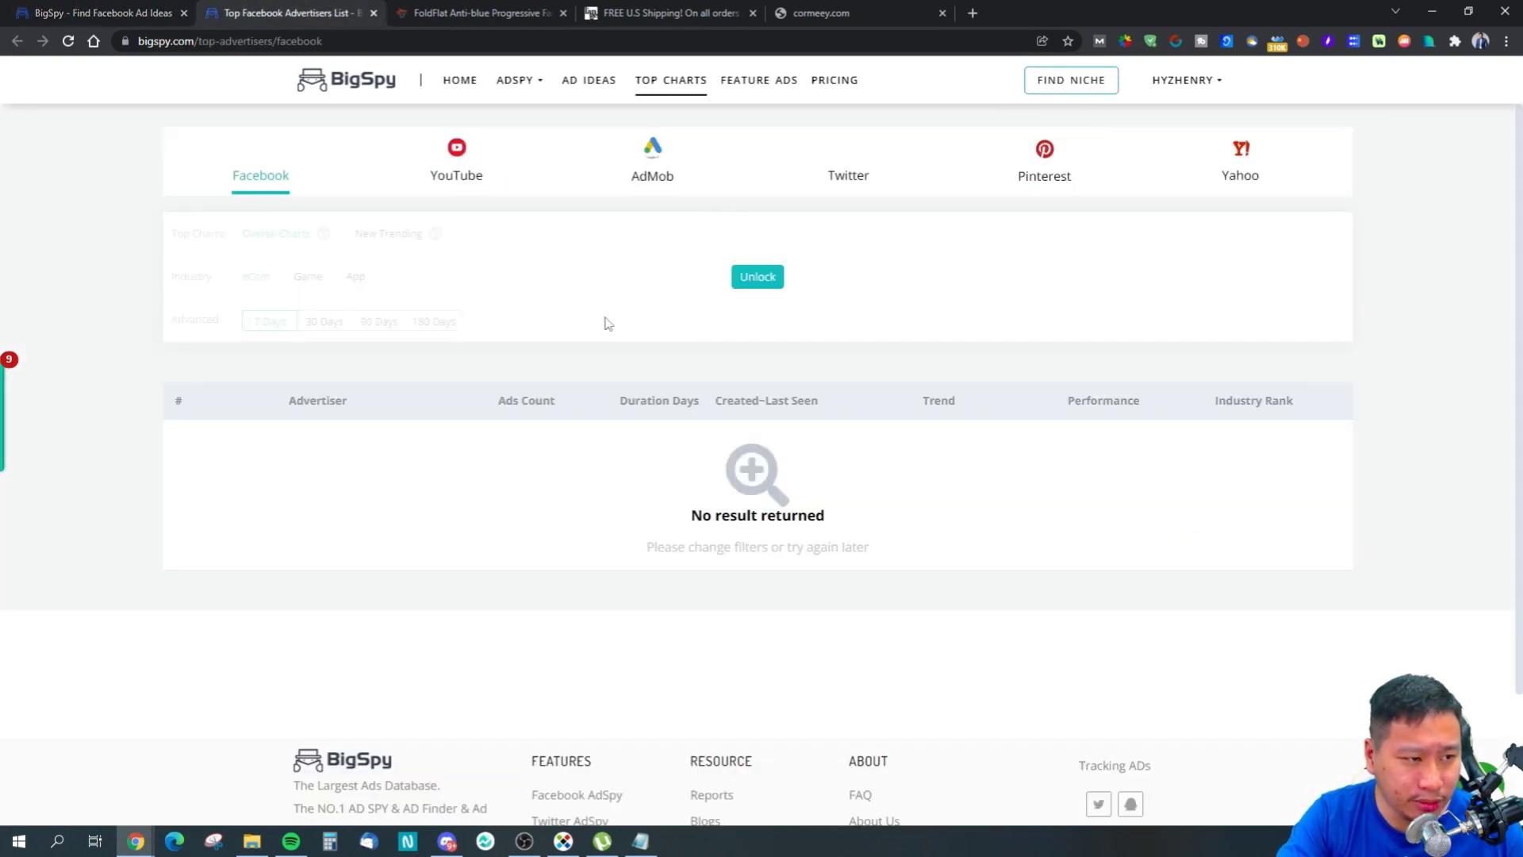
click(133, 10)
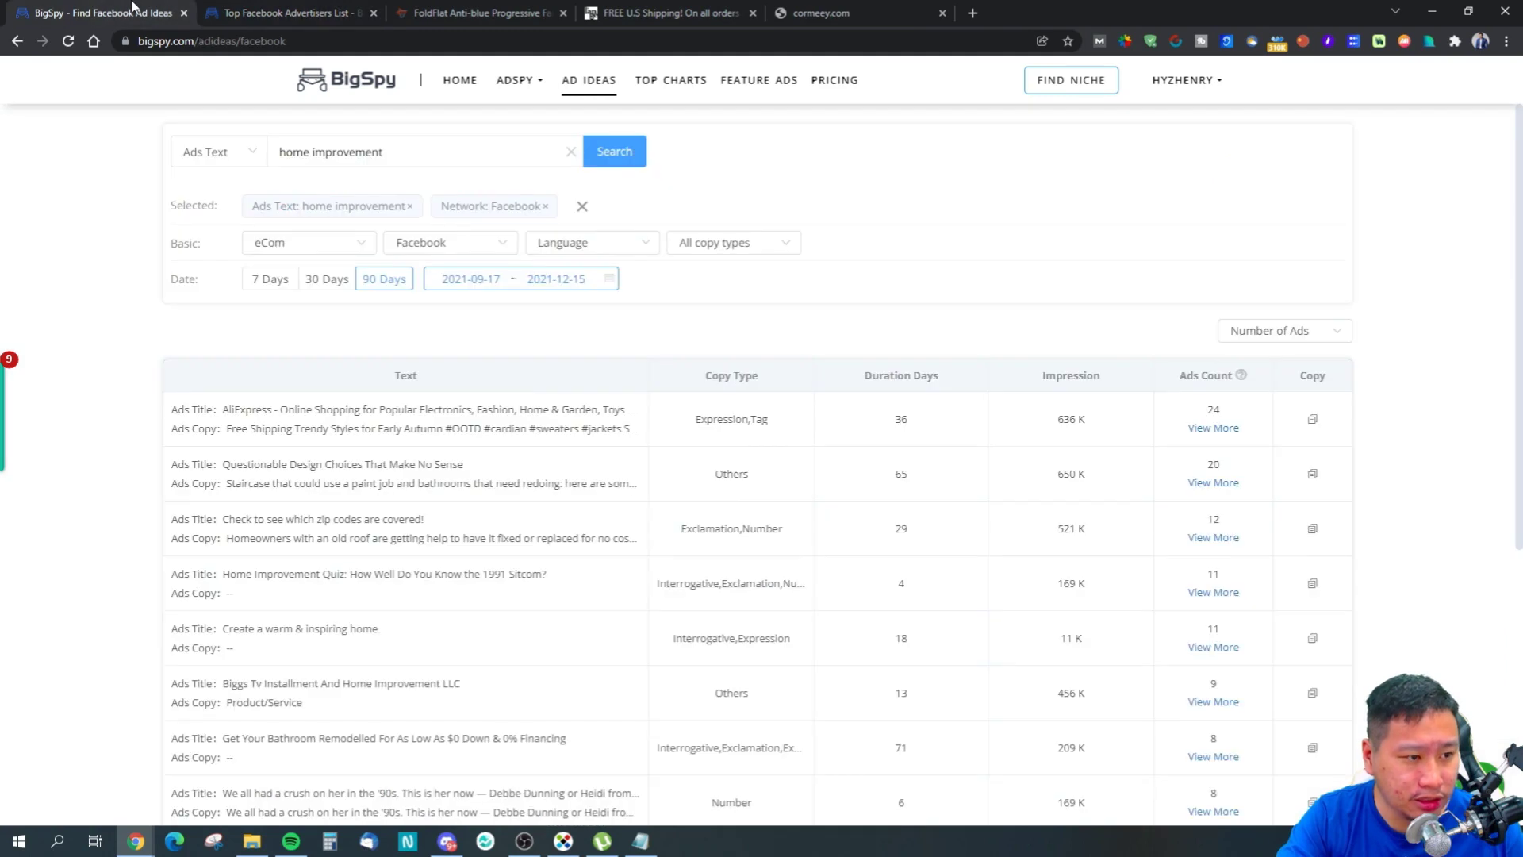
Step: Open Top Charts, dismiss the unlock demo form, and view the YouTube, AdMob and Twitter advertiser rankings
click(666, 93)
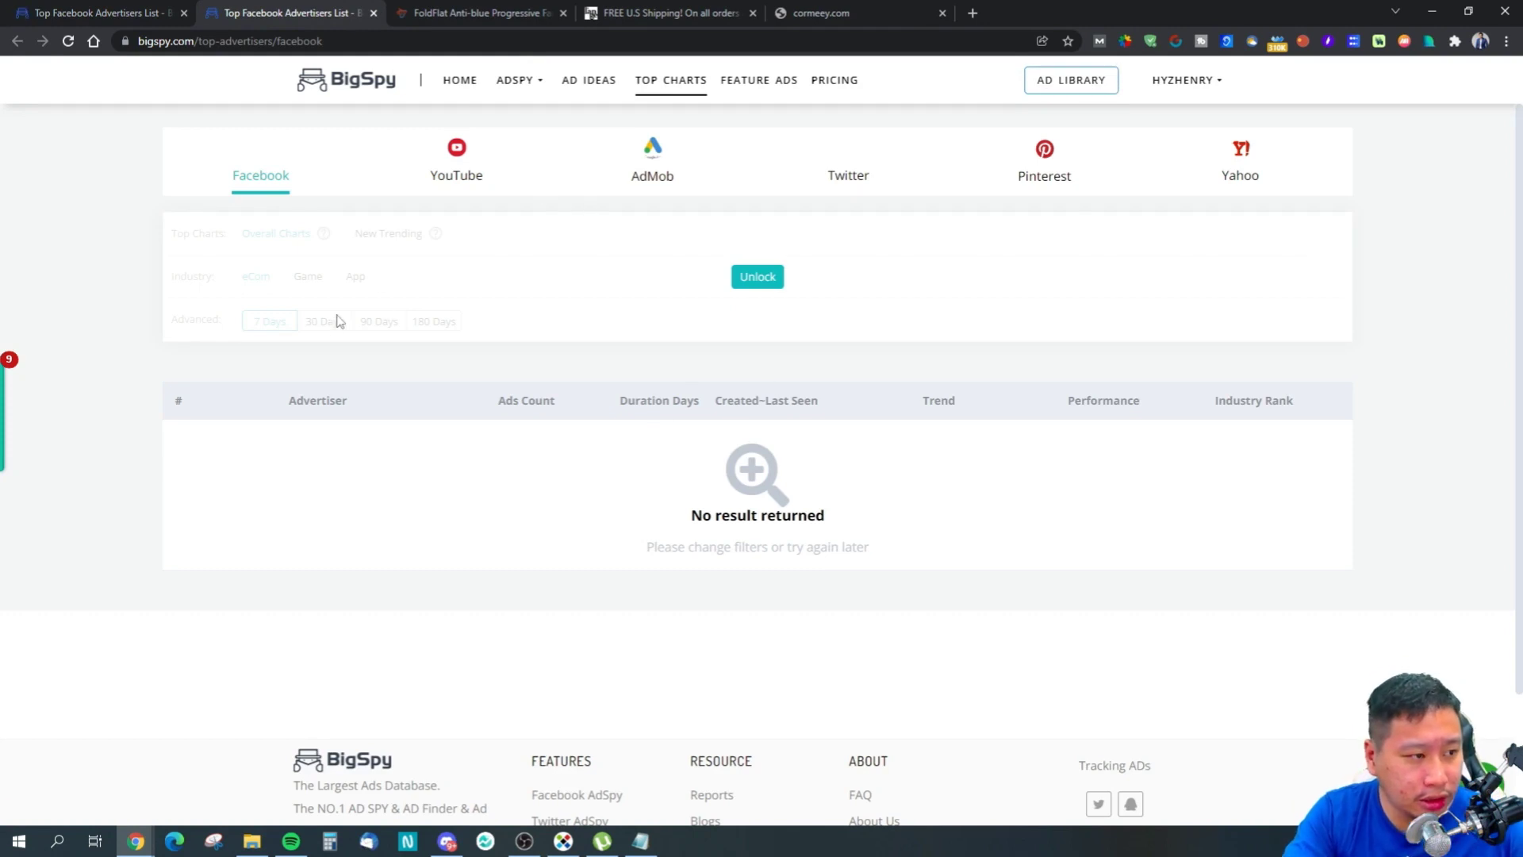
click(768, 278)
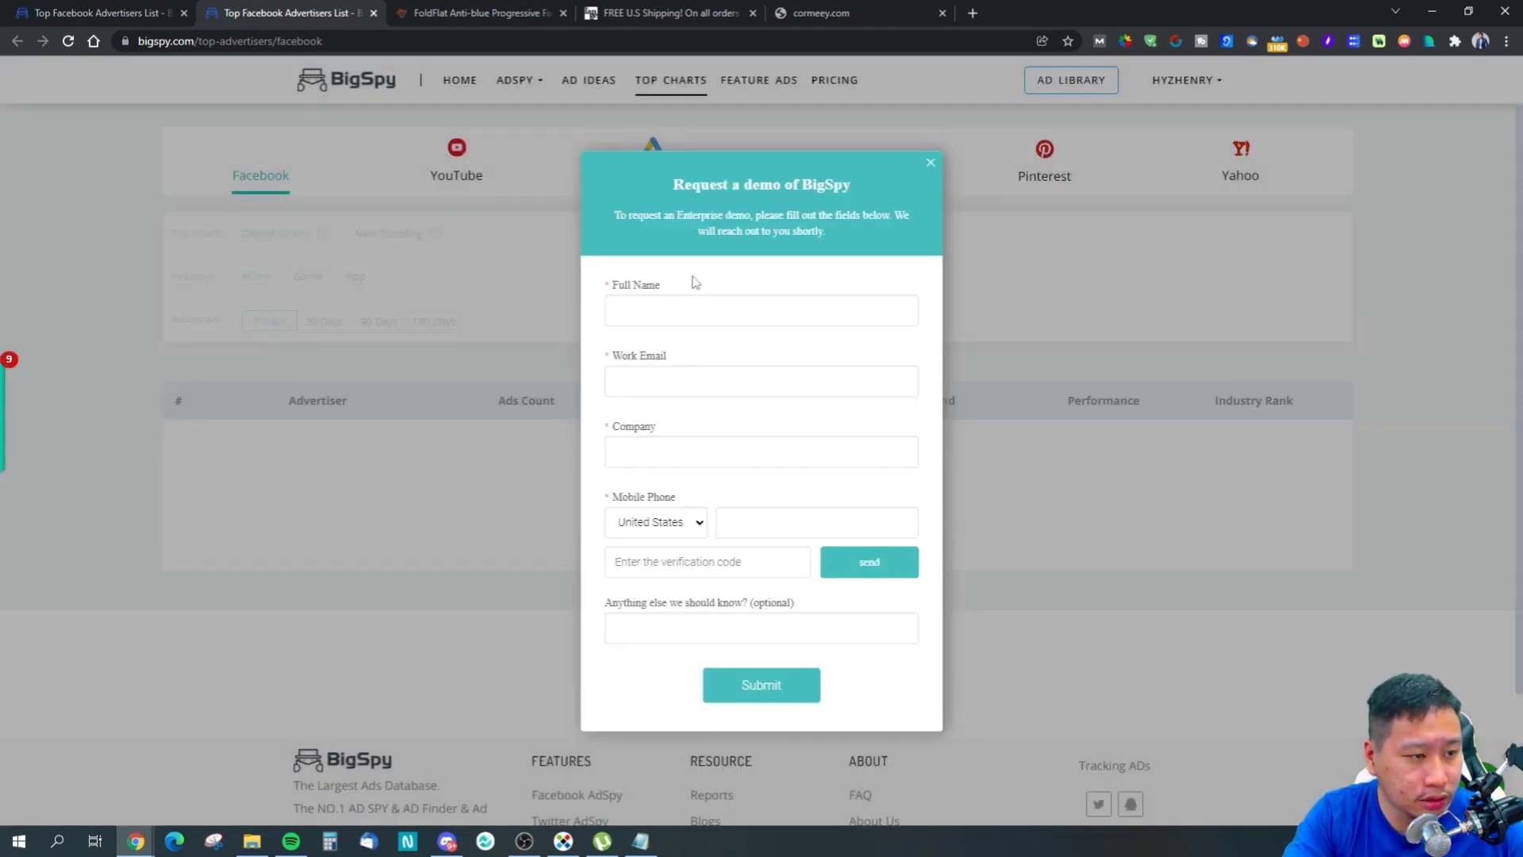
click(931, 163)
click(456, 165)
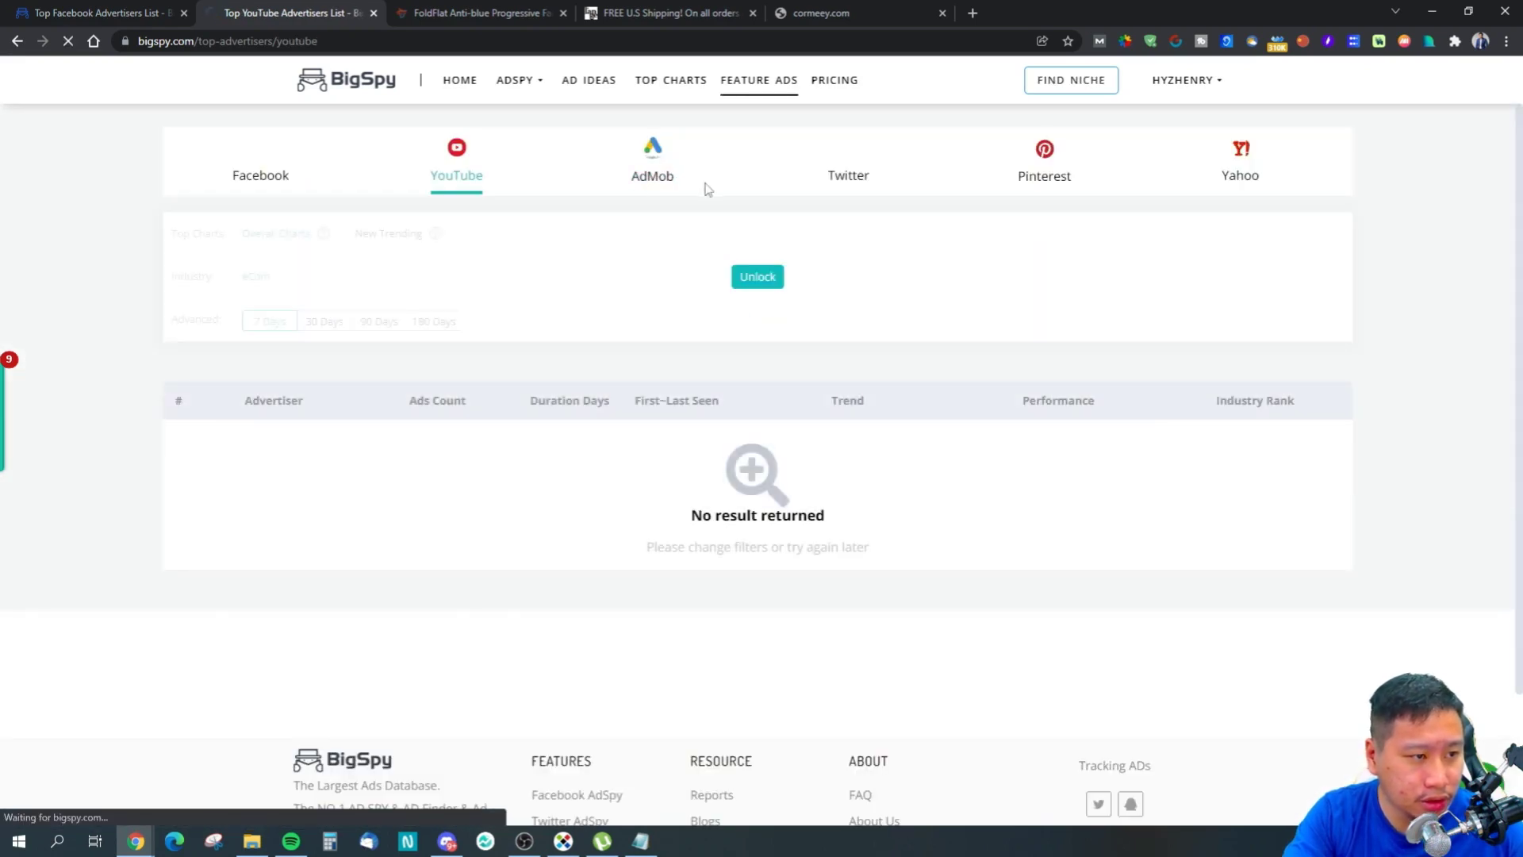
click(707, 188)
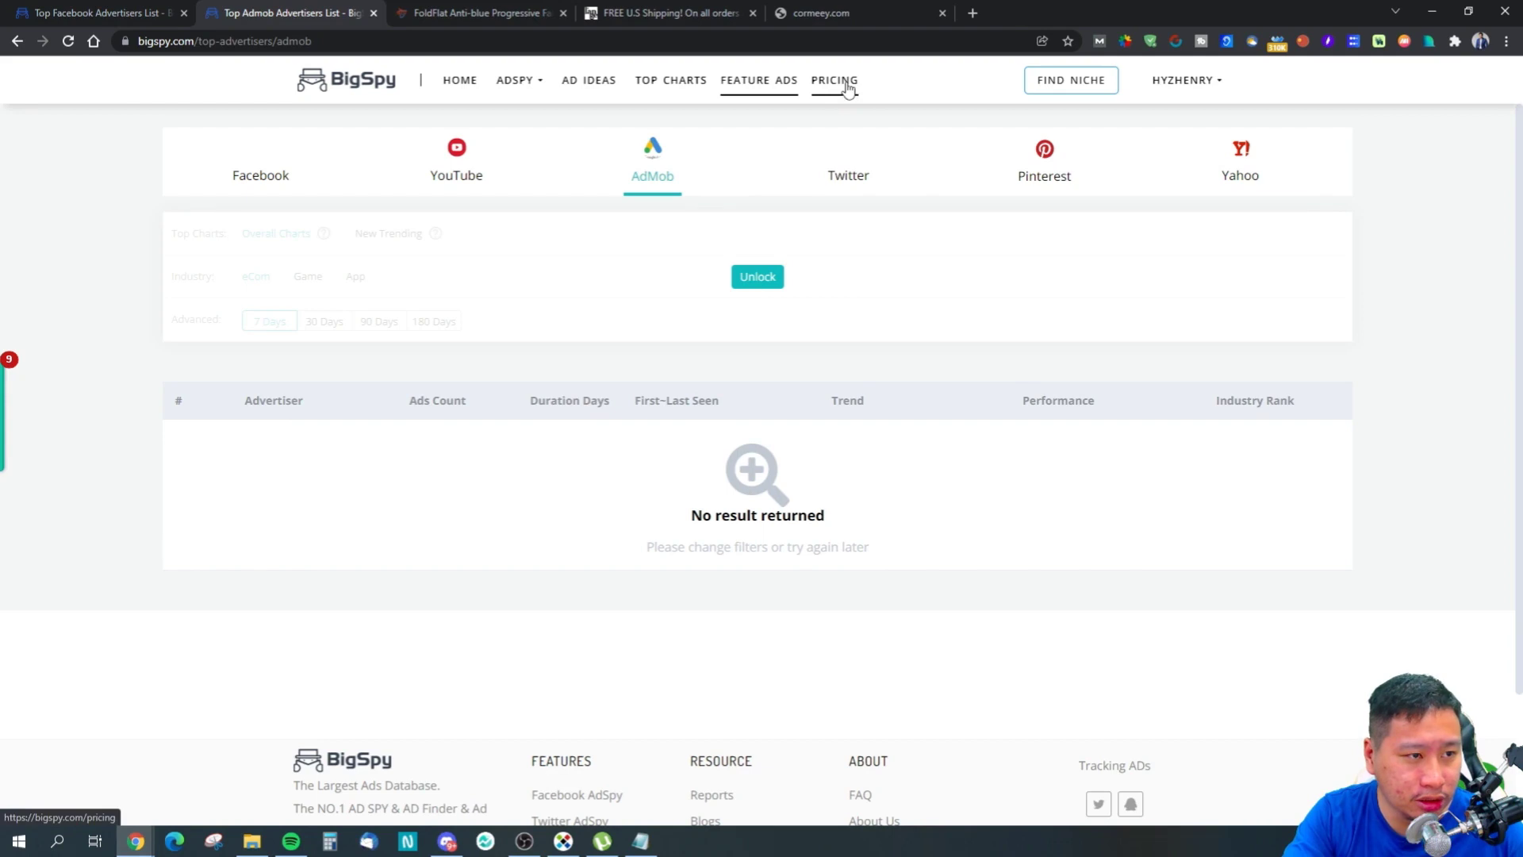
click(860, 181)
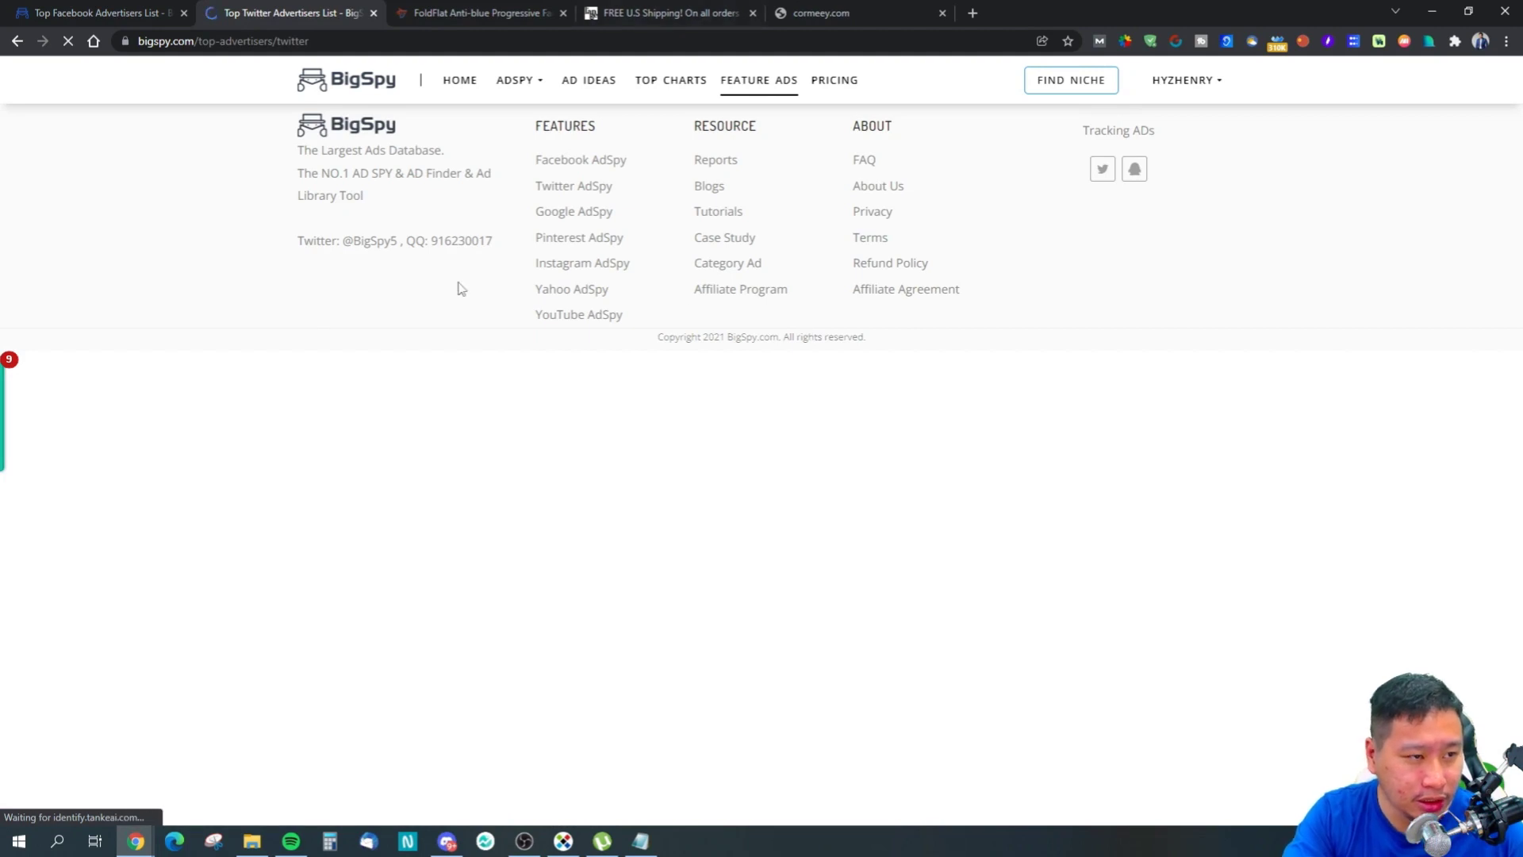
click(361, 87)
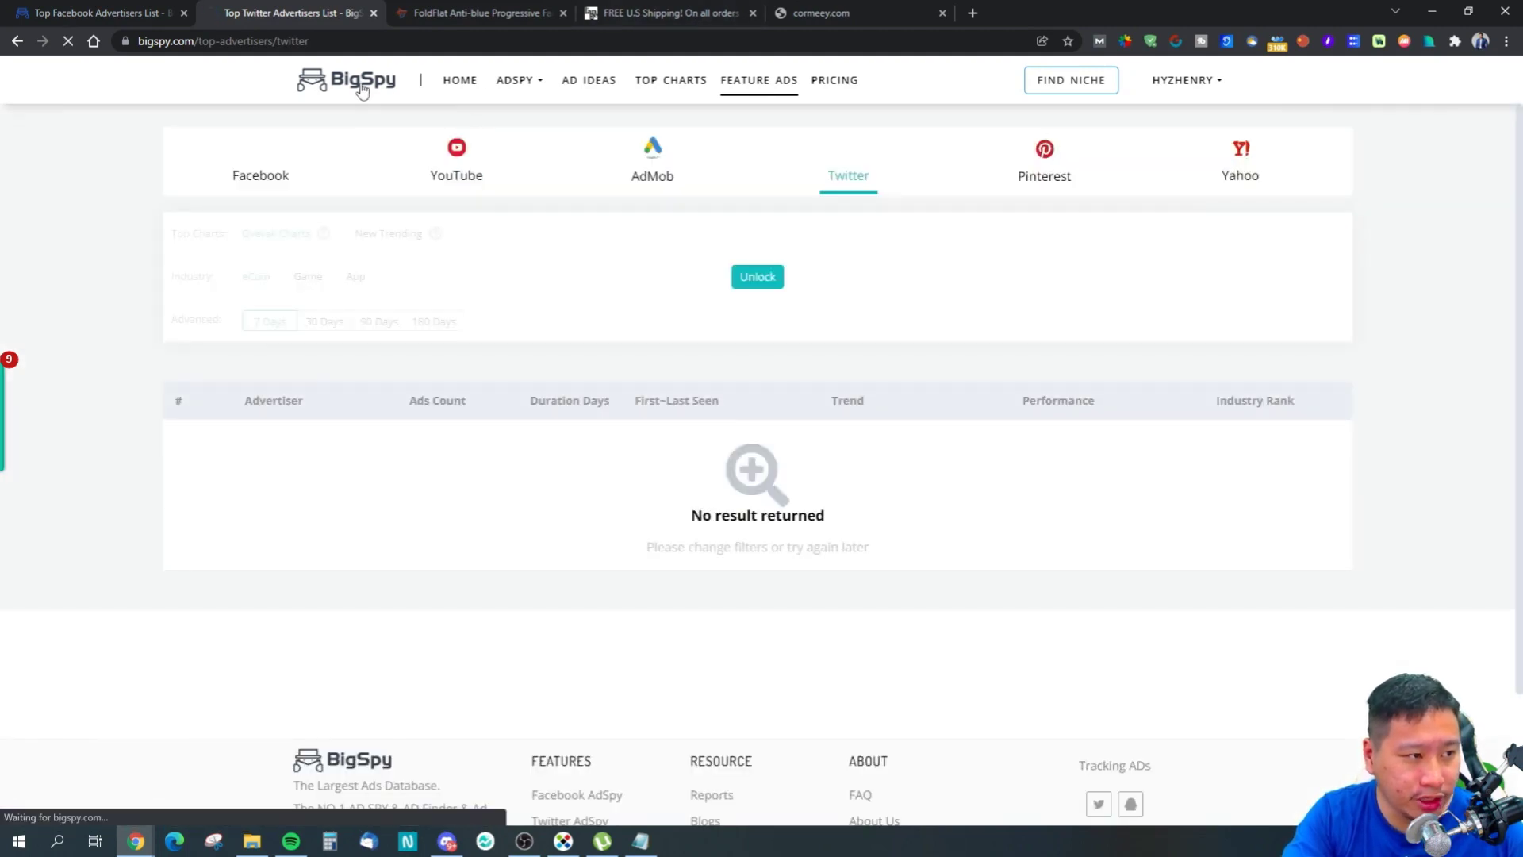